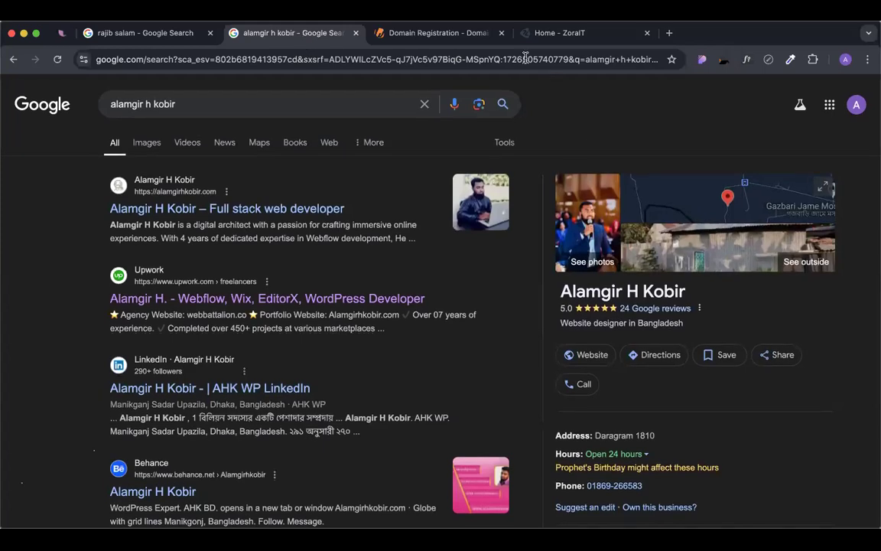
Compare the Google, Whois and ZoraIT tabs, then close the Whois domain registration tab.
{"action": "left_click", "coordinate": [477, 34]}
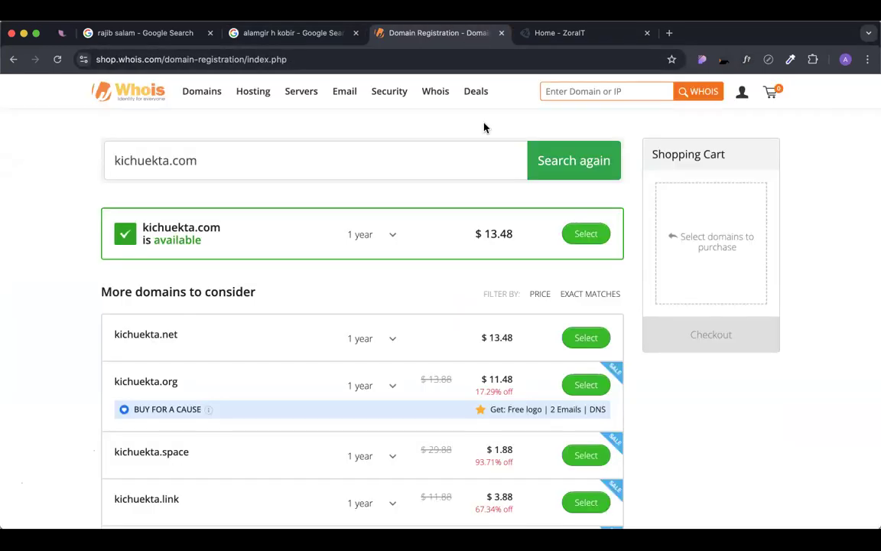
{"action": "left_click", "coordinate": [281, 35]}
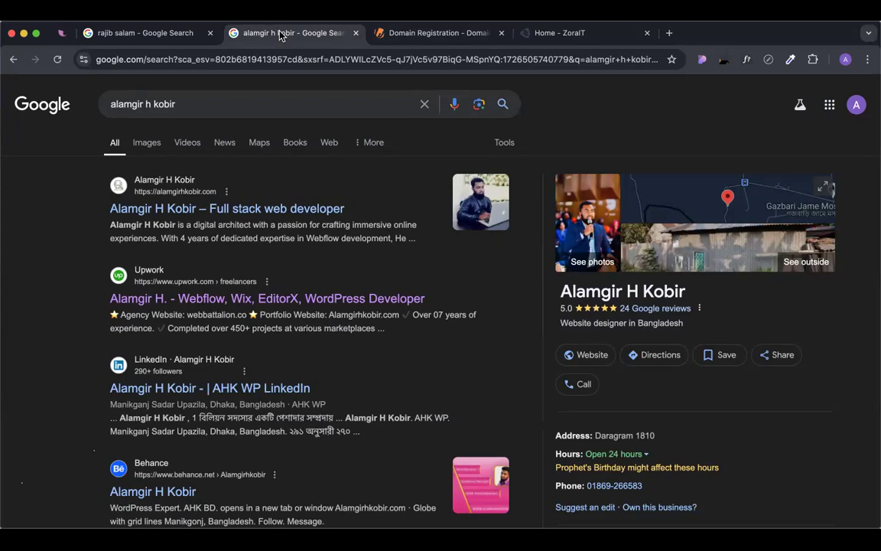
{"action": "left_click", "coordinate": [409, 33]}
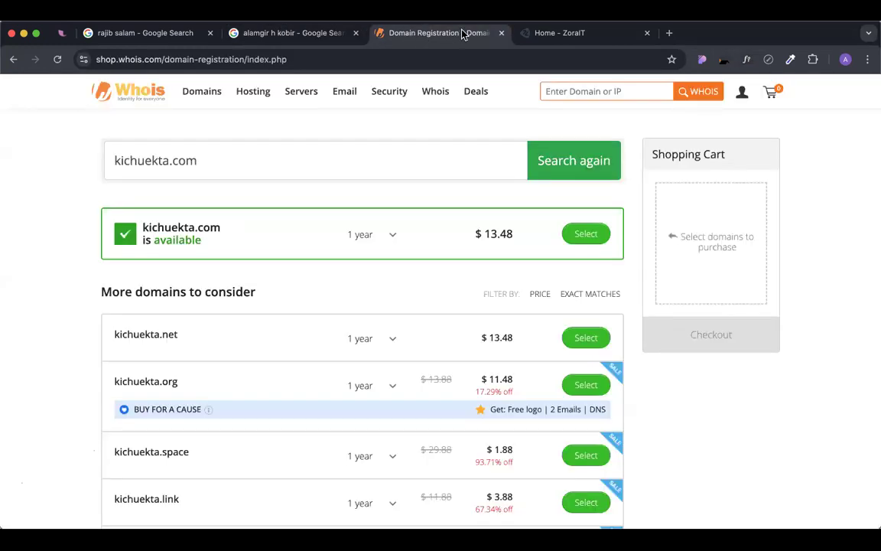
{"action": "left_click", "coordinate": [520, 33]}
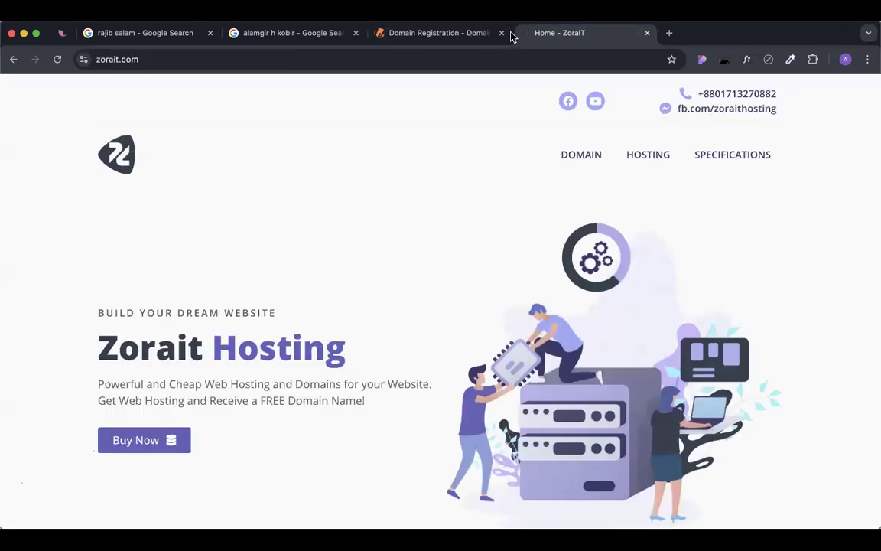
{"action": "left_click", "coordinate": [450, 34]}
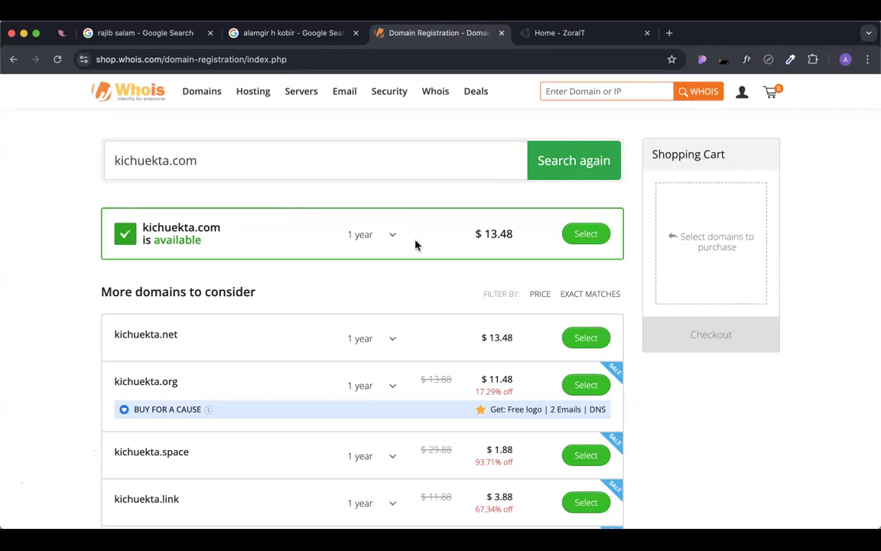
{"action": "left_click", "coordinate": [555, 34]}
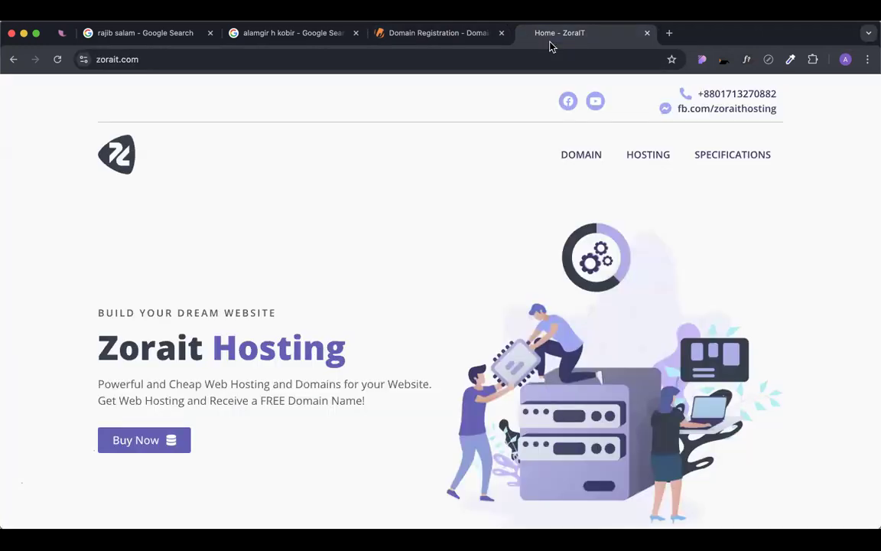
{"action": "left_click", "coordinate": [498, 33]}
Enter a person's name followed by .com in the Find your Domain box.
{"action": "scroll", "coordinate": [443, 187], "scroll_direction": "down", "scroll_amount": 5}
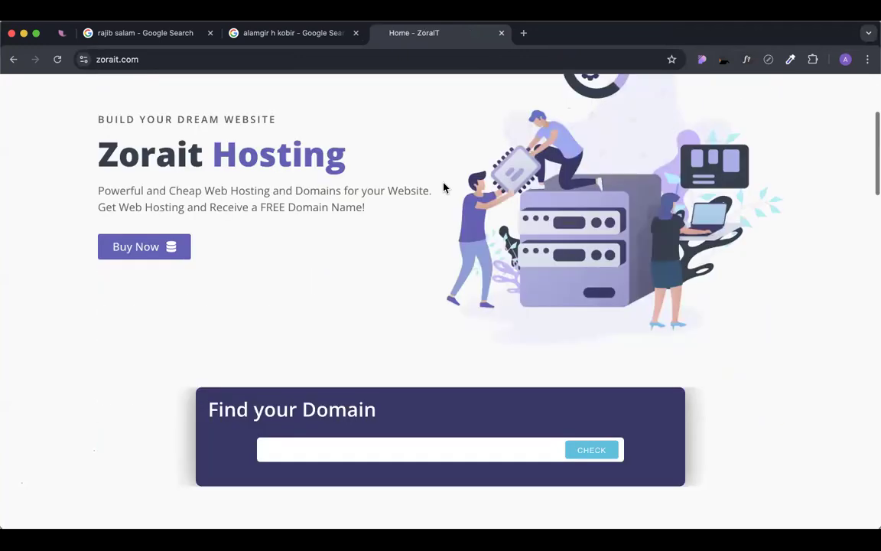
{"action": "scroll", "coordinate": [443, 186], "scroll_direction": "up", "scroll_amount": 1}
{"action": "left_click", "coordinate": [317, 415]}
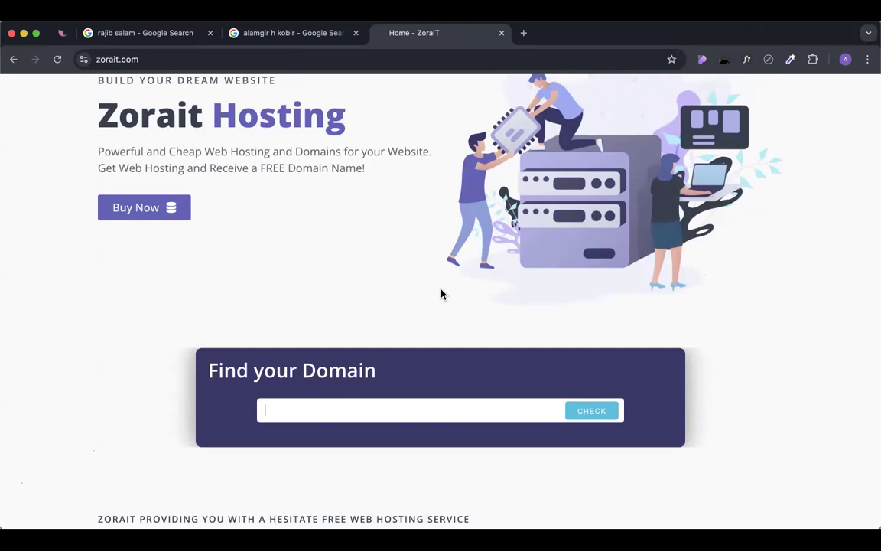
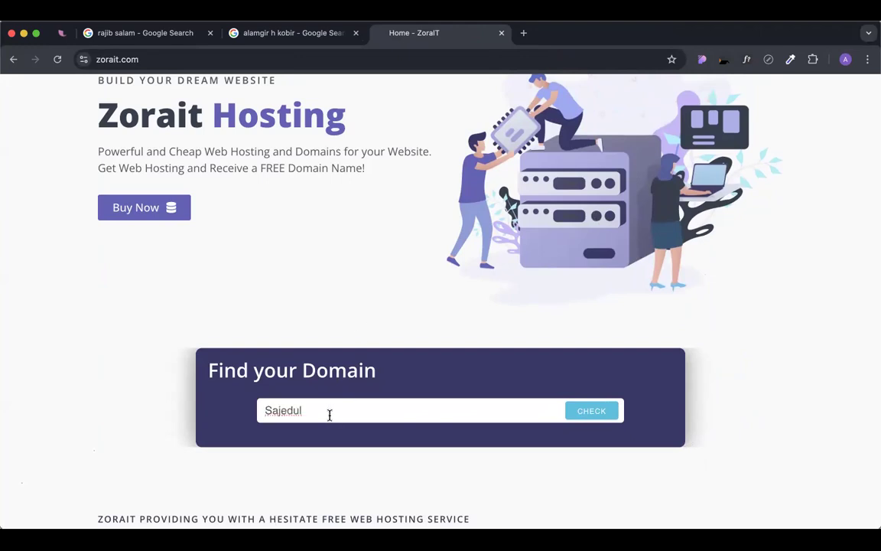
{"action": "left_click", "coordinate": [302, 411]}
{"action": "left_click", "coordinate": [338, 411]}
{"action": "type", "text": ".com"}
Remove the space from the name and check the .com domain, which is available.
{"action": "left_click", "coordinate": [305, 411]}
{"action": "key", "text": "BackSpace"}
{"action": "left_click", "coordinate": [590, 410]}
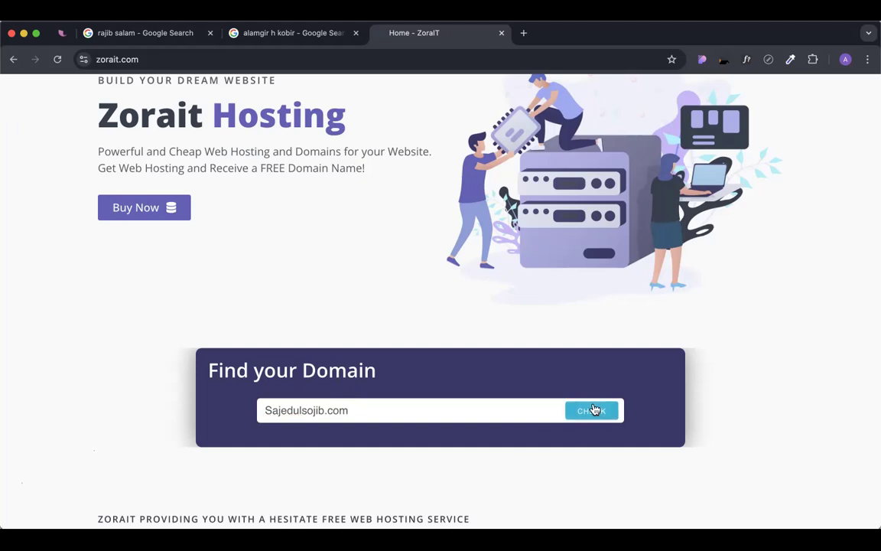
{"action": "scroll", "coordinate": [460, 376], "scroll_direction": "down", "scroll_amount": 1}
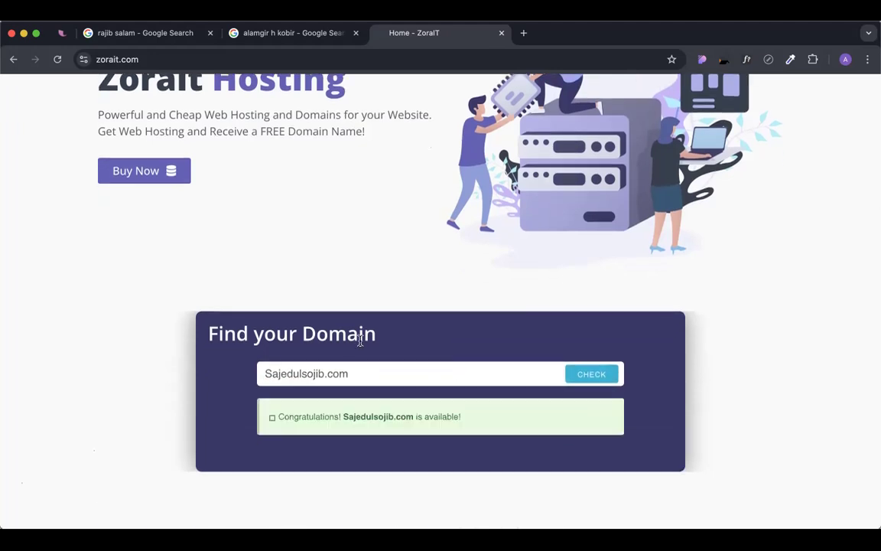
{"action": "left_click", "coordinate": [282, 417]}
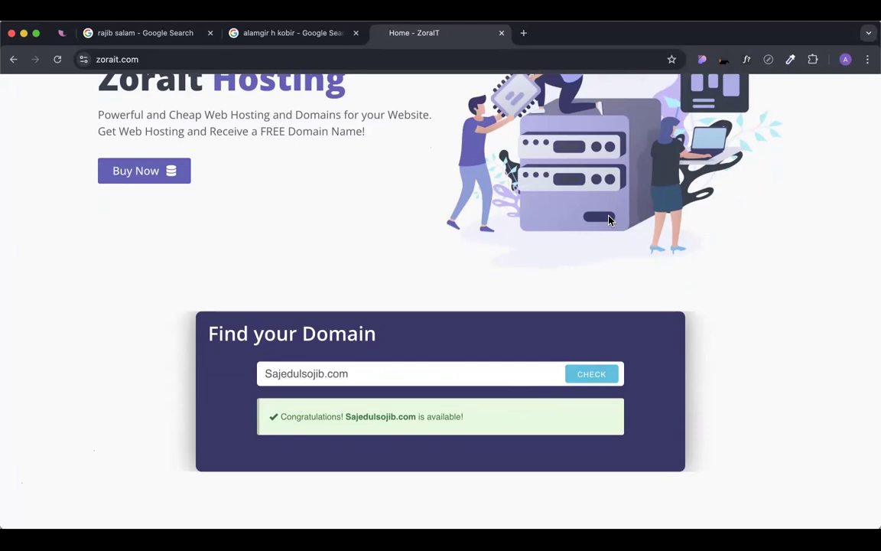
Replace the domain with a second person's name, remove its spaces, and check it.
{"action": "double_click", "coordinate": [307, 373]}
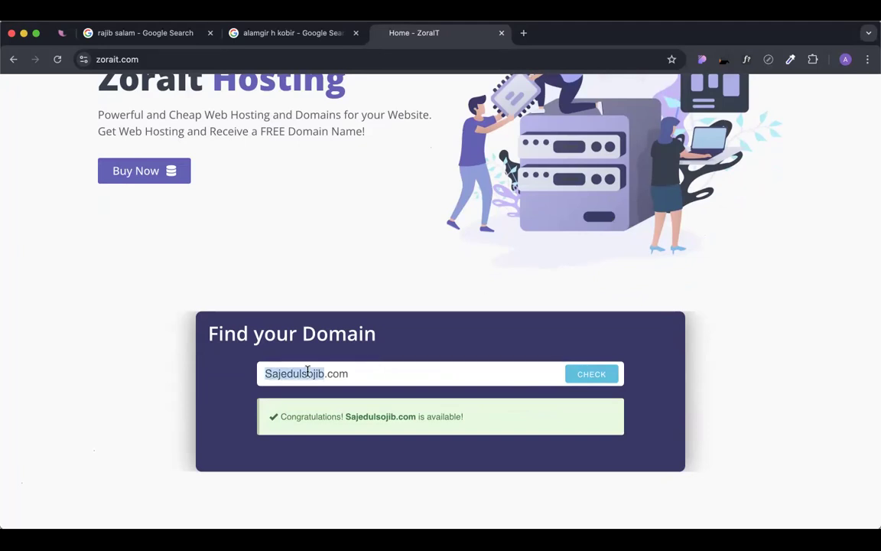
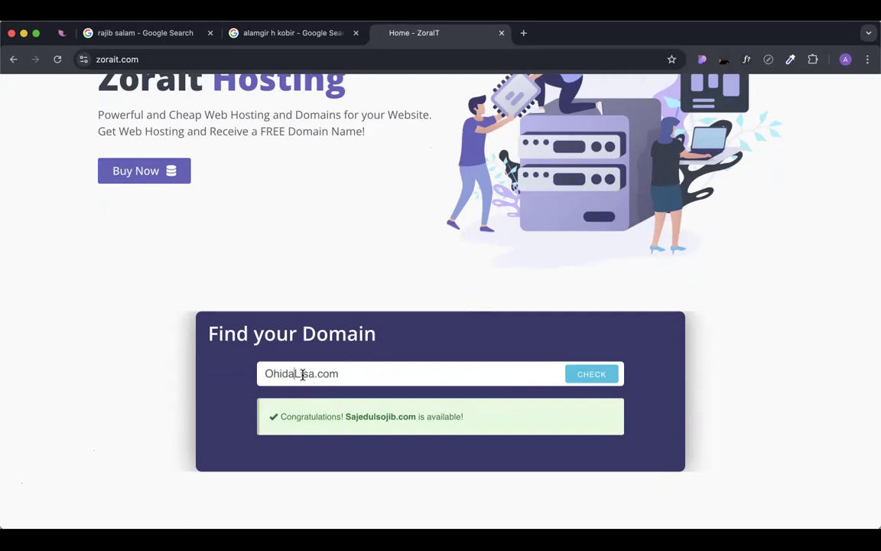
{"action": "left_click_drag", "start_coordinate": [318, 374], "coordinate": [266, 375]}
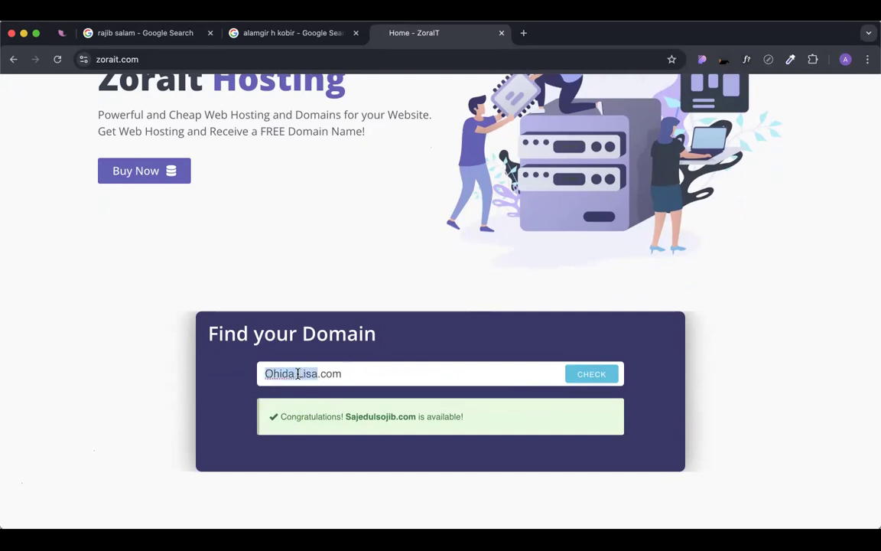
{"action": "left_click", "coordinate": [298, 374]}
{"action": "key", "text": "BackSpace"}
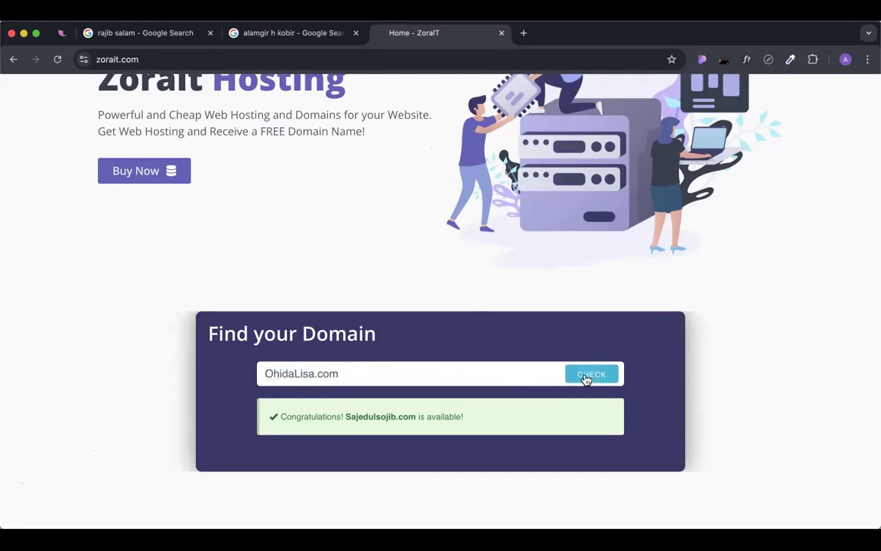
{"action": "left_click", "coordinate": [586, 377]}
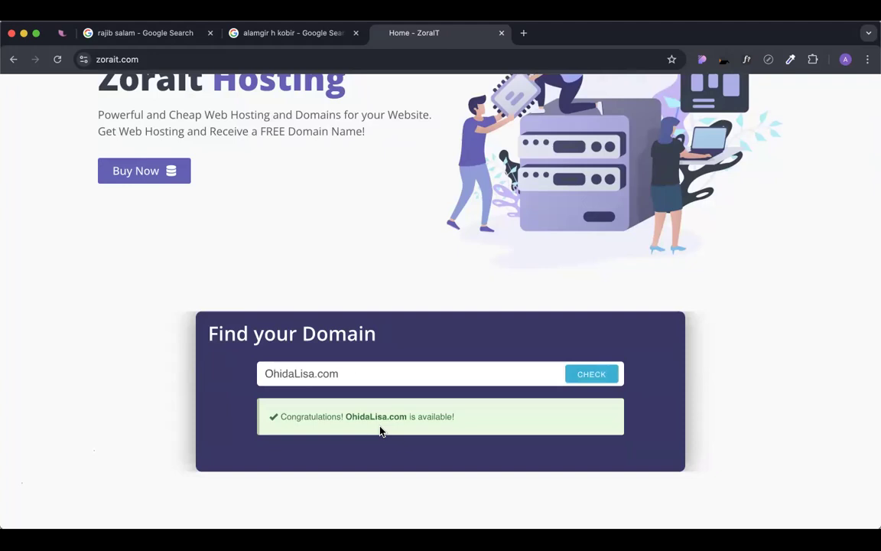
Type a third person's name into the domain query.
{"action": "left_click", "coordinate": [298, 373]}
{"action": "left_click_drag", "start_coordinate": [299, 373], "coordinate": [295, 374]}
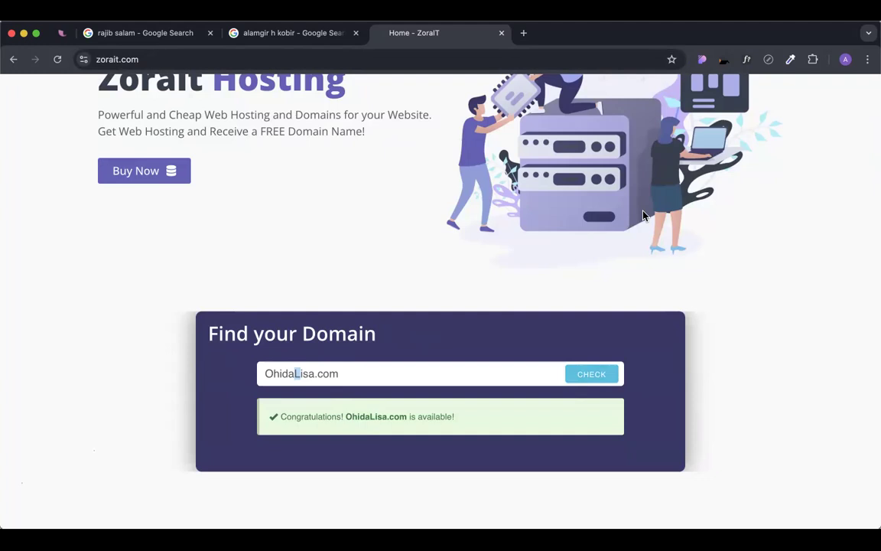
{"action": "double_click", "coordinate": [289, 373]}
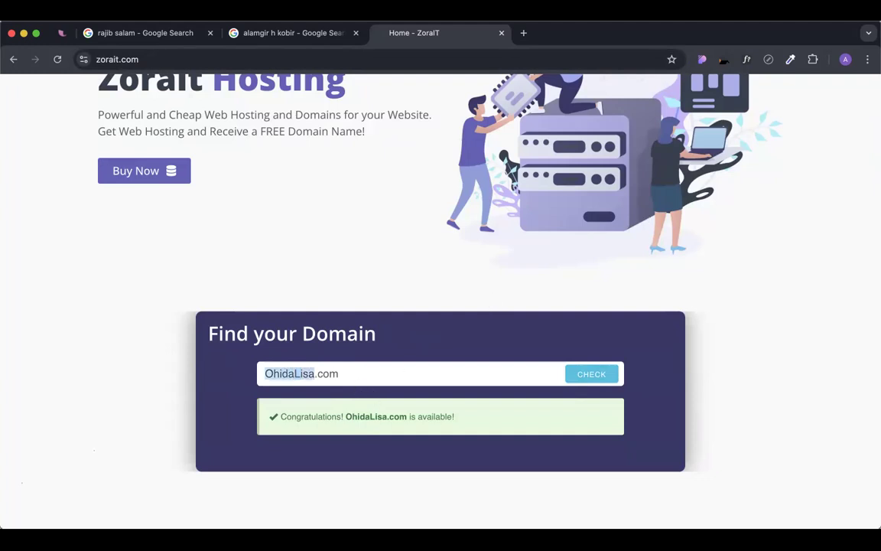
{"action": "type", "text": "srshahin"}
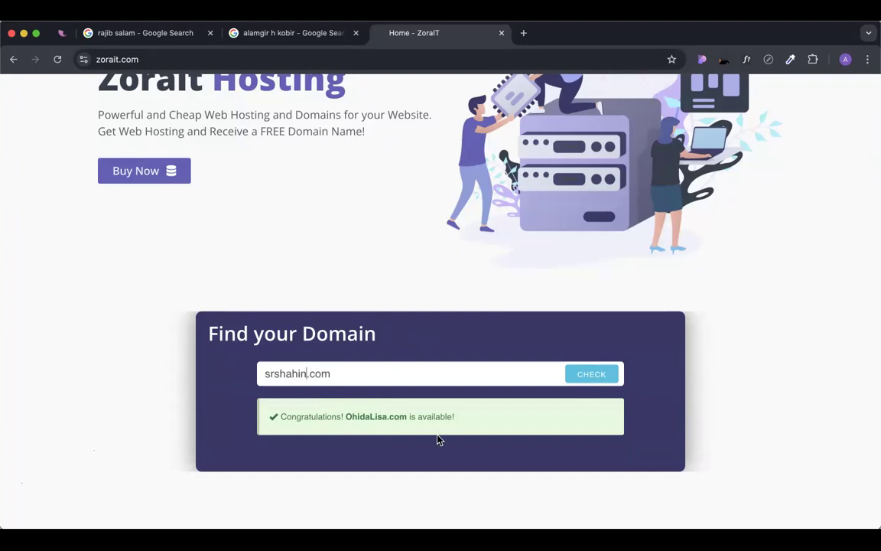
Check the third domain, then paste another name and delete its middle name and spaces.
{"action": "left_click", "coordinate": [591, 374]}
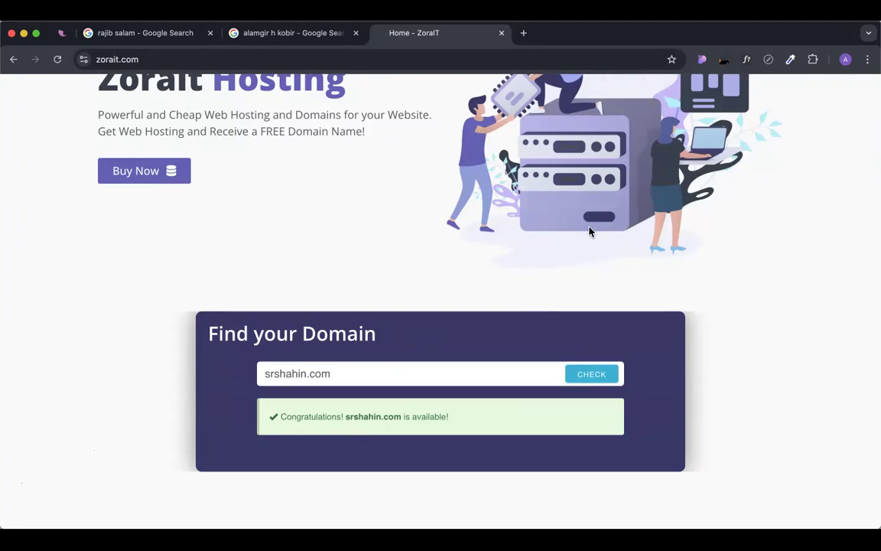
{"action": "double_click", "coordinate": [276, 373]}
{"action": "double_click", "coordinate": [302, 373]}
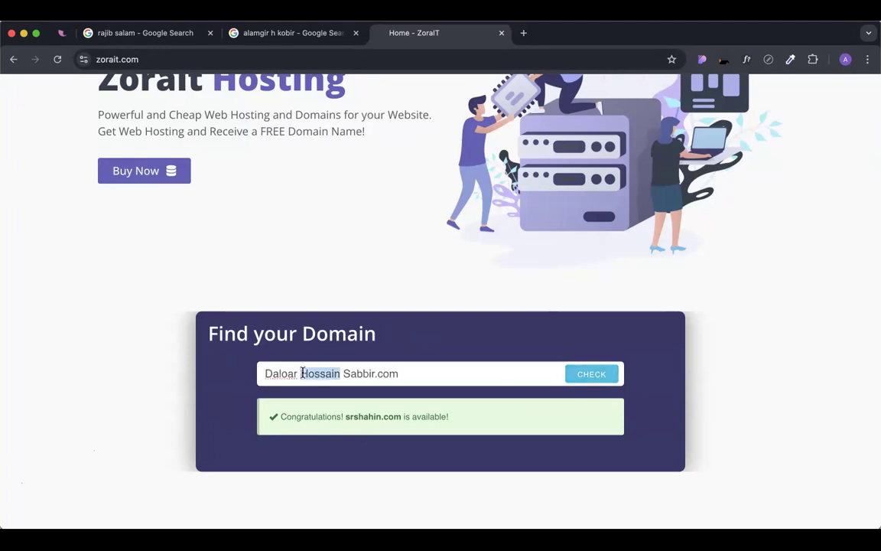
{"action": "key", "text": "BackSpace"}
{"action": "key", "text": "BackSpace"}
{"action": "key", "text": "Delete"}
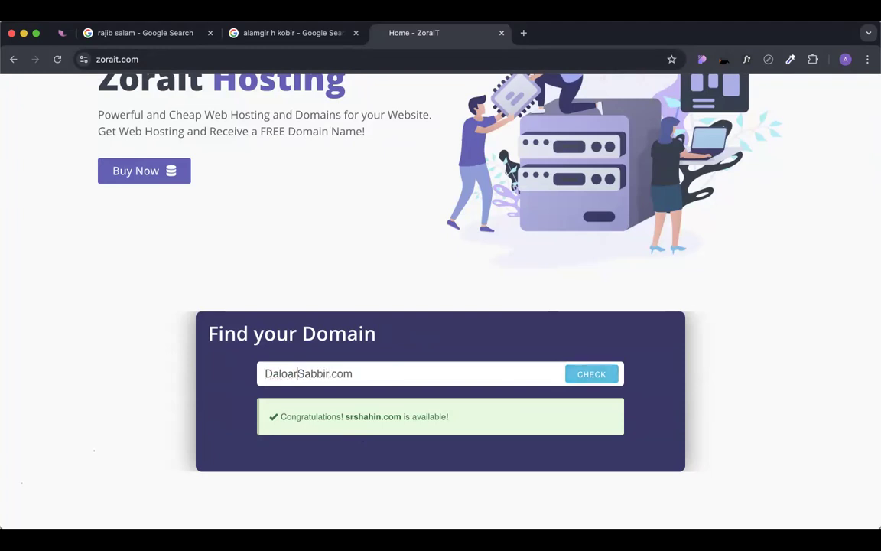
{"action": "key", "text": "Delete"}
{"action": "key", "text": "Delete"}
Make the name query all lowercase and check it, finding the .com domain available.
{"action": "type", "text": "sa"}
{"action": "left_click", "coordinate": [266, 374]}
{"action": "key", "text": "Delete"}
{"action": "type", "text": "d"}
{"action": "left_click", "coordinate": [382, 373]}
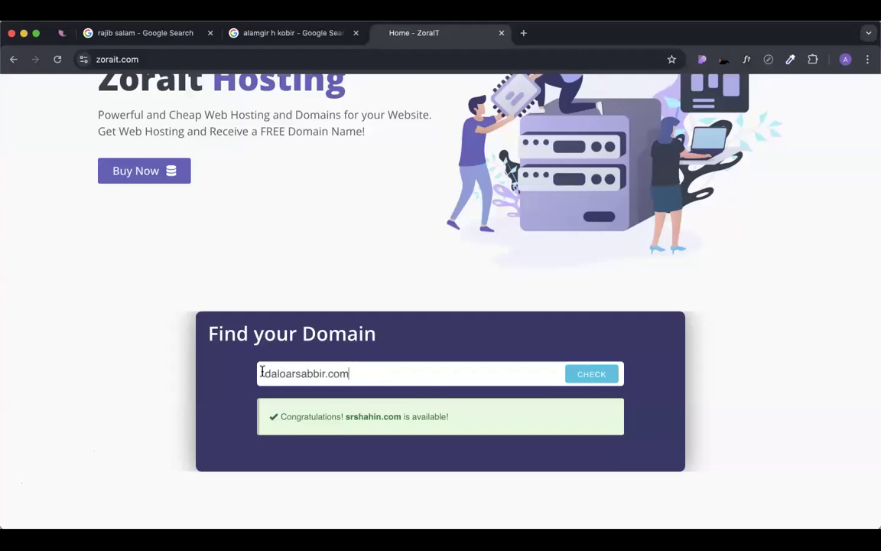
{"action": "double_click", "coordinate": [378, 378]}
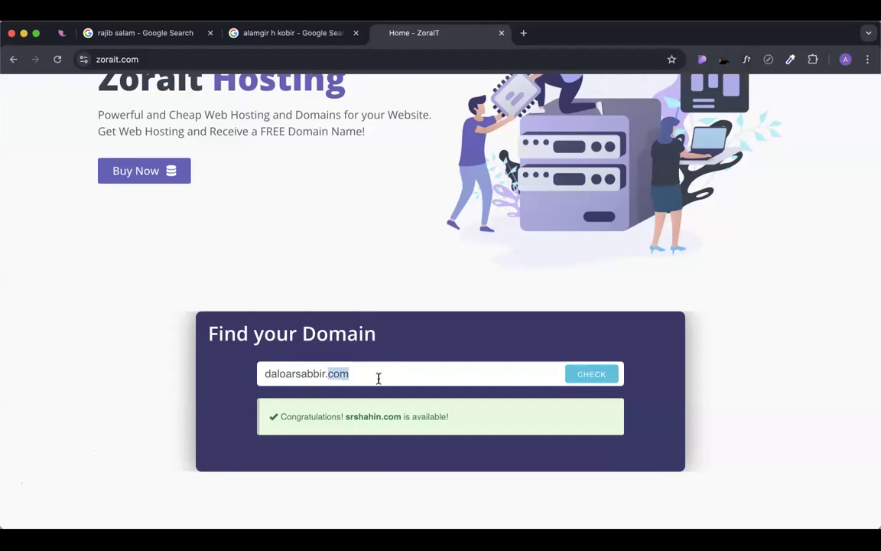
{"action": "left_click", "coordinate": [584, 379]}
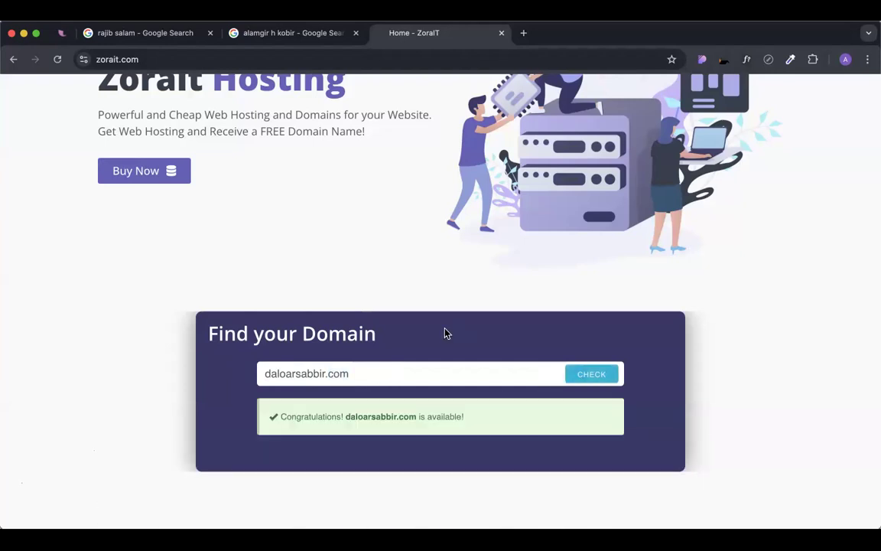
{"action": "triple_click", "coordinate": [363, 417]}
{"action": "left_click", "coordinate": [644, 235]}
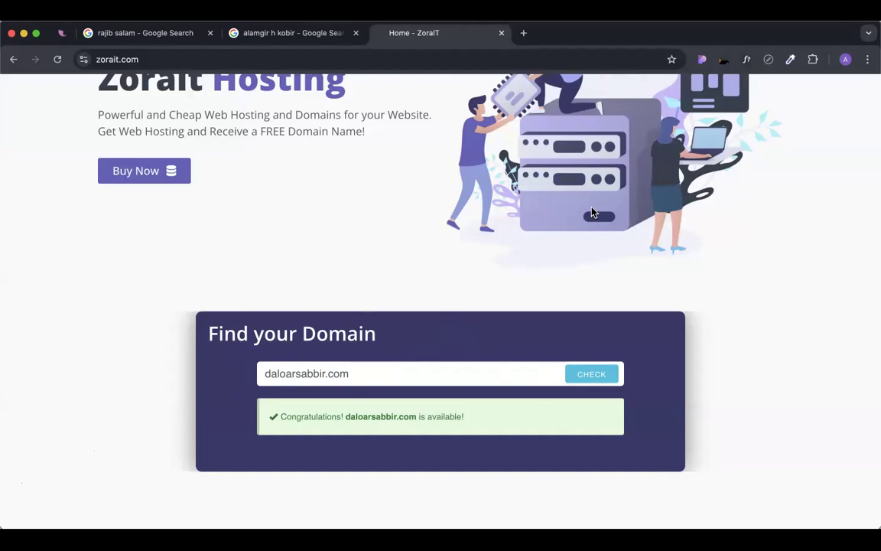
Check another person's name without spaces as a .com domain, finding it taken.
{"action": "double_click", "coordinate": [296, 373]}
{"action": "left_click", "coordinate": [291, 372]}
{"action": "key", "text": "BackSpace"}
{"action": "key", "text": "Right"}
{"action": "key", "text": "Right"}
{"action": "key", "text": "Right"}
{"action": "key", "text": "Right"}
{"action": "key", "text": "BackSpace"}
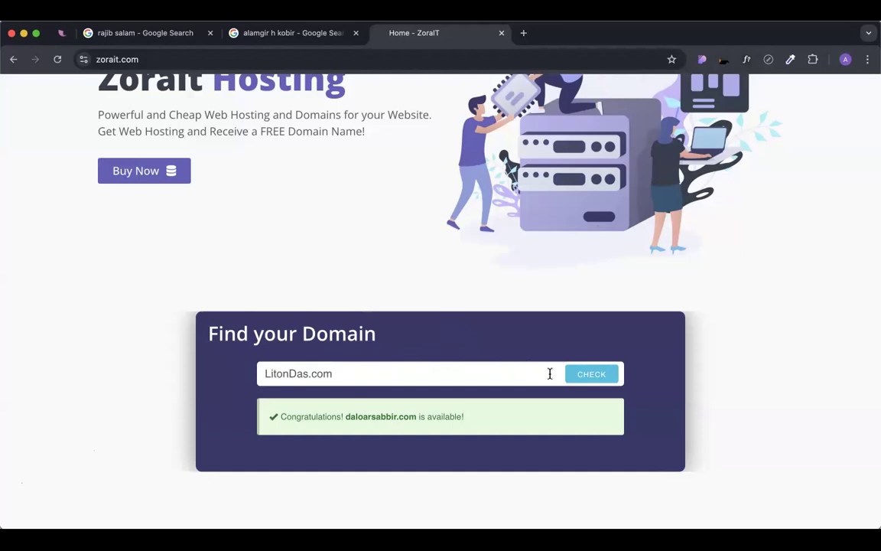
{"action": "left_click", "coordinate": [602, 378]}
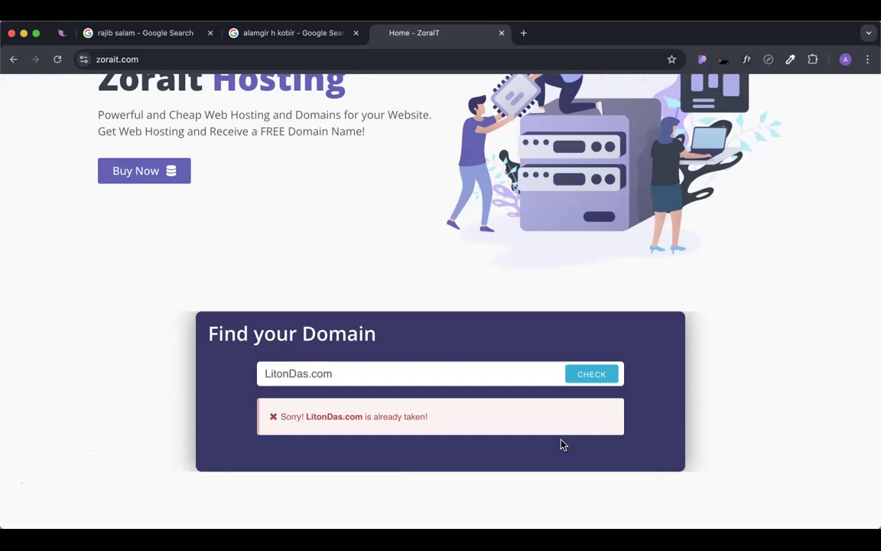
Add a hyphen between the two names and recheck, finding the hyphenated .com available.
{"action": "scroll", "coordinate": [535, 420], "scroll_direction": "down", "scroll_amount": 1}
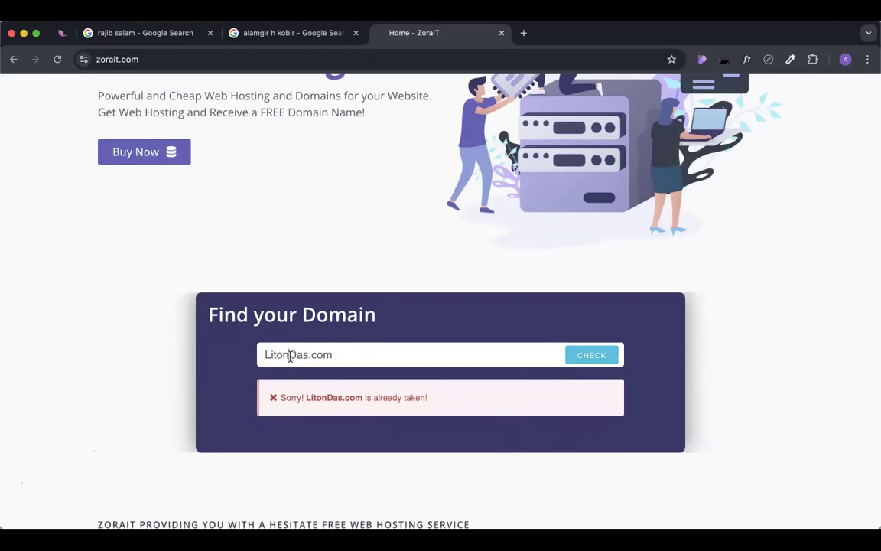
{"action": "left_click", "coordinate": [291, 356]}
{"action": "type", "text": "-"}
{"action": "left_click", "coordinate": [594, 358]}
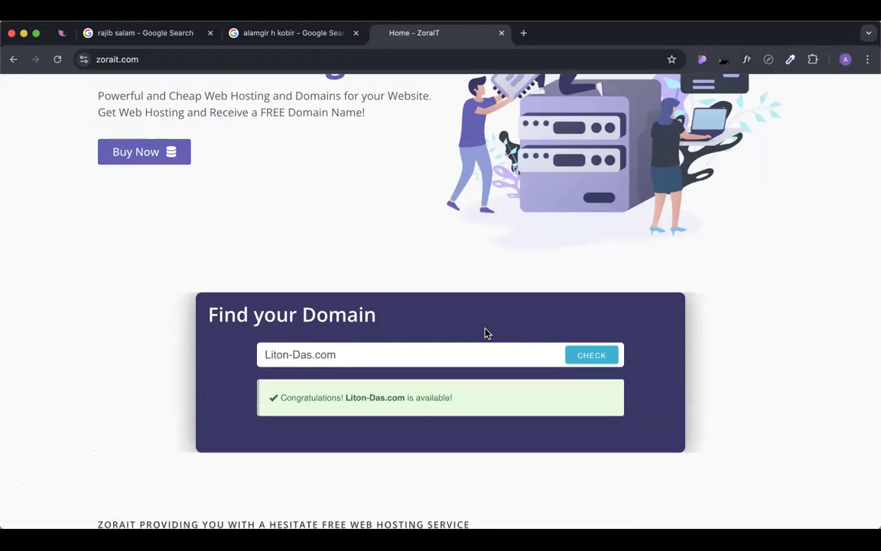
{"action": "left_click_drag", "start_coordinate": [345, 396], "coordinate": [411, 397]}
{"action": "left_click", "coordinate": [430, 373]}
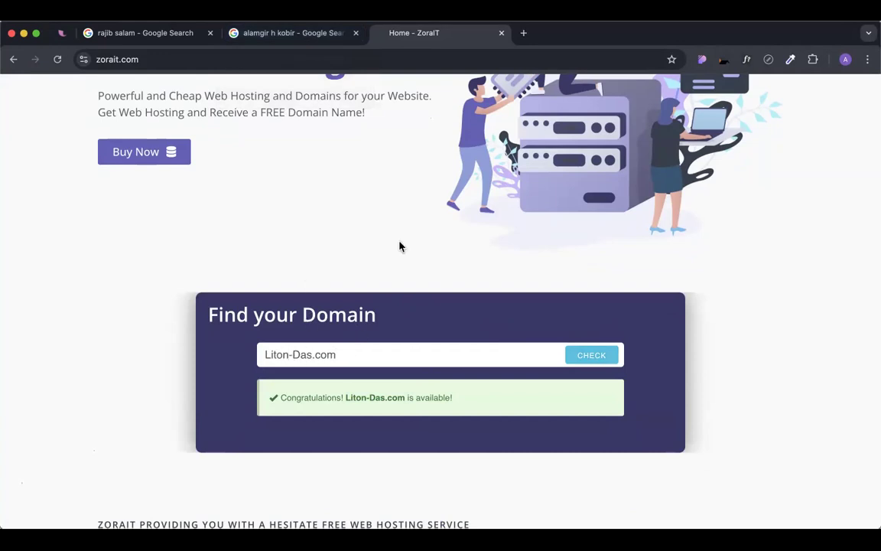
{"action": "left_click", "coordinate": [182, 54]}
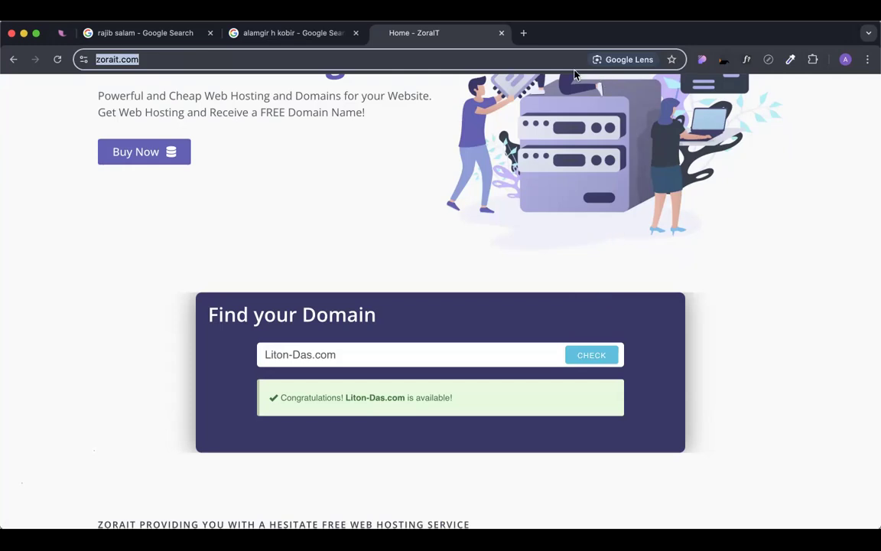
{"action": "left_click", "coordinate": [422, 318]}
{"action": "scroll", "coordinate": [456, 314], "scroll_direction": "up", "scroll_amount": 4}
{"action": "scroll", "coordinate": [456, 314], "scroll_direction": "down", "scroll_amount": 4}
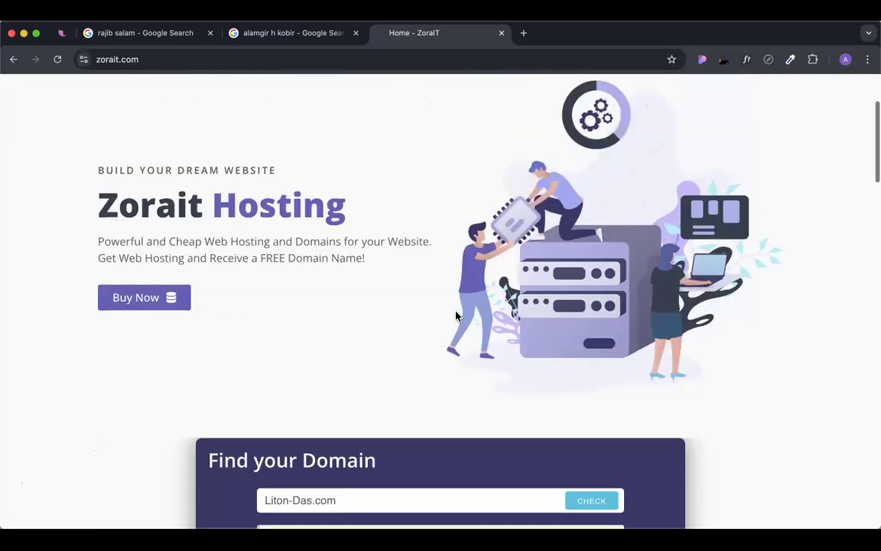
{"action": "scroll", "coordinate": [456, 316], "scroll_direction": "up", "scroll_amount": 1}
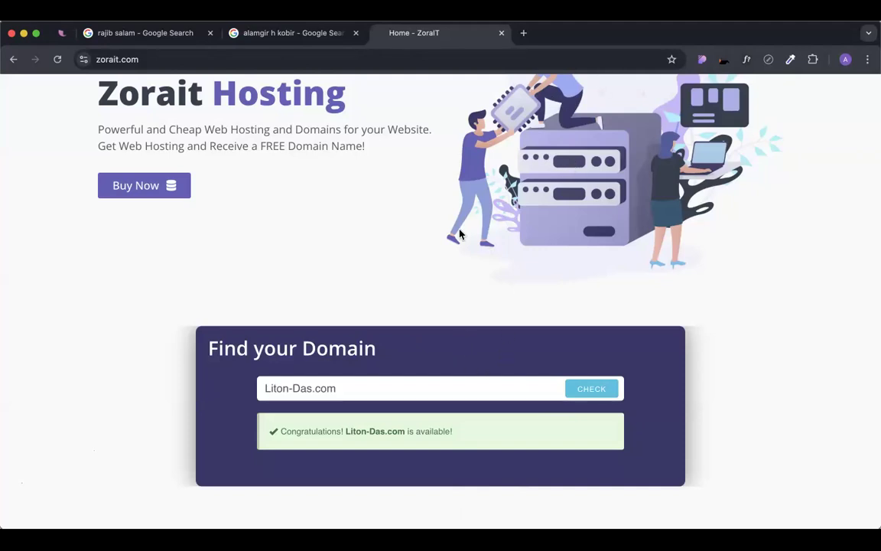
{"action": "scroll", "coordinate": [404, 359], "scroll_direction": "down", "scroll_amount": 1}
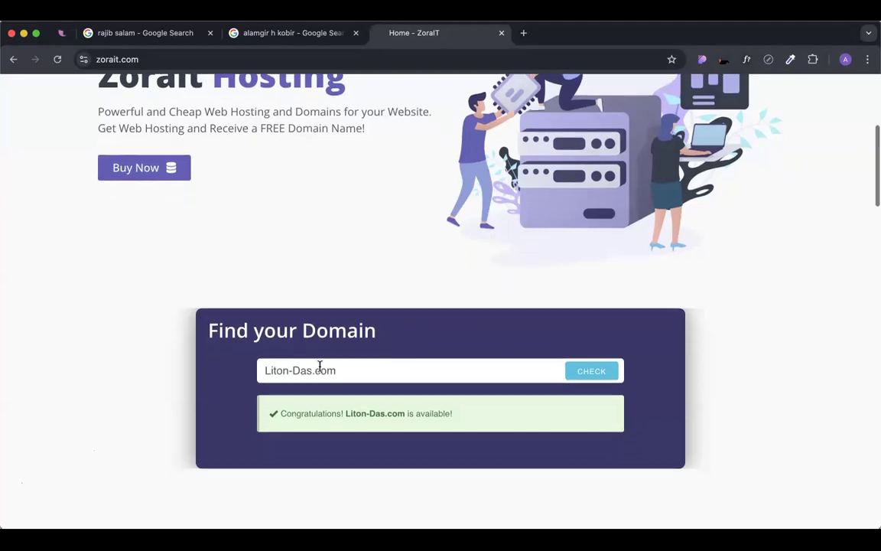
{"action": "scroll", "coordinate": [373, 371], "scroll_direction": "up", "scroll_amount": 1}
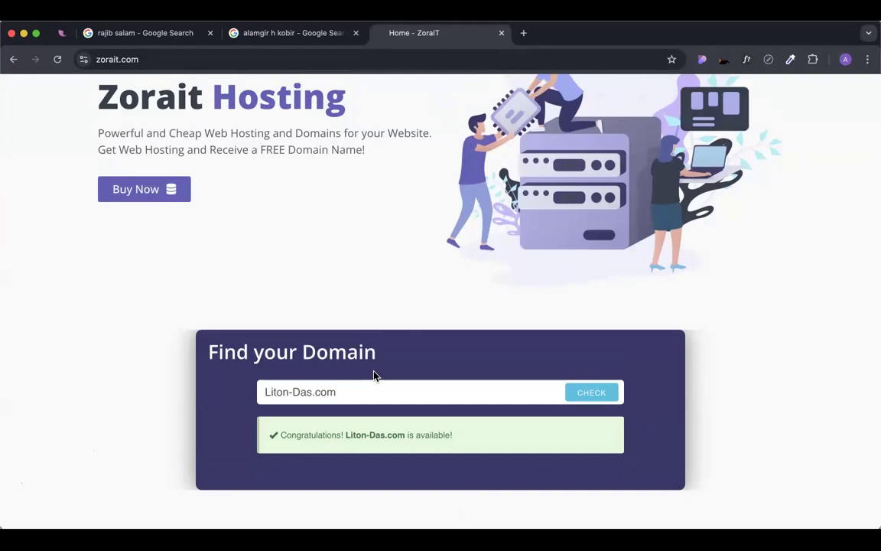
{"action": "triple_click", "coordinate": [355, 390]}
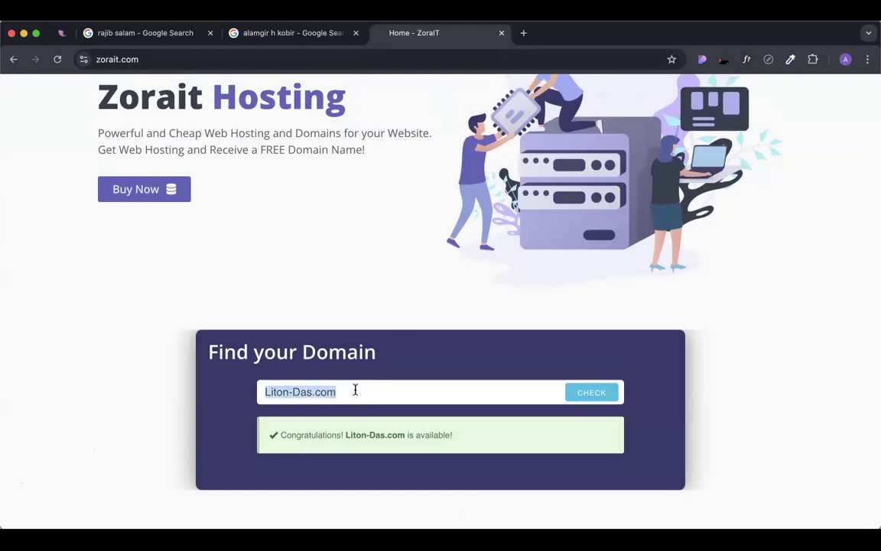
{"action": "left_click", "coordinate": [415, 355]}
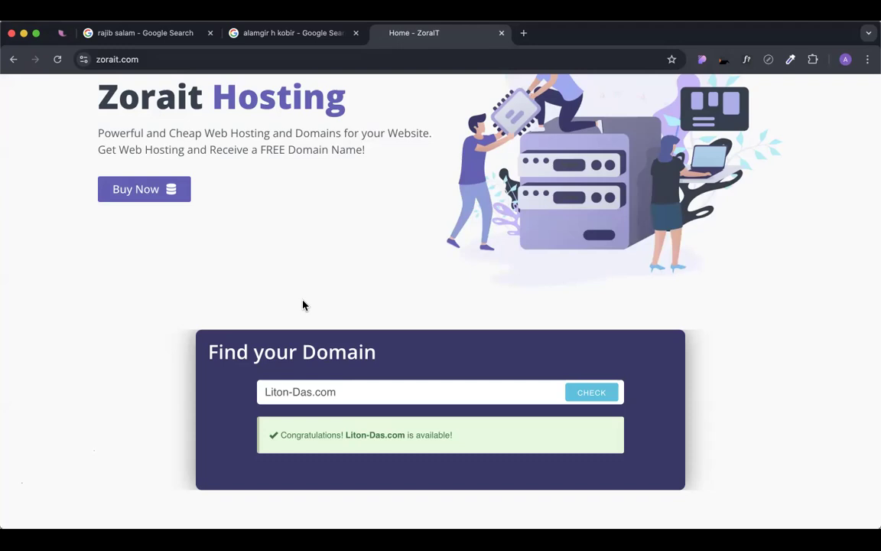
{"action": "triple_click", "coordinate": [296, 390]}
{"action": "key", "text": "super+c"}
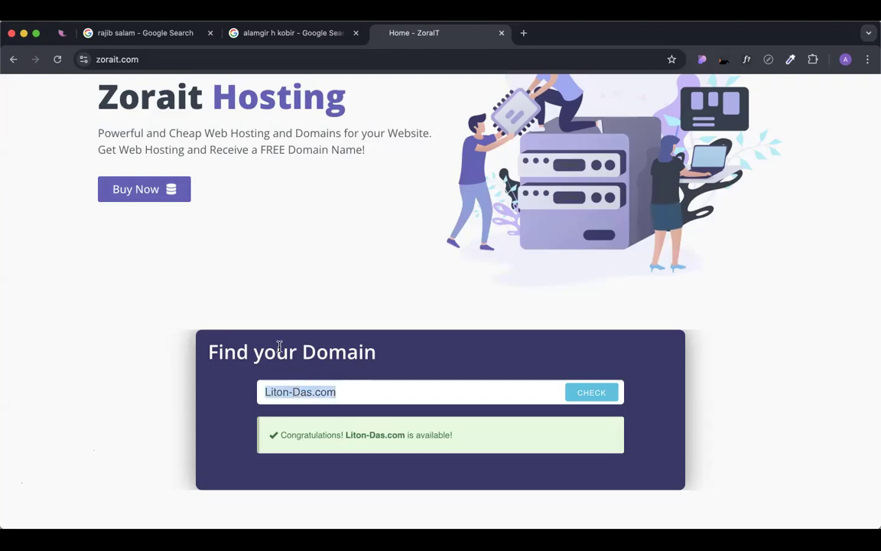
{"action": "left_click", "coordinate": [280, 347]}
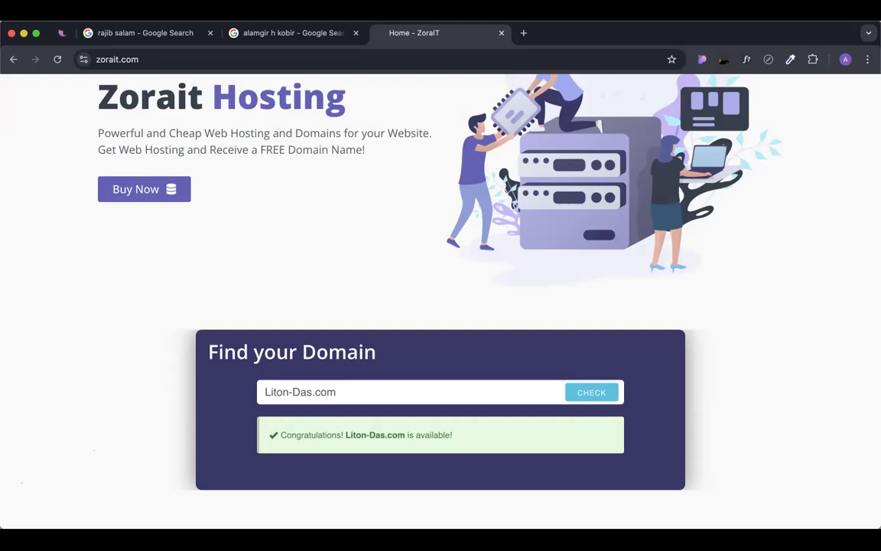
Visit the hyphenated .com address in a new tab to see if a site exists.
{"action": "key", "text": "super+t"}
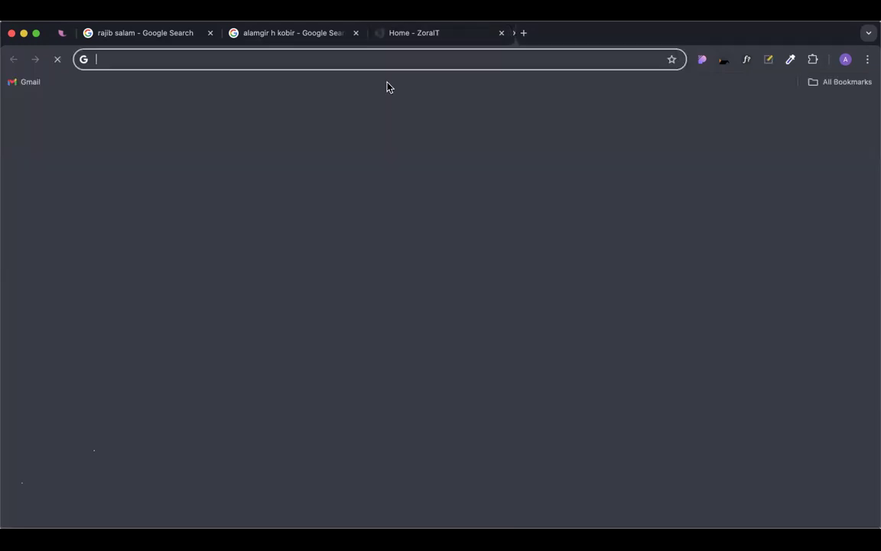
{"action": "key", "text": "super+v"}
{"action": "key", "text": "Return"}
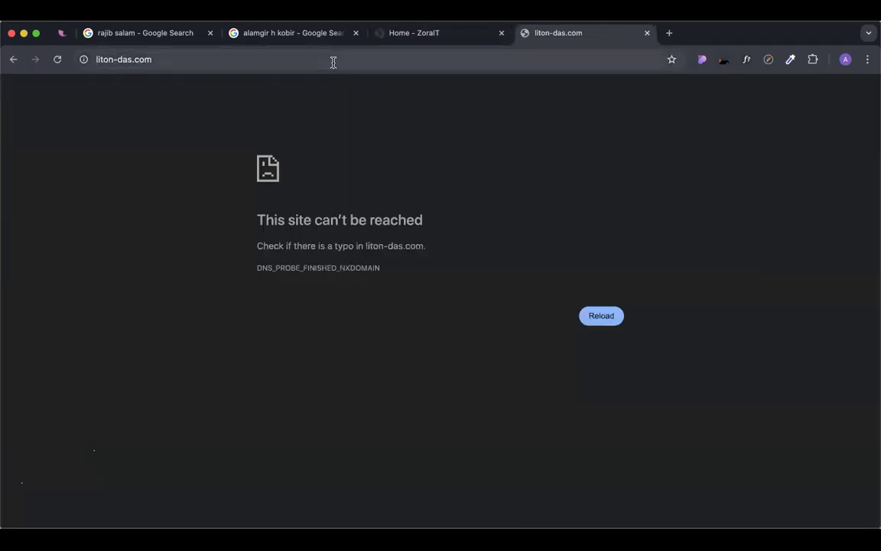
Search 40 $ to tk, note the 4,782.44 taka result, and close that tab.
{"action": "left_click", "coordinate": [334, 61]}
{"action": "type", "text": "40"}
{"action": "type", "text": "4"}
{"action": "key", "text": "BackSpace"}
{"action": "type", "text": "$ to tk"}
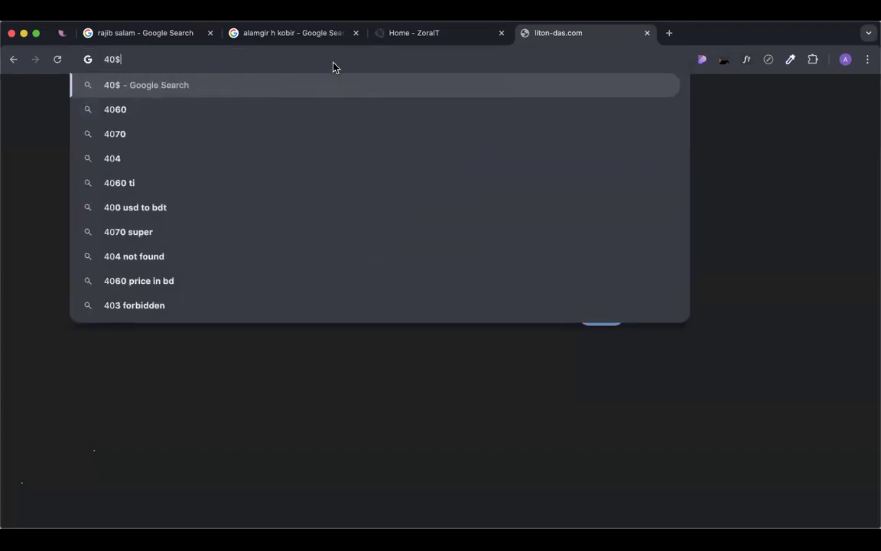
{"action": "key", "text": "Return"}
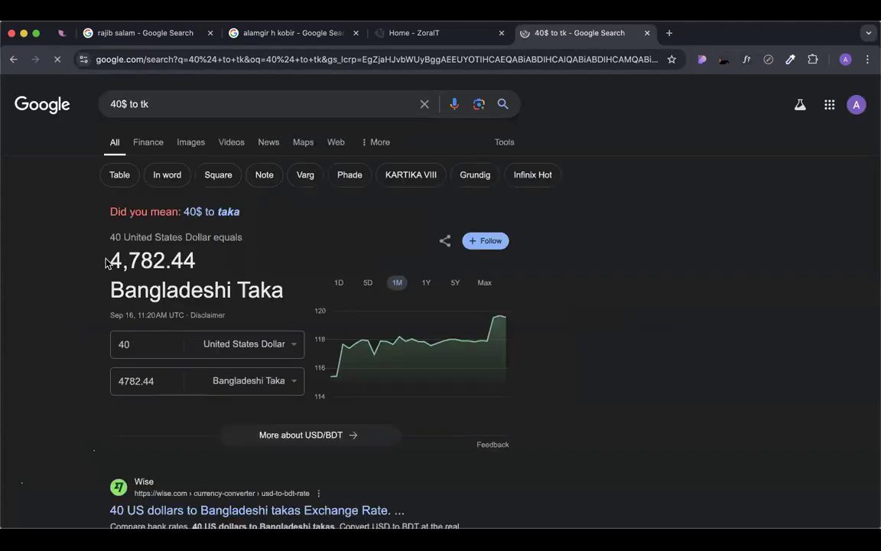
{"action": "left_click_drag", "start_coordinate": [108, 260], "coordinate": [196, 258]}
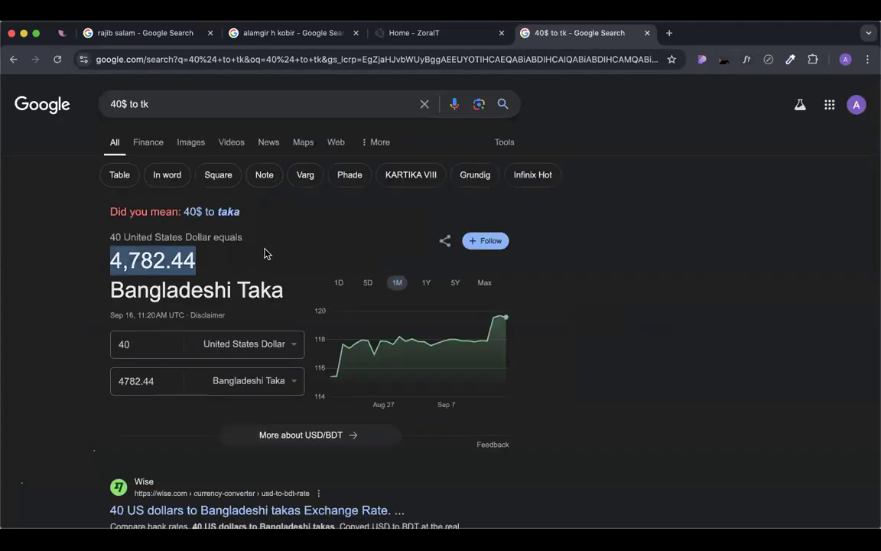
{"action": "key", "text": "super+w"}
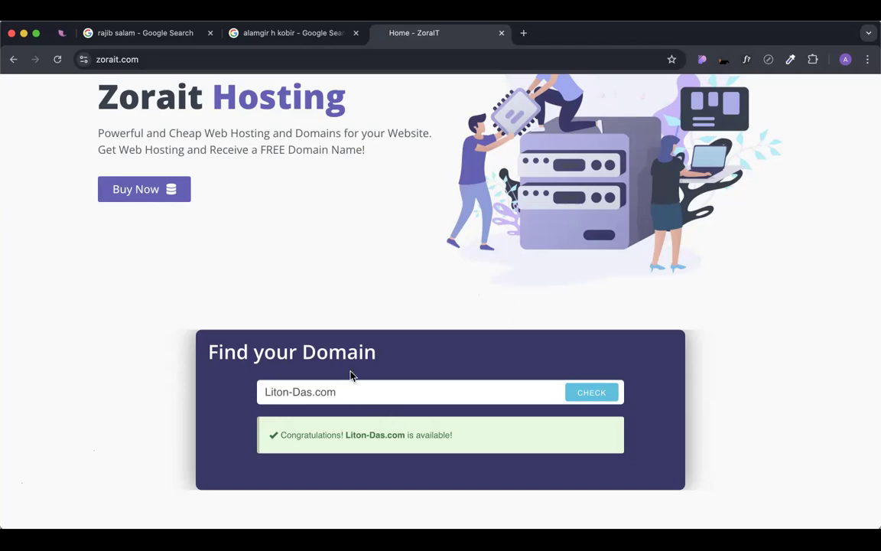
Load whois.com/whois/ in a new tab.
{"action": "left_click", "coordinate": [525, 34]}
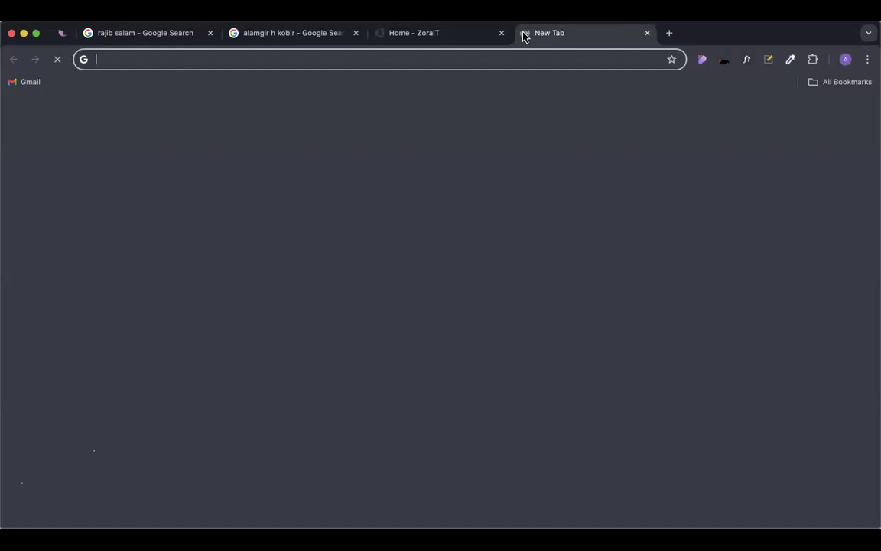
{"action": "type", "text": "whois.com"}
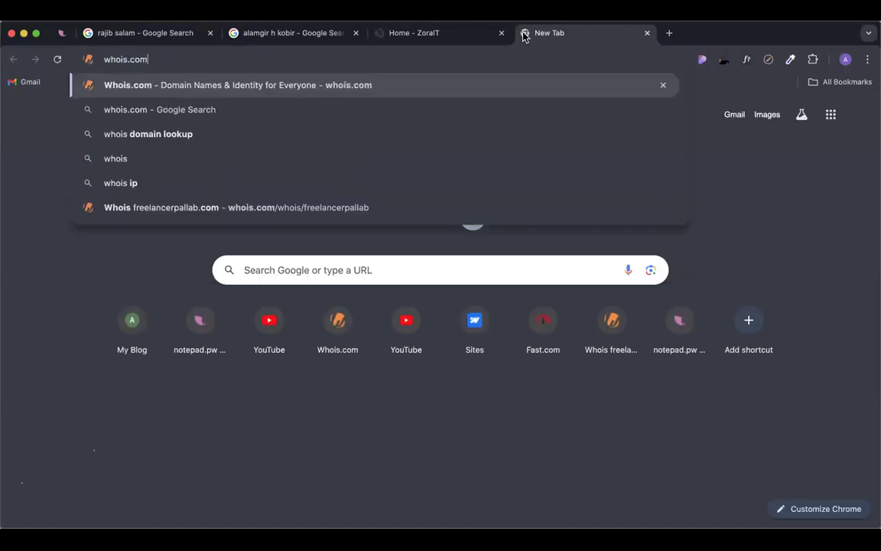
{"action": "type", "text": "/whois"}
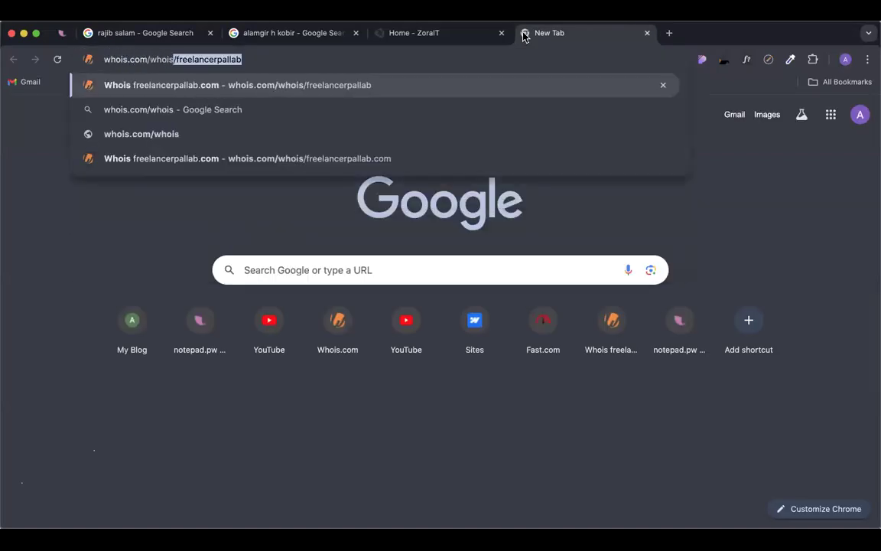
{"action": "type", "text": "/"}
{"action": "key", "text": "Delete"}
{"action": "key", "text": "Return"}
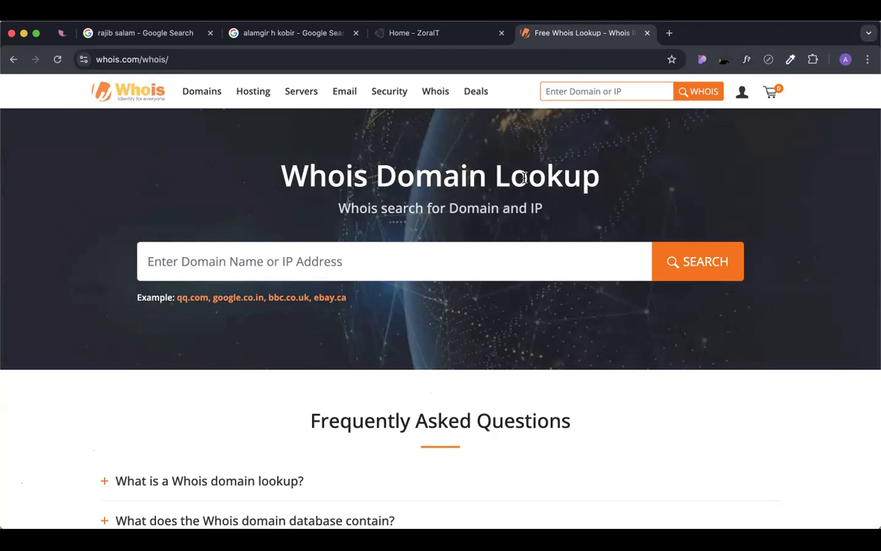
Run a Whois lookup for the person's name .com domain.
{"action": "left_click", "coordinate": [592, 91]}
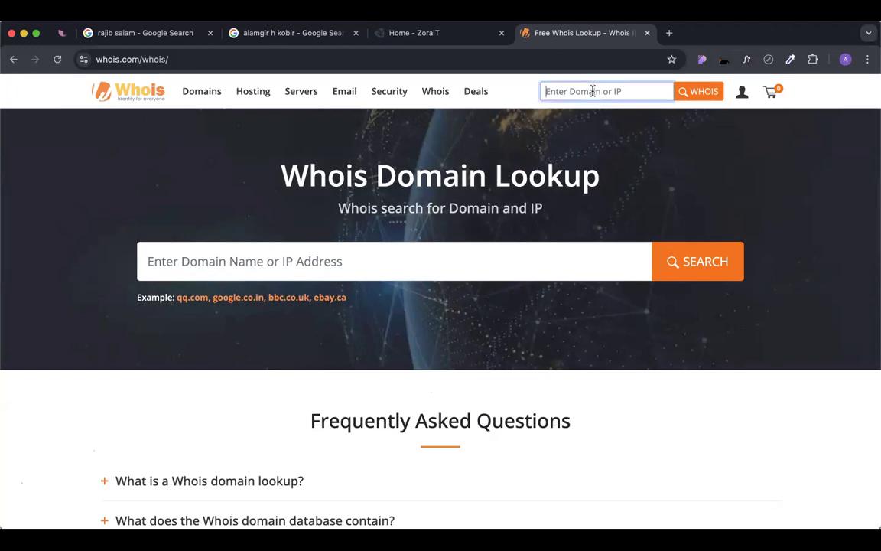
{"action": "type", "text": "ma"}
{"action": "key", "text": "super+a"}
{"action": "key", "text": "Return"}
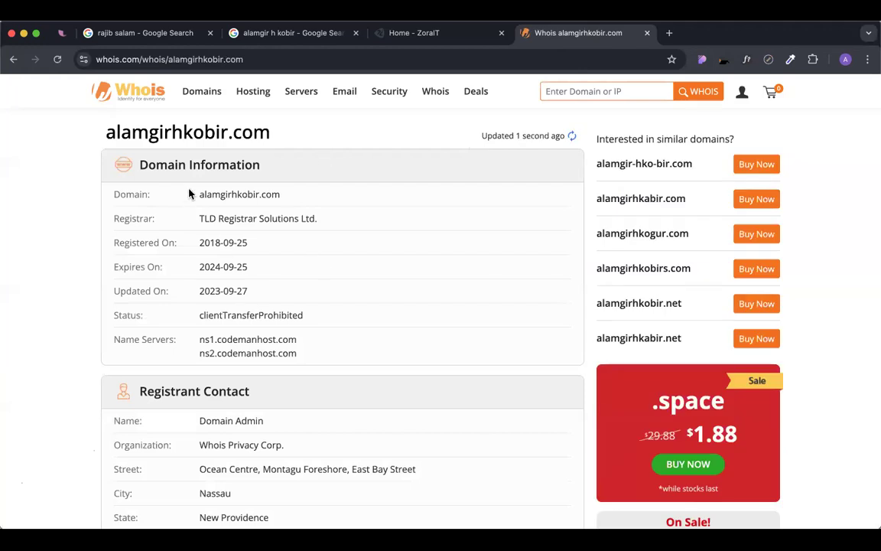
{"action": "left_click_drag", "start_coordinate": [191, 193], "coordinate": [308, 200]}
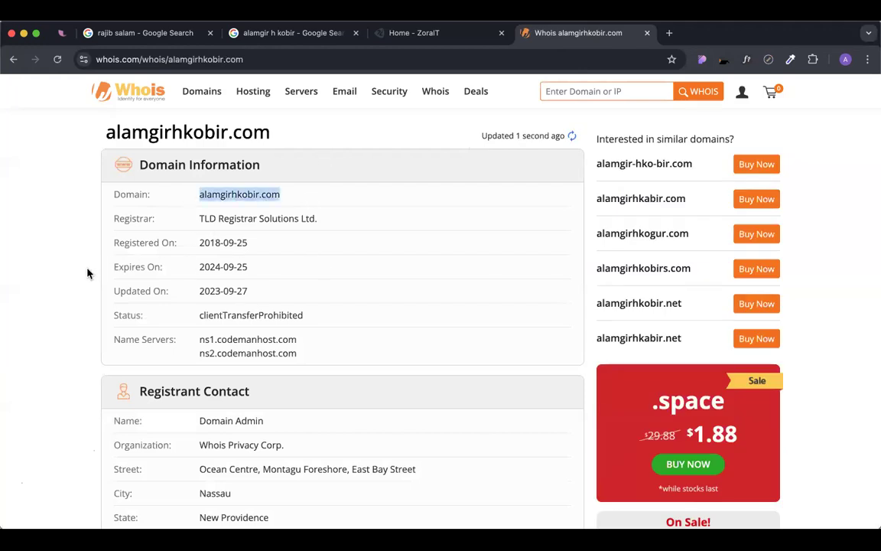
{"action": "scroll", "coordinate": [322, 274], "scroll_direction": "down", "scroll_amount": 5}
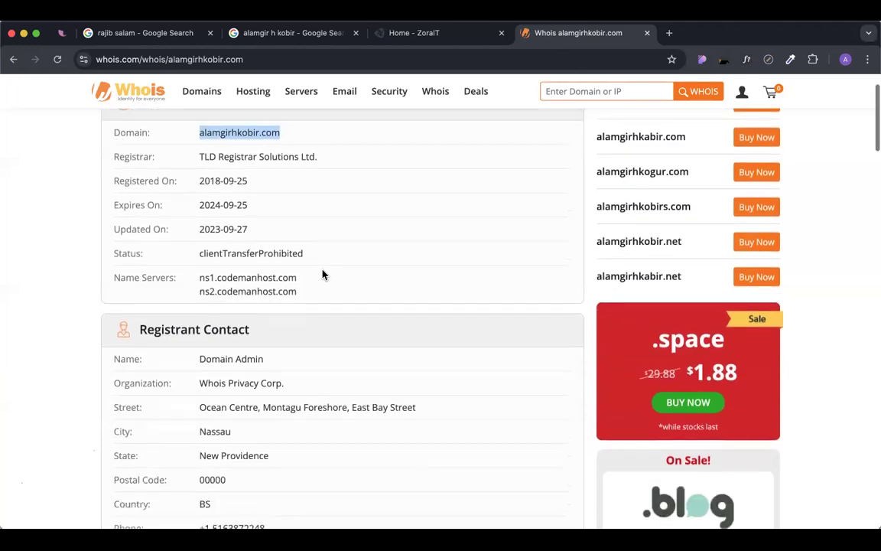
{"action": "scroll", "coordinate": [241, 267], "scroll_direction": "down", "scroll_amount": 2}
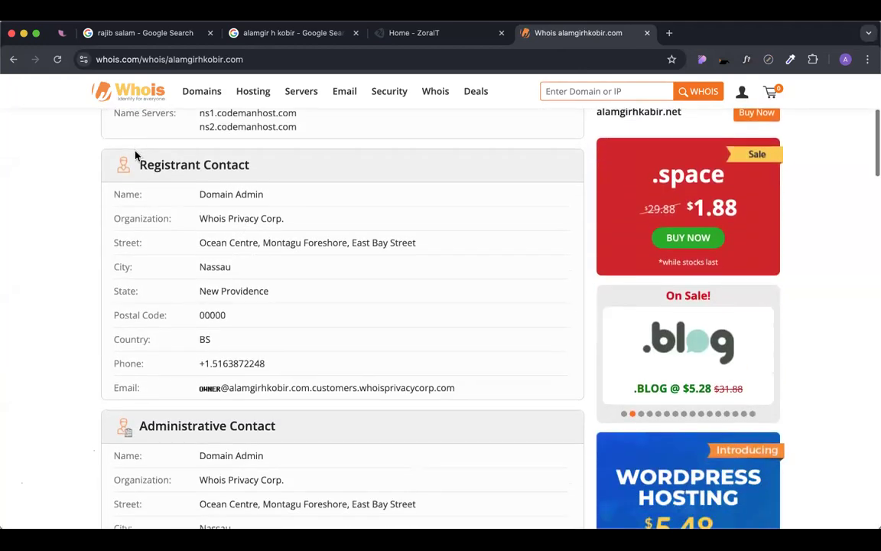
{"action": "triple_click", "coordinate": [172, 167]}
{"action": "left_click", "coordinate": [250, 153]}
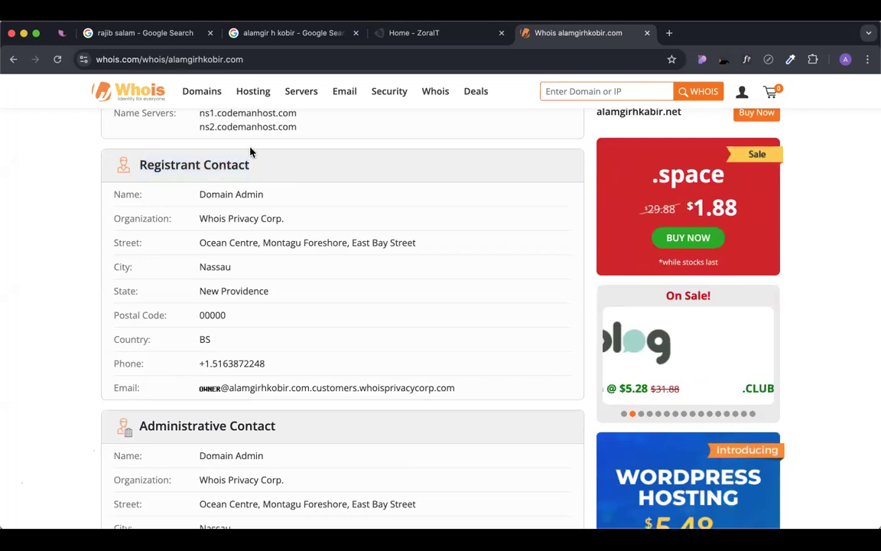
{"action": "left_click_drag", "start_coordinate": [198, 194], "coordinate": [270, 199]}
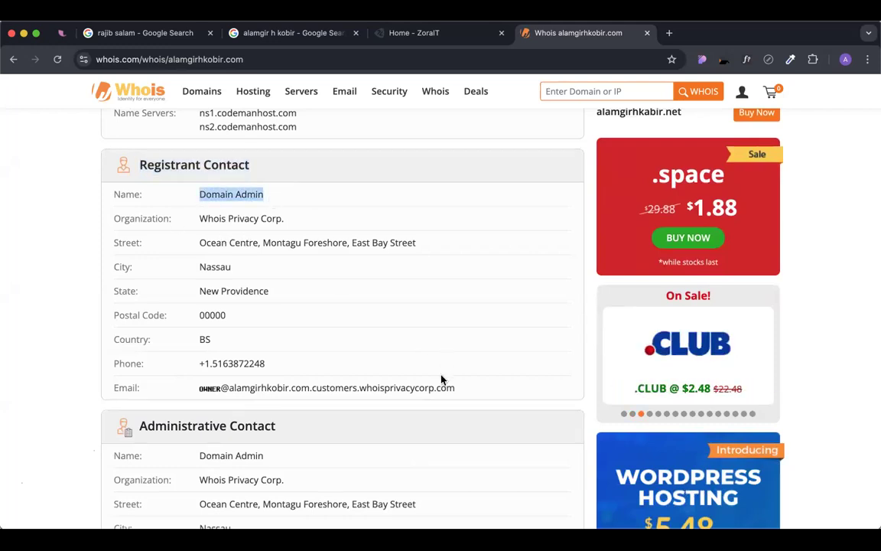
{"action": "left_click", "coordinate": [344, 379]}
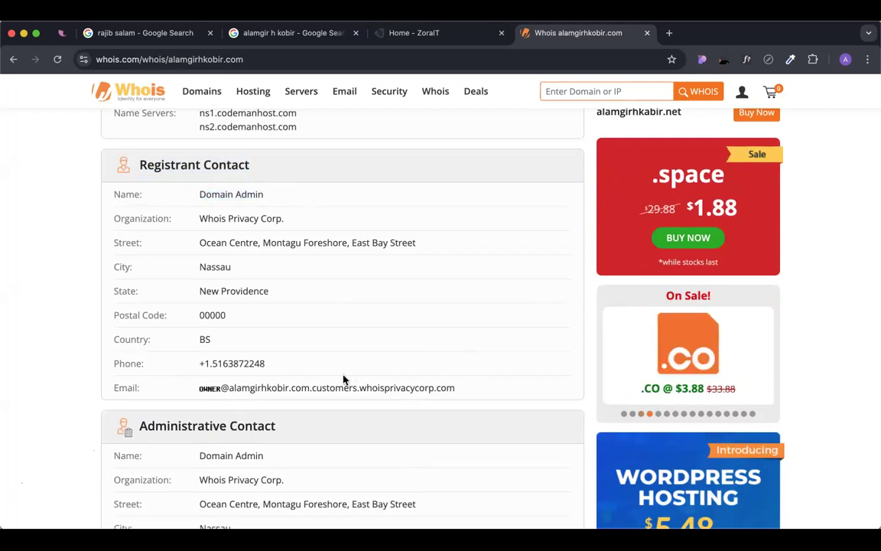
{"action": "double_click", "coordinate": [205, 315]}
{"action": "left_click_drag", "start_coordinate": [274, 366], "coordinate": [455, 393]}
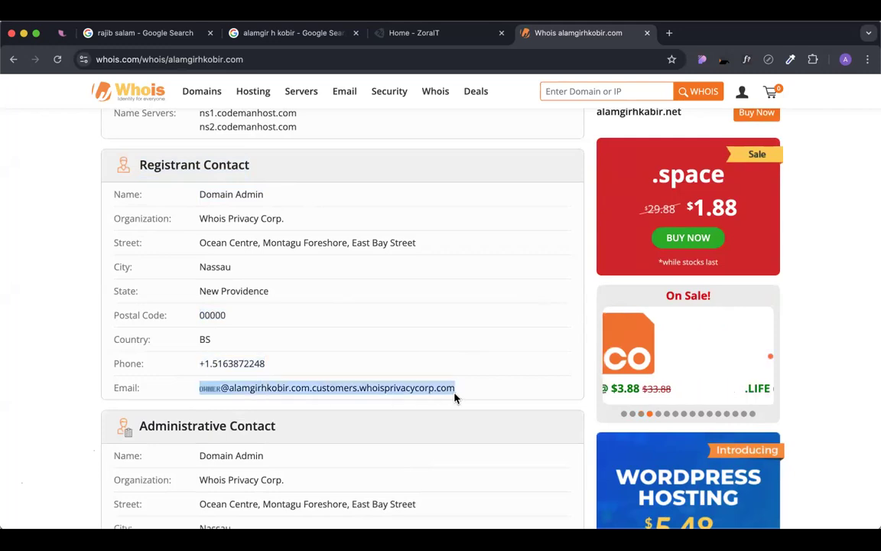
{"action": "left_click", "coordinate": [300, 323]}
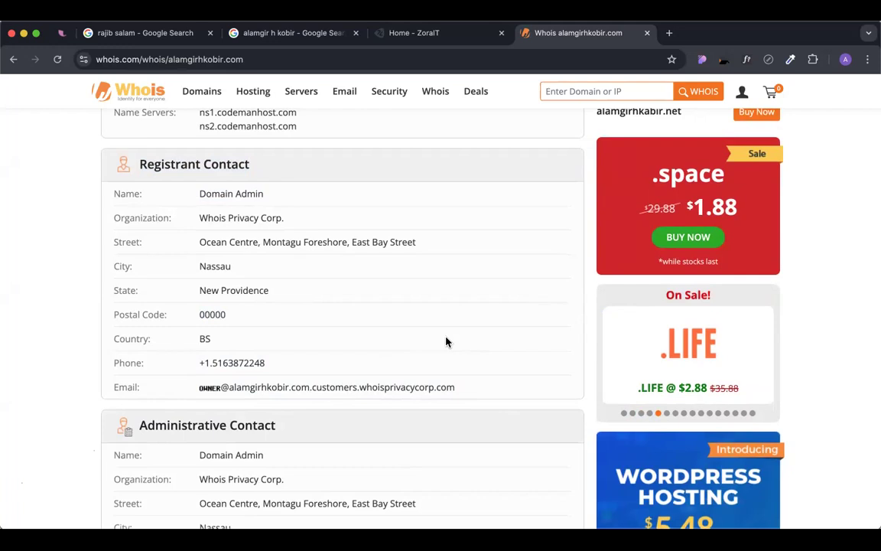
{"action": "scroll", "coordinate": [448, 342], "scroll_direction": "down", "scroll_amount": 1}
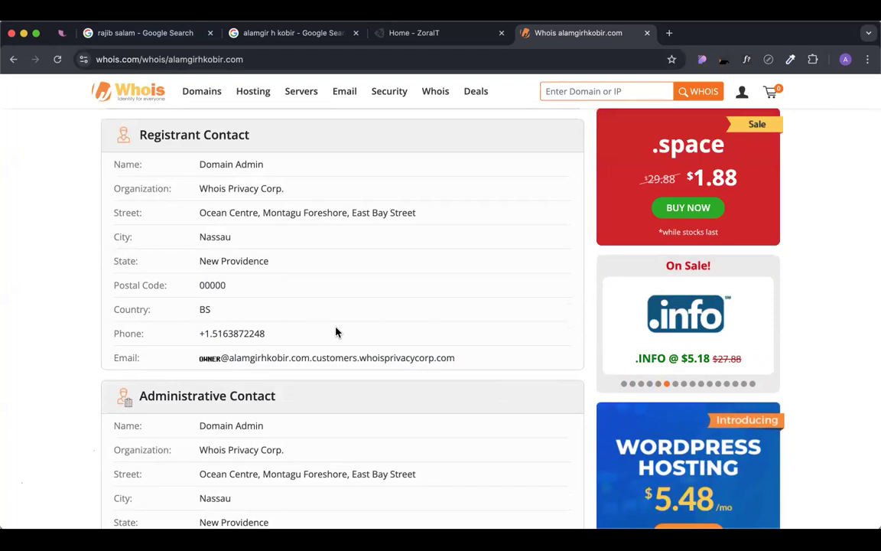
{"action": "scroll", "coordinate": [337, 330], "scroll_direction": "down", "scroll_amount": 4}
{"action": "scroll", "coordinate": [190, 315], "scroll_direction": "up", "scroll_amount": 4}
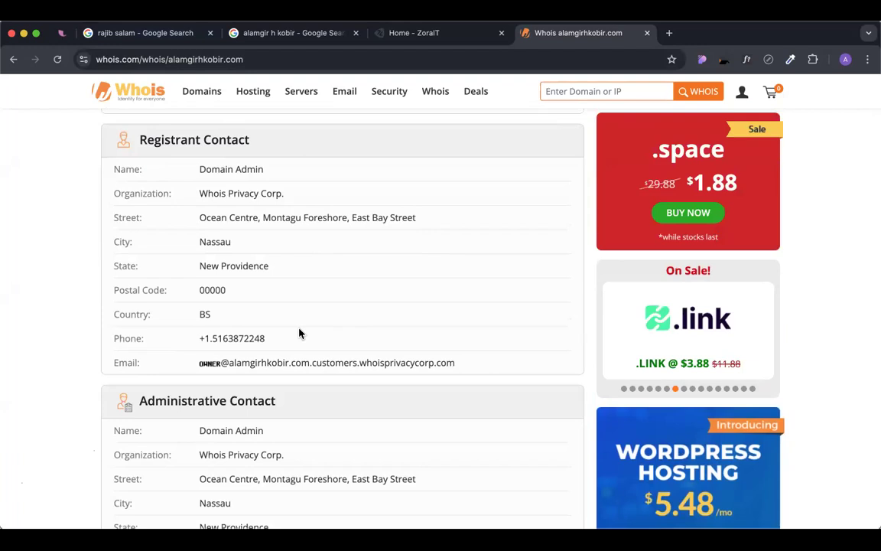
{"action": "left_click_drag", "start_coordinate": [459, 362], "coordinate": [113, 175]}
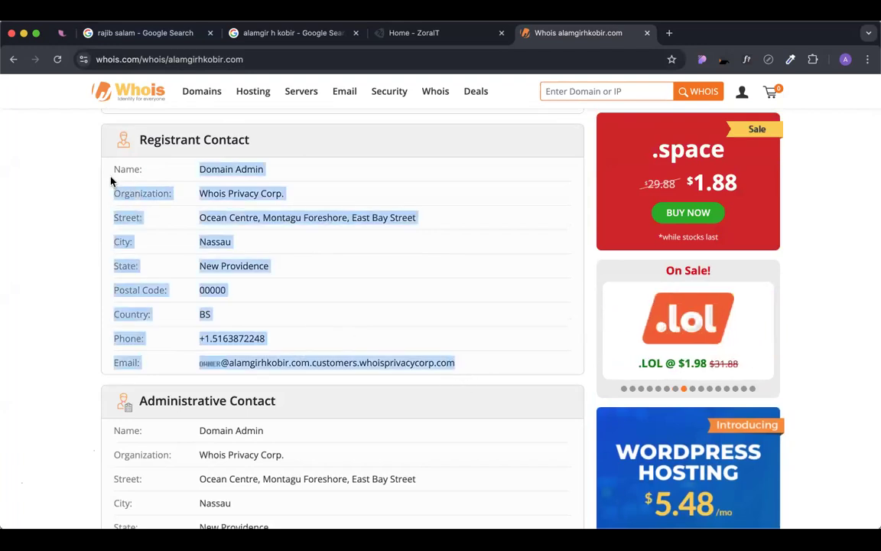
{"action": "left_click", "coordinate": [299, 169]}
{"action": "left_click_drag", "start_coordinate": [199, 170], "coordinate": [276, 175]}
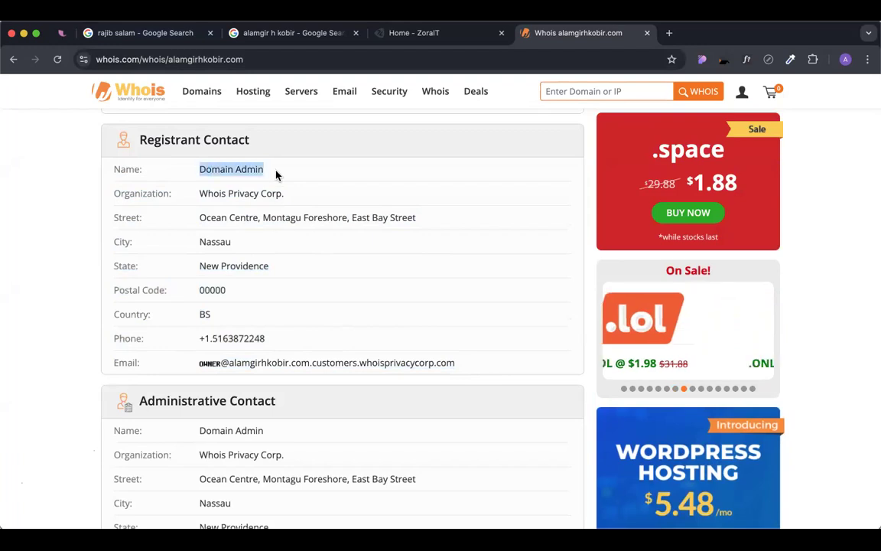
{"action": "left_click", "coordinate": [304, 169]}
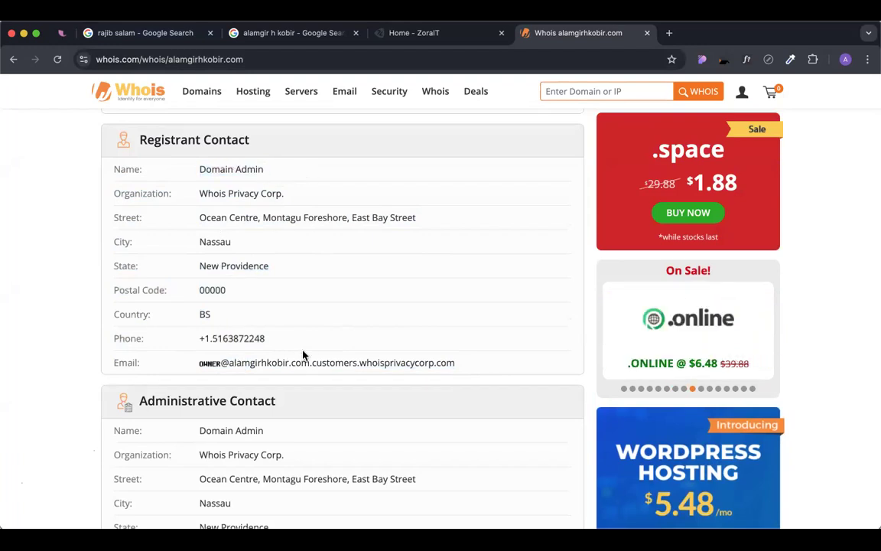
{"action": "scroll", "coordinate": [309, 340], "scroll_direction": "up", "scroll_amount": 5}
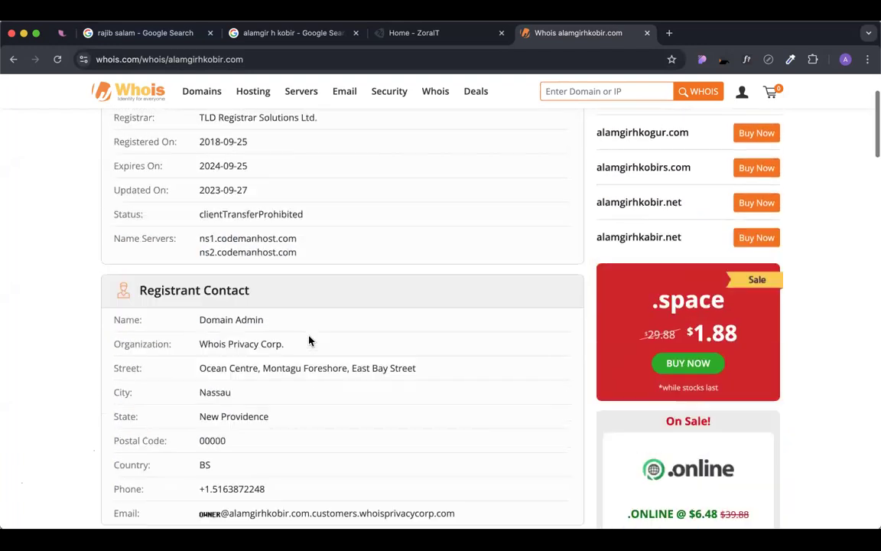
{"action": "left_click", "coordinate": [600, 93]}
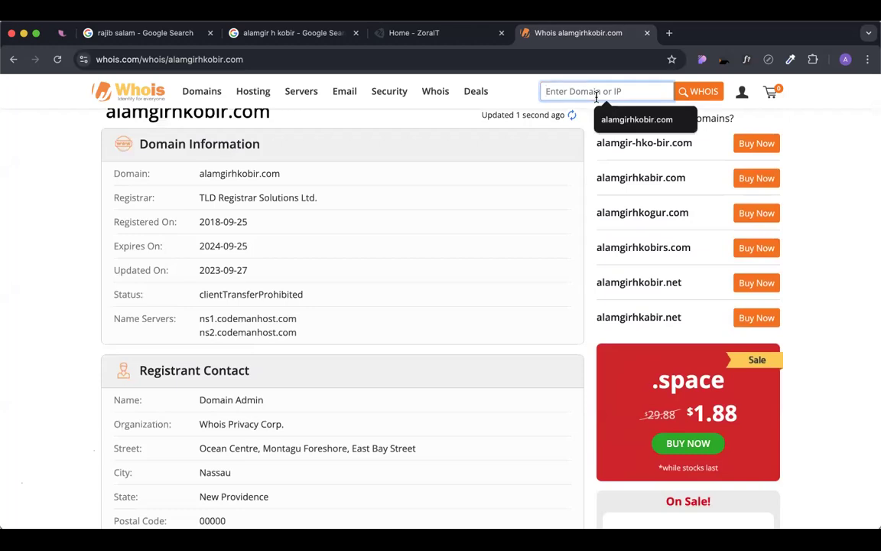
{"action": "type", "text": "mdbad"}
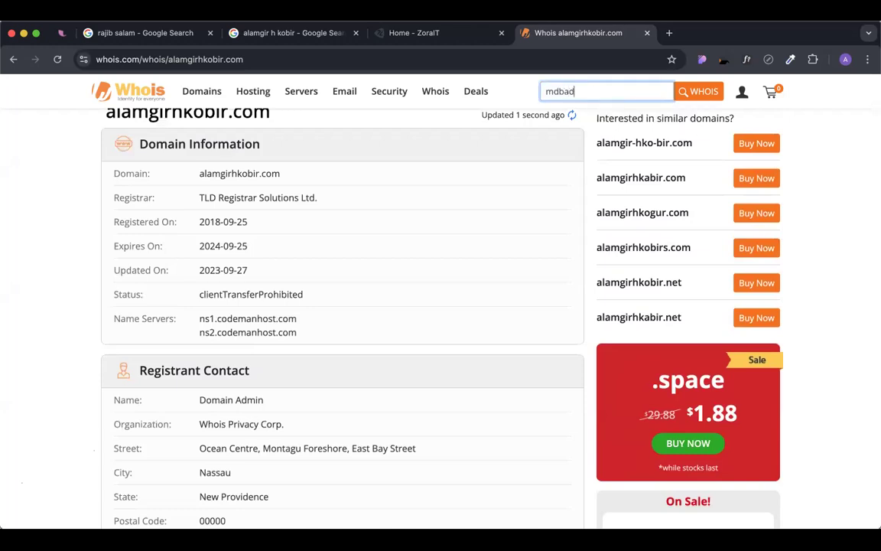
{"action": "type", "text": "sha.com"}
{"action": "key", "text": "Return"}
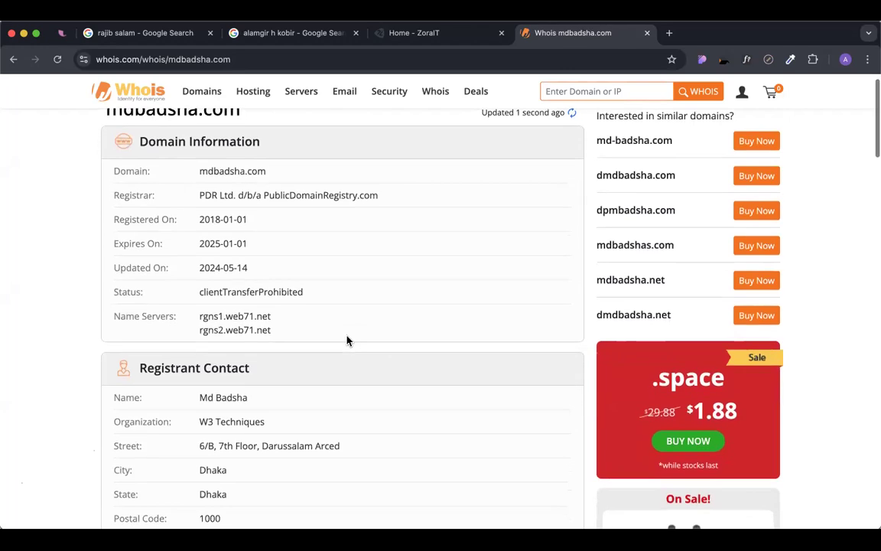
{"action": "scroll", "coordinate": [347, 340], "scroll_direction": "down", "scroll_amount": 2}
{"action": "scroll", "coordinate": [347, 340], "scroll_direction": "down", "scroll_amount": 3}
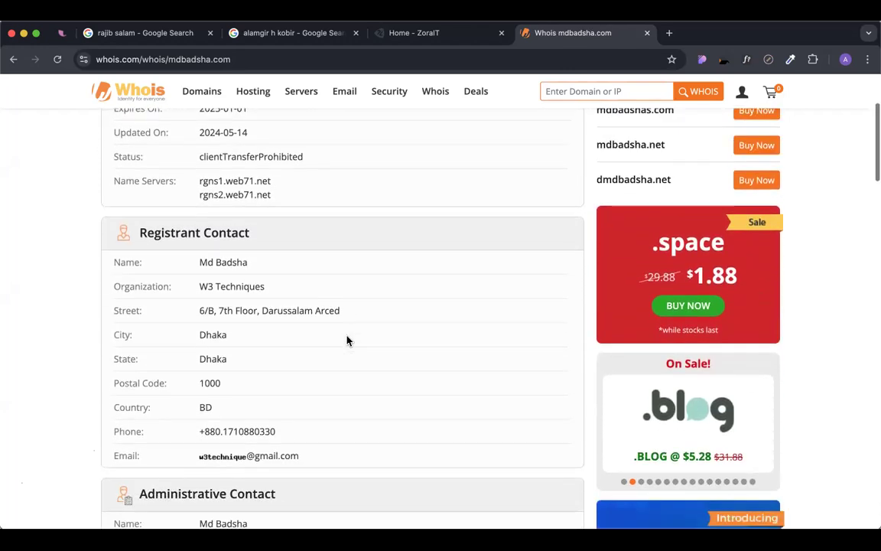
{"action": "left_click_drag", "start_coordinate": [137, 189], "coordinate": [329, 420]}
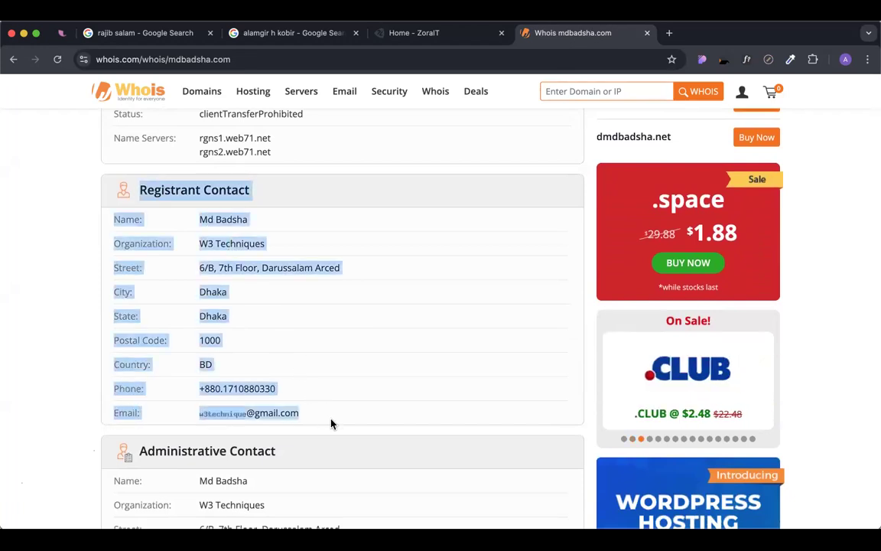
{"action": "left_click", "coordinate": [232, 257]}
{"action": "left_click_drag", "start_coordinate": [200, 243], "coordinate": [222, 342]}
{"action": "left_click_drag", "start_coordinate": [199, 388], "coordinate": [309, 416]}
{"action": "triple_click", "coordinate": [311, 417]}
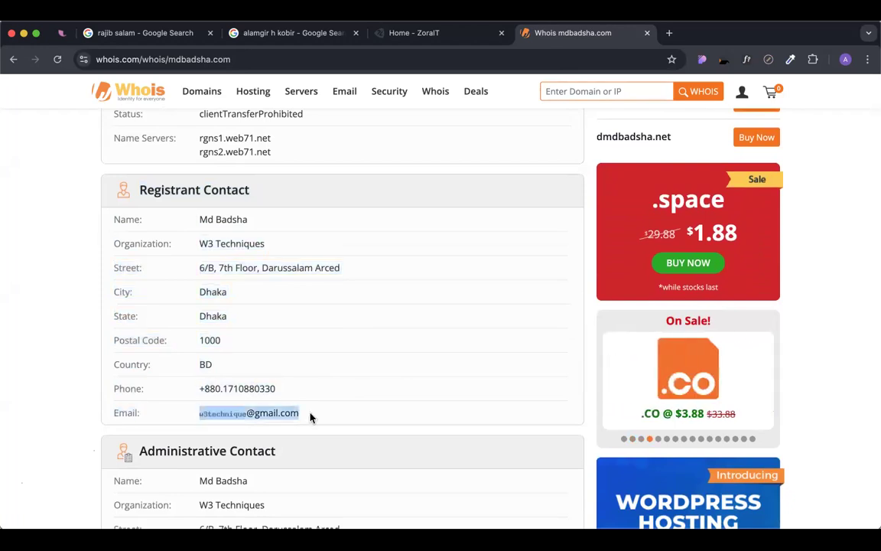
{"action": "left_click", "coordinate": [352, 416]}
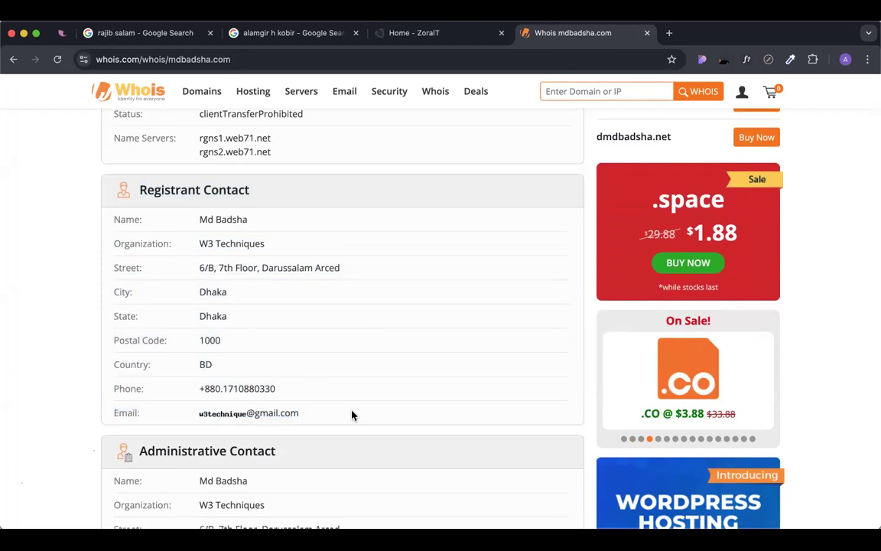
{"action": "scroll", "coordinate": [352, 415], "scroll_direction": "up", "scroll_amount": 5}
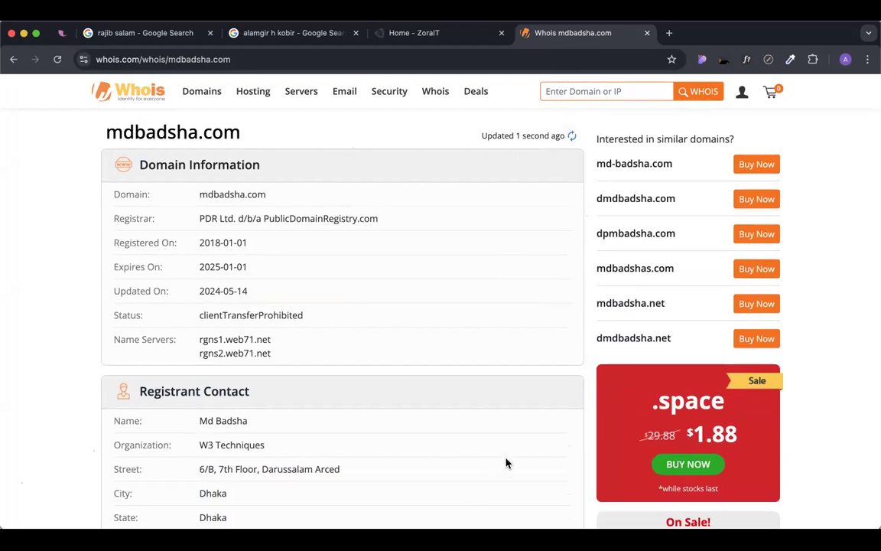
Draft 'whois Hide' in the address bar without searching, then go to the ZoraIT tab.
{"action": "double_click", "coordinate": [107, 59]}
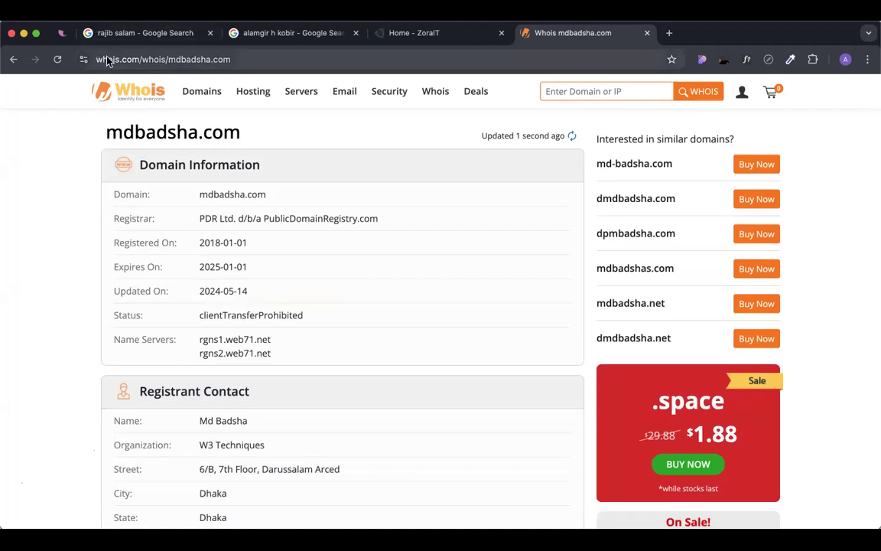
{"action": "key", "text": "super+a"}
{"action": "type", "text": "whois"}
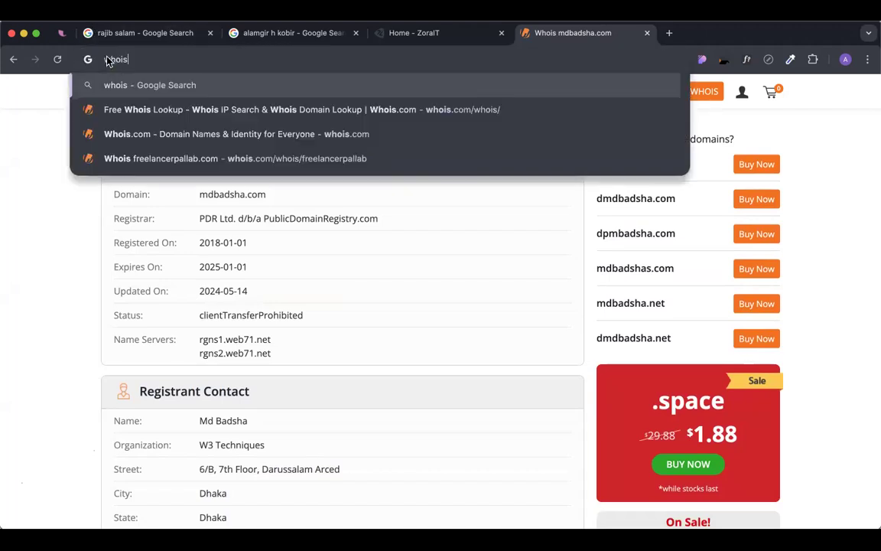
{"action": "type", "text": " Hide"}
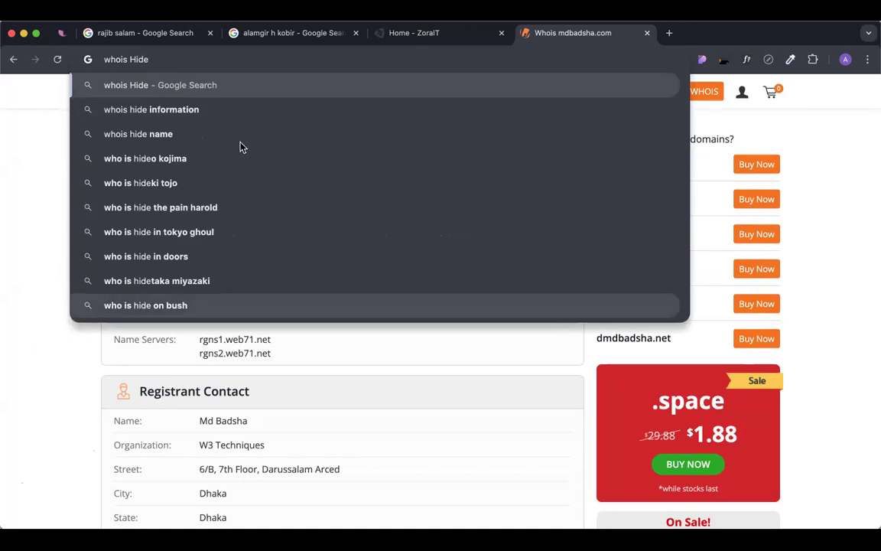
{"action": "key", "text": "Escape"}
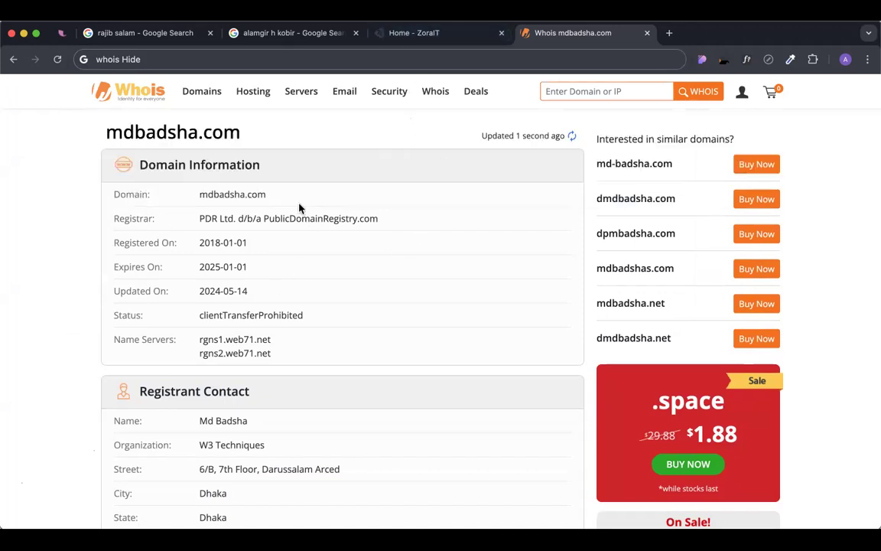
{"action": "left_click", "coordinate": [409, 34]}
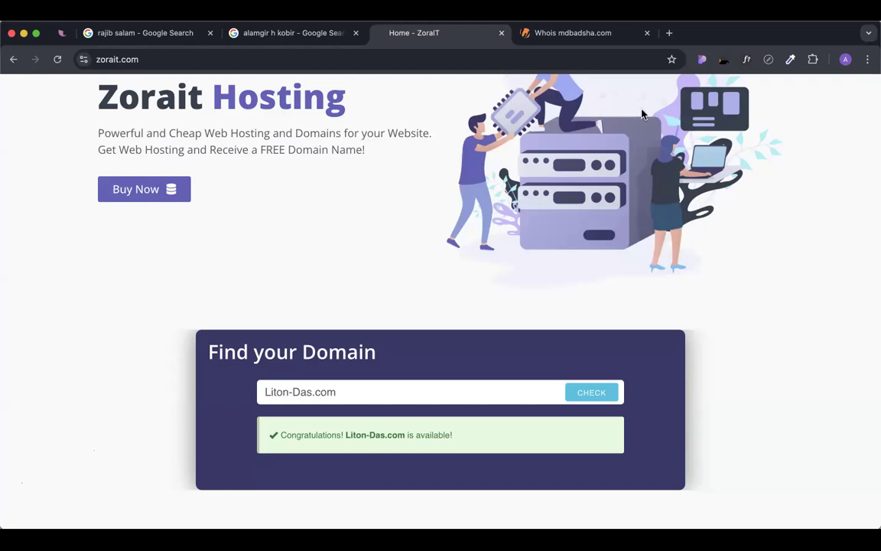
Go back in the Whois tab to the earlier record with the Whois Privacy Corp. registrant.
{"action": "left_click", "coordinate": [582, 33]}
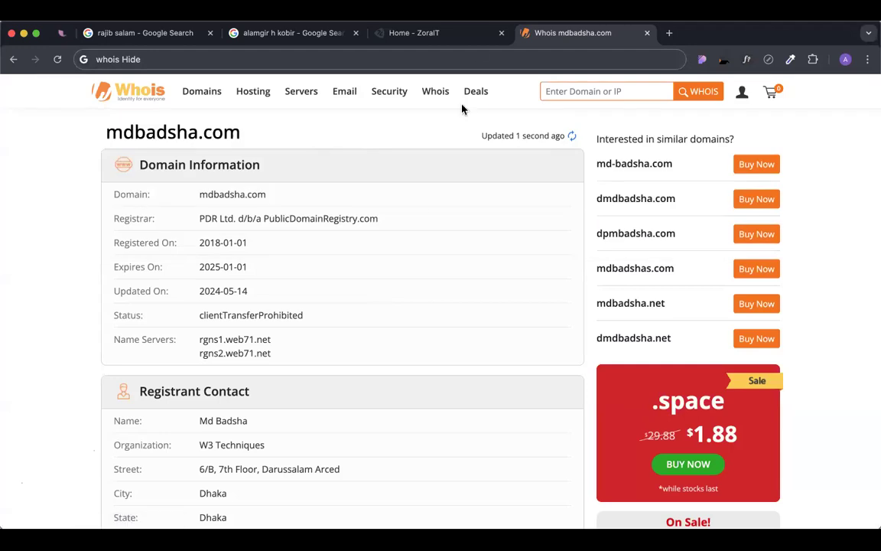
{"action": "left_click", "coordinate": [452, 34]}
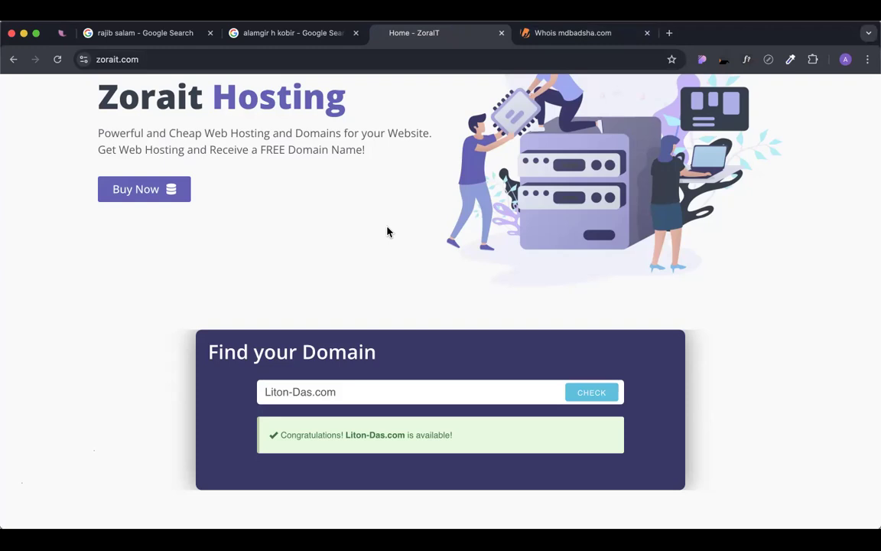
{"action": "left_click", "coordinate": [547, 33]}
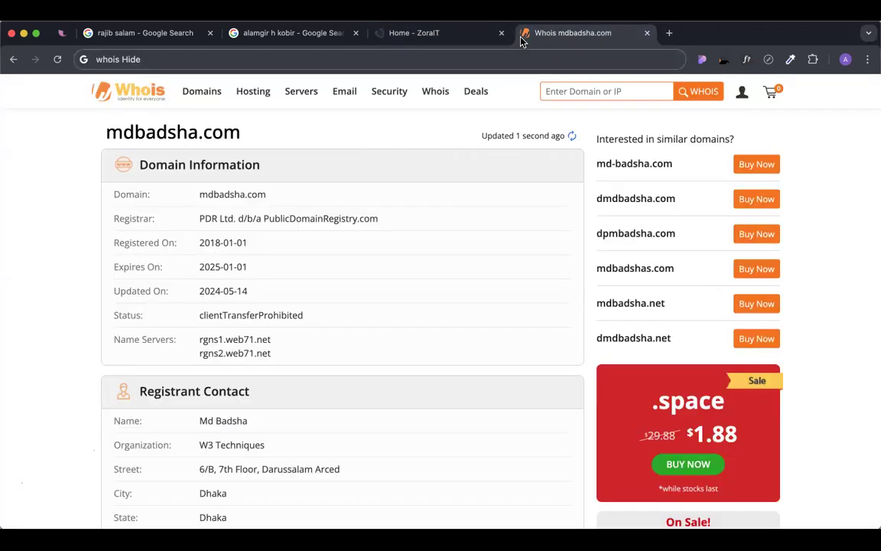
{"action": "left_click", "coordinate": [189, 59]}
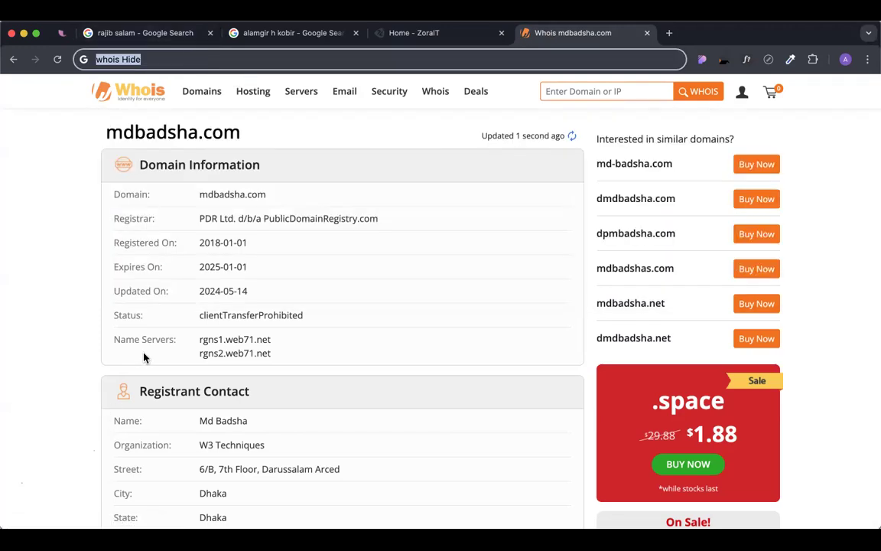
{"action": "scroll", "coordinate": [145, 357], "scroll_direction": "down", "scroll_amount": 5}
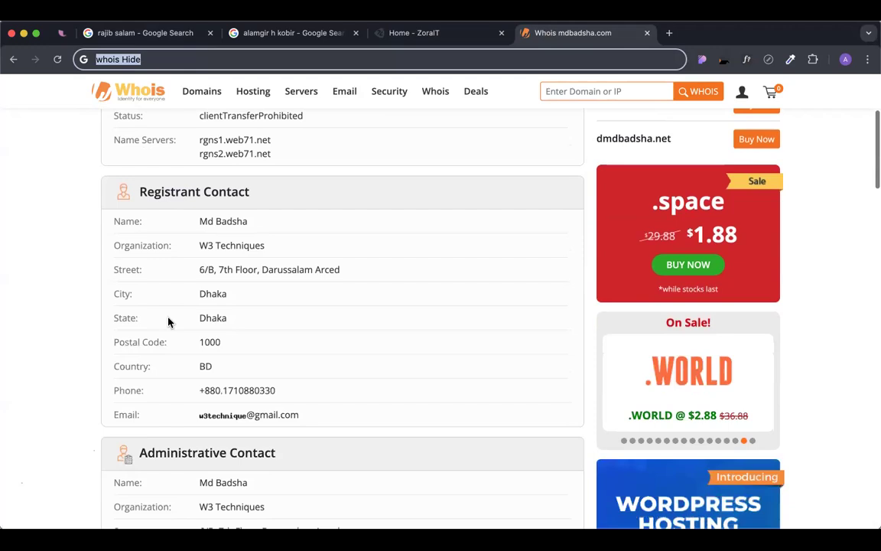
{"action": "left_click", "coordinate": [13, 59]}
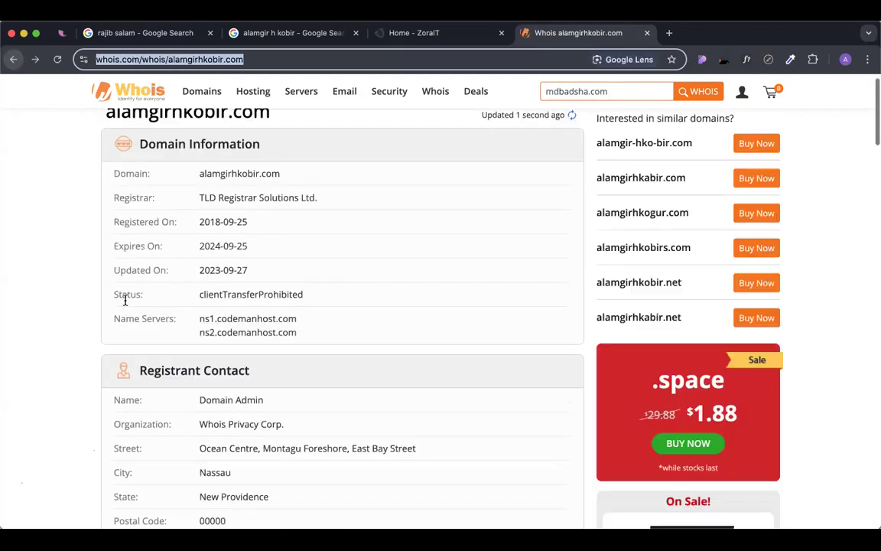
Highlight the registrant's privacy-masked email and phone lines in the Whois record.
{"action": "scroll", "coordinate": [273, 348], "scroll_direction": "down", "scroll_amount": 5}
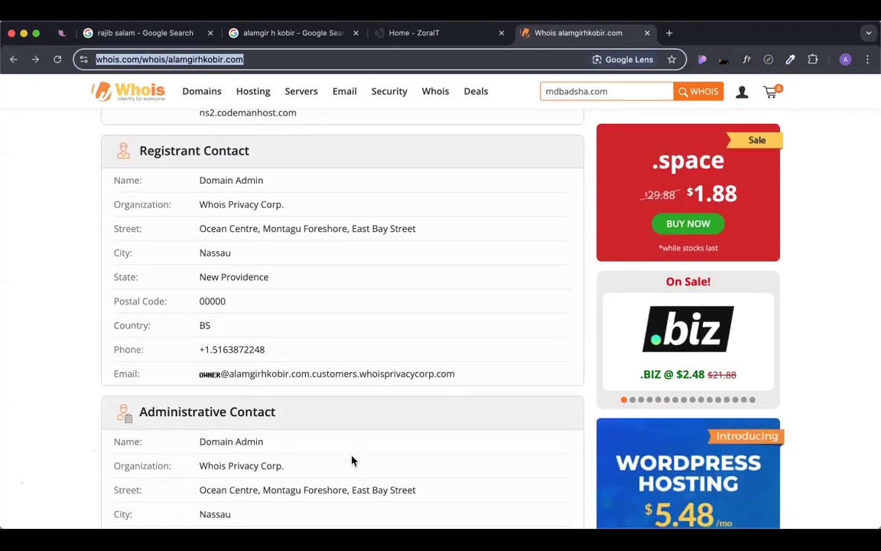
{"action": "scroll", "coordinate": [234, 385], "scroll_direction": "up", "scroll_amount": 5}
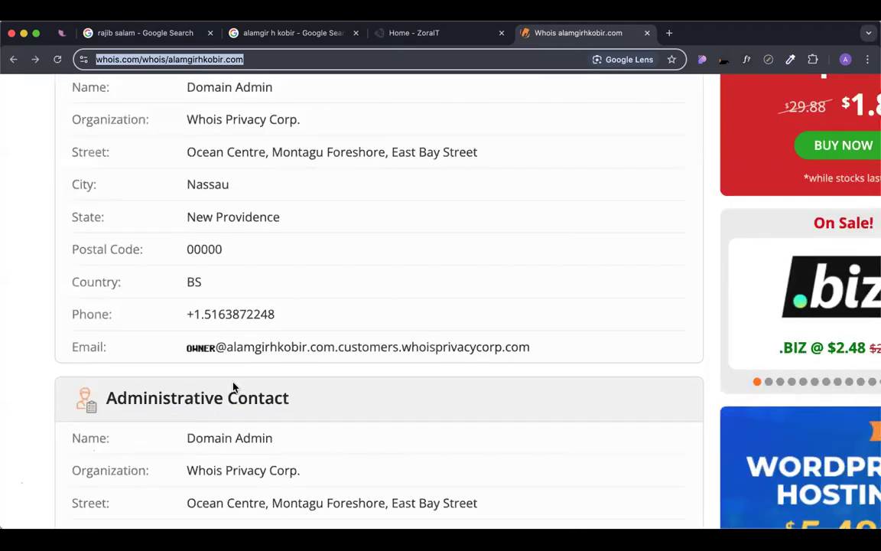
{"action": "left_click", "coordinate": [170, 302]}
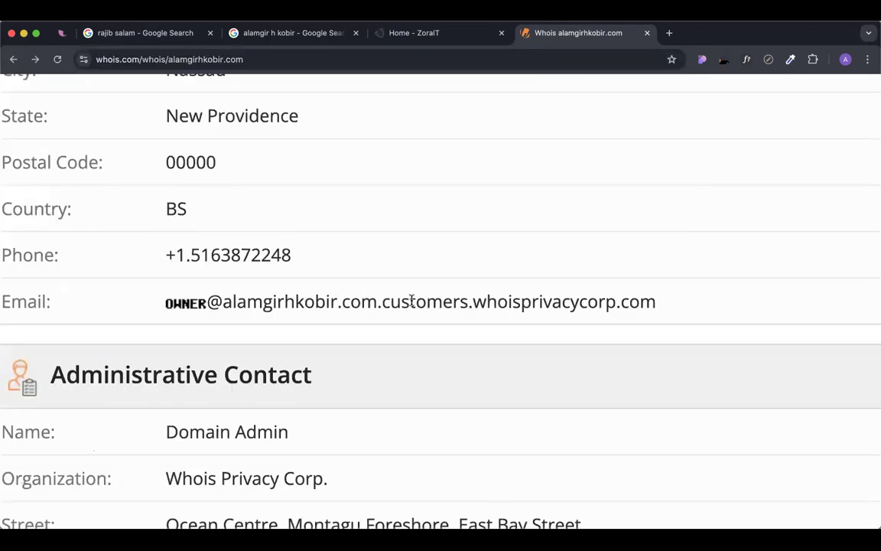
{"action": "left_click_drag", "start_coordinate": [662, 305], "coordinate": [172, 306]}
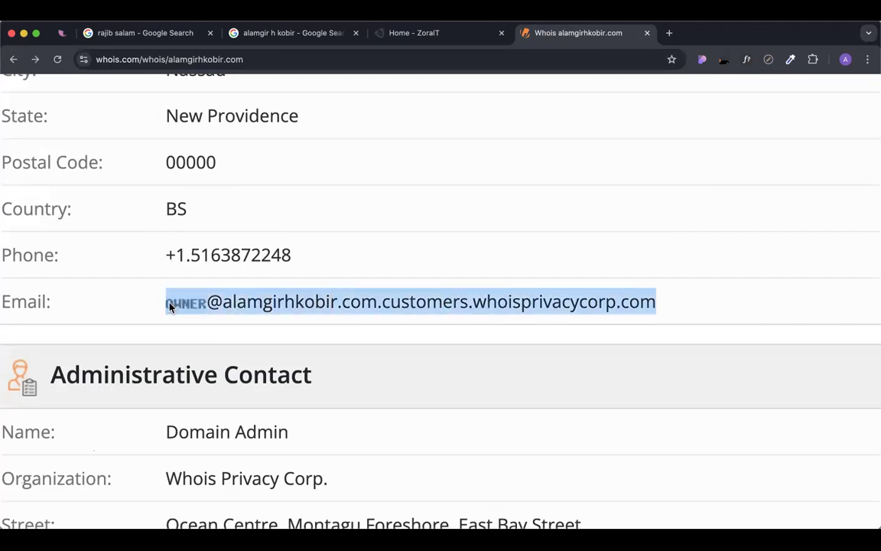
{"action": "left_click", "coordinate": [212, 321]}
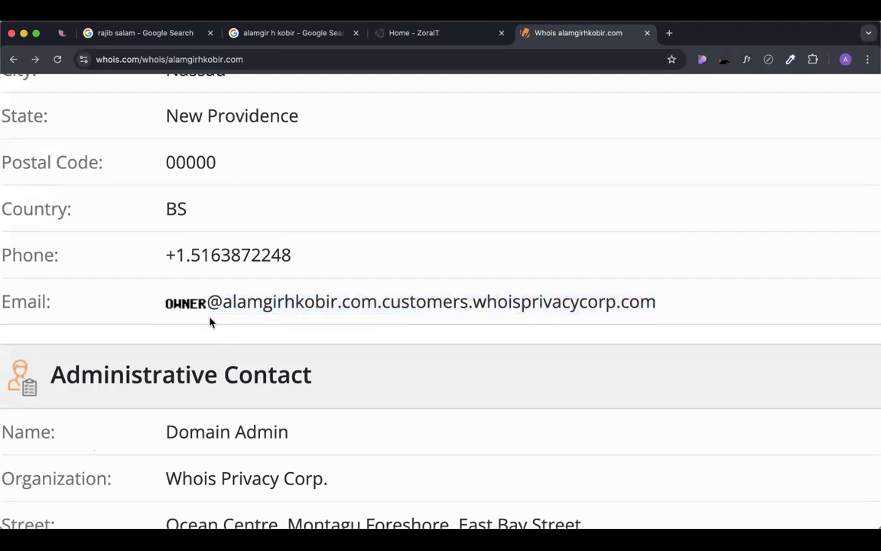
{"action": "scroll", "coordinate": [211, 321], "scroll_direction": "down", "scroll_amount": 5}
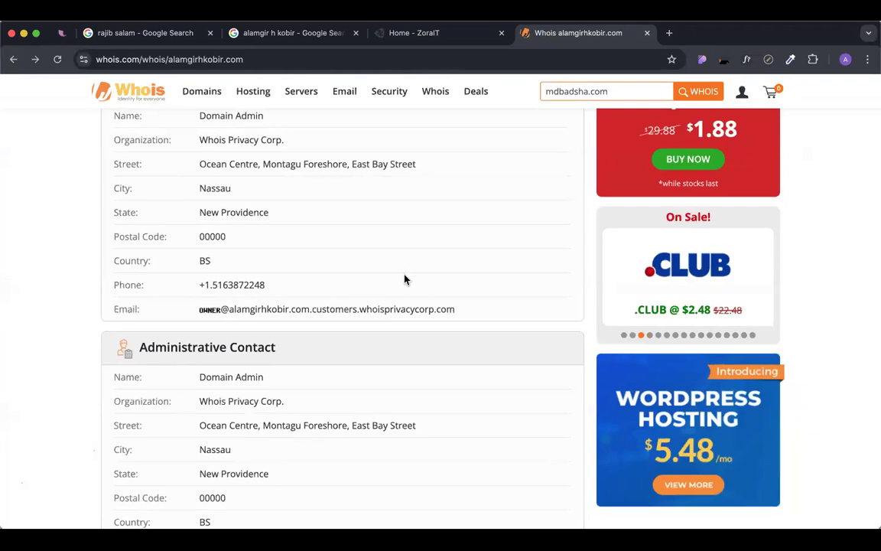
{"action": "double_click", "coordinate": [301, 309]}
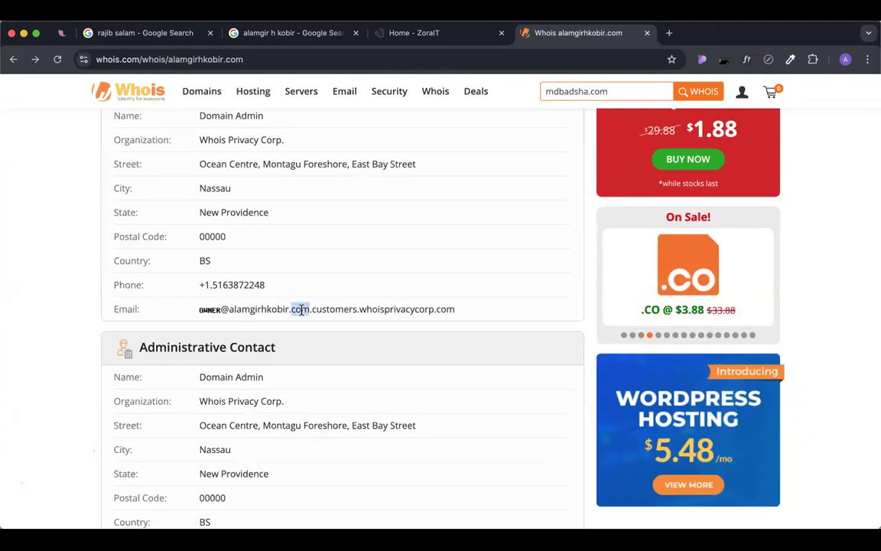
{"action": "triple_click", "coordinate": [301, 309]}
{"action": "left_click", "coordinate": [348, 317]}
{"action": "triple_click", "coordinate": [237, 284]}
{"action": "left_click", "coordinate": [310, 291]}
Highlight the masked contact rows and the domain part of the page address.
{"action": "scroll", "coordinate": [335, 300], "scroll_direction": "up", "scroll_amount": 3}
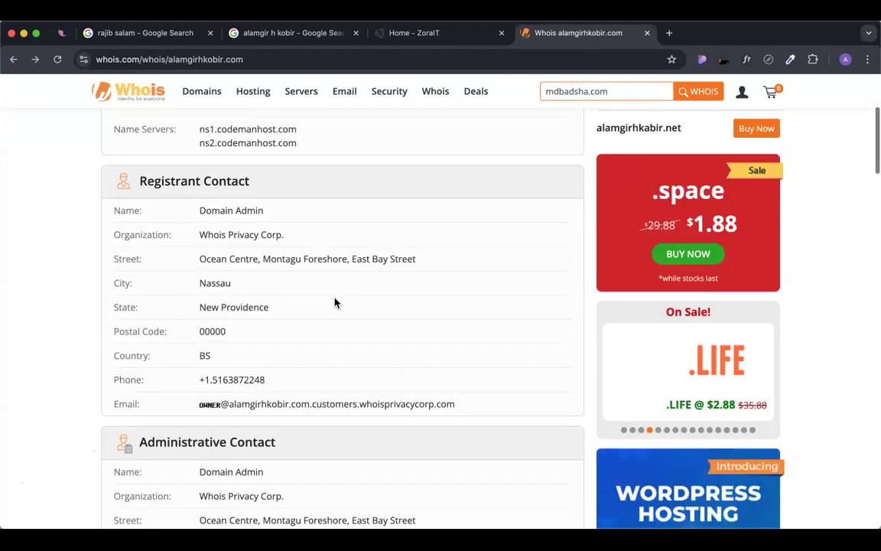
{"action": "scroll", "coordinate": [334, 303], "scroll_direction": "up", "scroll_amount": 5}
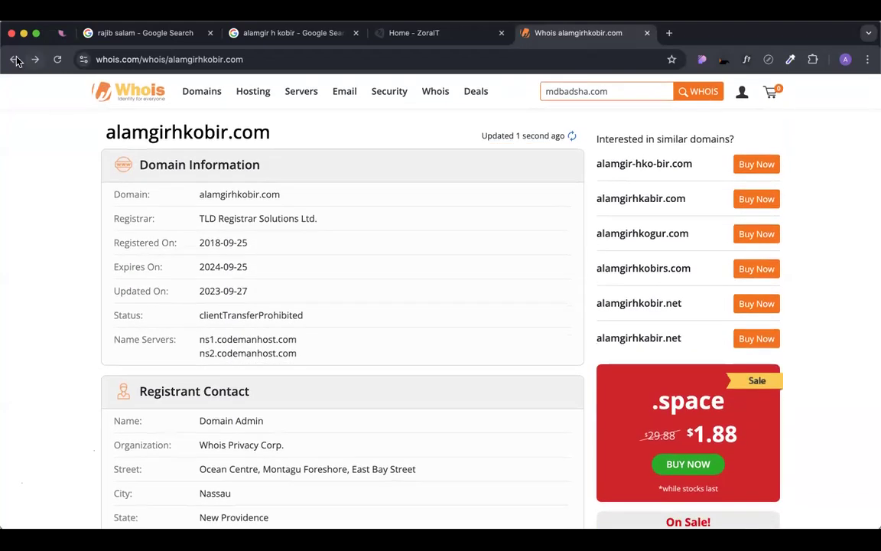
{"action": "scroll", "coordinate": [162, 286], "scroll_direction": "down", "scroll_amount": 5}
{"action": "left_click_drag", "start_coordinate": [455, 433], "coordinate": [193, 409]}
{"action": "left_click", "coordinate": [270, 410]}
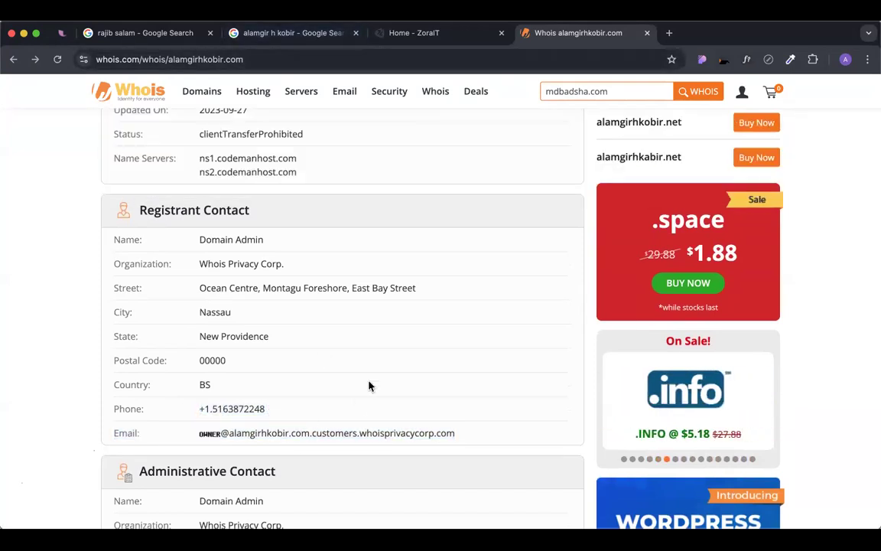
{"action": "left_click_drag", "start_coordinate": [459, 433], "coordinate": [107, 410]}
{"action": "left_click", "coordinate": [416, 359]}
{"action": "scroll", "coordinate": [446, 306], "scroll_direction": "up", "scroll_amount": 5}
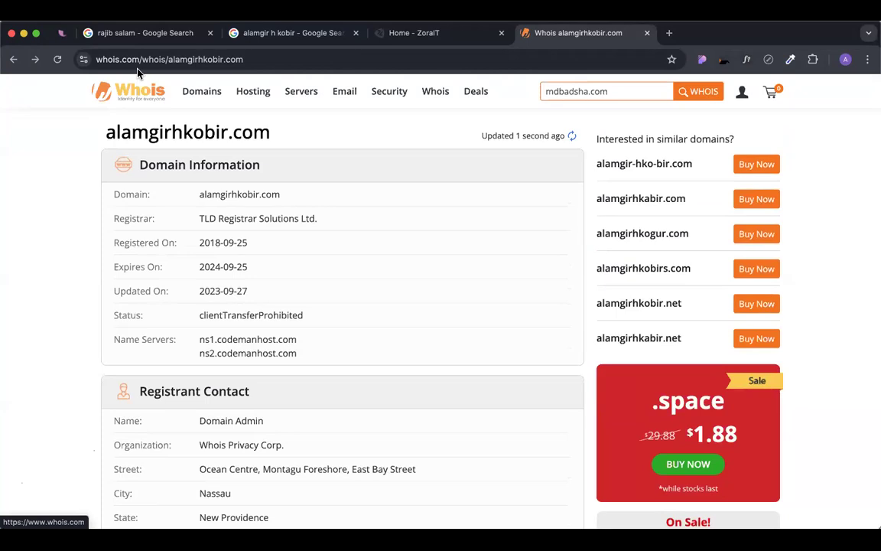
{"action": "left_click_drag", "start_coordinate": [141, 59], "coordinate": [252, 60]}
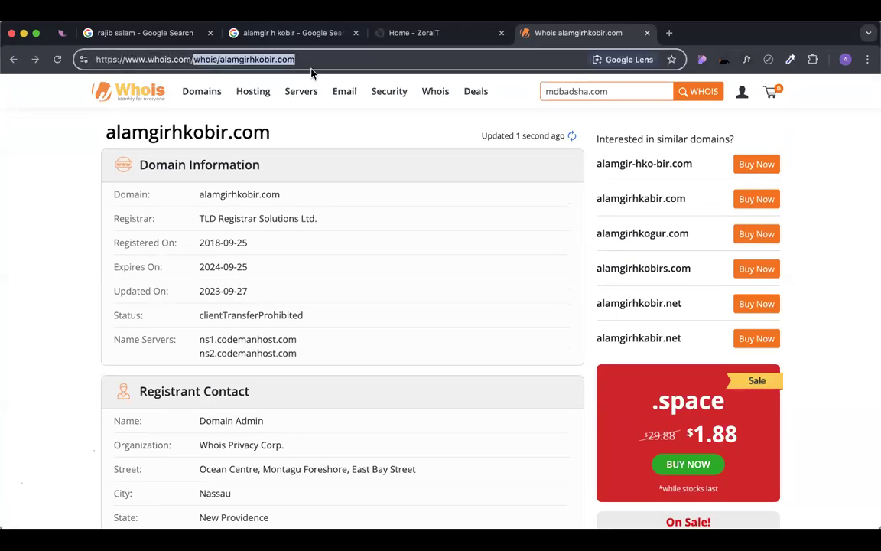
{"action": "left_click", "coordinate": [395, 253]}
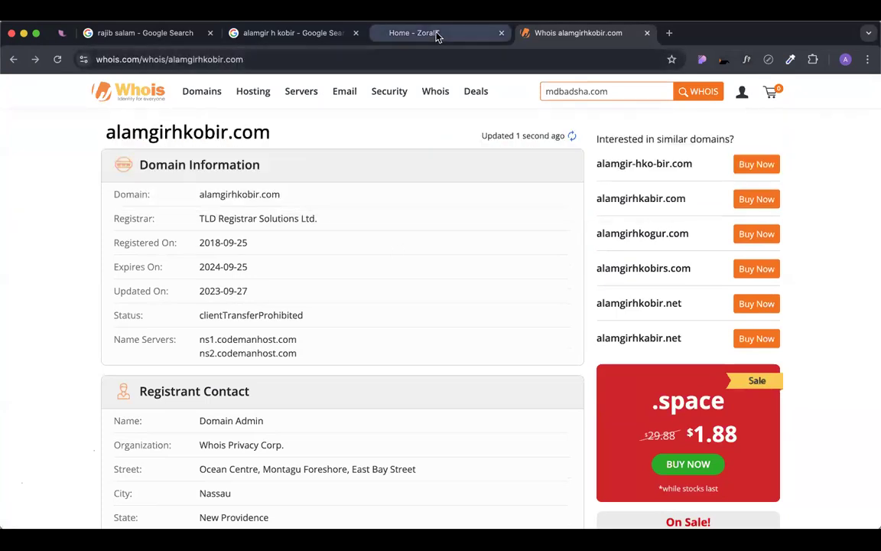
Paste the copied .xyz domain into Whois.com's lookup box and run the search.
{"action": "left_click", "coordinate": [393, 28]}
{"action": "scroll", "coordinate": [747, 356], "scroll_direction": "down", "scroll_amount": 1}
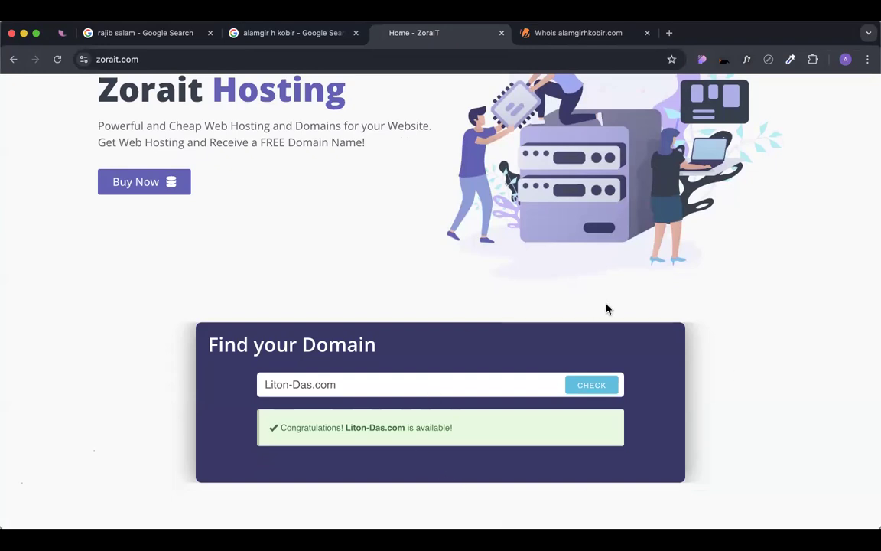
{"action": "left_click", "coordinate": [611, 35]}
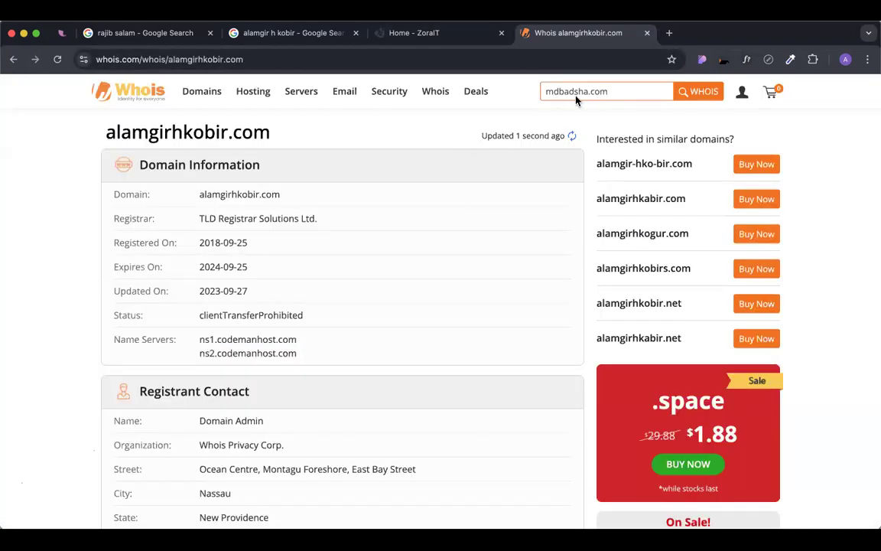
{"action": "double_click", "coordinate": [596, 91]}
{"action": "type", "text": "seoconsultantdaloar.xyz"}
{"action": "left_click", "coordinate": [694, 93]}
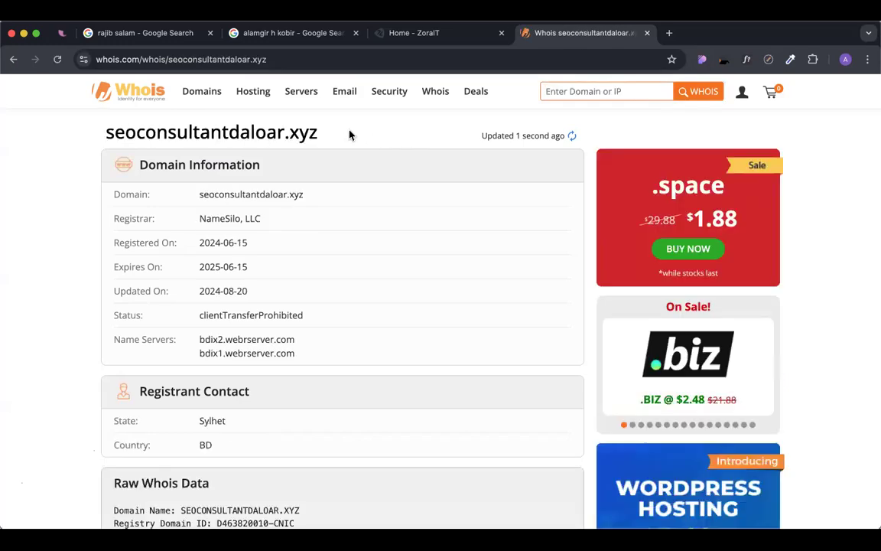
Scroll through the .xyz WHOIS record, highlighting the registrant's state and country.
{"action": "scroll", "coordinate": [316, 271], "scroll_direction": "down", "scroll_amount": 5}
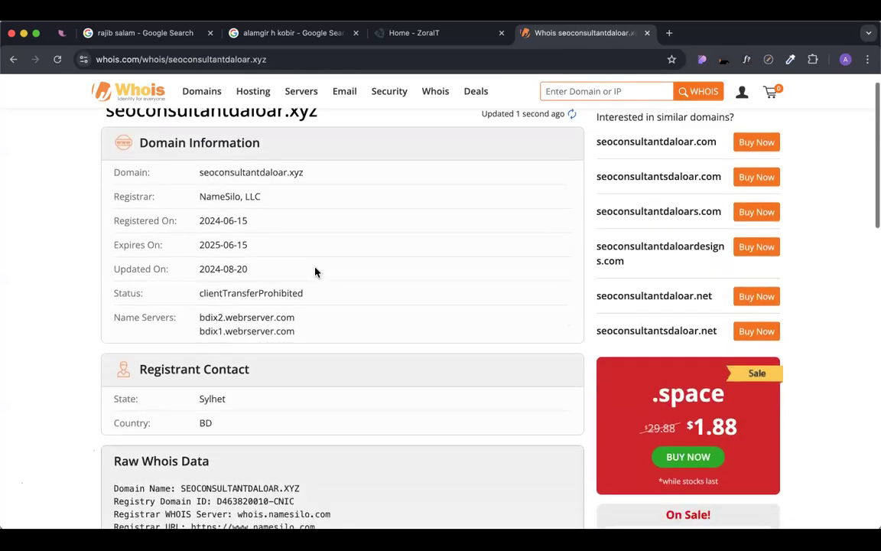
{"action": "left_click_drag", "start_coordinate": [198, 222], "coordinate": [242, 252]}
{"action": "left_click", "coordinate": [267, 250]}
{"action": "scroll", "coordinate": [276, 252], "scroll_direction": "up", "scroll_amount": 3}
{"action": "scroll", "coordinate": [429, 279], "scroll_direction": "up", "scroll_amount": 2}
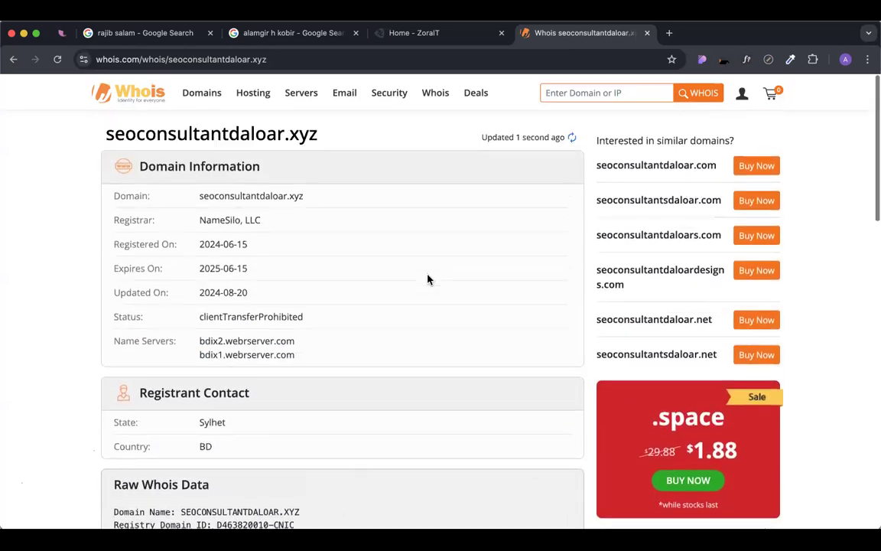
{"action": "scroll", "coordinate": [428, 279], "scroll_direction": "down", "scroll_amount": 10}
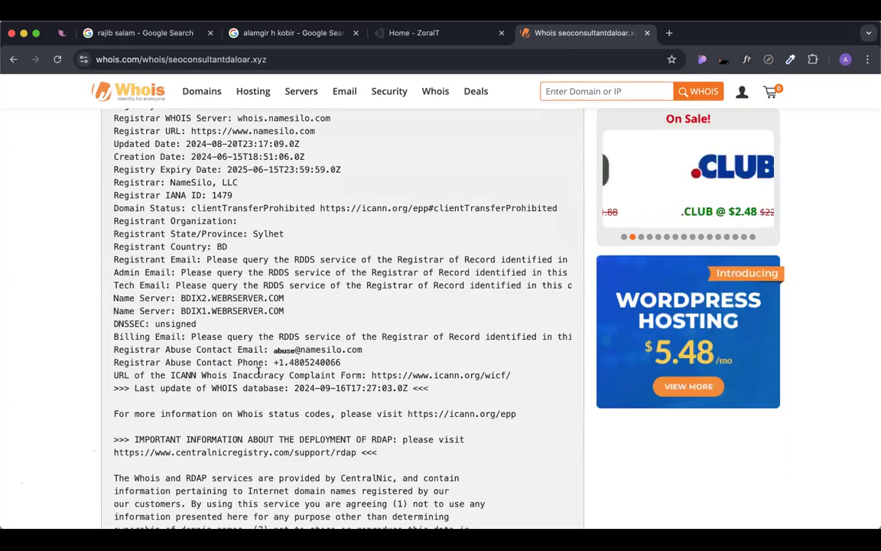
{"action": "scroll", "coordinate": [246, 367], "scroll_direction": "down", "scroll_amount": 1}
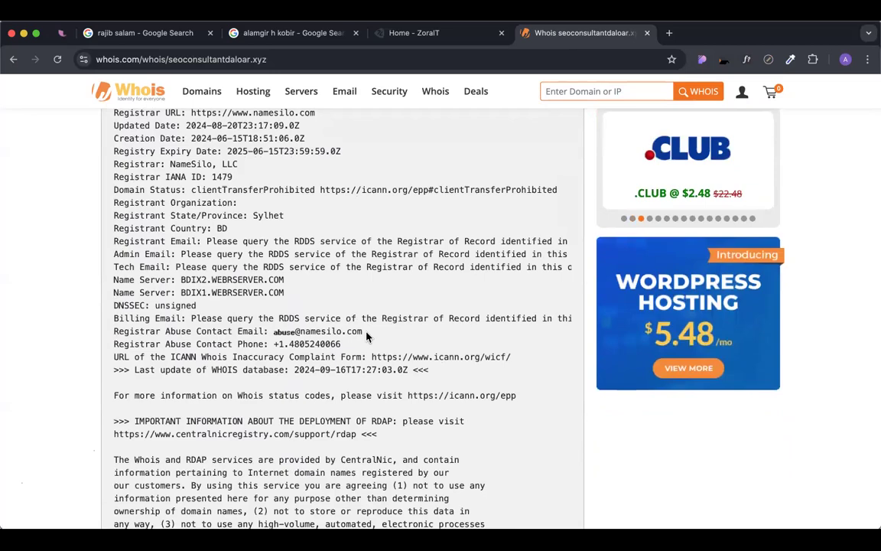
{"action": "scroll", "coordinate": [366, 337], "scroll_direction": "down", "scroll_amount": 6}
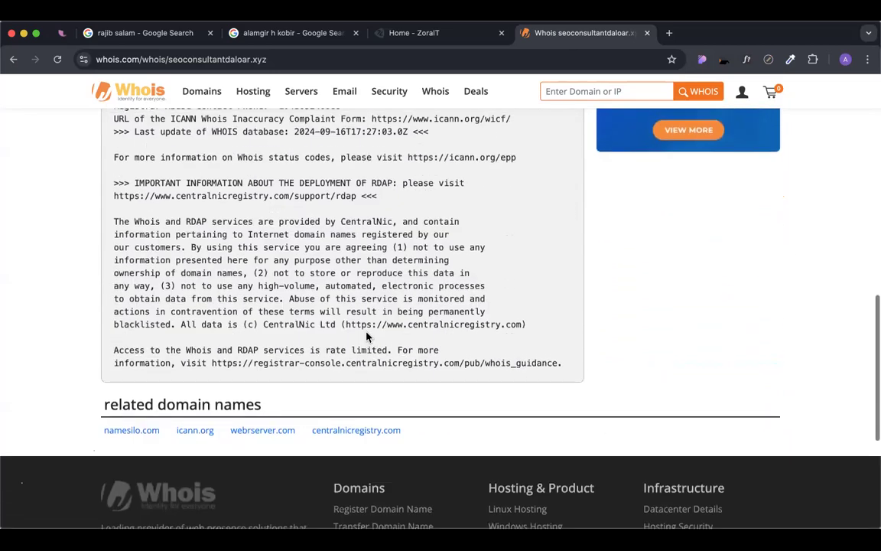
{"action": "scroll", "coordinate": [366, 337], "scroll_direction": "up", "scroll_amount": 5}
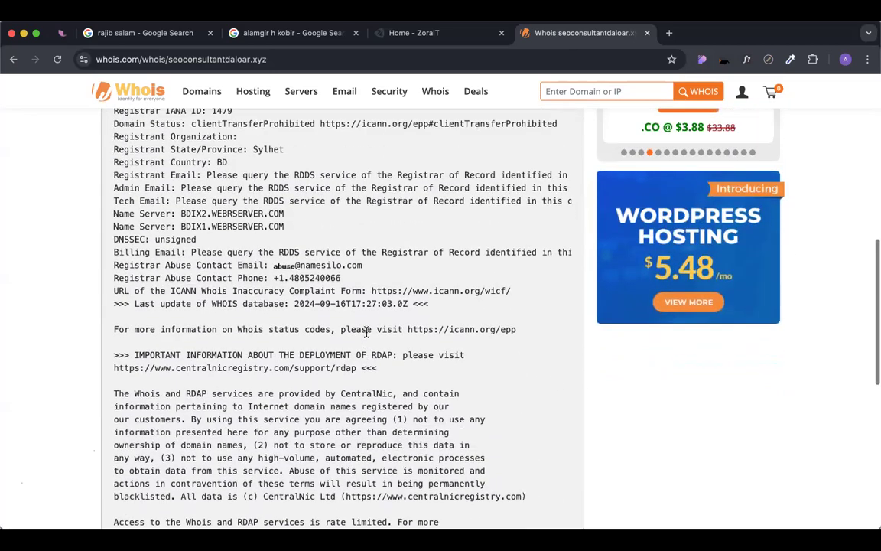
{"action": "scroll", "coordinate": [366, 334], "scroll_direction": "up", "scroll_amount": 10}
{"action": "left_click_drag", "start_coordinate": [215, 337], "coordinate": [104, 311]}
{"action": "left_click", "coordinate": [272, 327]}
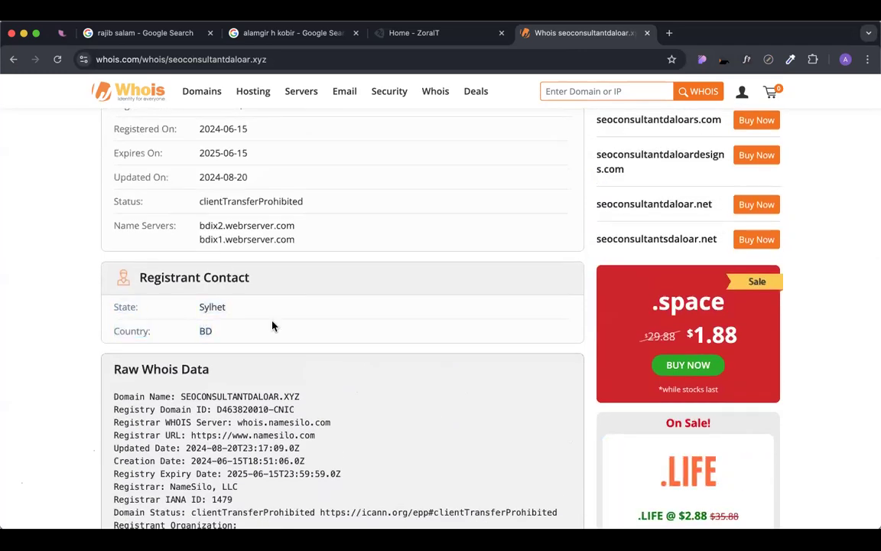
Point out the registrant state Sylhet and country BD in the record.
{"action": "scroll", "coordinate": [272, 327], "scroll_direction": "up", "scroll_amount": 2}
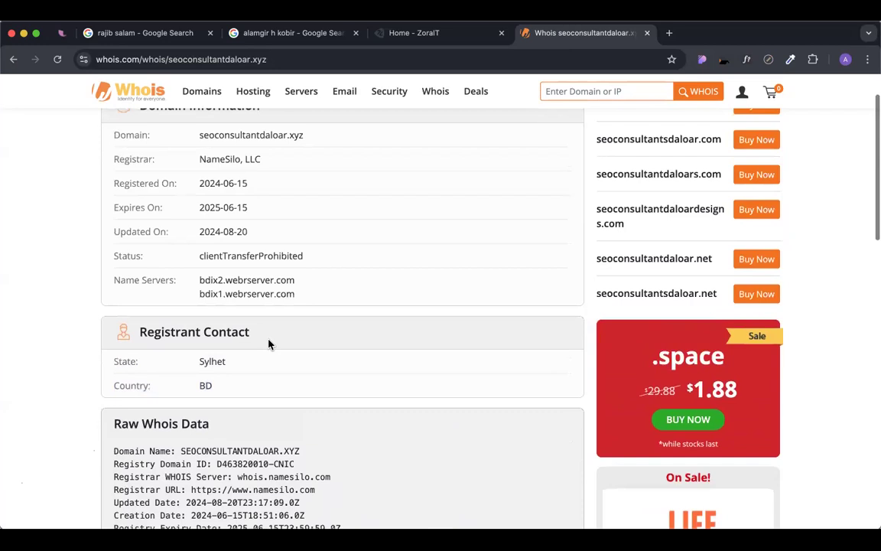
{"action": "scroll", "coordinate": [269, 345], "scroll_direction": "up", "scroll_amount": 2}
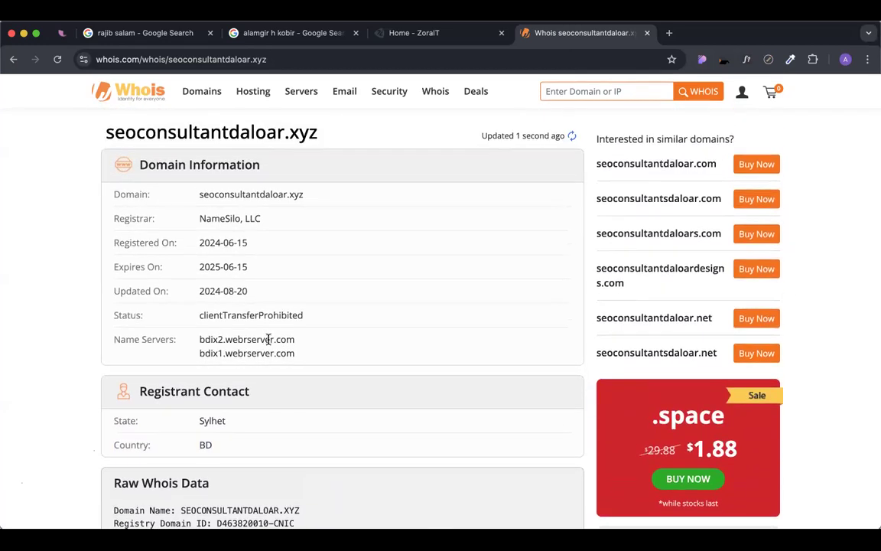
{"action": "double_click", "coordinate": [205, 420]}
{"action": "left_click", "coordinate": [286, 423]}
{"action": "scroll", "coordinate": [366, 393], "scroll_direction": "down", "scroll_amount": 2}
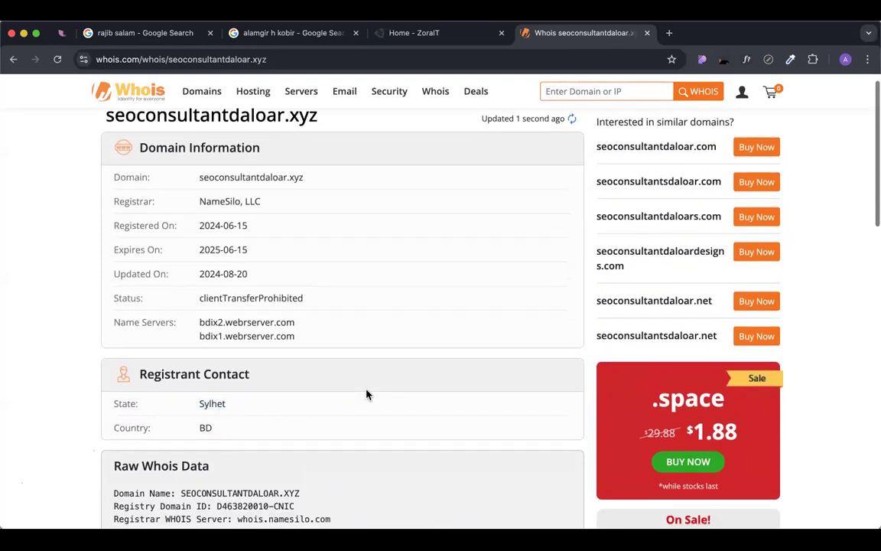
{"action": "left_click_drag", "start_coordinate": [197, 365], "coordinate": [221, 388]}
{"action": "left_click", "coordinate": [290, 378]}
Highlight the registrant location in the Raw Whois Data, then close the .xyz lookup.
{"action": "scroll", "coordinate": [290, 374], "scroll_direction": "down", "scroll_amount": 5}
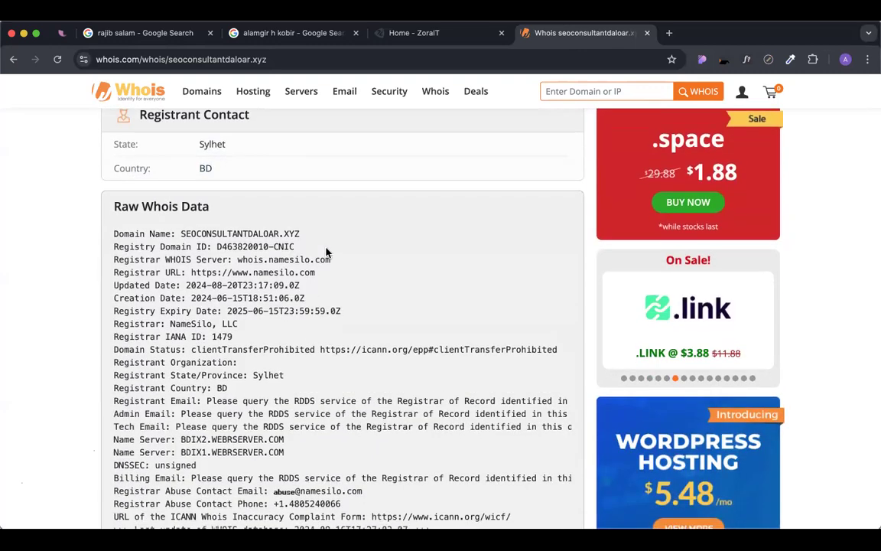
{"action": "scroll", "coordinate": [342, 319], "scroll_direction": "down", "scroll_amount": 1}
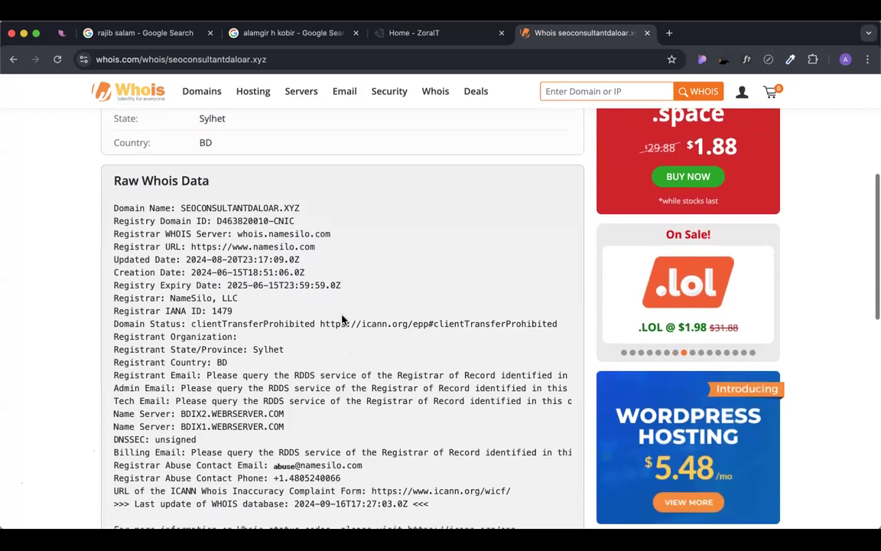
{"action": "scroll", "coordinate": [342, 320], "scroll_direction": "down", "scroll_amount": 2}
{"action": "scroll", "coordinate": [314, 299], "scroll_direction": "up", "scroll_amount": 3}
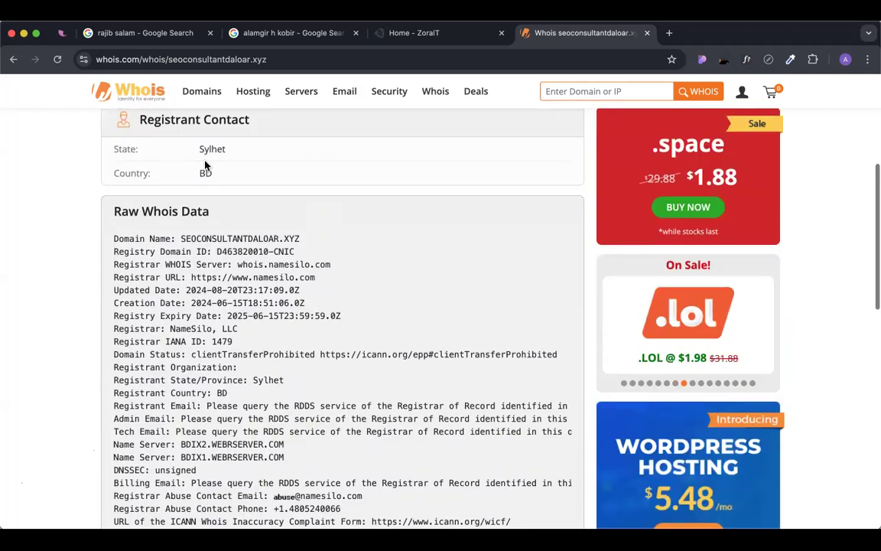
{"action": "left_click_drag", "start_coordinate": [174, 135], "coordinate": [230, 189]}
{"action": "left_click", "coordinate": [301, 191]}
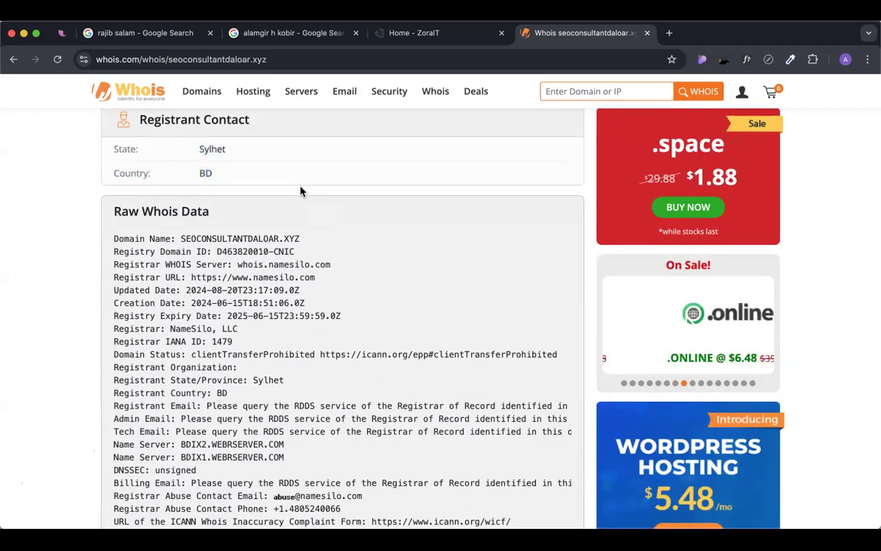
{"action": "scroll", "coordinate": [300, 191], "scroll_direction": "down", "scroll_amount": 3}
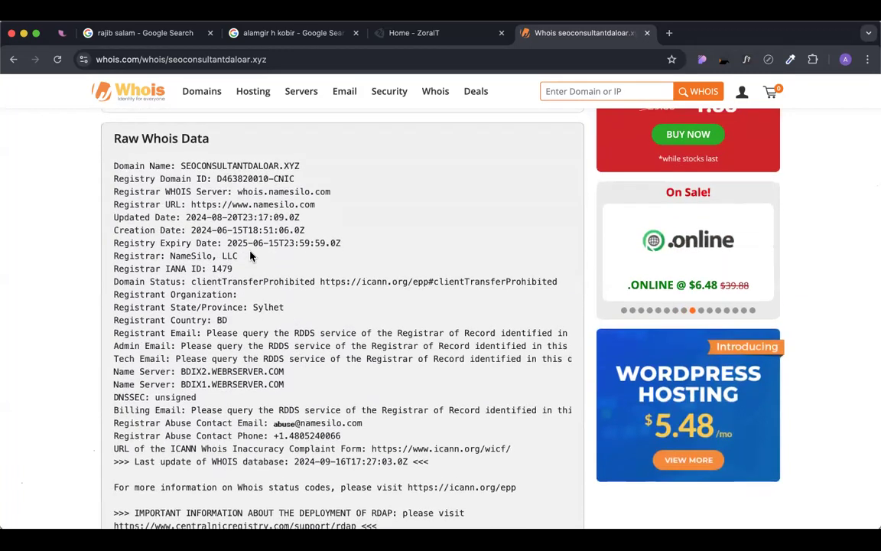
{"action": "scroll", "coordinate": [327, 331], "scroll_direction": "down", "scroll_amount": 3}
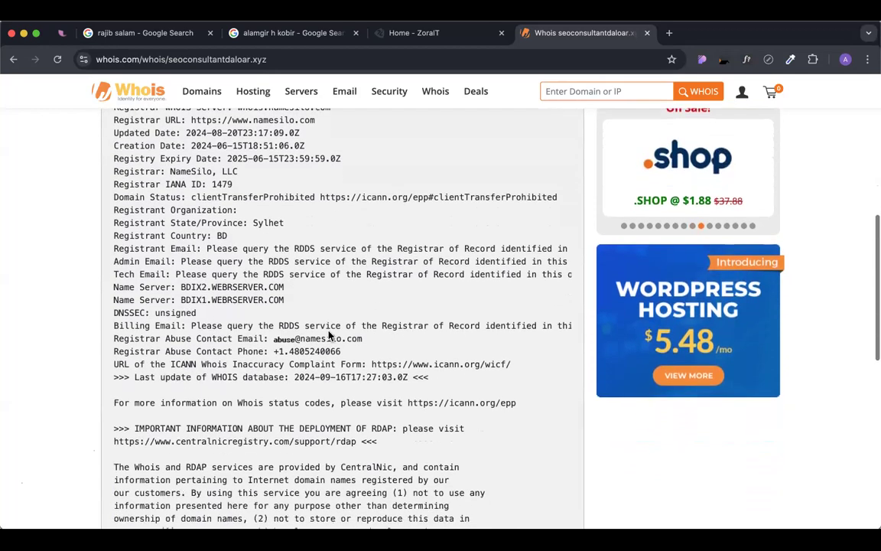
{"action": "scroll", "coordinate": [329, 334], "scroll_direction": "down", "scroll_amount": 2}
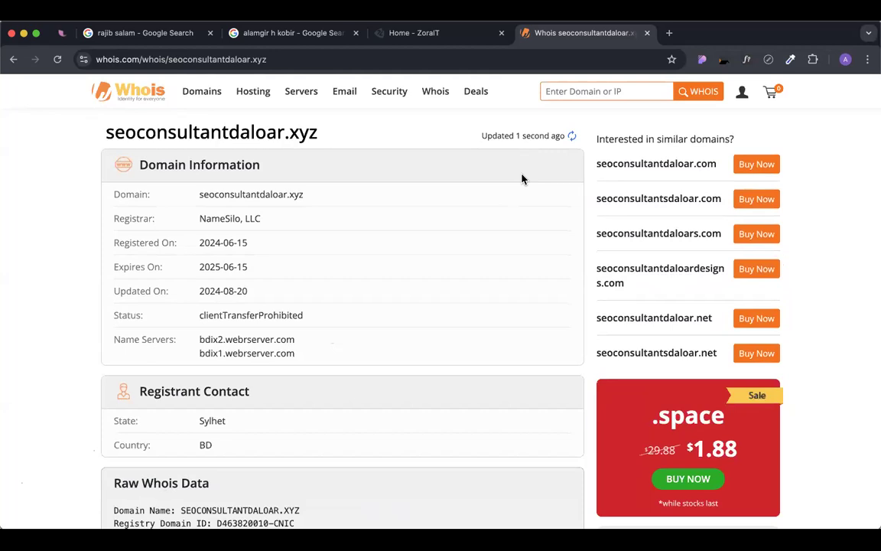
{"action": "key", "text": "super+w"}
Highlight the privacy-masked Registrant phone/email rows and the Domain value, then close the lookup.
{"action": "scroll", "coordinate": [360, 248], "scroll_direction": "down", "scroll_amount": 1}
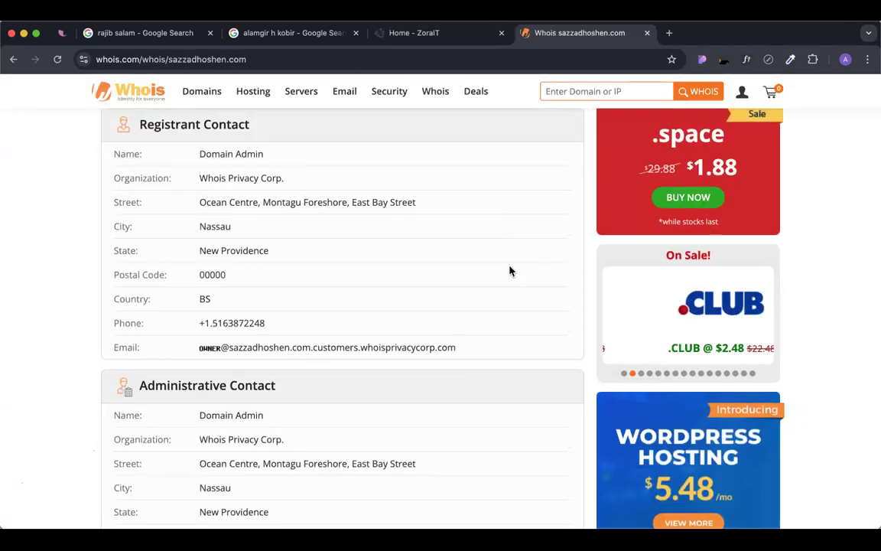
{"action": "left_click_drag", "start_coordinate": [466, 346], "coordinate": [104, 318]}
{"action": "left_click", "coordinate": [370, 285]}
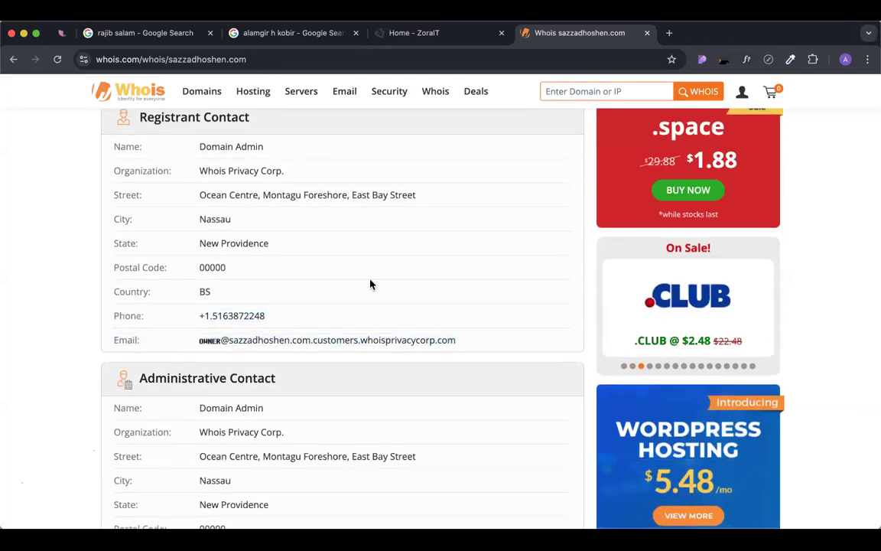
{"action": "scroll", "coordinate": [367, 283], "scroll_direction": "up", "scroll_amount": 5}
{"action": "double_click", "coordinate": [209, 194]}
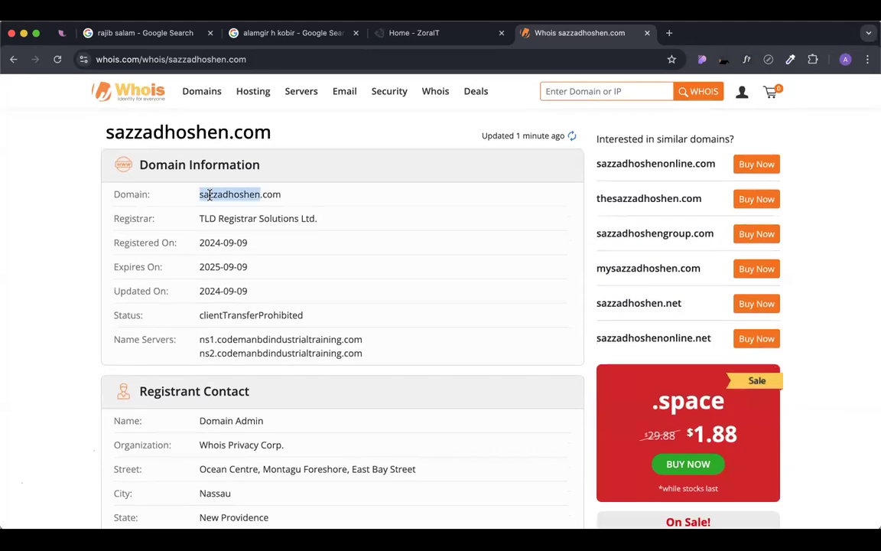
{"action": "left_click", "coordinate": [305, 189]}
{"action": "scroll", "coordinate": [320, 241], "scroll_direction": "up", "scroll_amount": 2}
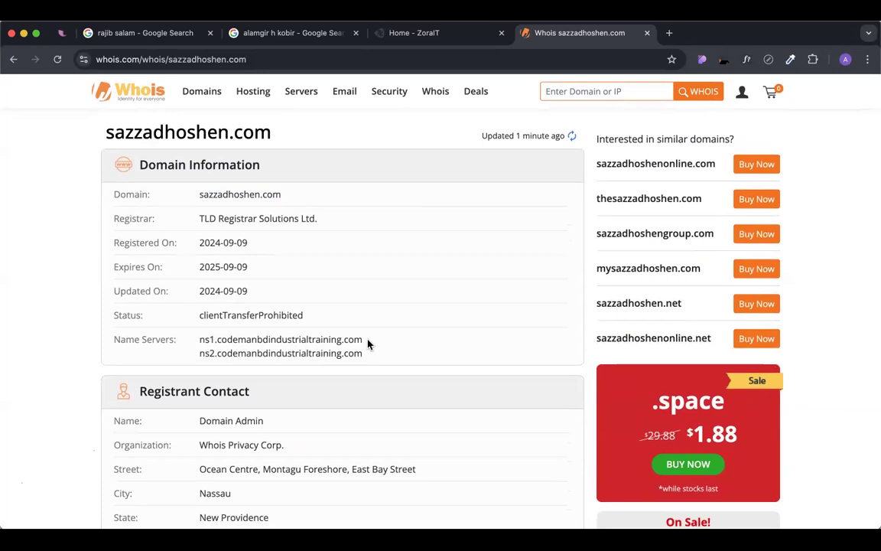
{"action": "key", "text": "super+w"}
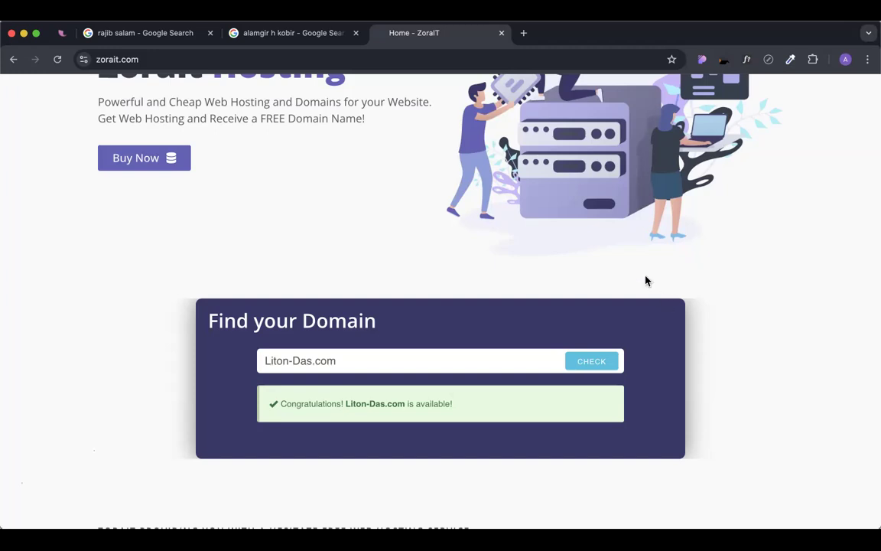
Scroll past Find your Domain to the yearly packages, Starter ৳1999 through Dedicated ৳3800.
{"action": "scroll", "coordinate": [645, 280], "scroll_direction": "down", "scroll_amount": 1}
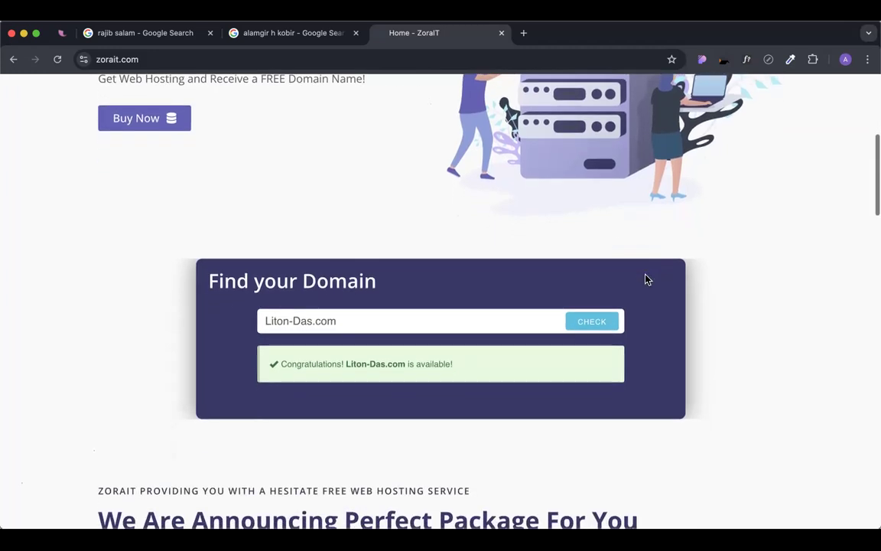
{"action": "scroll", "coordinate": [645, 279], "scroll_direction": "down", "scroll_amount": 1}
{"action": "scroll", "coordinate": [645, 280], "scroll_direction": "up", "scroll_amount": 1}
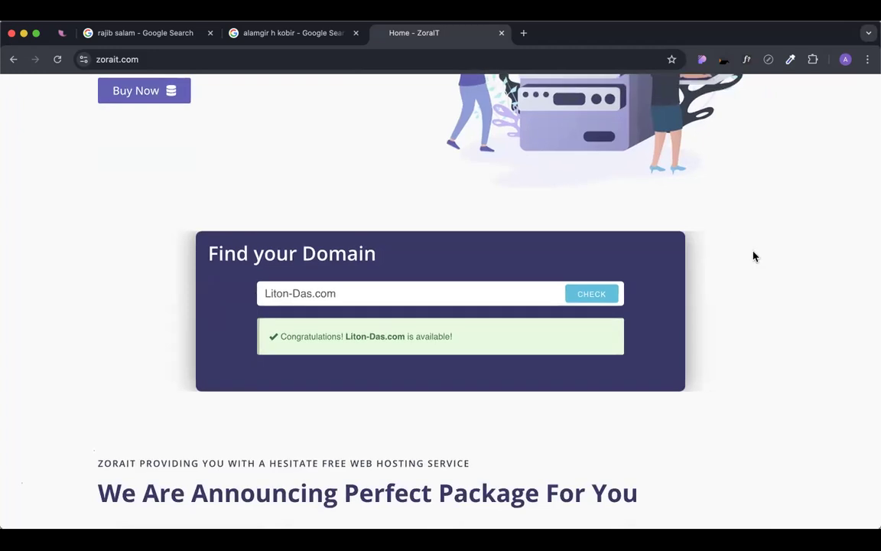
{"action": "scroll", "coordinate": [753, 257], "scroll_direction": "down", "scroll_amount": 3}
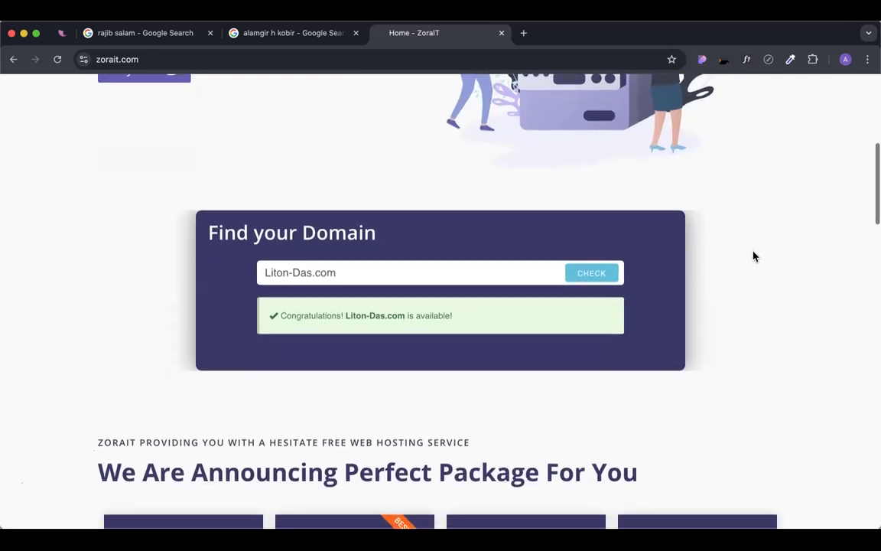
{"action": "scroll", "coordinate": [753, 256], "scroll_direction": "down", "scroll_amount": 3}
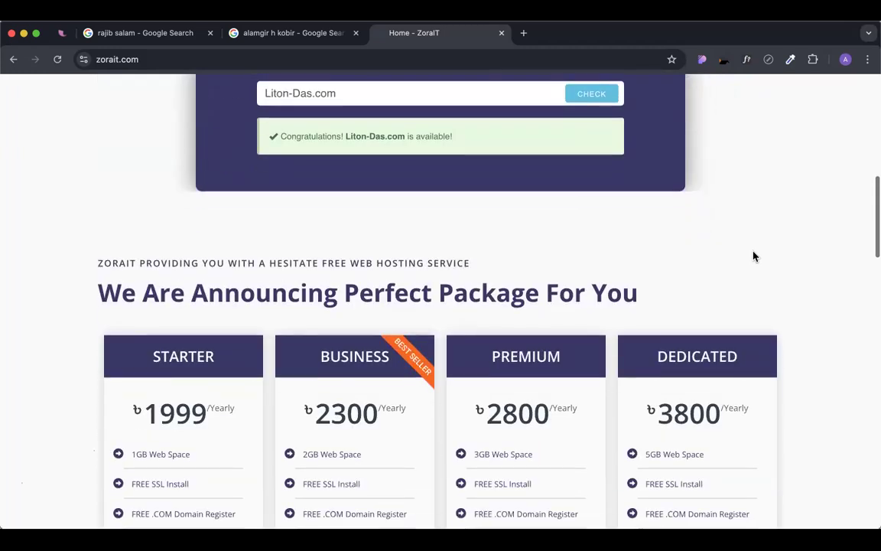
{"action": "scroll", "coordinate": [753, 256], "scroll_direction": "down", "scroll_amount": 3}
{"action": "scroll", "coordinate": [753, 256], "scroll_direction": "down", "scroll_amount": 3}
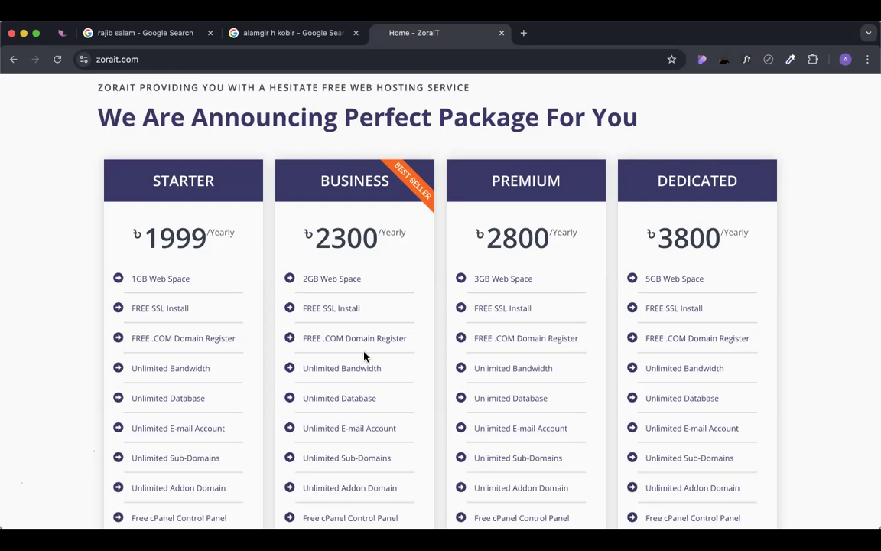
{"action": "scroll", "coordinate": [366, 356], "scroll_direction": "down", "scroll_amount": 2}
{"action": "scroll", "coordinate": [366, 356], "scroll_direction": "up", "scroll_amount": 2}
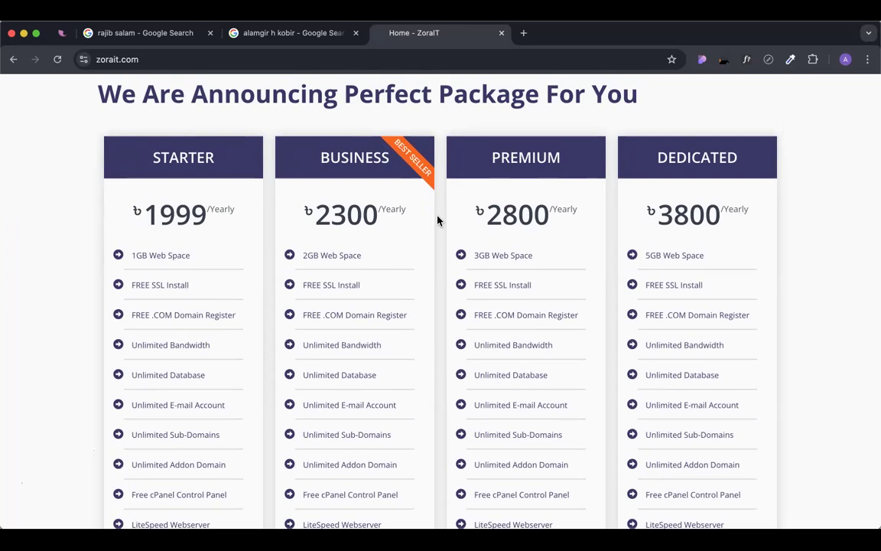
Open the developer's portfolio site from the top search result and scroll through it.
{"action": "left_click", "coordinate": [294, 36]}
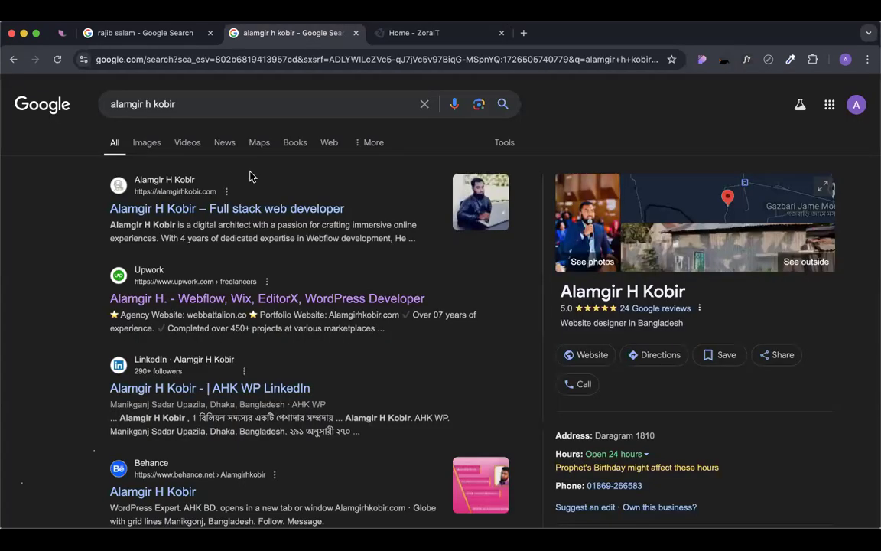
{"action": "key", "text": "super+r"}
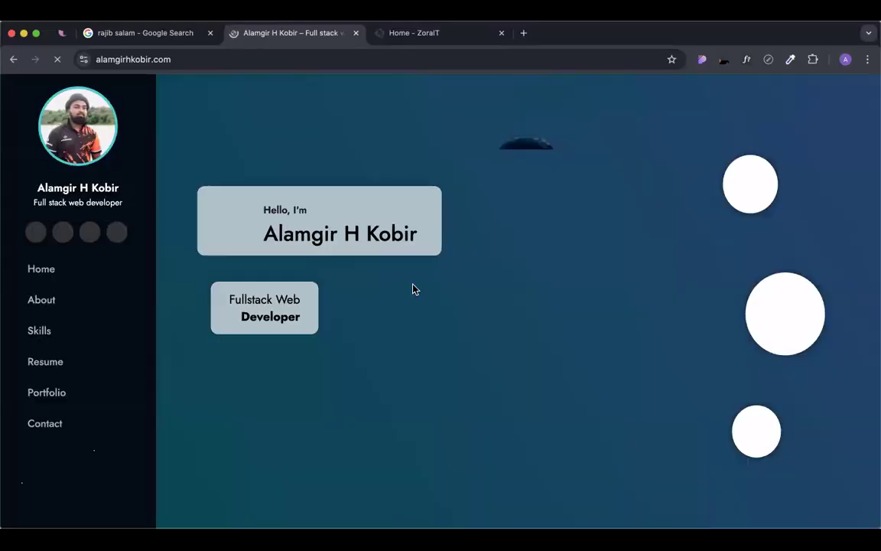
{"action": "scroll", "coordinate": [475, 277], "scroll_direction": "down", "scroll_amount": 5}
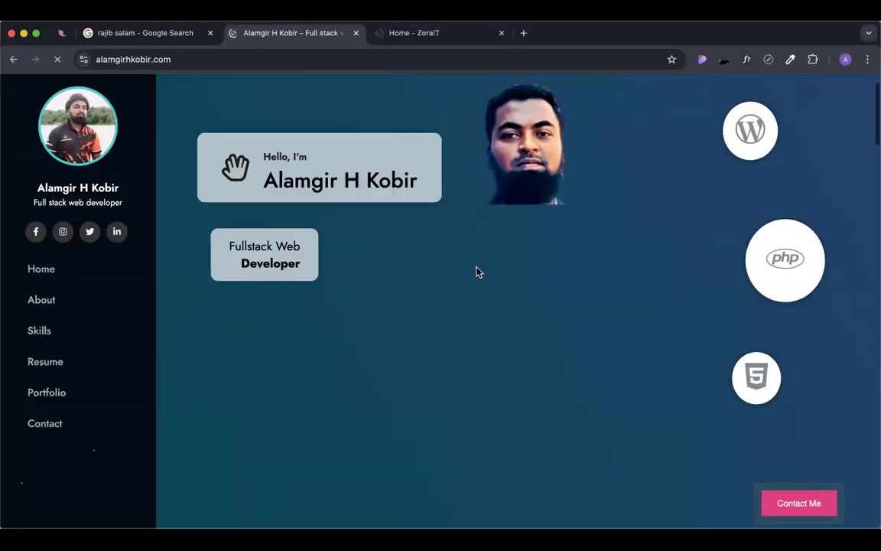
{"action": "scroll", "coordinate": [476, 271], "scroll_direction": "down", "scroll_amount": 20}
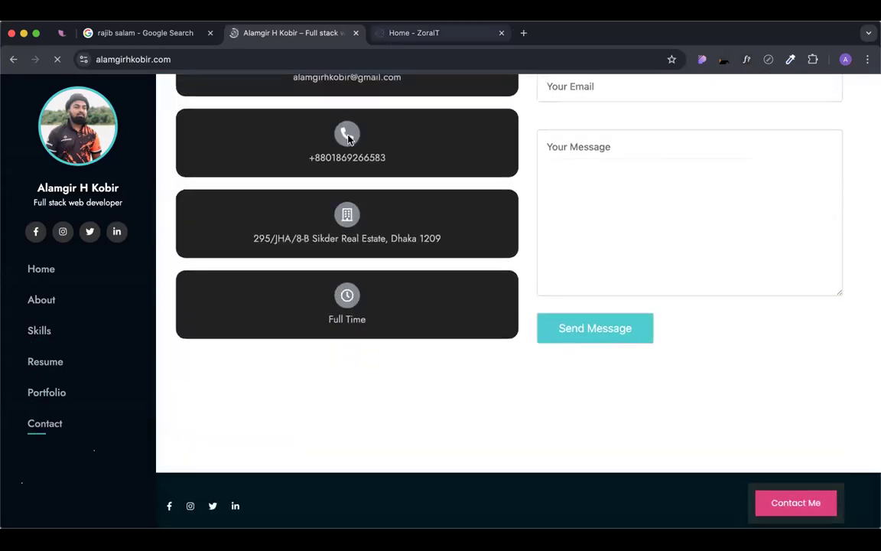
{"action": "scroll", "coordinate": [325, 231], "scroll_direction": "up", "scroll_amount": 15}
{"action": "scroll", "coordinate": [323, 230], "scroll_direction": "up", "scroll_amount": 10}
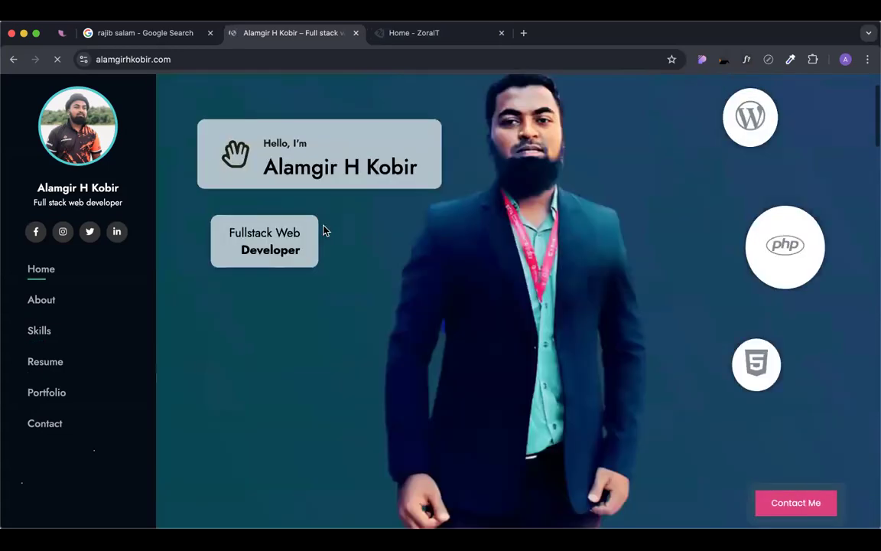
Close the portfolio tab, leaving Zorait's yearly hosting package pricing in view.
{"action": "left_click", "coordinate": [390, 37]}
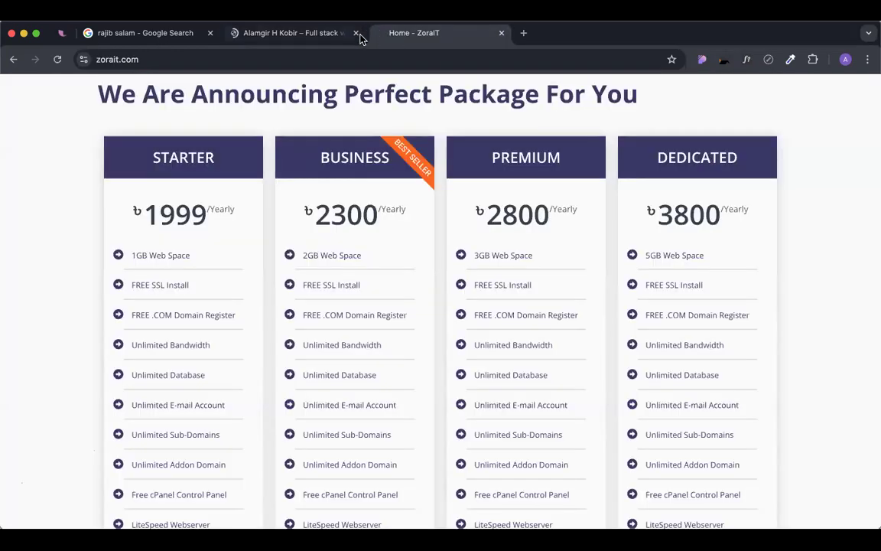
{"action": "left_click", "coordinate": [355, 33]}
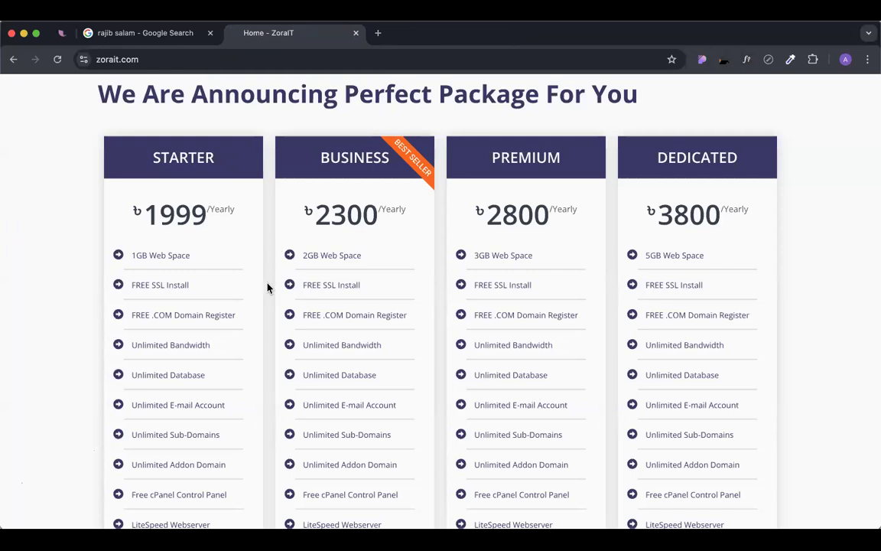
{"action": "scroll", "coordinate": [268, 288], "scroll_direction": "up", "scroll_amount": 1}
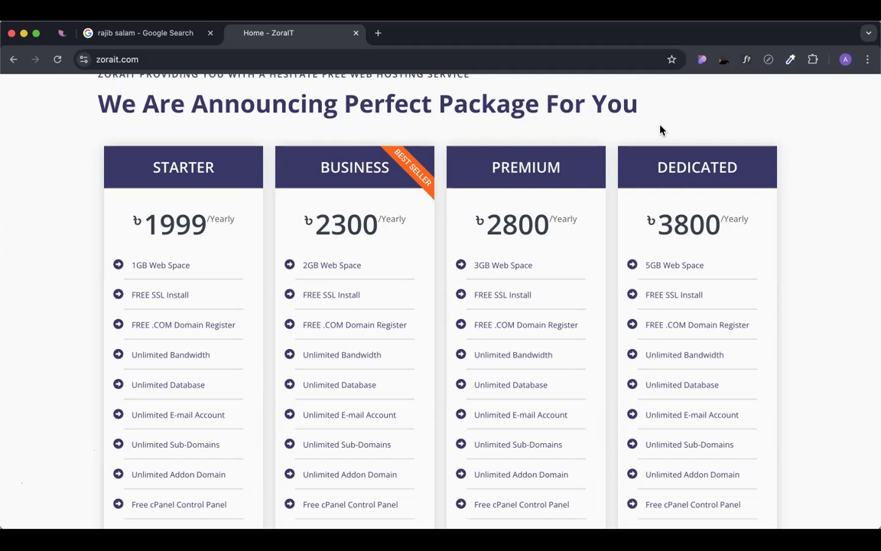
Highlight the Business plan's feature list, then the Premium plan's, and clear it.
{"action": "scroll", "coordinate": [165, 196], "scroll_direction": "down", "scroll_amount": 2}
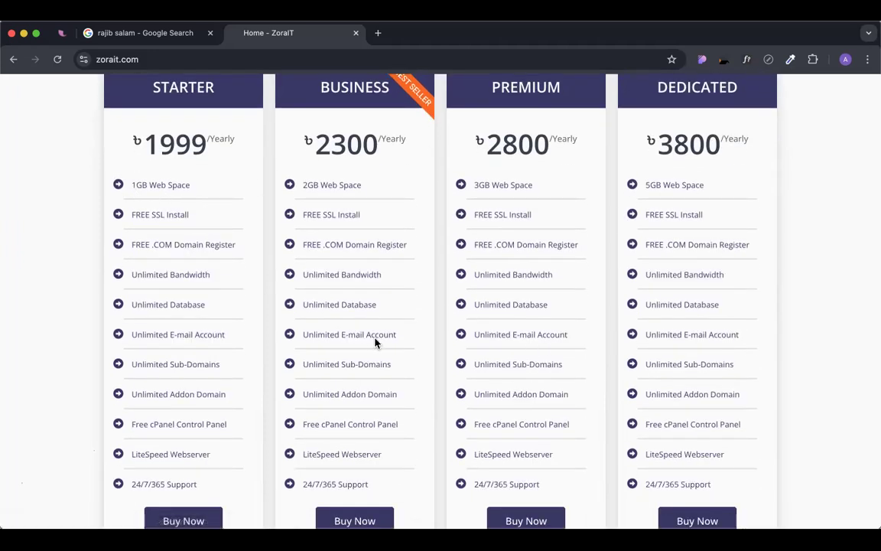
{"action": "scroll", "coordinate": [374, 341], "scroll_direction": "up", "scroll_amount": 1}
{"action": "scroll", "coordinate": [373, 342], "scroll_direction": "up", "scroll_amount": 1}
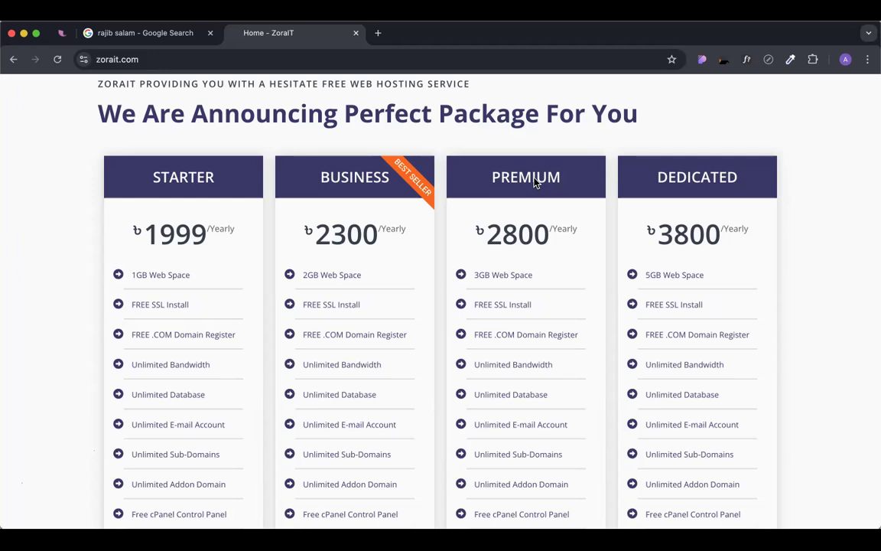
{"action": "scroll", "coordinate": [409, 332], "scroll_direction": "down", "scroll_amount": 3}
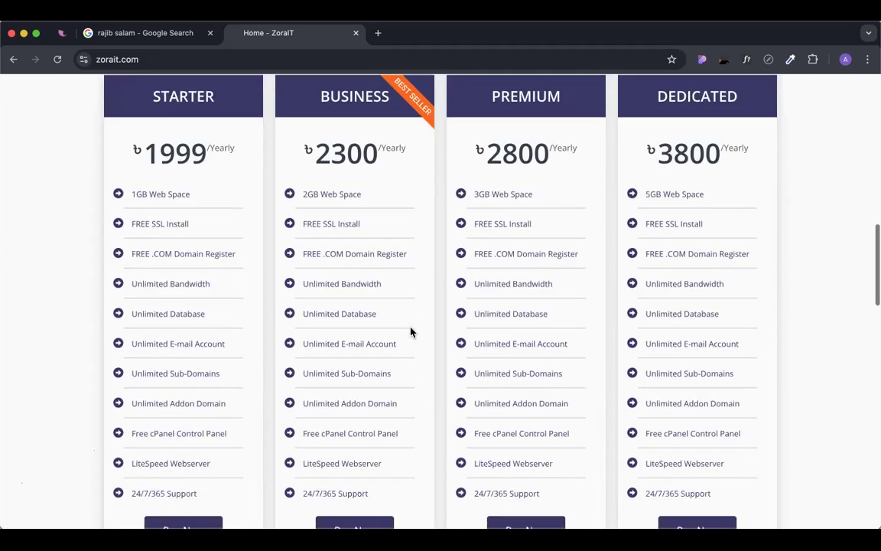
{"action": "left_click_drag", "start_coordinate": [276, 196], "coordinate": [370, 478]}
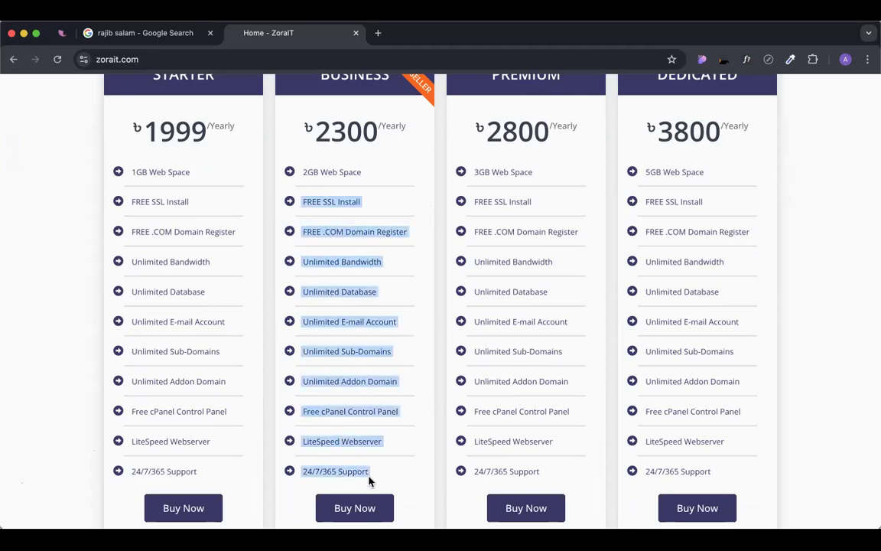
{"action": "left_click_drag", "start_coordinate": [472, 201], "coordinate": [546, 483]}
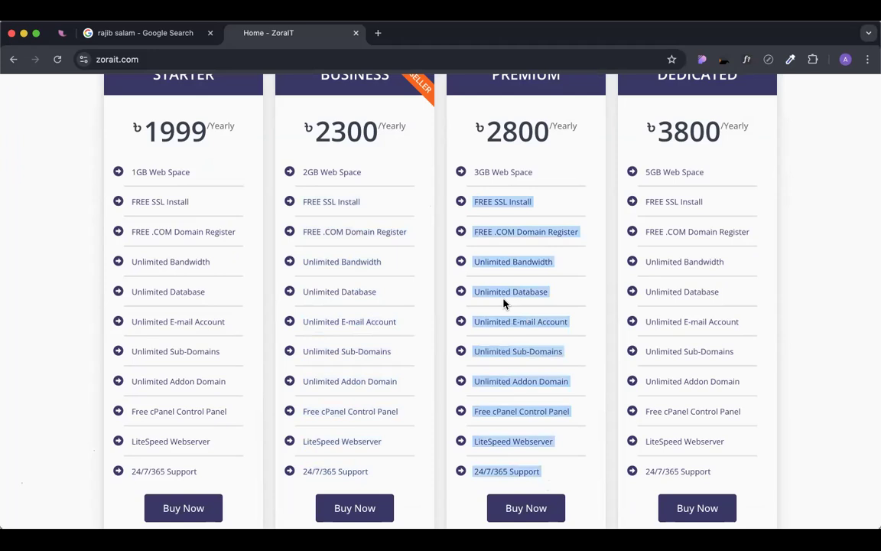
{"action": "left_click", "coordinate": [478, 226]}
Re-highlight the Premium and Business plan features on the ZoraIT page, then clear the selection.
{"action": "left_click_drag", "start_coordinate": [472, 198], "coordinate": [488, 414]}
{"action": "scroll", "coordinate": [488, 414], "scroll_direction": "up", "scroll_amount": 1}
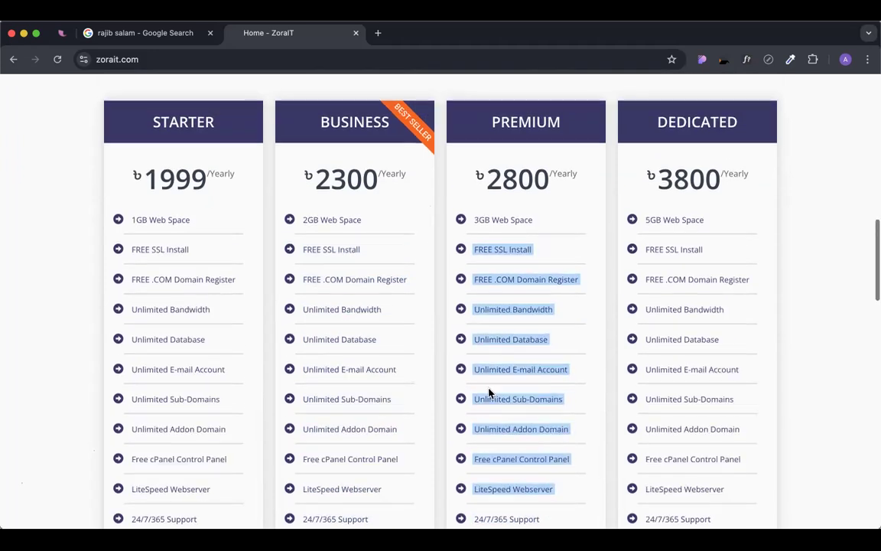
{"action": "left_click", "coordinate": [319, 190]}
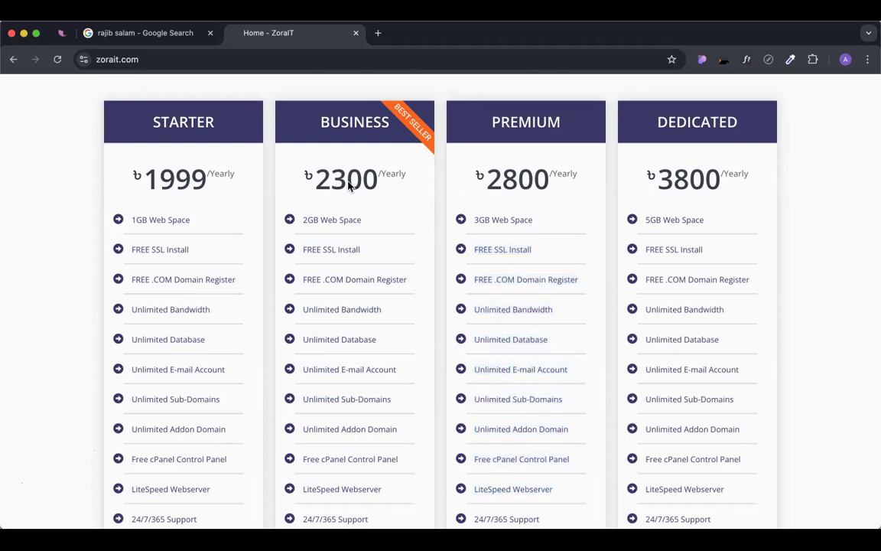
{"action": "scroll", "coordinate": [327, 168], "scroll_direction": "down", "scroll_amount": 1}
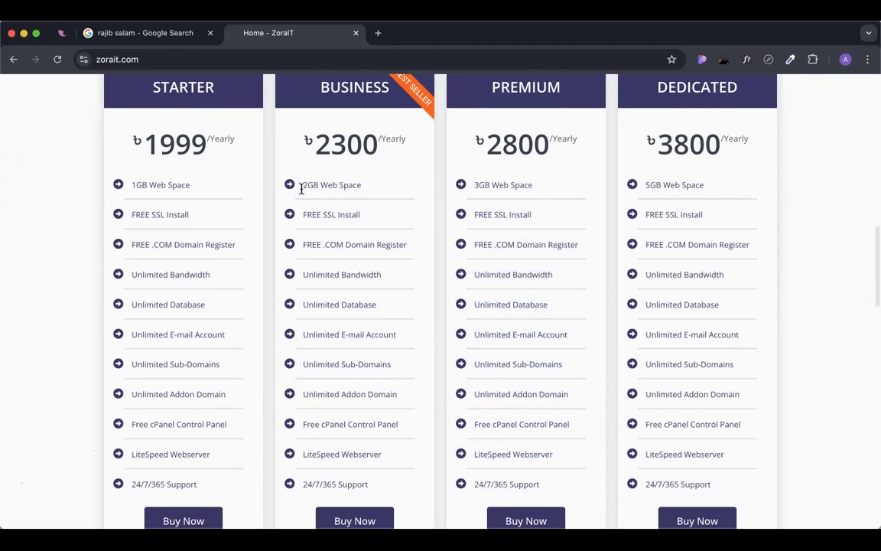
{"action": "left_click_drag", "start_coordinate": [303, 214], "coordinate": [379, 490]}
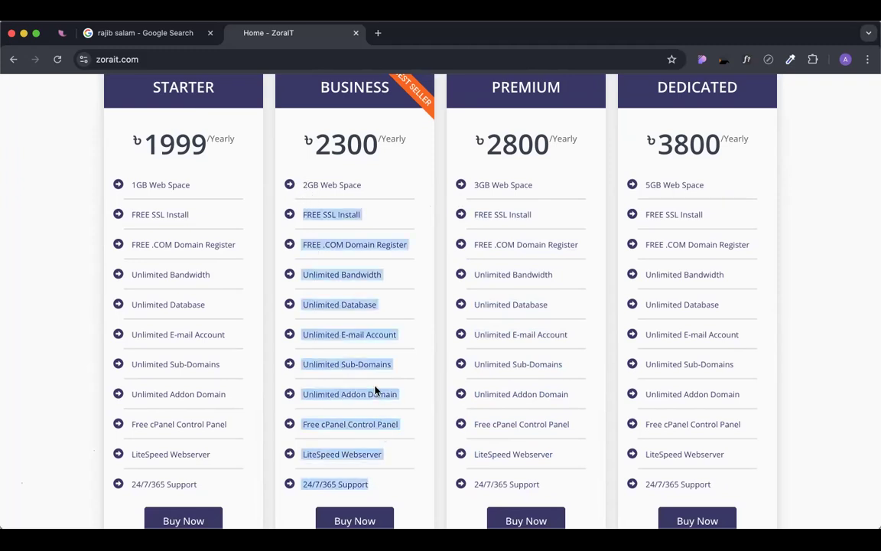
{"action": "left_click", "coordinate": [340, 351]}
{"action": "scroll", "coordinate": [366, 199], "scroll_direction": "up", "scroll_amount": 1}
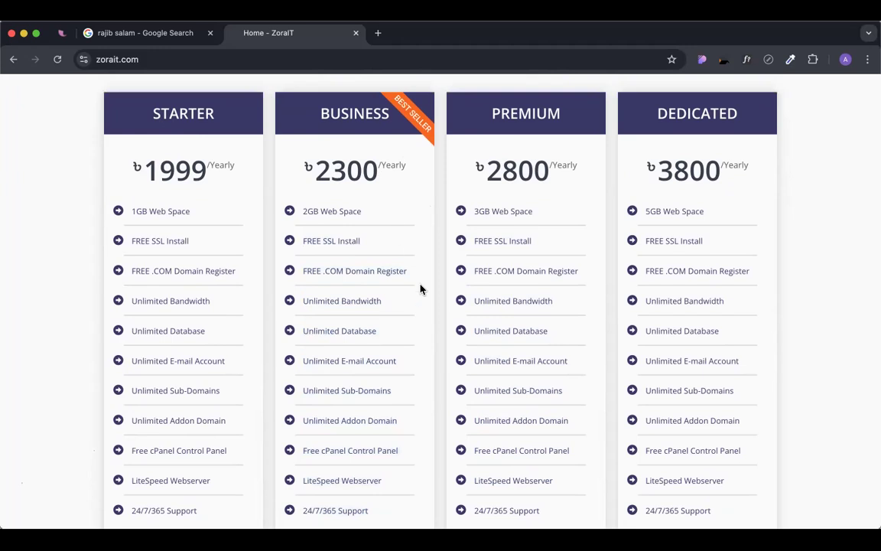
{"action": "scroll", "coordinate": [420, 289], "scroll_direction": "down", "scroll_amount": 1}
{"action": "scroll", "coordinate": [419, 289], "scroll_direction": "down", "scroll_amount": 1}
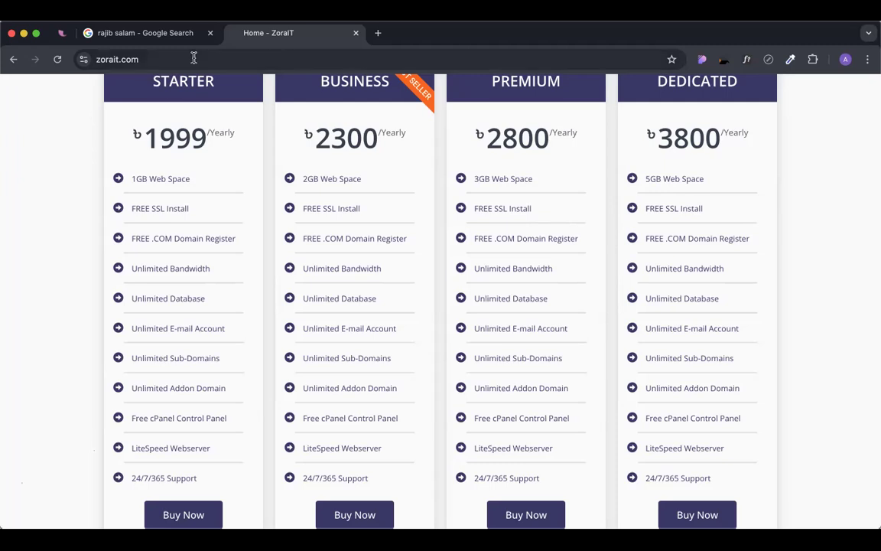
Search Google for "not secure" in a new tab.
{"action": "left_click", "coordinate": [378, 34]}
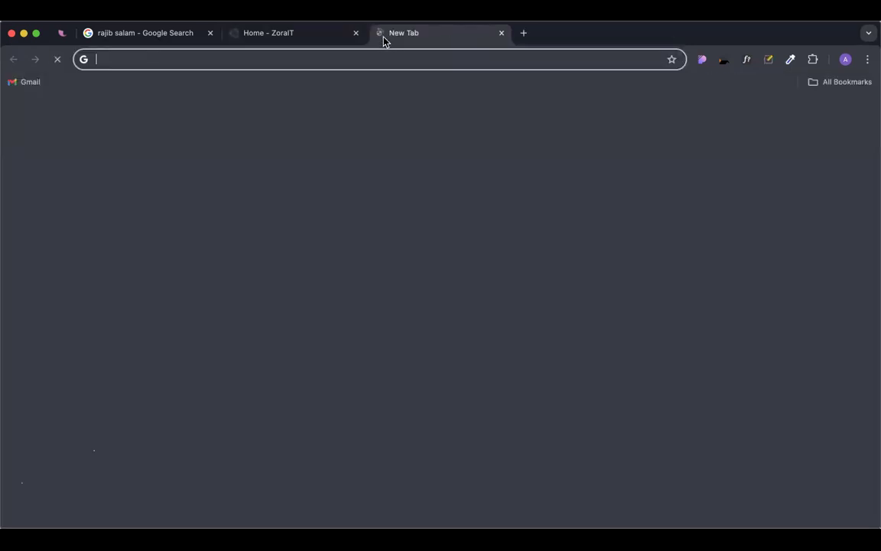
{"action": "type", "text": "n"}
{"action": "type", "text": "sc"}
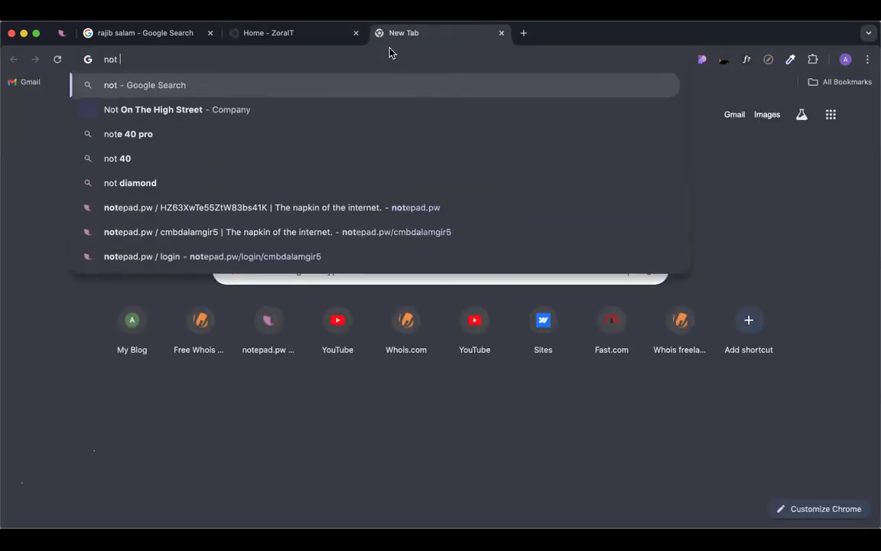
{"action": "key", "text": "BackSpace"}
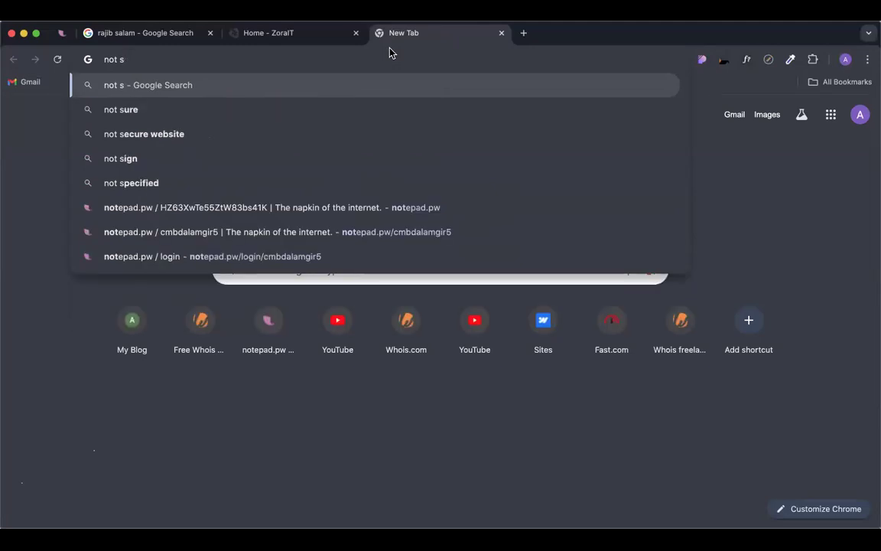
{"action": "type", "text": "rcure"}
{"action": "key", "text": "Return"}
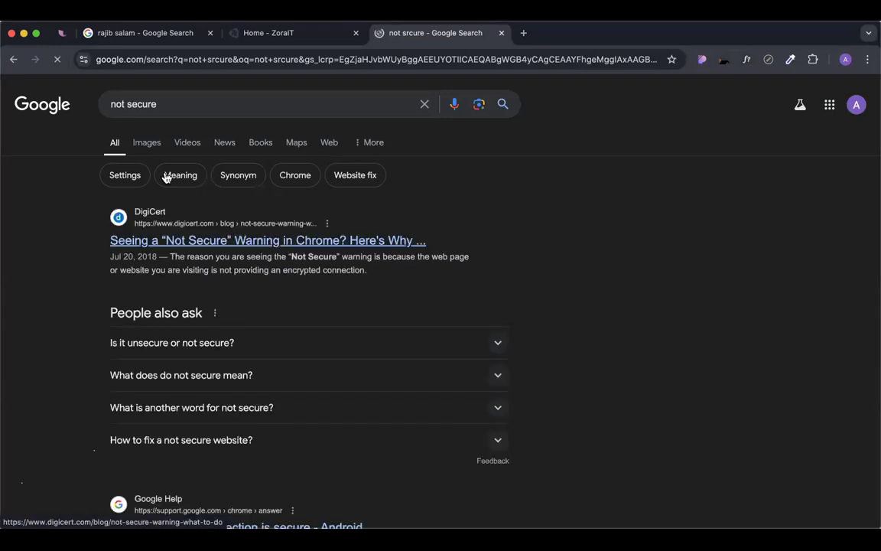
Show image results, preview the InMotion Hosting "Not Secure" image, then return to the ZoraIT tab.
{"action": "left_click", "coordinate": [146, 143]}
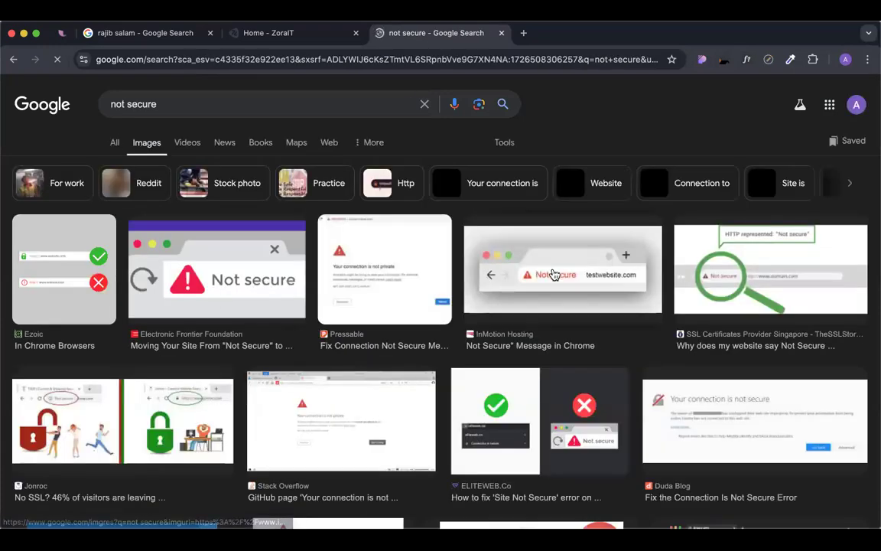
{"action": "left_click", "coordinate": [484, 231]}
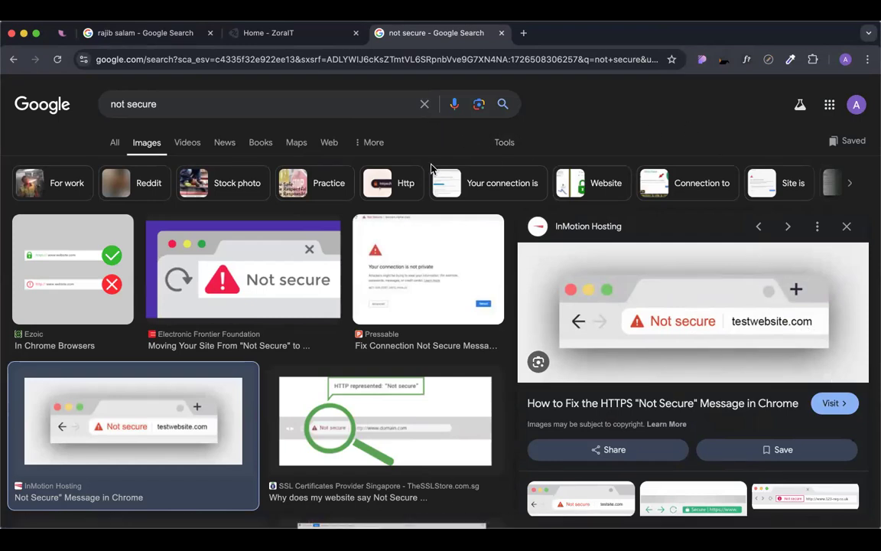
{"action": "left_click", "coordinate": [267, 32]}
Highlight the Dedicated plan's ৳3800/Yearly price and its 5GB Web Space line on zorait.com.
{"action": "scroll", "coordinate": [419, 305], "scroll_direction": "up", "scroll_amount": 1}
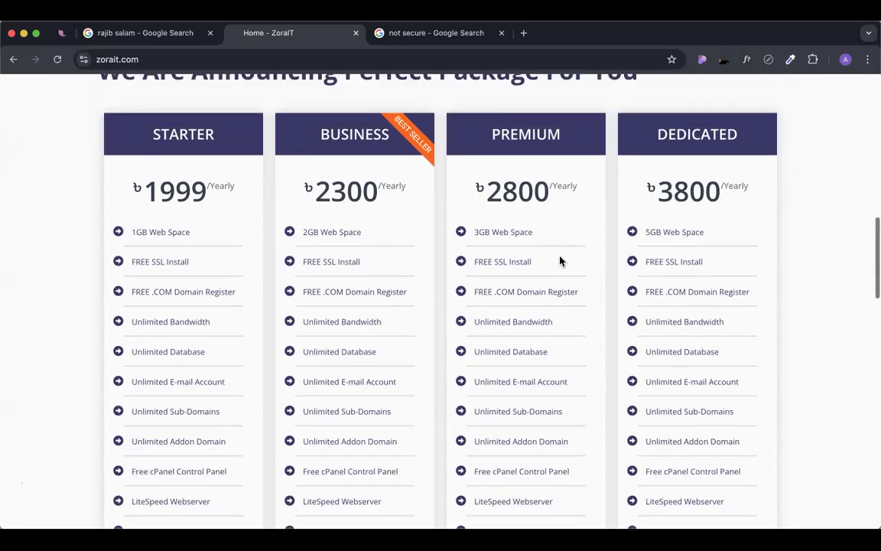
{"action": "scroll", "coordinate": [571, 282], "scroll_direction": "down", "scroll_amount": 1}
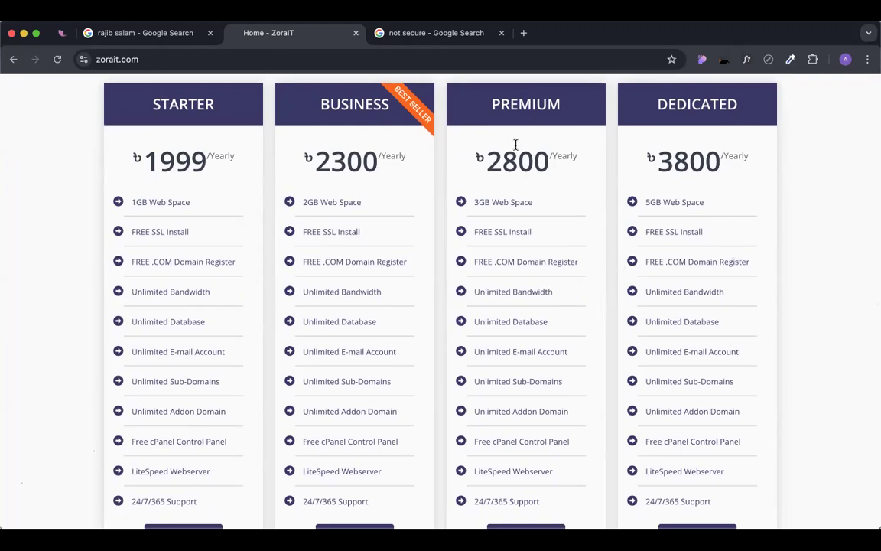
{"action": "left_click", "coordinate": [76, 62]}
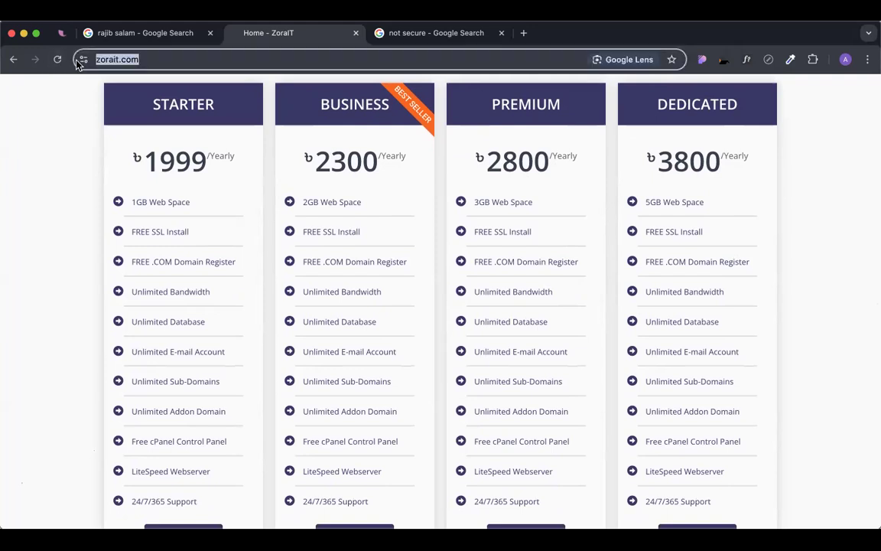
{"action": "key", "text": "Escape"}
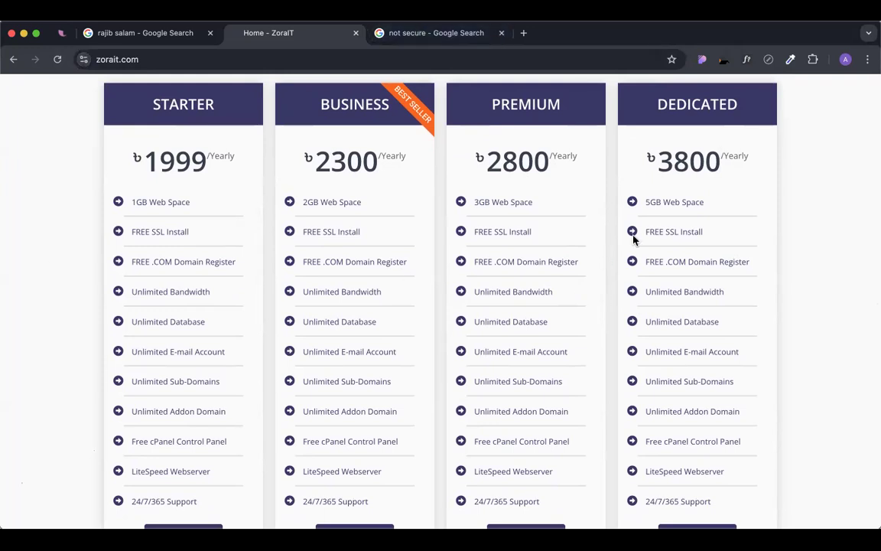
{"action": "scroll", "coordinate": [600, 251], "scroll_direction": "up", "scroll_amount": 1}
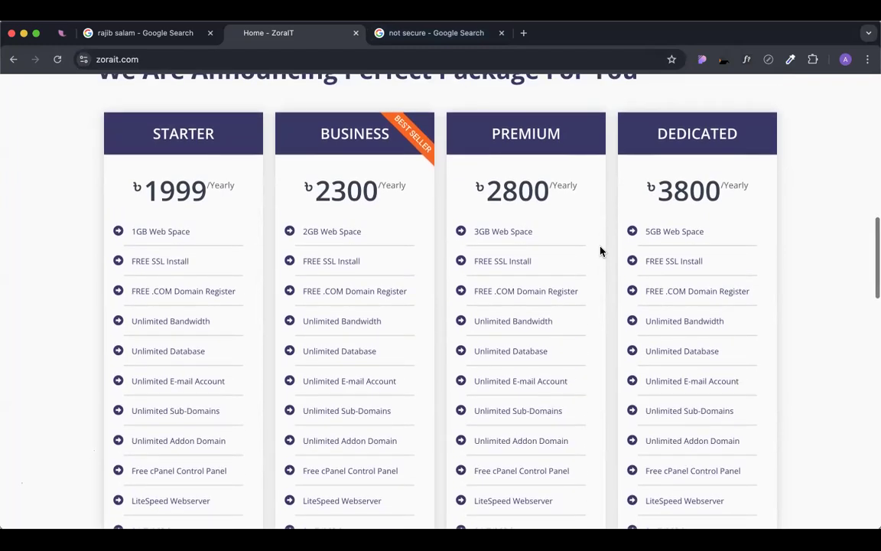
{"action": "scroll", "coordinate": [601, 251], "scroll_direction": "down", "scroll_amount": 1}
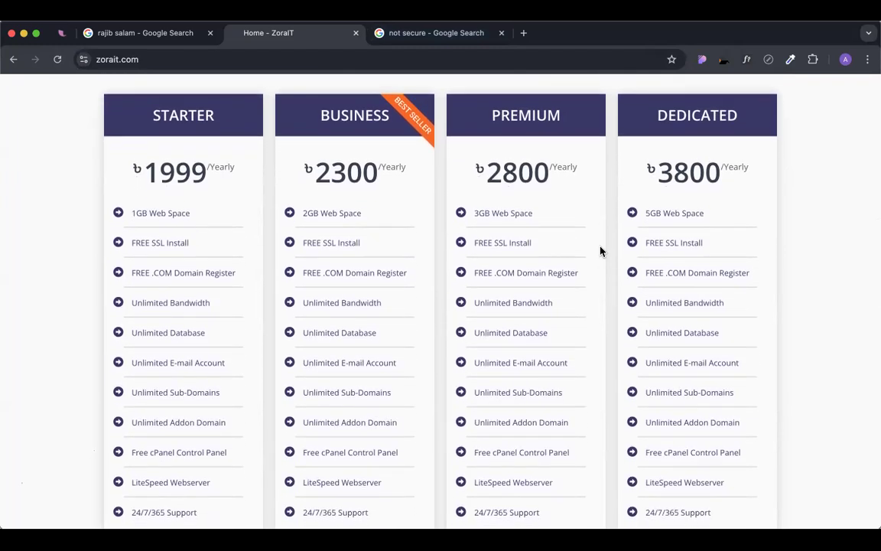
{"action": "scroll", "coordinate": [600, 251], "scroll_direction": "down", "scroll_amount": 2}
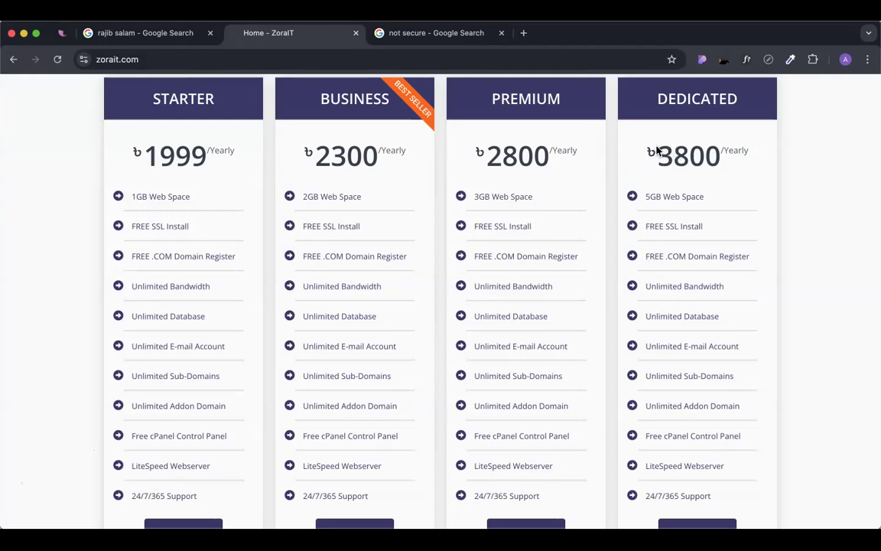
{"action": "left_click_drag", "start_coordinate": [657, 153], "coordinate": [771, 166]}
{"action": "left_click_drag", "start_coordinate": [644, 198], "coordinate": [712, 200]}
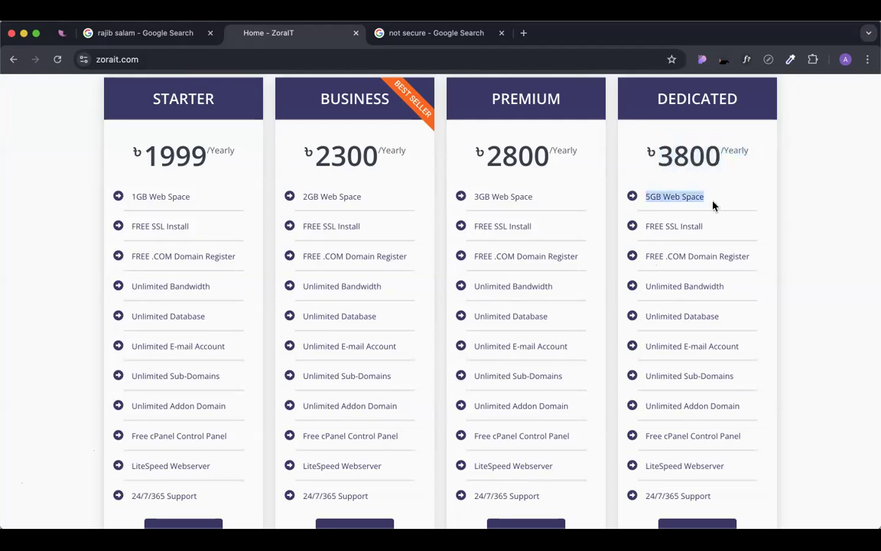
{"action": "left_click", "coordinate": [666, 259]}
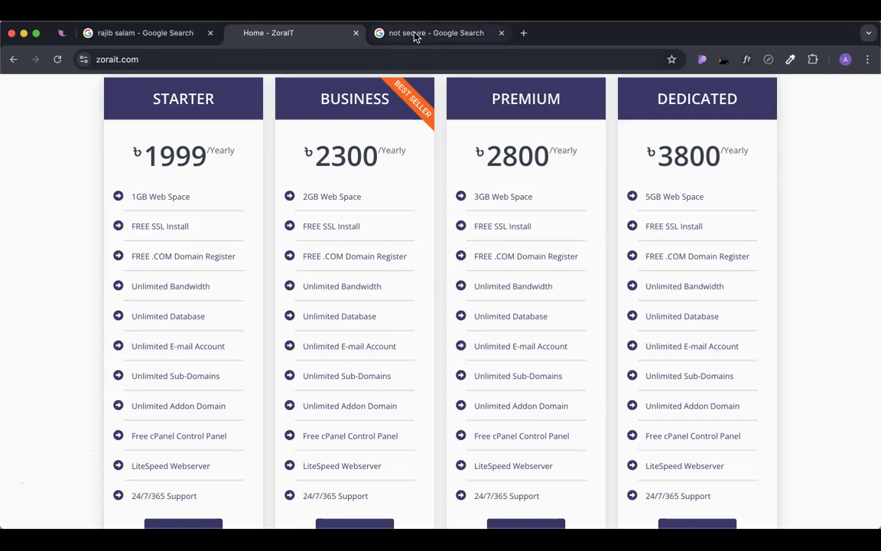
{"action": "left_click", "coordinate": [374, 29]}
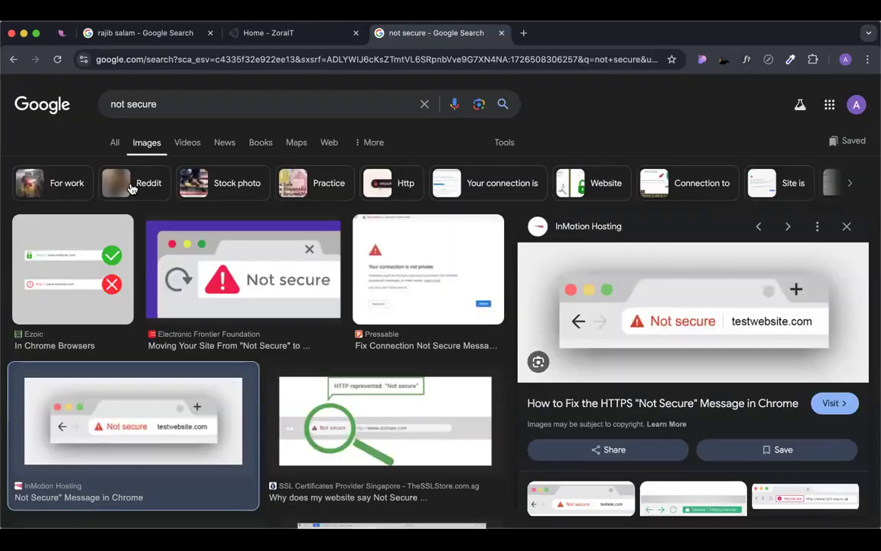
{"action": "left_click", "coordinate": [112, 142]}
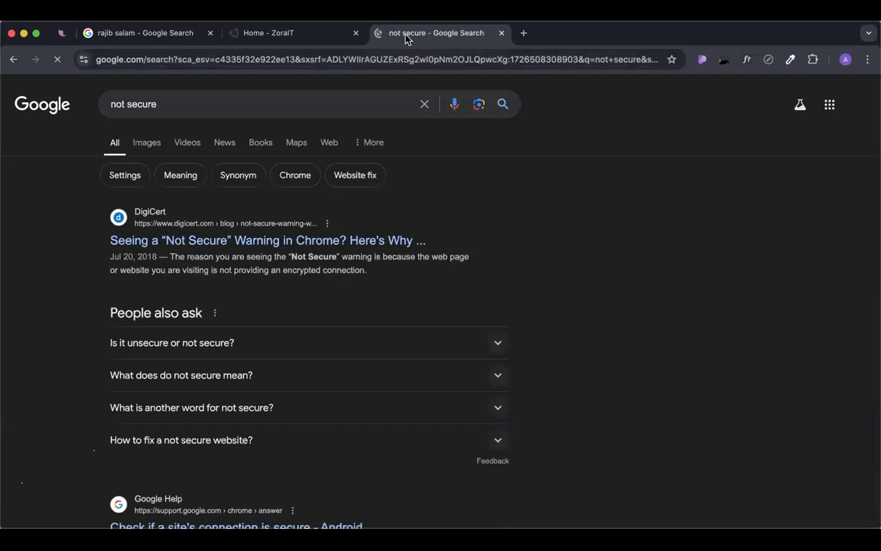
{"action": "left_click", "coordinate": [151, 242]}
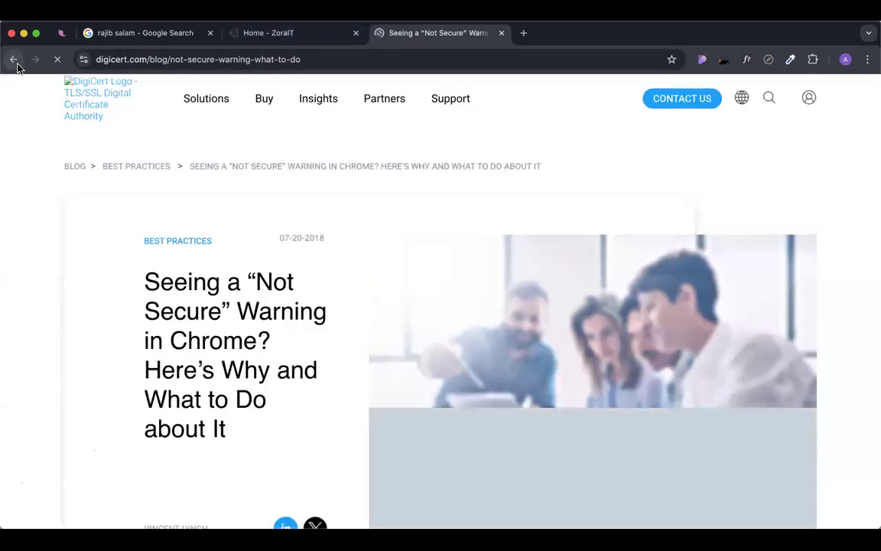
{"action": "left_click", "coordinate": [13, 60]}
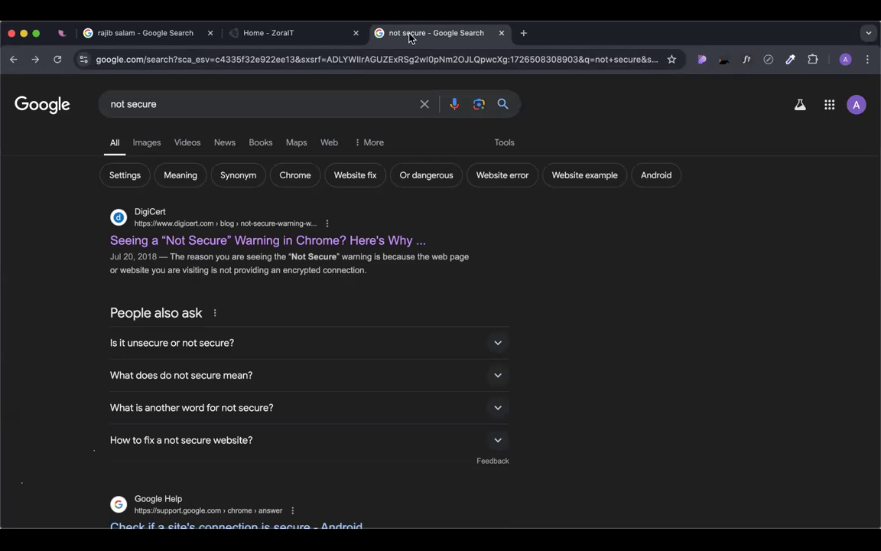
{"action": "left_click", "coordinate": [285, 33]}
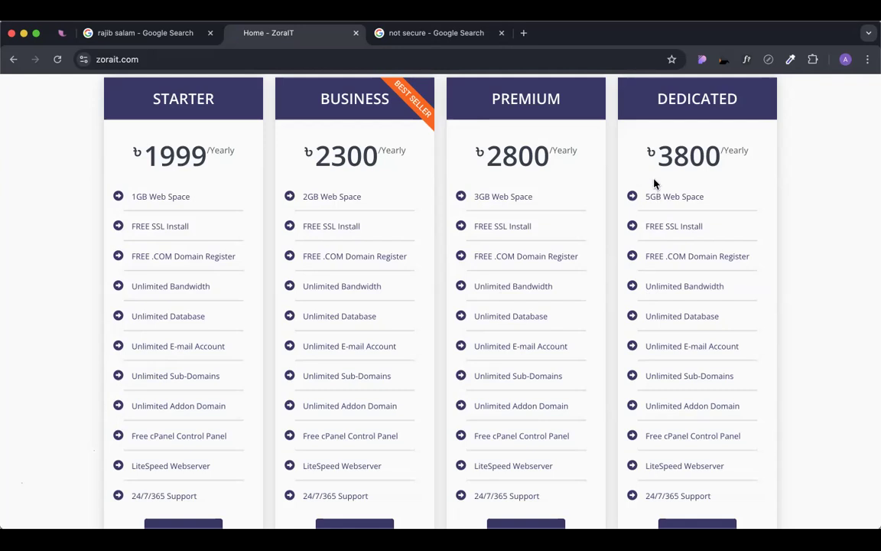
{"action": "left_click_drag", "start_coordinate": [656, 154], "coordinate": [751, 152]}
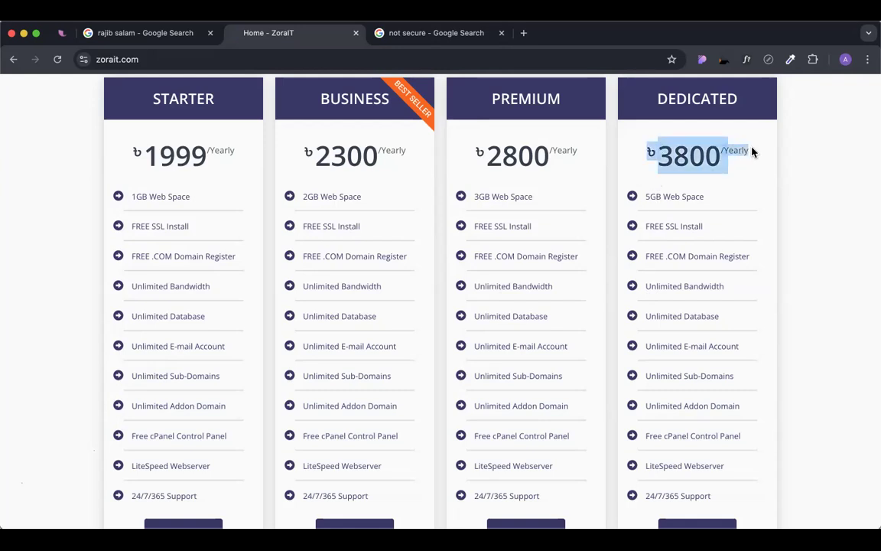
{"action": "left_click", "coordinate": [714, 191]}
{"action": "left_click_drag", "start_coordinate": [647, 197], "coordinate": [717, 197]}
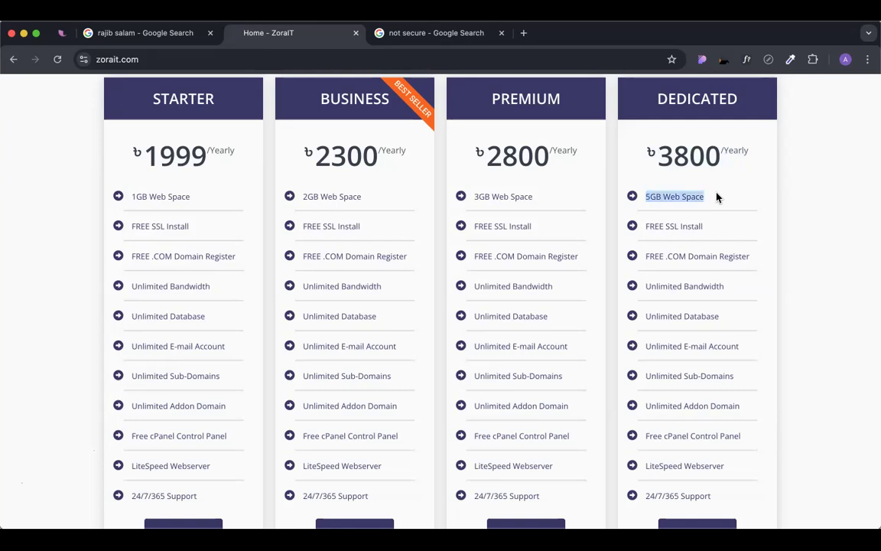
{"action": "double_click", "coordinate": [672, 149]}
{"action": "left_click", "coordinate": [650, 152]}
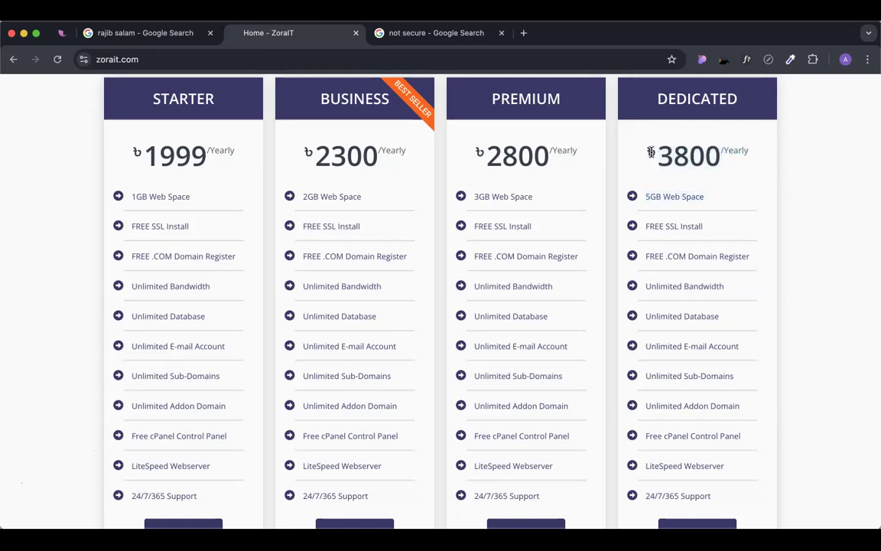
{"action": "left_click_drag", "start_coordinate": [650, 152], "coordinate": [754, 155]}
{"action": "left_click", "coordinate": [728, 161]}
{"action": "left_click_drag", "start_coordinate": [649, 151], "coordinate": [754, 152]}
{"action": "left_click", "coordinate": [758, 192]}
Highlight the Dedicated plan's Unlimited Bandwidth line and ৳3800/Yearly price, clearing each highlight afterwards.
{"action": "left_click_drag", "start_coordinate": [730, 290], "coordinate": [645, 286]}
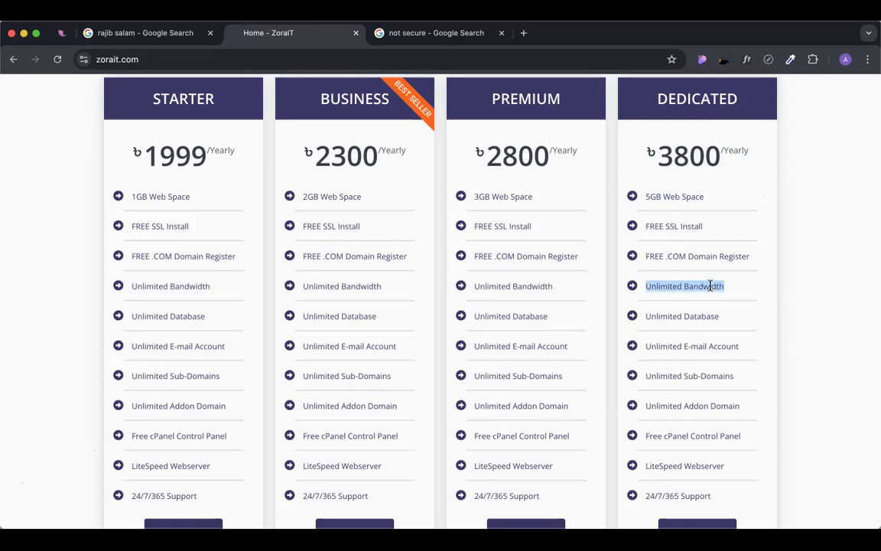
{"action": "left_click_drag", "start_coordinate": [719, 288], "coordinate": [735, 286]}
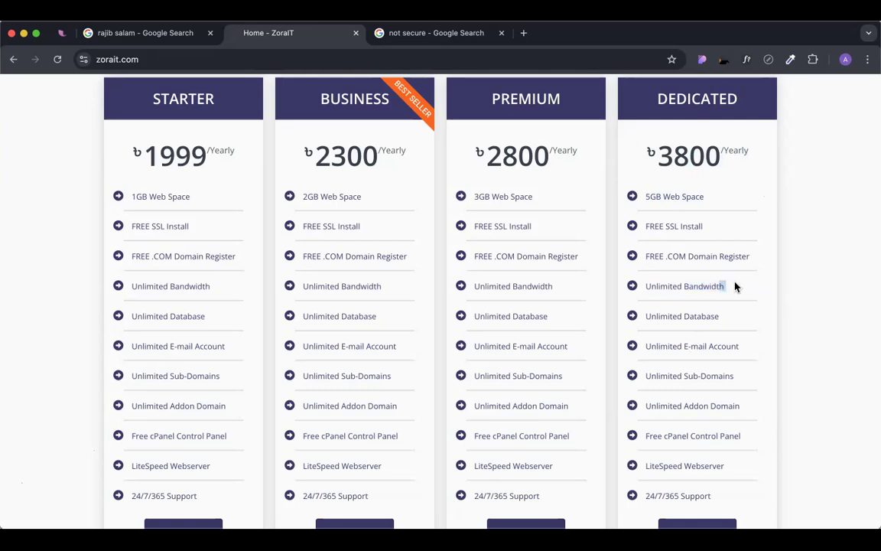
{"action": "left_click", "coordinate": [691, 280]}
{"action": "triple_click", "coordinate": [688, 281]}
{"action": "left_click", "coordinate": [736, 286]}
{"action": "left_click_drag", "start_coordinate": [644, 150], "coordinate": [797, 183]}
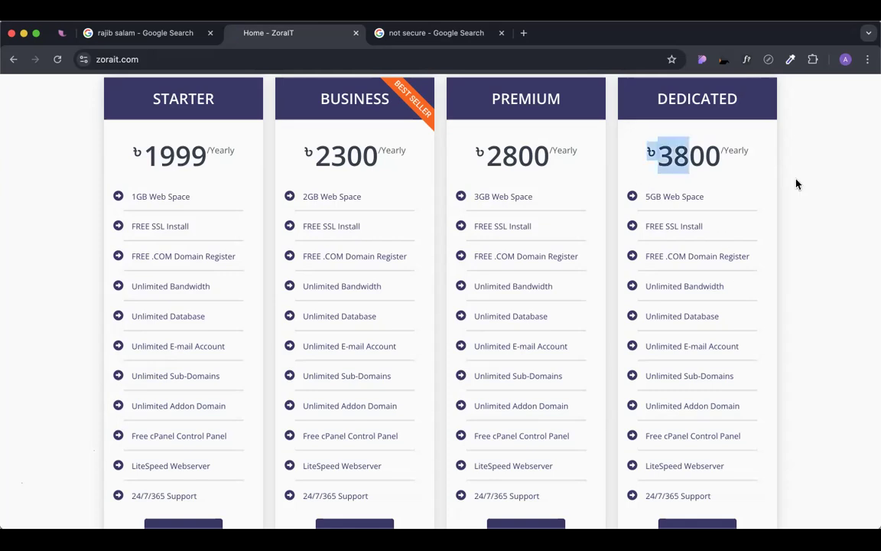
{"action": "triple_click", "coordinate": [683, 286]}
{"action": "left_click", "coordinate": [735, 297]}
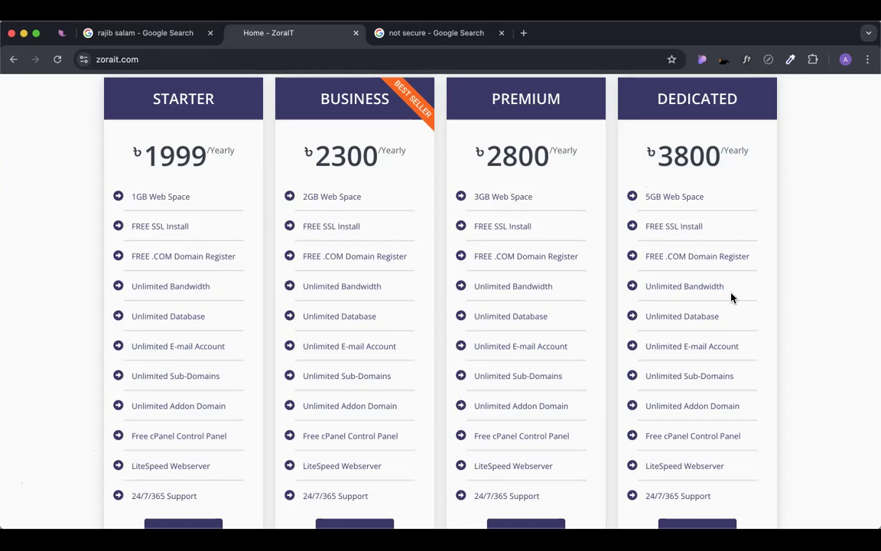
{"action": "triple_click", "coordinate": [676, 288]}
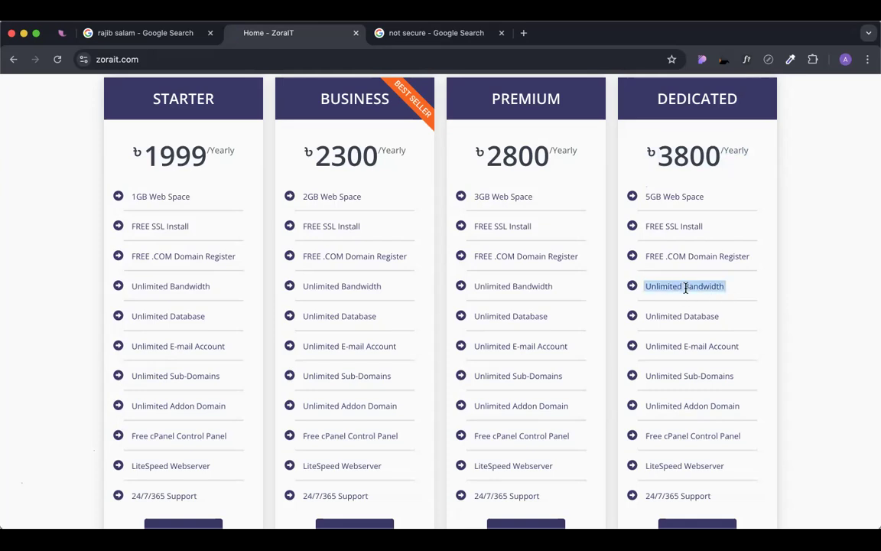
{"action": "left_click", "coordinate": [724, 287]}
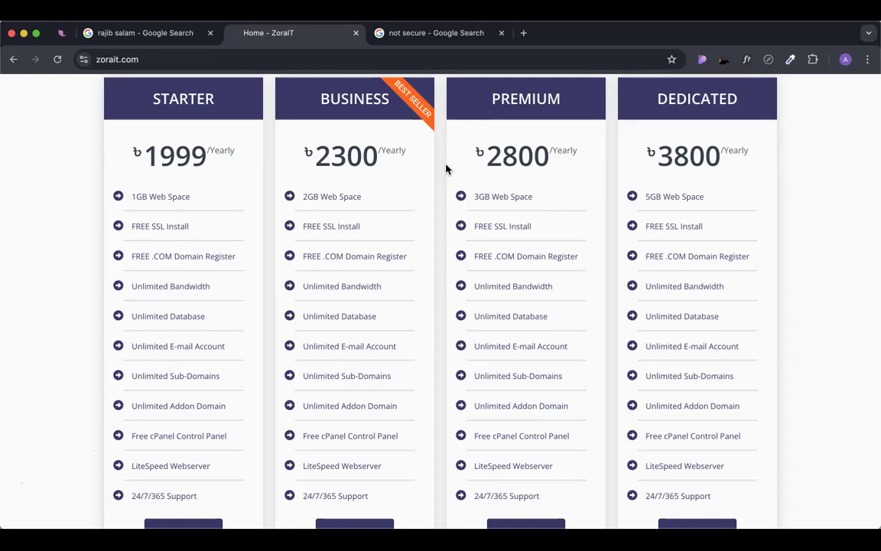
{"action": "scroll", "coordinate": [562, 303], "scroll_direction": "down", "scroll_amount": 1}
{"action": "scroll", "coordinate": [562, 304], "scroll_direction": "down", "scroll_amount": 3}
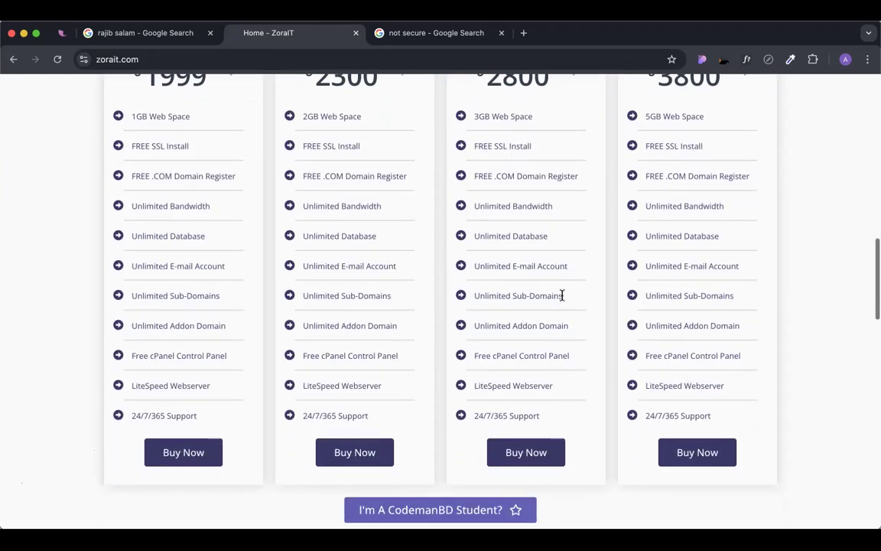
{"action": "scroll", "coordinate": [562, 295], "scroll_direction": "down", "scroll_amount": 1}
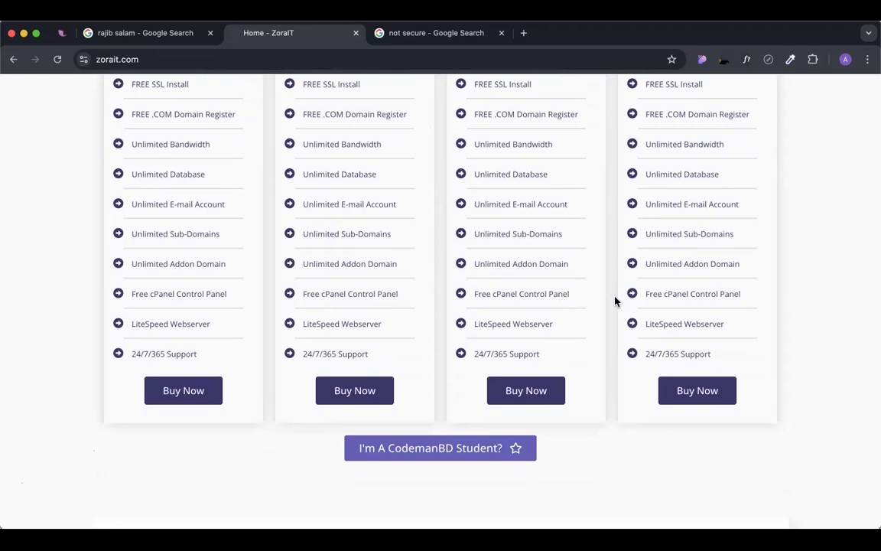
{"action": "scroll", "coordinate": [616, 301], "scroll_direction": "up", "scroll_amount": 1}
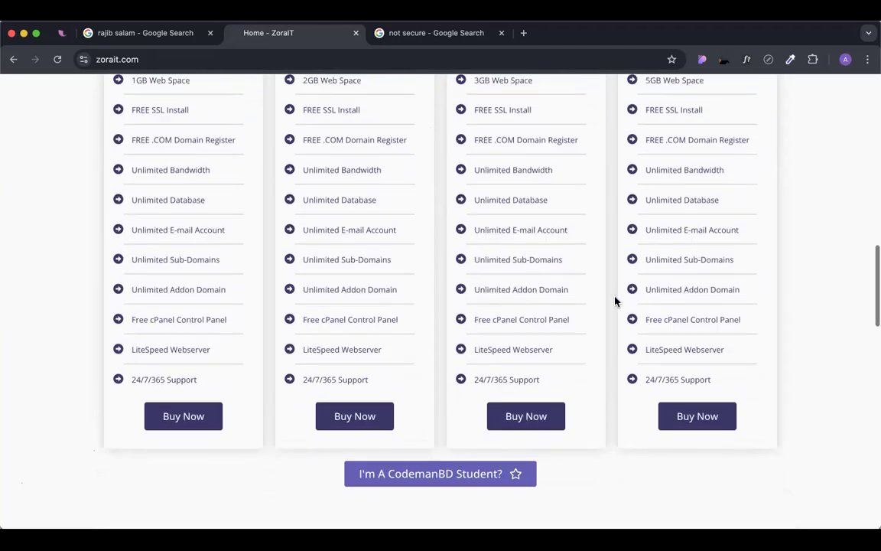
{"action": "scroll", "coordinate": [616, 300], "scroll_direction": "down", "scroll_amount": 3}
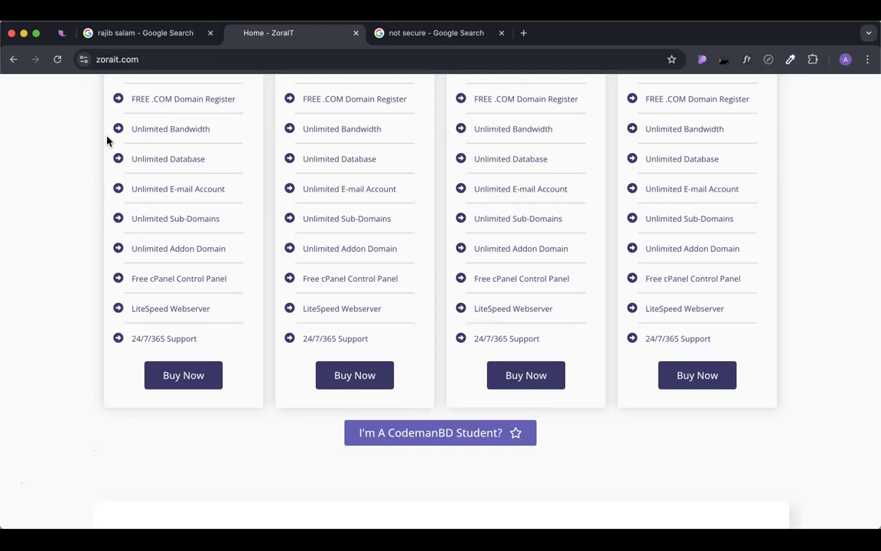
{"action": "scroll", "coordinate": [413, 276], "scroll_direction": "up", "scroll_amount": 2}
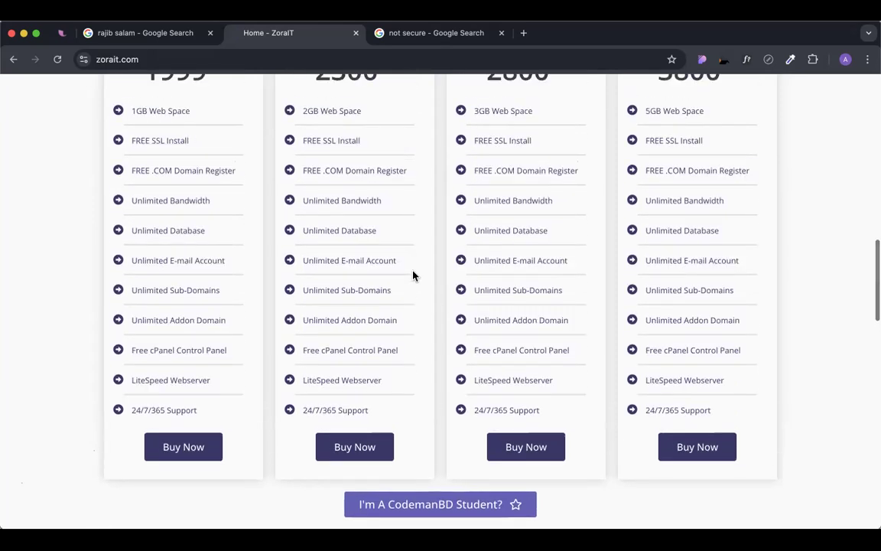
{"action": "scroll", "coordinate": [413, 275], "scroll_direction": "up", "scroll_amount": 3}
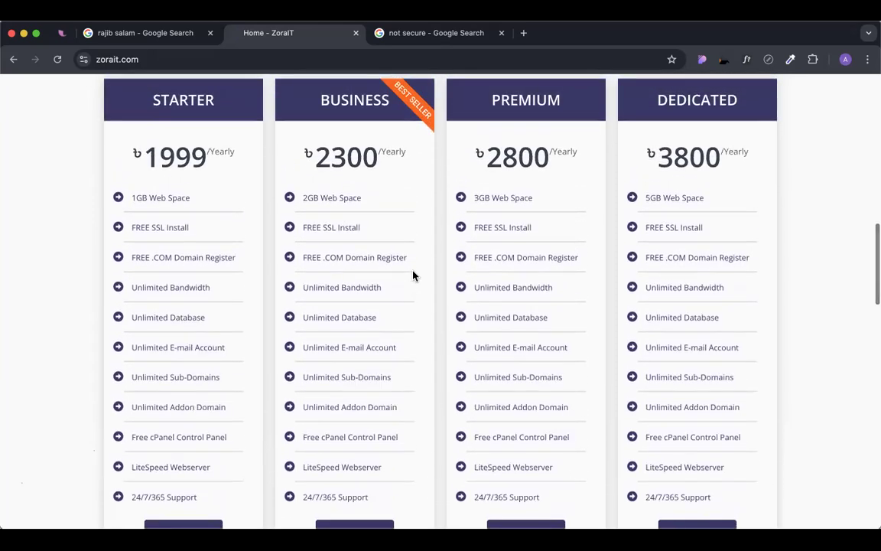
{"action": "scroll", "coordinate": [413, 275], "scroll_direction": "down", "scroll_amount": 3}
Highlight the fourth plan's Unlimited Sub-Domains, then switch to the "not secure" search tab and select its URL.
{"action": "scroll", "coordinate": [413, 275], "scroll_direction": "down", "scroll_amount": 3}
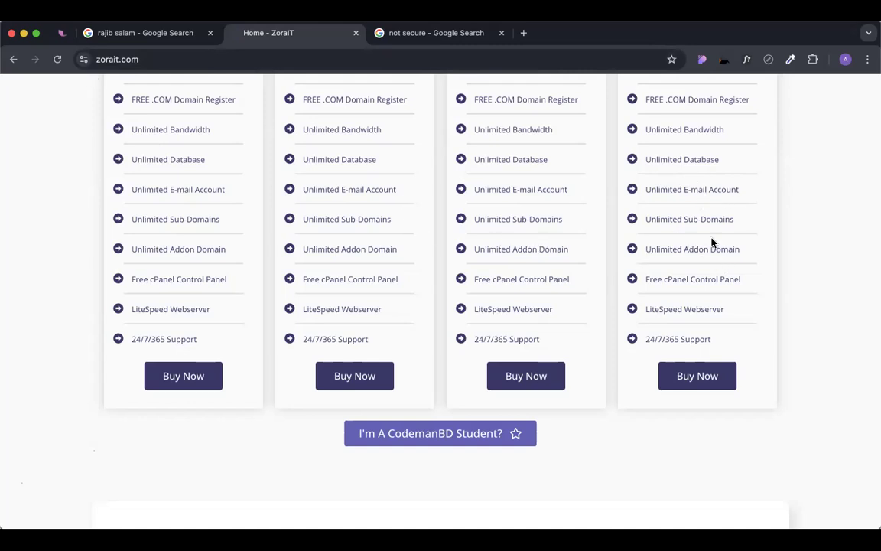
{"action": "left_click_drag", "start_coordinate": [739, 221], "coordinate": [643, 221]}
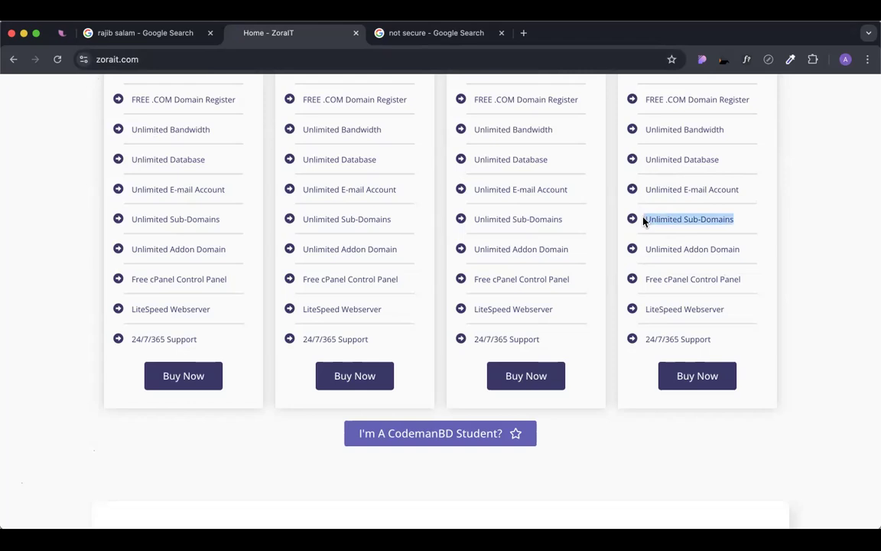
{"action": "left_click", "coordinate": [676, 229]}
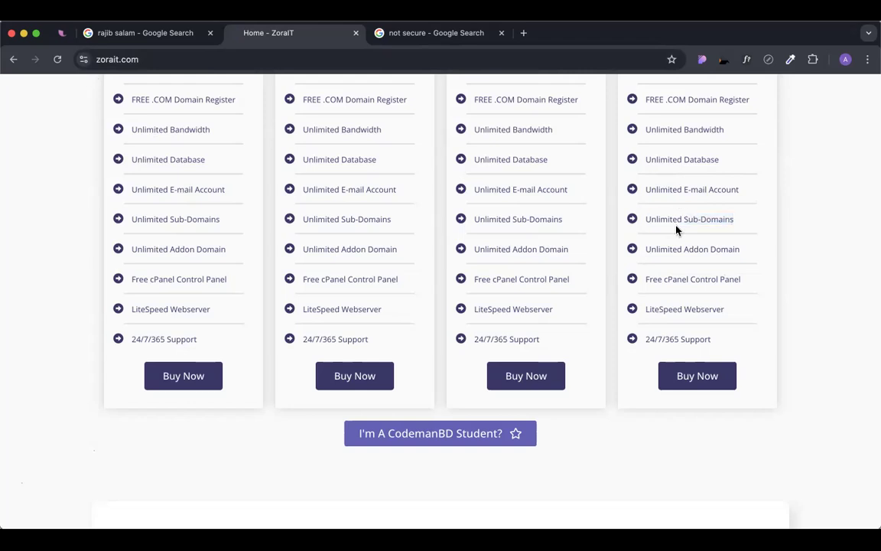
{"action": "left_click", "coordinate": [138, 59]}
{"action": "key", "text": "super+c"}
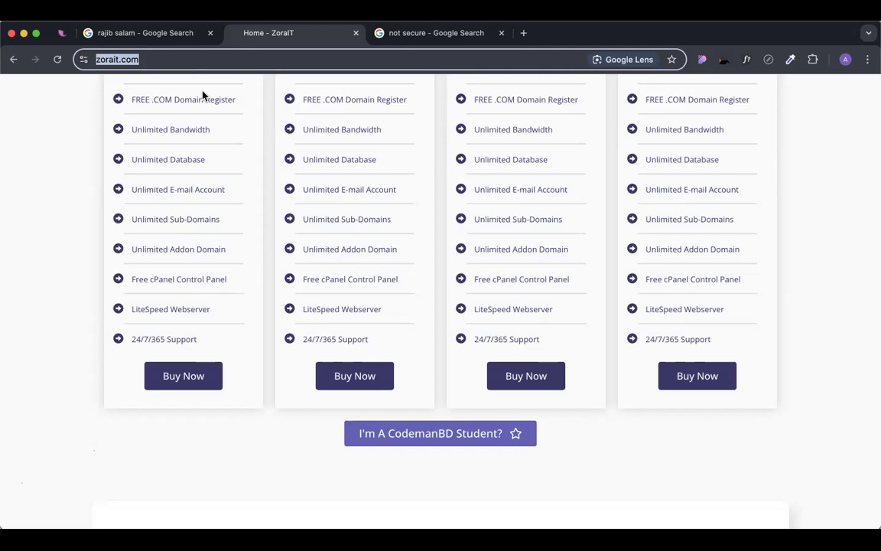
{"action": "left_click", "coordinate": [423, 40]}
{"action": "left_click", "coordinate": [399, 60]}
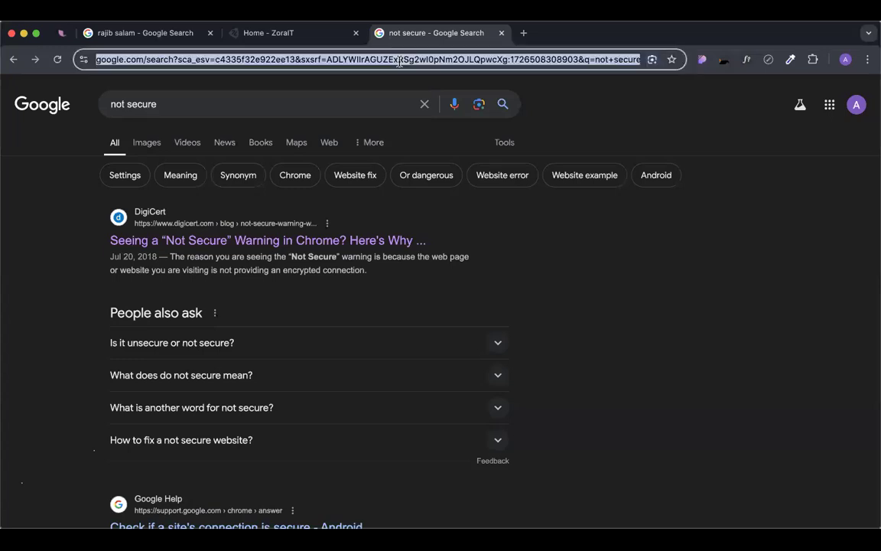
Draft newsub.zorait.com in the address bar, then trim it back to zorait.com.
{"action": "type", "text": "news"}
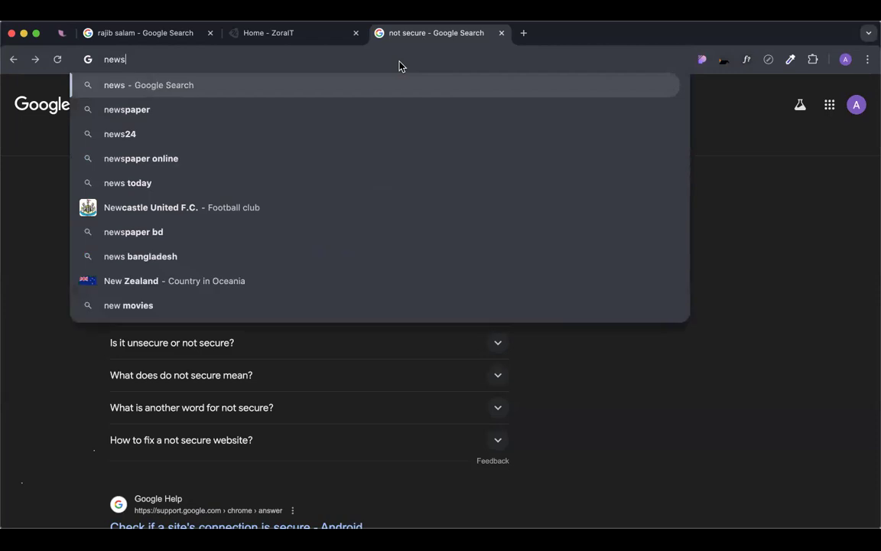
{"action": "type", "text": "ub."}
{"action": "double_click", "coordinate": [119, 62]}
{"action": "left_click", "coordinate": [169, 61]}
{"action": "key", "text": "super+v"}
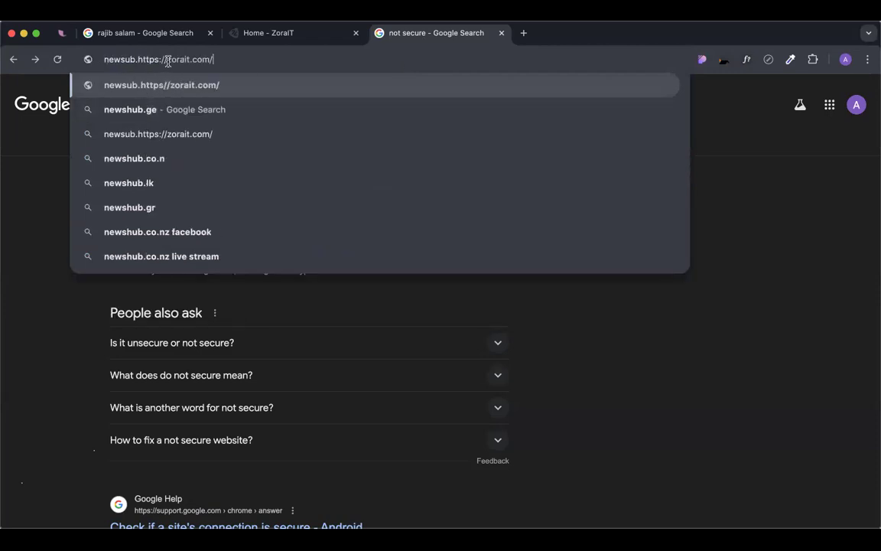
{"action": "left_click", "coordinate": [167, 60]}
{"action": "key", "text": "BackSpace"}
{"action": "key", "text": "BackSpace"}
{"action": "key", "text": "BackSpace"}
{"action": "key", "text": "BackSpace"}
{"action": "key", "text": "BackSpace"}
{"action": "key", "text": "BackSpace"}
{"action": "key", "text": "BackSpace"}
{"action": "key", "text": "BackSpace"}
{"action": "key", "text": "BackSpace"}
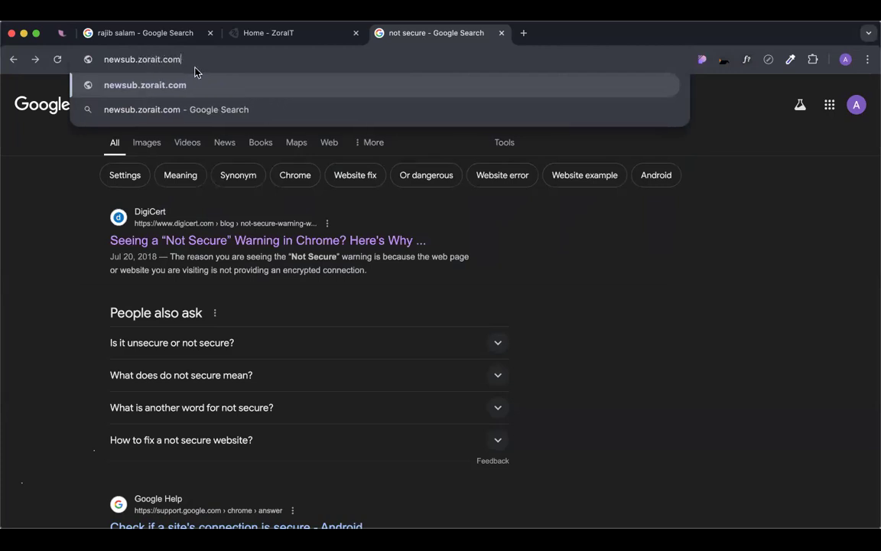
{"action": "left_click_drag", "start_coordinate": [181, 60], "coordinate": [95, 60]}
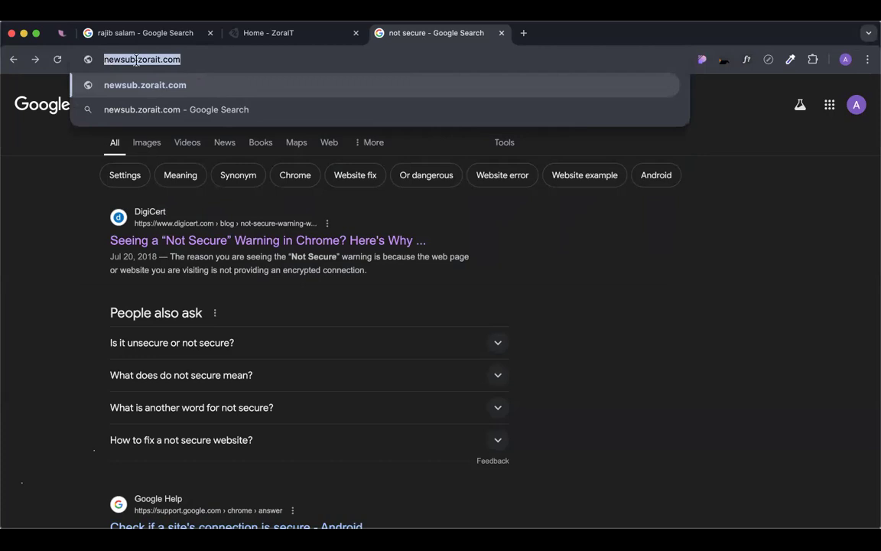
{"action": "left_click", "coordinate": [208, 61]}
{"action": "left_click_drag", "start_coordinate": [137, 58], "coordinate": [101, 59]}
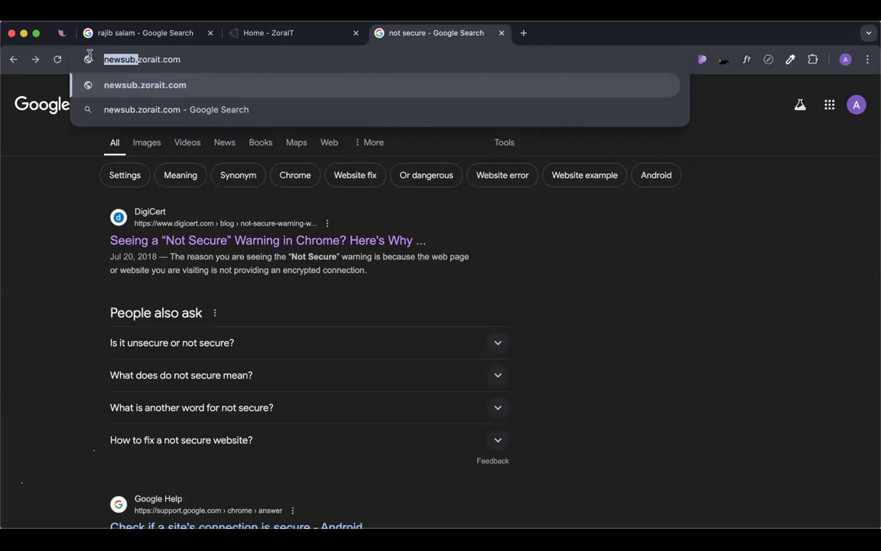
{"action": "key", "text": "BackSpace"}
Replace zorait with the developer's personal domain name, leaving the address unsubmitted.
{"action": "left_click_drag", "start_coordinate": [161, 59], "coordinate": [104, 59]}
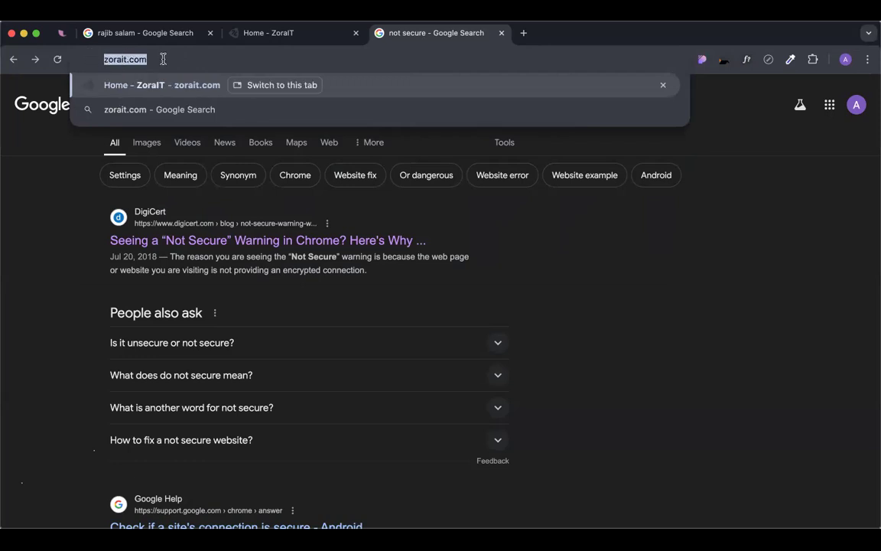
{"action": "double_click", "coordinate": [120, 59]}
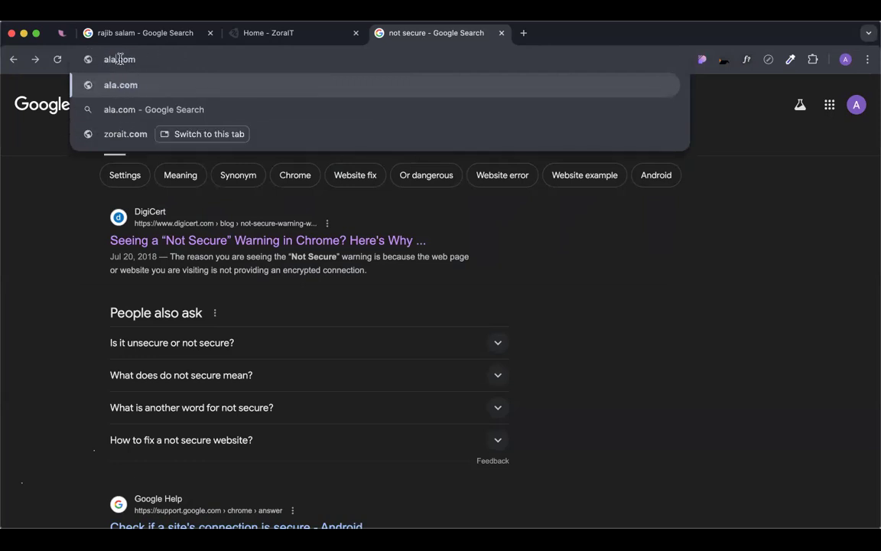
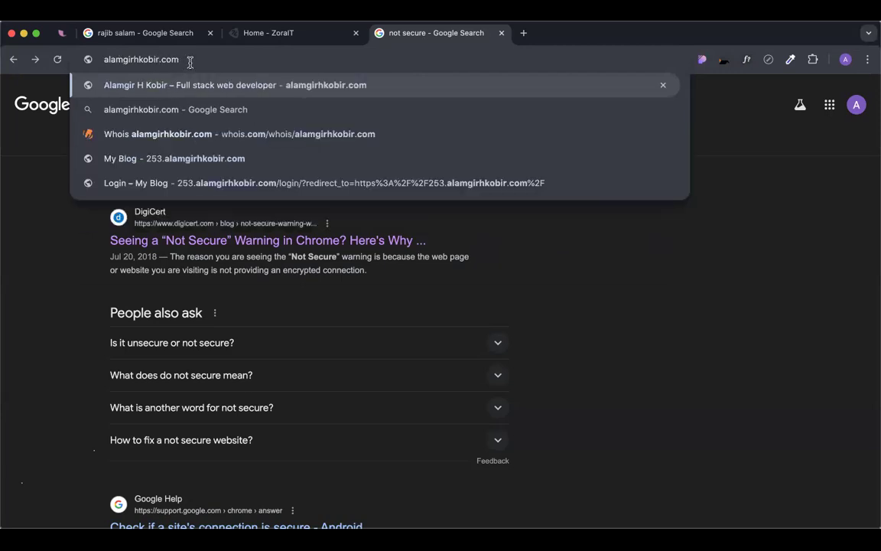
{"action": "left_click_drag", "start_coordinate": [157, 59], "coordinate": [97, 59]}
{"action": "left_click", "coordinate": [93, 59]}
{"action": "left_click_drag", "start_coordinate": [178, 59], "coordinate": [92, 56]}
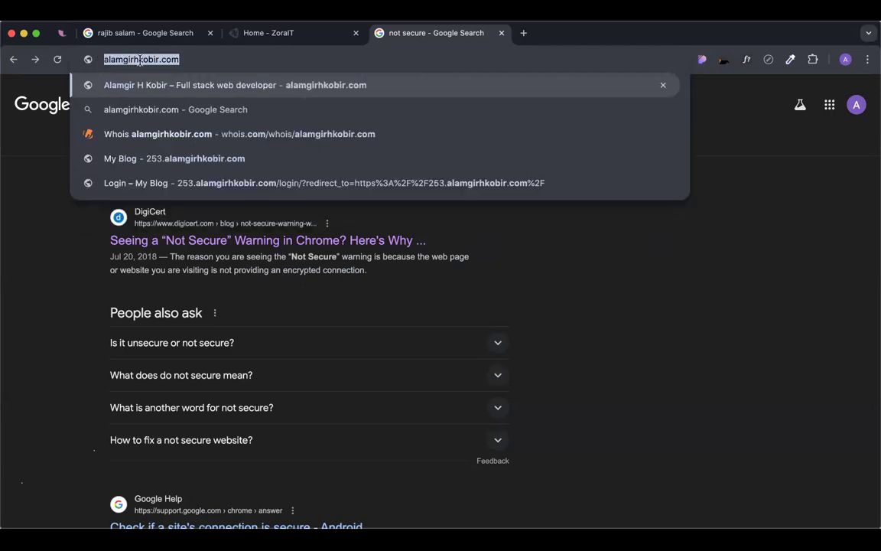
{"action": "left_click", "coordinate": [199, 59]}
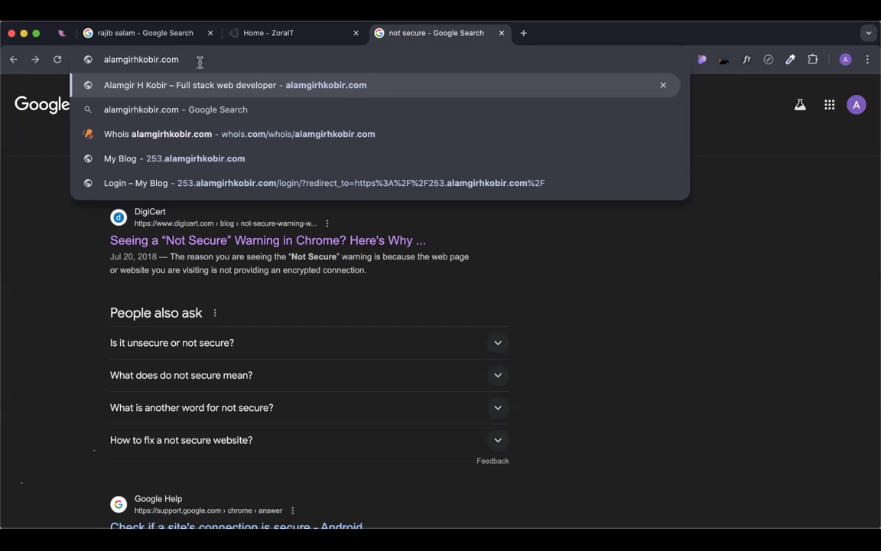
{"action": "left_click_drag", "start_coordinate": [193, 59], "coordinate": [95, 39]}
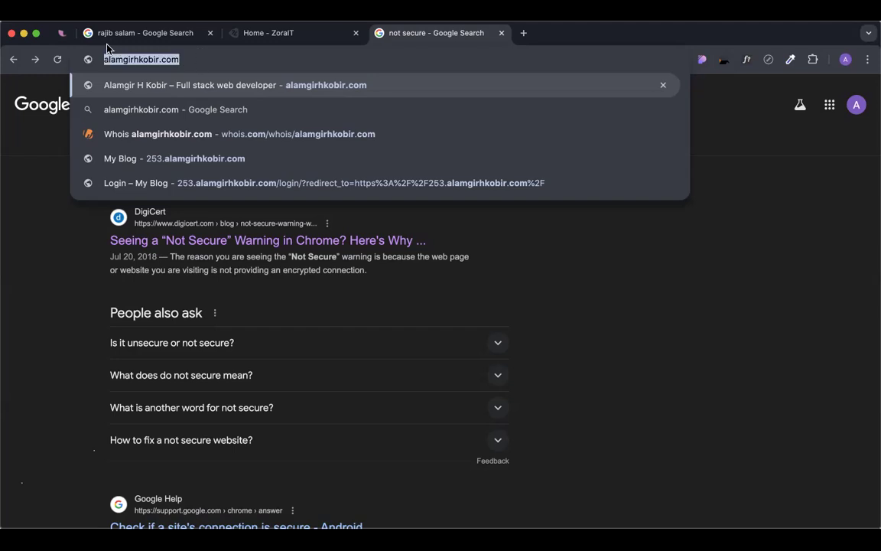
{"action": "left_click", "coordinate": [192, 59]}
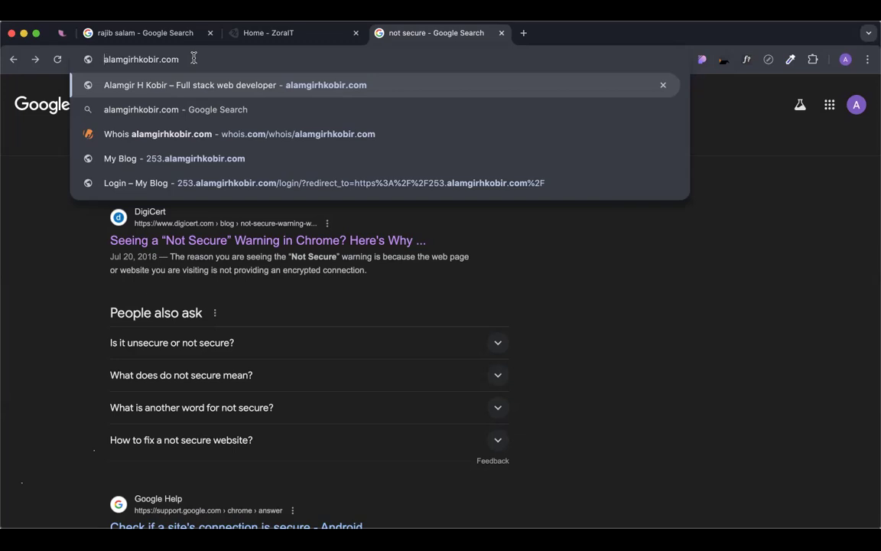
Prefix the drafted domain with "assignment.", then go back to the Home - ZoraIT tab.
{"action": "key", "text": "super+Left"}
{"action": "type", "text": "assignment."}
{"action": "key", "text": "super+Right"}
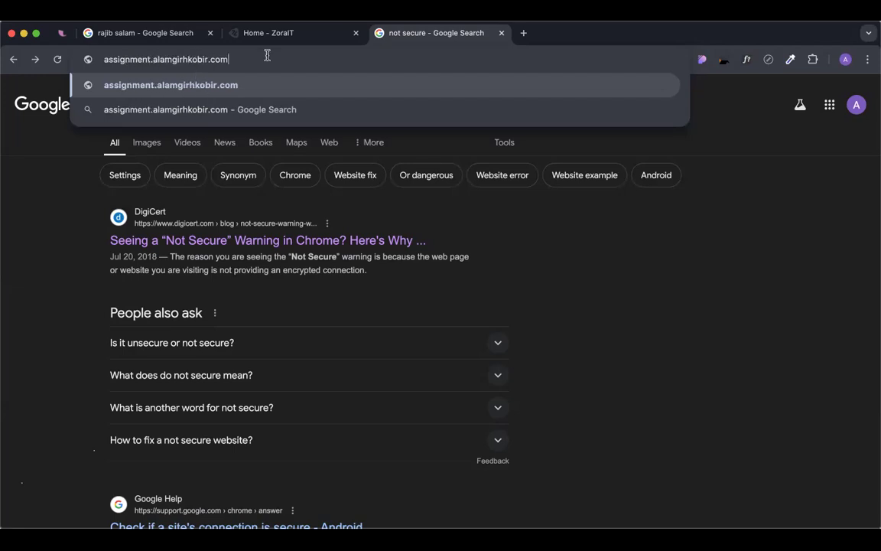
{"action": "left_click_drag", "start_coordinate": [233, 55], "coordinate": [91, 55]}
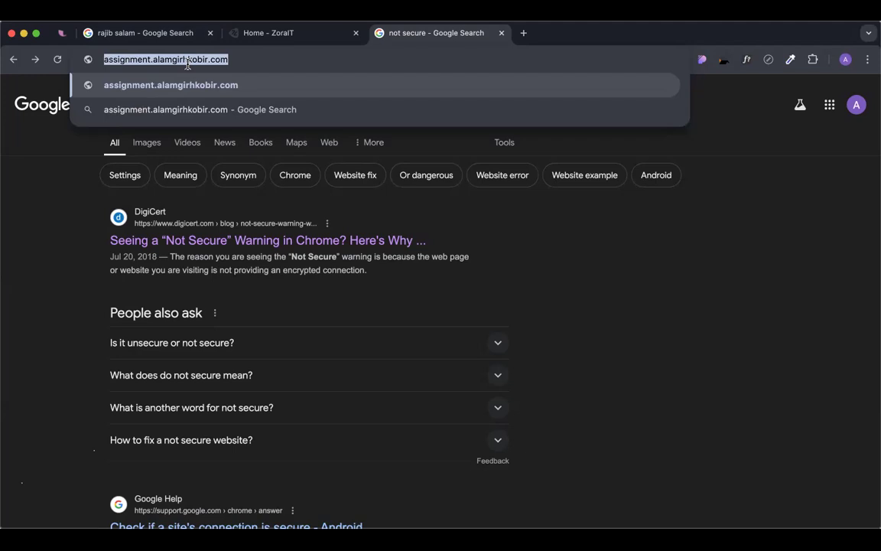
{"action": "left_click", "coordinate": [279, 32]}
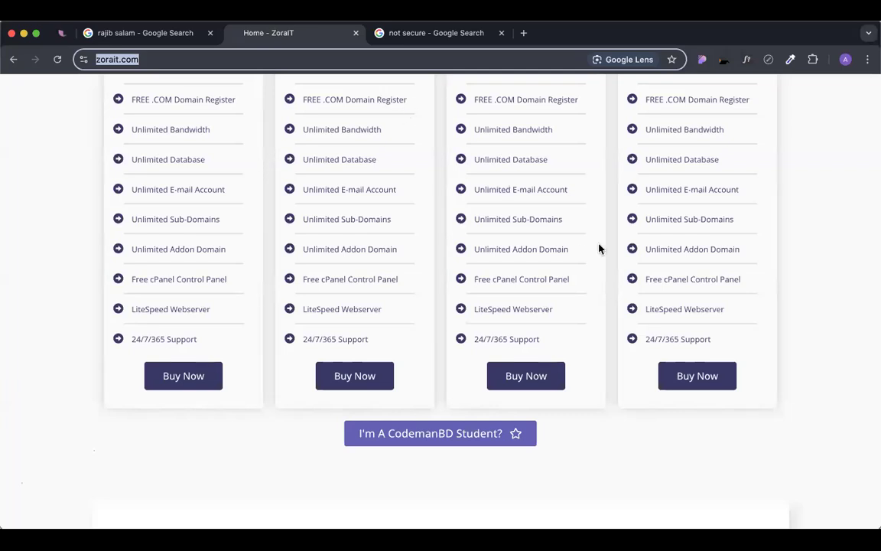
{"action": "left_click", "coordinate": [611, 289]}
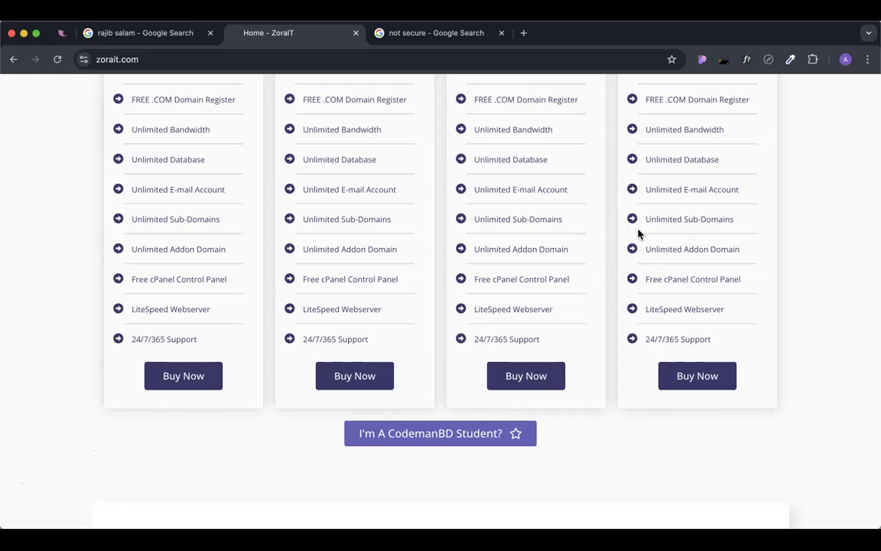
{"action": "triple_click", "coordinate": [641, 224]}
{"action": "left_click", "coordinate": [653, 222]}
{"action": "left_click_drag", "start_coordinate": [644, 219], "coordinate": [771, 232]}
{"action": "left_click", "coordinate": [680, 249]}
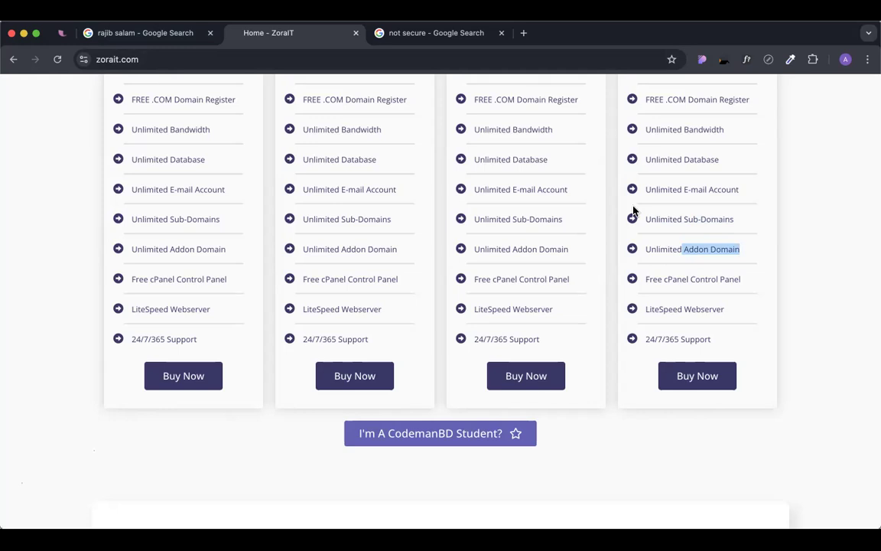
{"action": "triple_click", "coordinate": [667, 248]}
{"action": "left_click", "coordinate": [731, 266]}
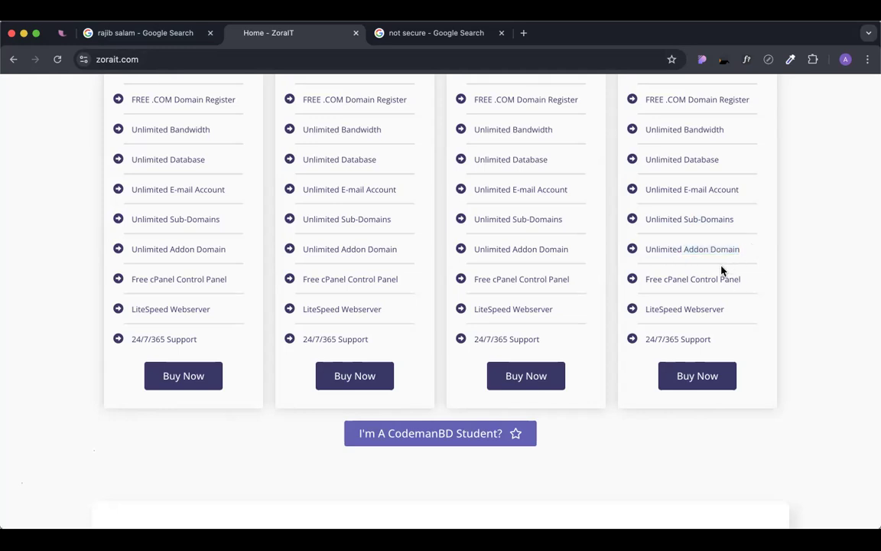
{"action": "left_click_drag", "start_coordinate": [647, 249], "coordinate": [708, 269]}
{"action": "left_click", "coordinate": [708, 271]}
{"action": "left_click_drag", "start_coordinate": [694, 280], "coordinate": [751, 287]}
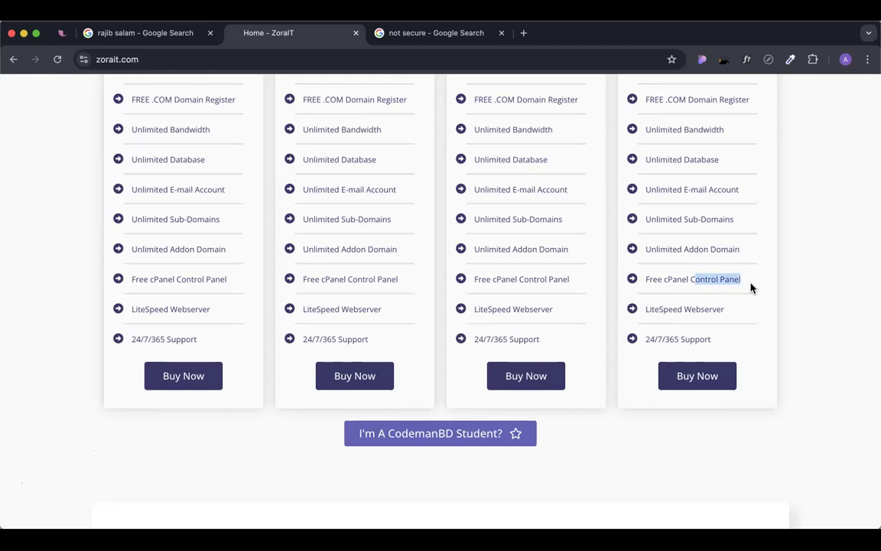
{"action": "left_click", "coordinate": [678, 279]}
Search Google for "HDD vs SSD", correcting the mistyped "HDD vs SSF" query.
{"action": "left_click", "coordinate": [379, 33]}
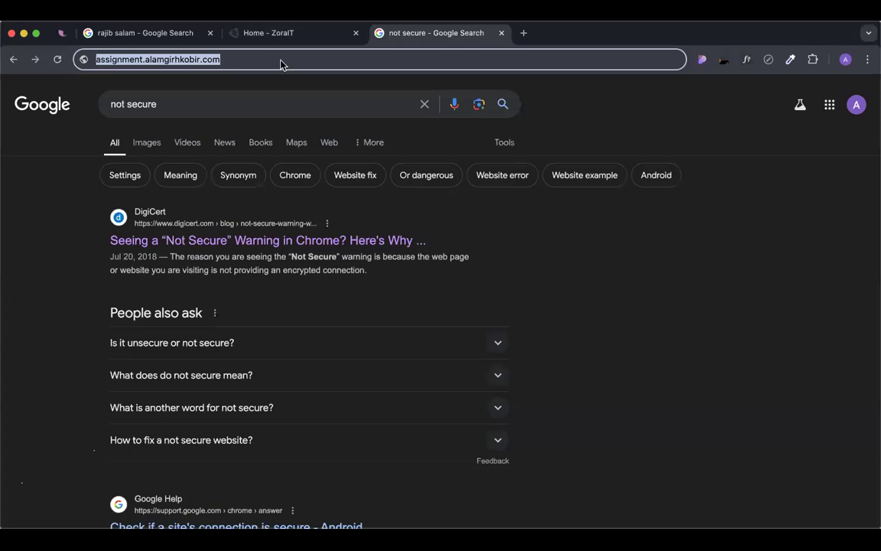
{"action": "type", "text": "HHD"}
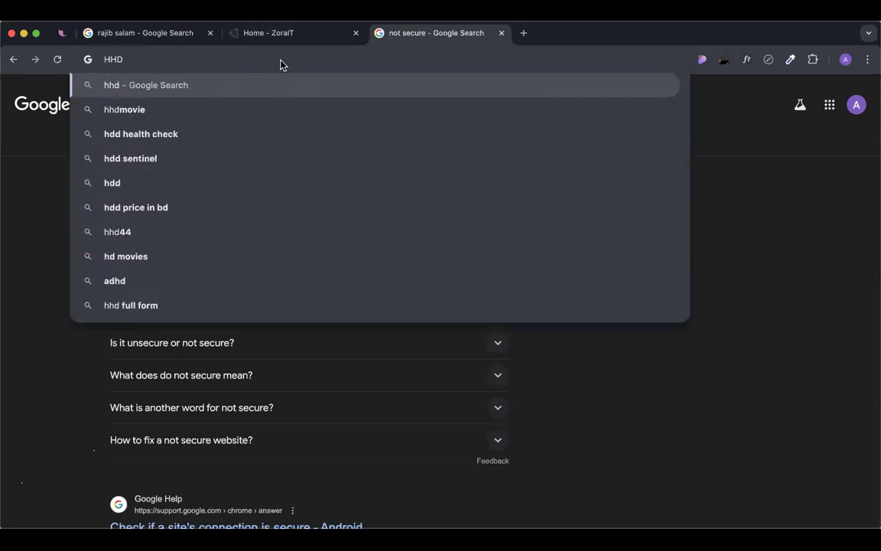
{"action": "key", "text": "BackSpace"}
{"action": "key", "text": "BackSpace"}
{"action": "type", "text": "DD"}
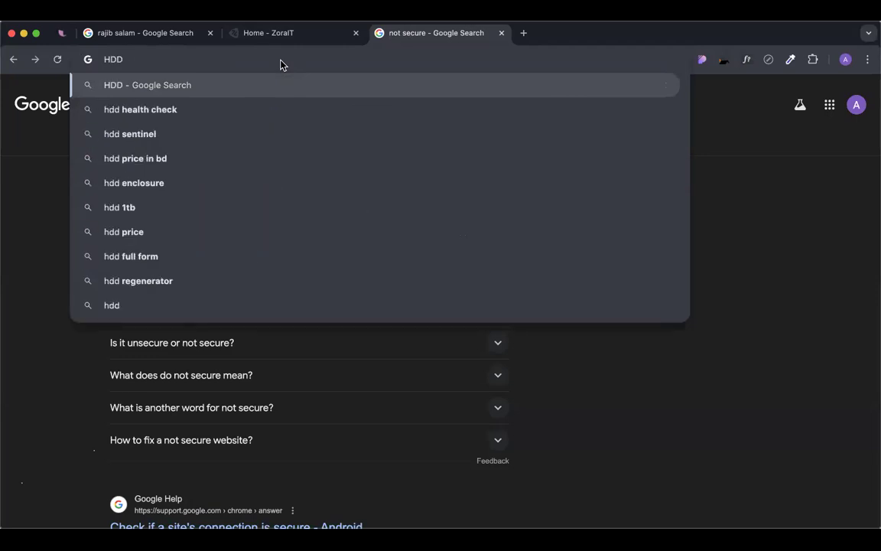
{"action": "type", "text": " vs SSF"}
{"action": "key", "text": "Return"}
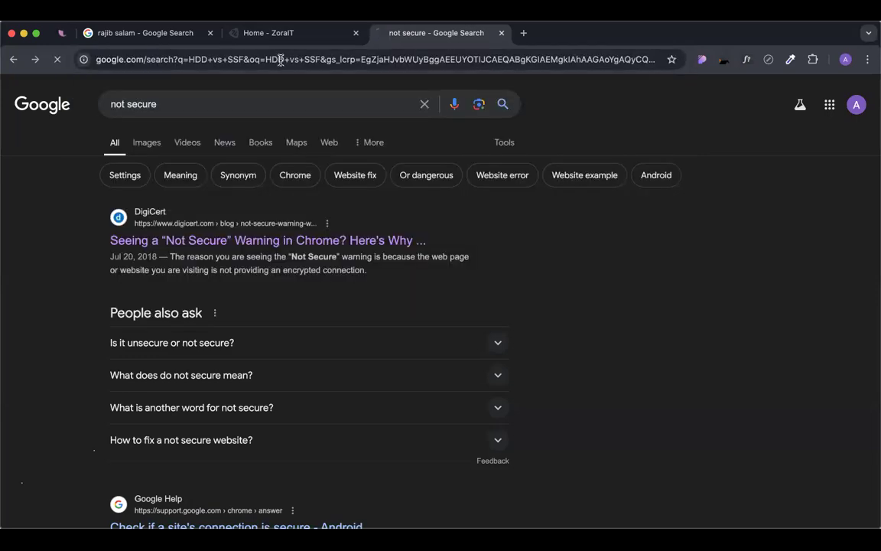
{"action": "left_click", "coordinate": [192, 108]}
{"action": "key", "text": "BackSpace"}
{"action": "type", "text": "D"}
{"action": "key", "text": "Return"}
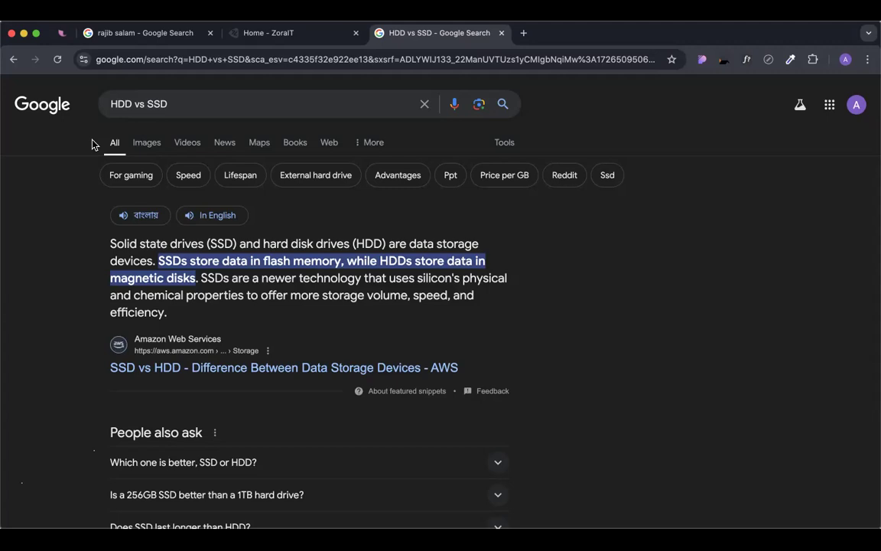
Return to the ZoraIT tab and scroll through the Starter ৳1999 to Dedicated ৳3800 yearly plans.
{"action": "left_click", "coordinate": [260, 36]}
{"action": "scroll", "coordinate": [705, 446], "scroll_direction": "up", "scroll_amount": 5}
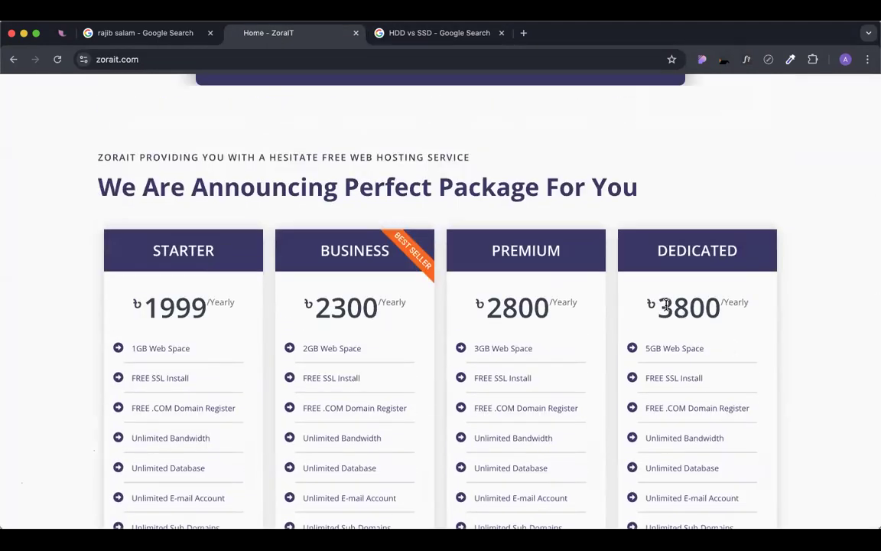
{"action": "scroll", "coordinate": [670, 306], "scroll_direction": "down", "scroll_amount": 2}
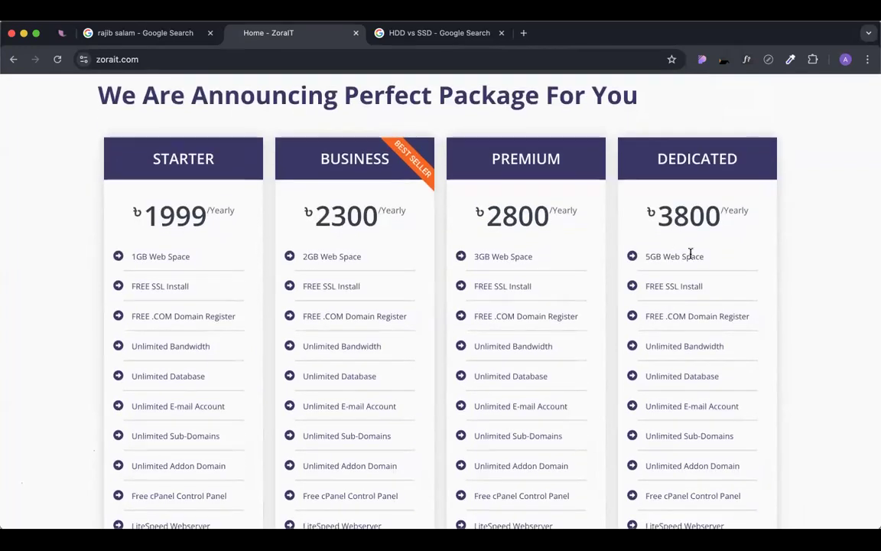
{"action": "scroll", "coordinate": [689, 251], "scroll_direction": "down", "scroll_amount": 4}
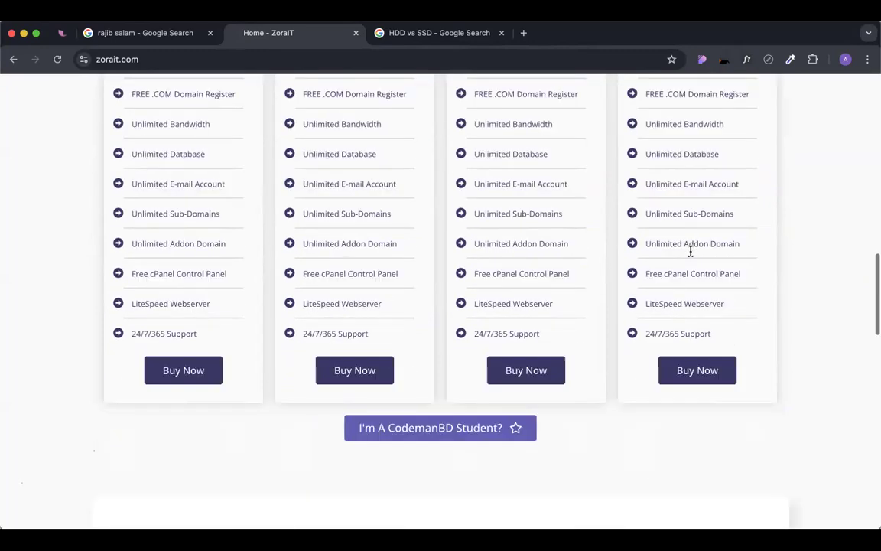
{"action": "scroll", "coordinate": [774, 265], "scroll_direction": "up", "scroll_amount": 2}
{"action": "scroll", "coordinate": [774, 265], "scroll_direction": "up", "scroll_amount": 3}
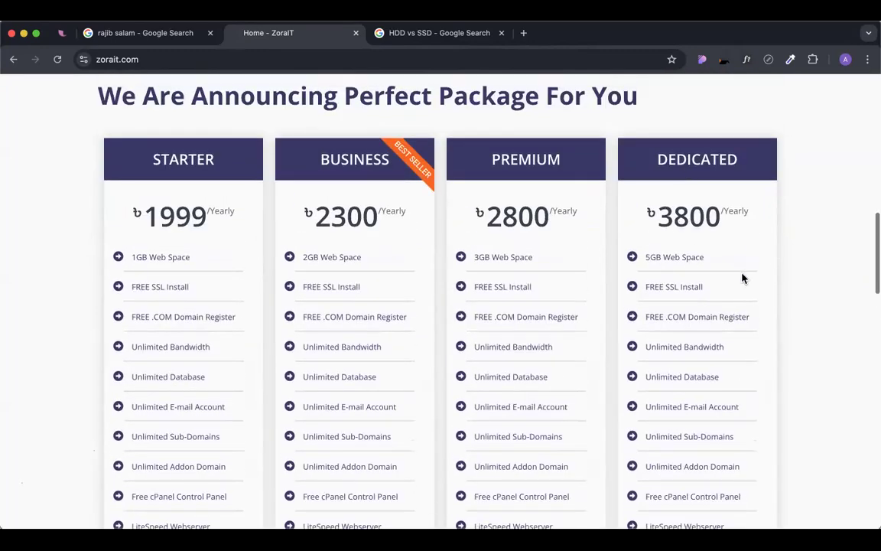
{"action": "scroll", "coordinate": [741, 278], "scroll_direction": "down", "scroll_amount": 5}
{"action": "scroll", "coordinate": [742, 278], "scroll_direction": "up", "scroll_amount": 2}
{"action": "scroll", "coordinate": [741, 278], "scroll_direction": "up", "scroll_amount": 2}
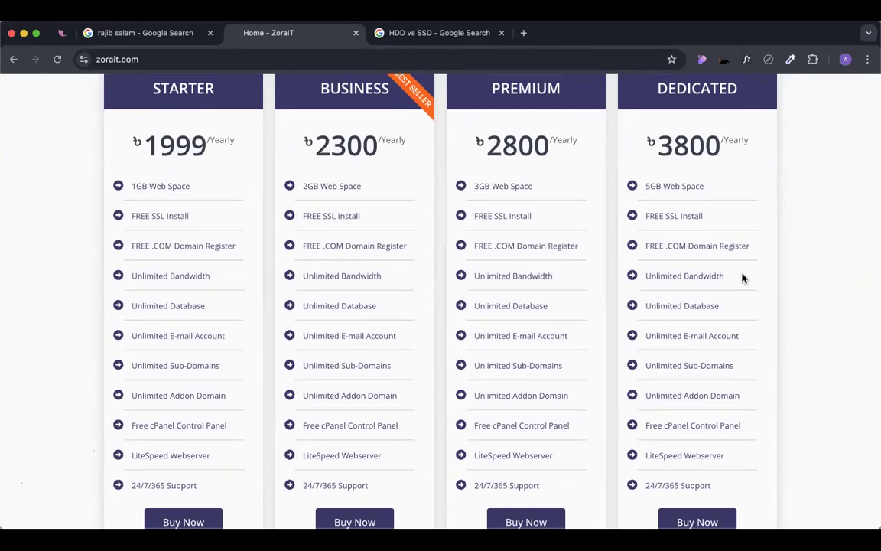
{"action": "scroll", "coordinate": [742, 277], "scroll_direction": "down", "scroll_amount": 3}
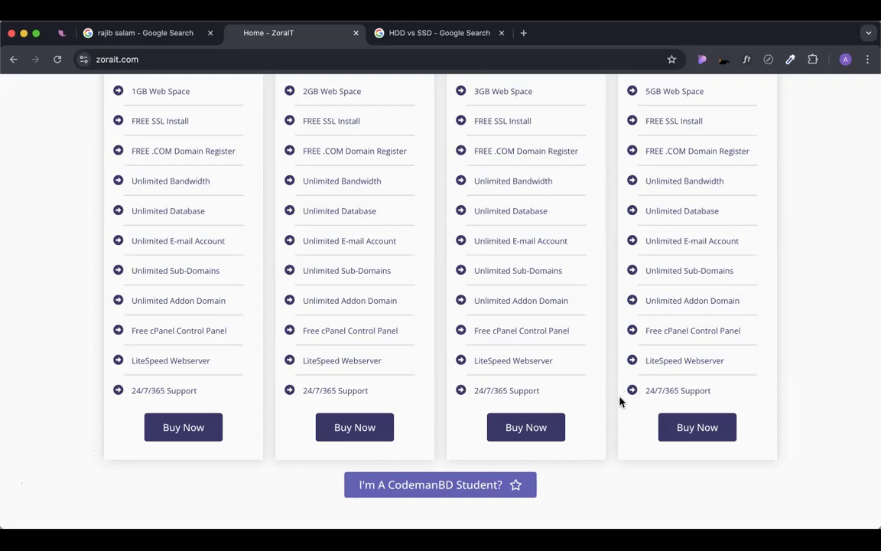
{"action": "scroll", "coordinate": [620, 402], "scroll_direction": "down", "scroll_amount": 3}
{"action": "scroll", "coordinate": [620, 401], "scroll_direction": "up", "scroll_amount": 1}
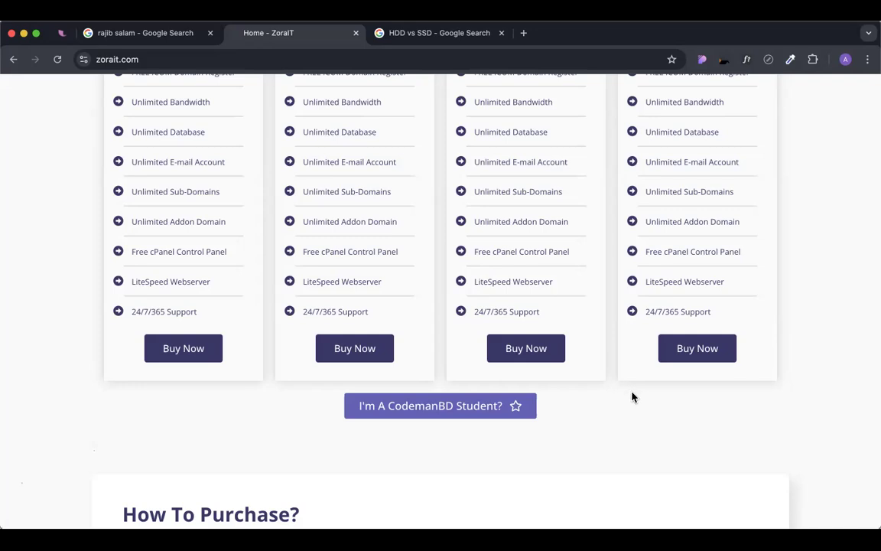
{"action": "scroll", "coordinate": [631, 396], "scroll_direction": "up", "scroll_amount": 5}
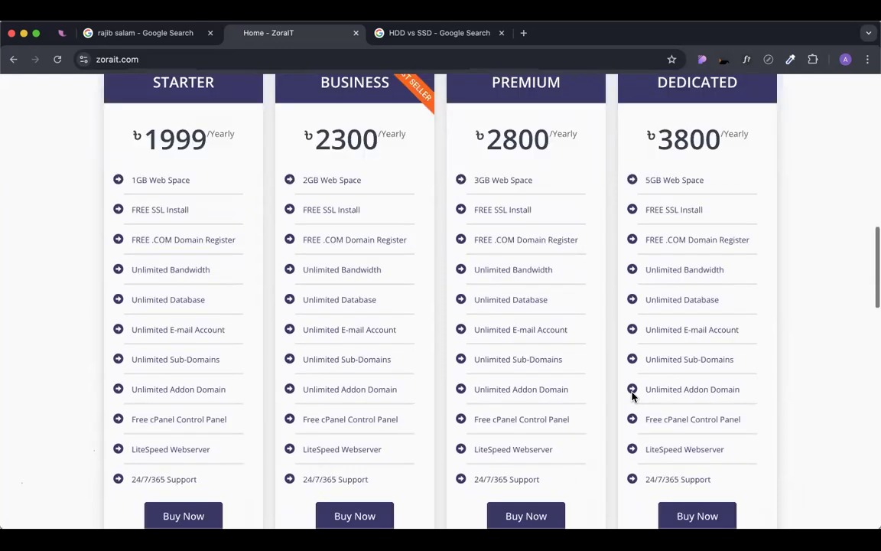
{"action": "scroll", "coordinate": [631, 396], "scroll_direction": "down", "scroll_amount": 5}
{"action": "scroll", "coordinate": [576, 346], "scroll_direction": "up", "scroll_amount": 5}
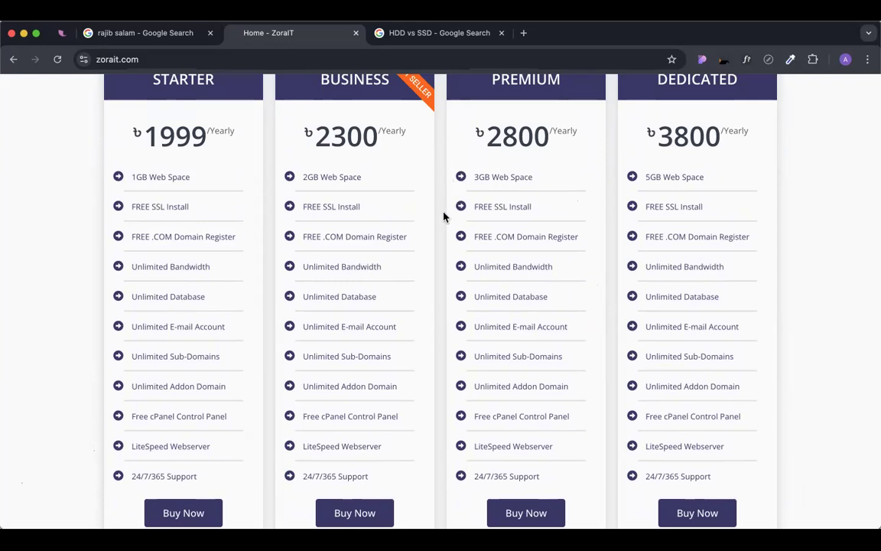
{"action": "scroll", "coordinate": [444, 223], "scroll_direction": "down", "scroll_amount": 2}
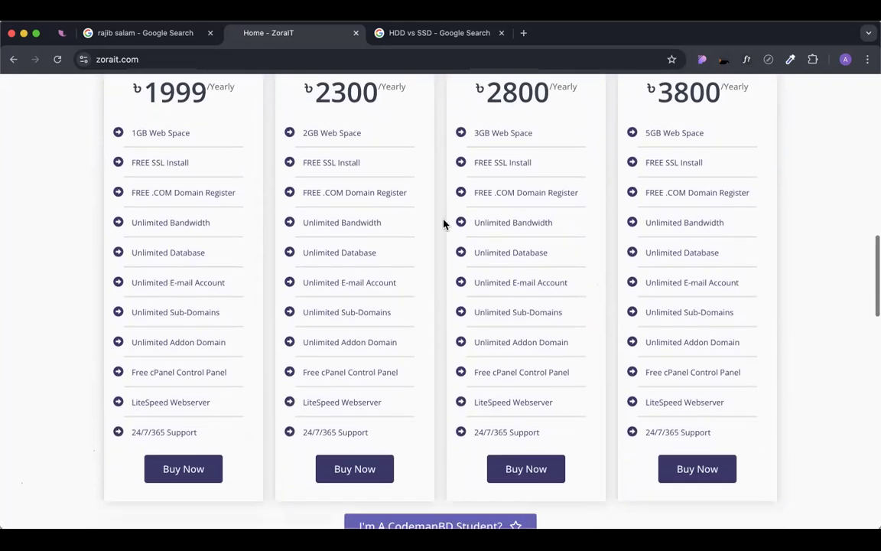
{"action": "scroll", "coordinate": [443, 254], "scroll_direction": "down", "scroll_amount": 1}
{"action": "scroll", "coordinate": [443, 254], "scroll_direction": "up", "scroll_amount": 1}
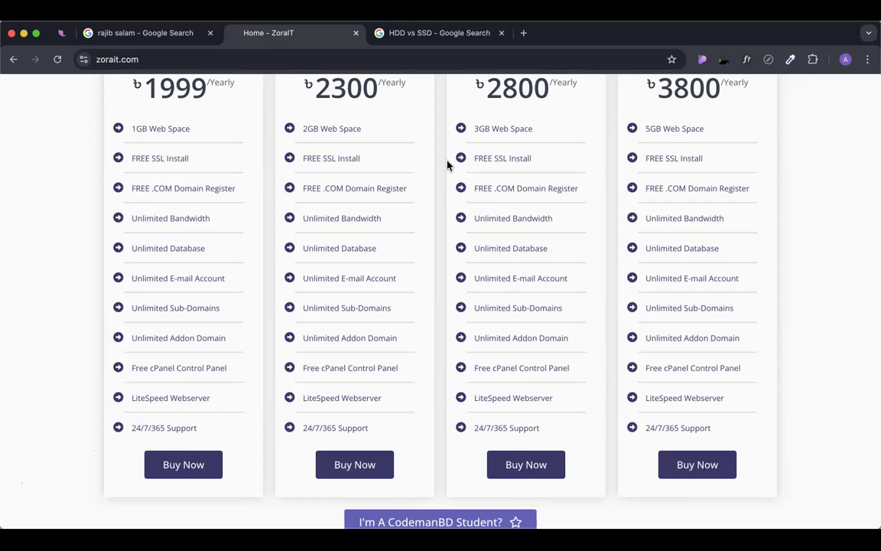
{"action": "scroll", "coordinate": [530, 384], "scroll_direction": "down", "scroll_amount": 2}
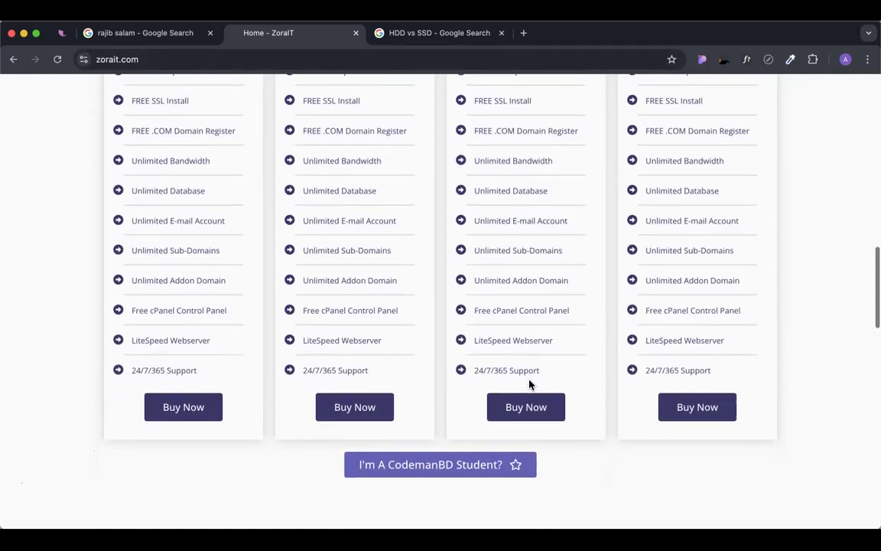
{"action": "scroll", "coordinate": [526, 385], "scroll_direction": "down", "scroll_amount": 1}
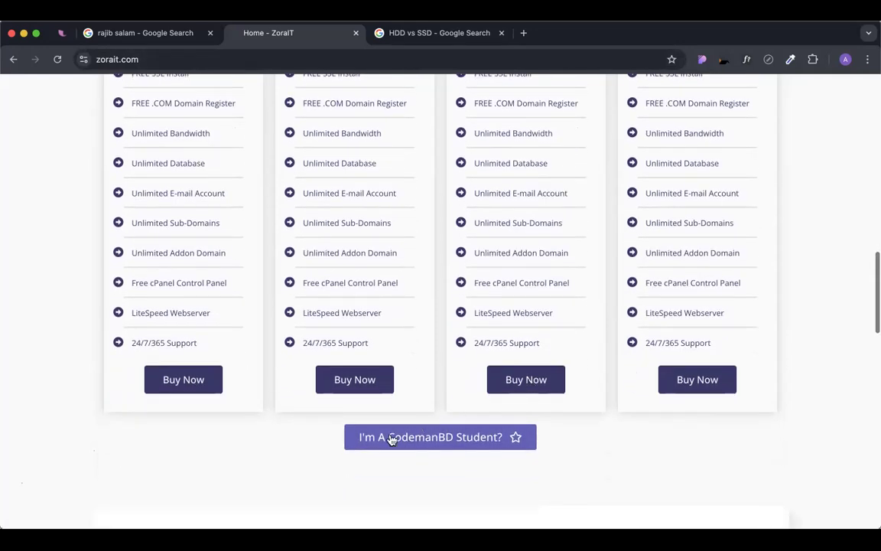
Open the student pricing page and highlight the Dedicated plan's ৳2600 price and 5GB Web Space.
{"action": "left_click", "coordinate": [441, 440]}
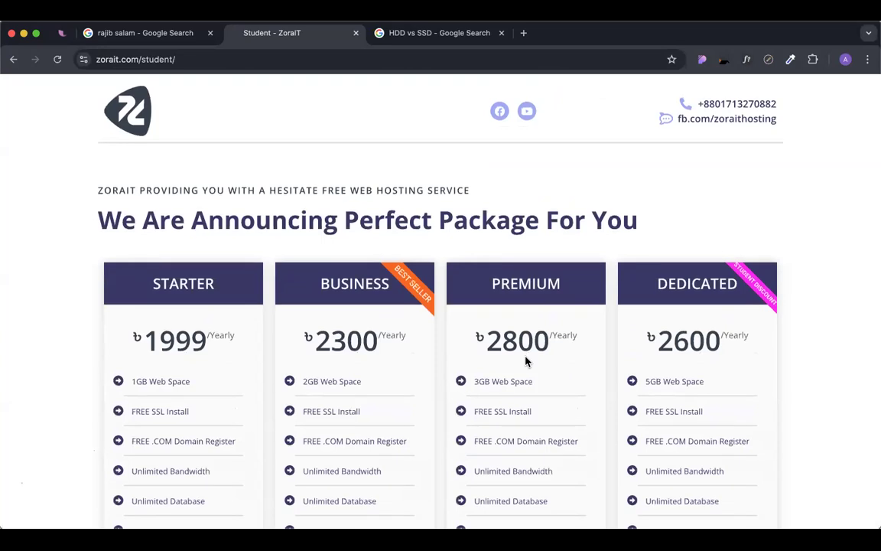
{"action": "scroll", "coordinate": [525, 361], "scroll_direction": "down", "scroll_amount": 2}
{"action": "scroll", "coordinate": [526, 361], "scroll_direction": "down", "scroll_amount": 2}
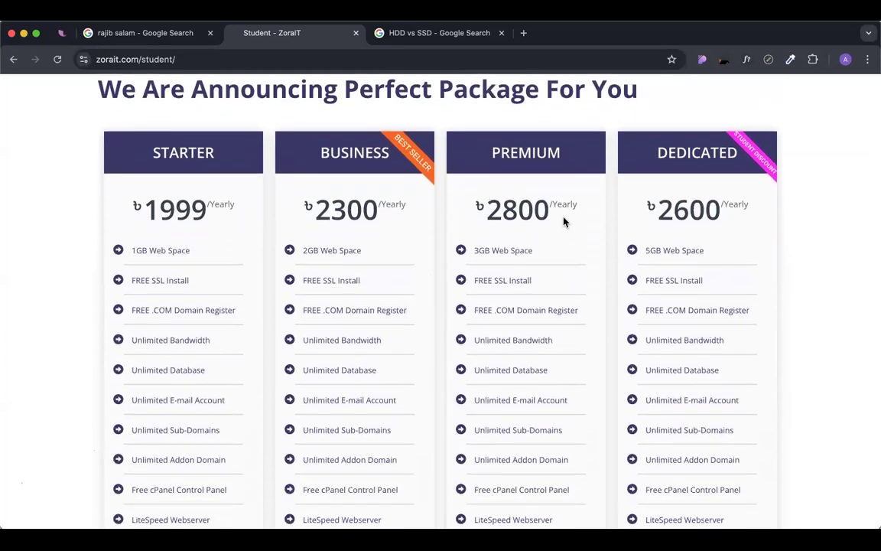
{"action": "left_click_drag", "start_coordinate": [641, 216], "coordinate": [724, 203]}
{"action": "left_click", "coordinate": [735, 209]}
{"action": "left_click_drag", "start_coordinate": [644, 252], "coordinate": [710, 254]}
{"action": "left_click", "coordinate": [740, 243]}
{"action": "scroll", "coordinate": [627, 233], "scroll_direction": "down", "scroll_amount": 3}
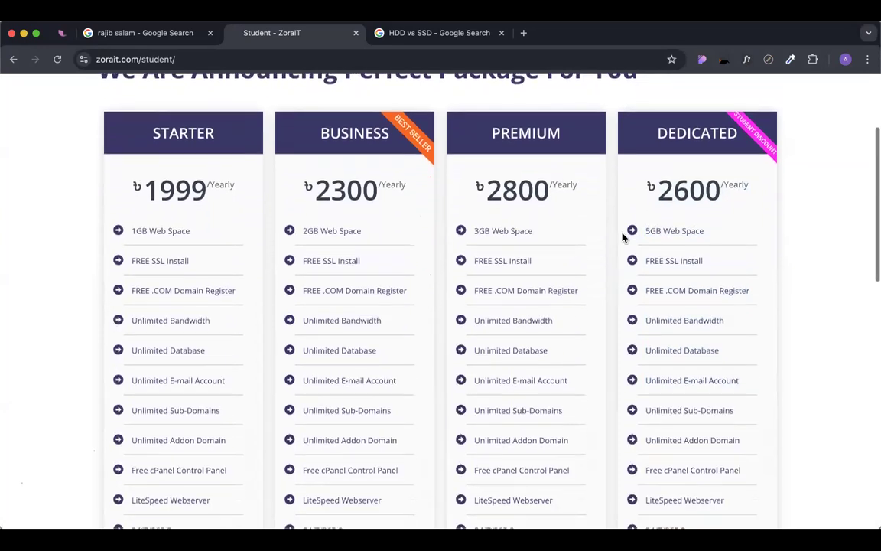
Go back to the ZoraIT home page, reopen the student packages, and highlight the Dedicated price.
{"action": "left_click", "coordinate": [14, 59]}
{"action": "scroll", "coordinate": [268, 220], "scroll_direction": "up", "scroll_amount": 4}
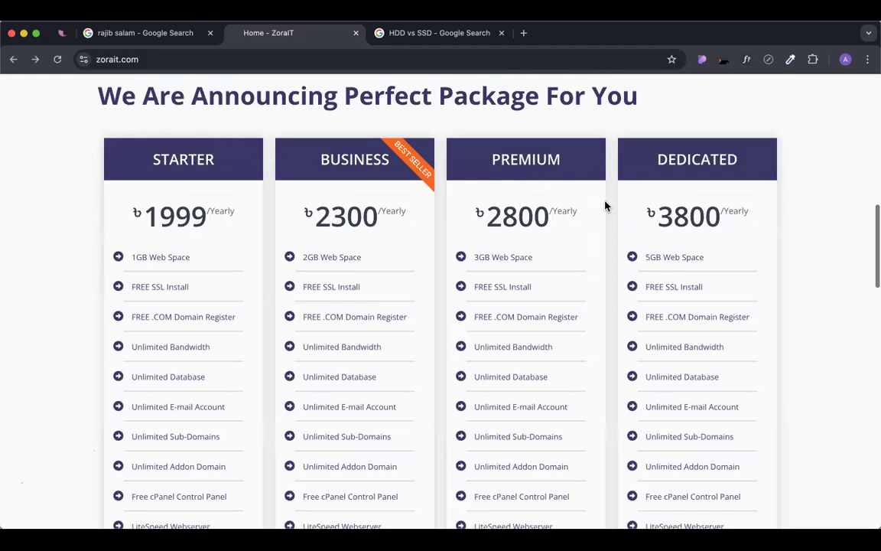
{"action": "left_click_drag", "start_coordinate": [646, 217], "coordinate": [735, 230]}
{"action": "scroll", "coordinate": [743, 231], "scroll_direction": "down", "scroll_amount": 10}
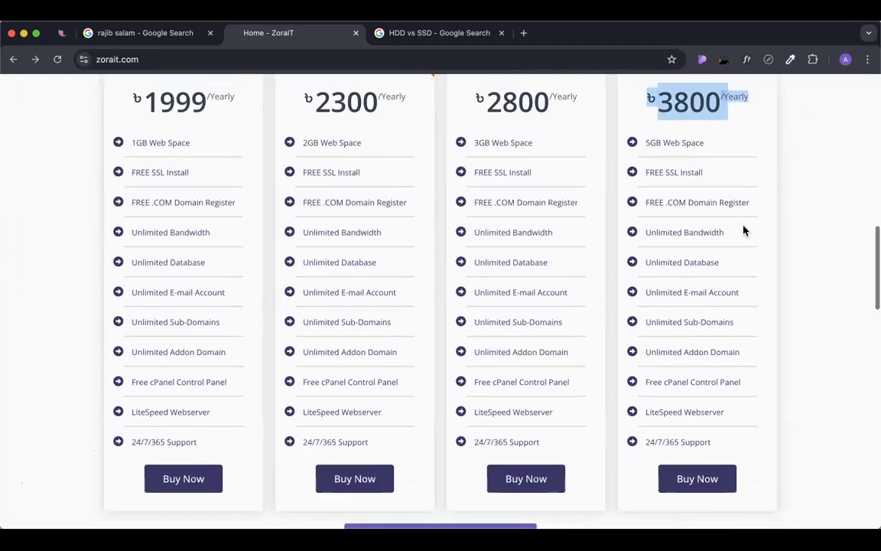
{"action": "left_click", "coordinate": [480, 295]}
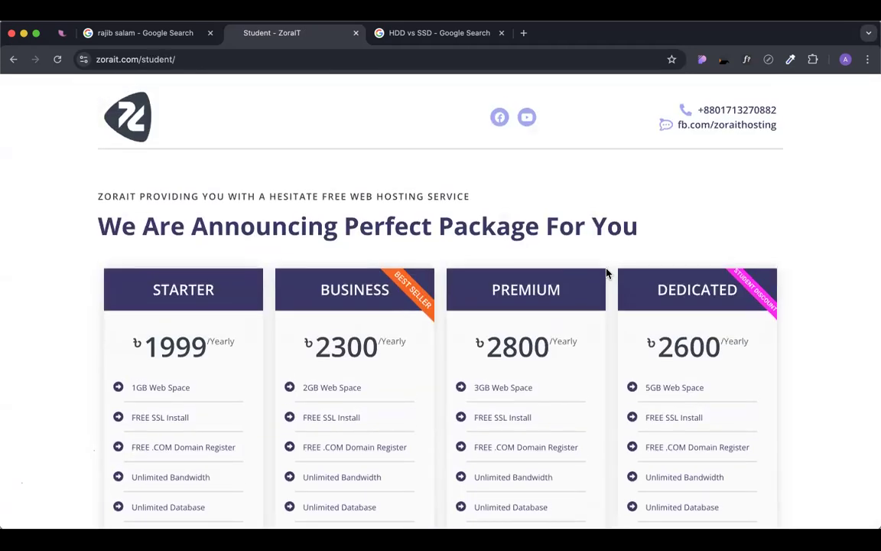
{"action": "scroll", "coordinate": [608, 273], "scroll_direction": "down", "scroll_amount": 2}
{"action": "left_click_drag", "start_coordinate": [647, 270], "coordinate": [761, 273]}
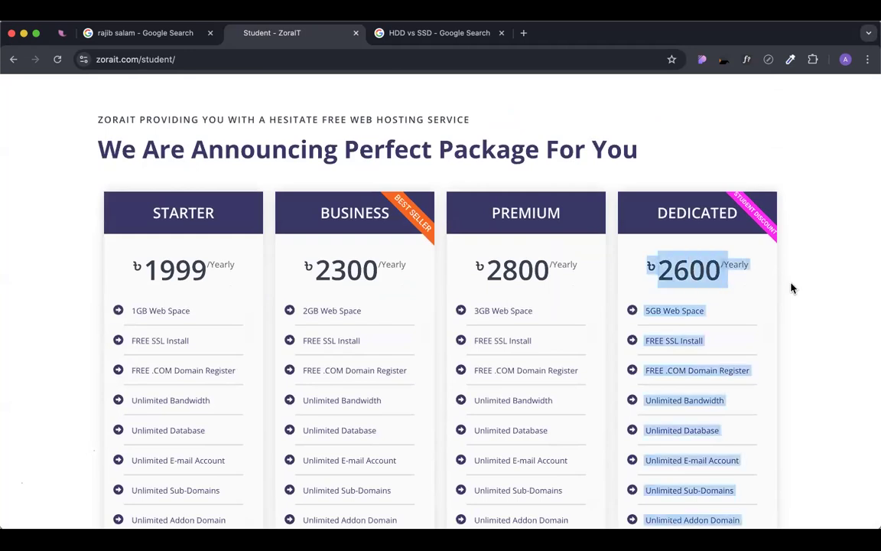
{"action": "left_click", "coordinate": [730, 299]}
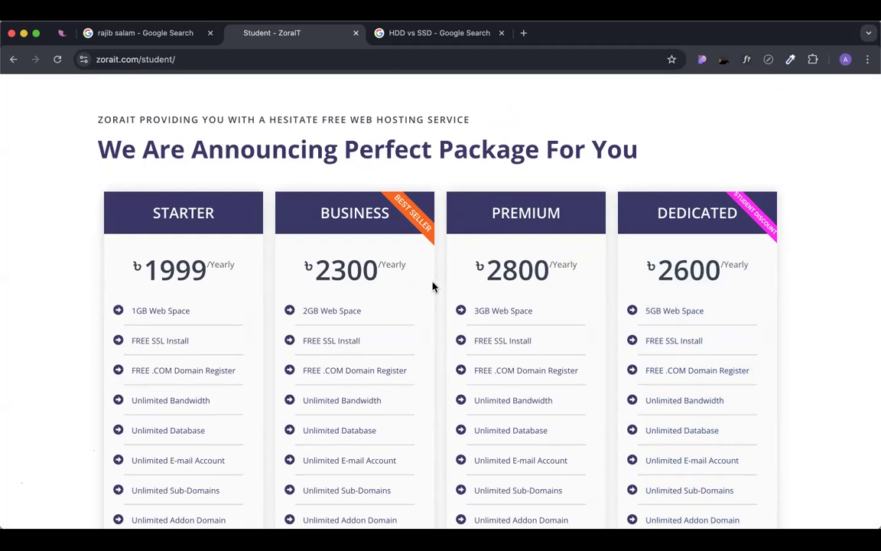
Compare the Starter ৳1999, Business and Dedicated ৳2600 student plans, then buy the Dedicated plan.
{"action": "left_click_drag", "start_coordinate": [130, 271], "coordinate": [237, 278]}
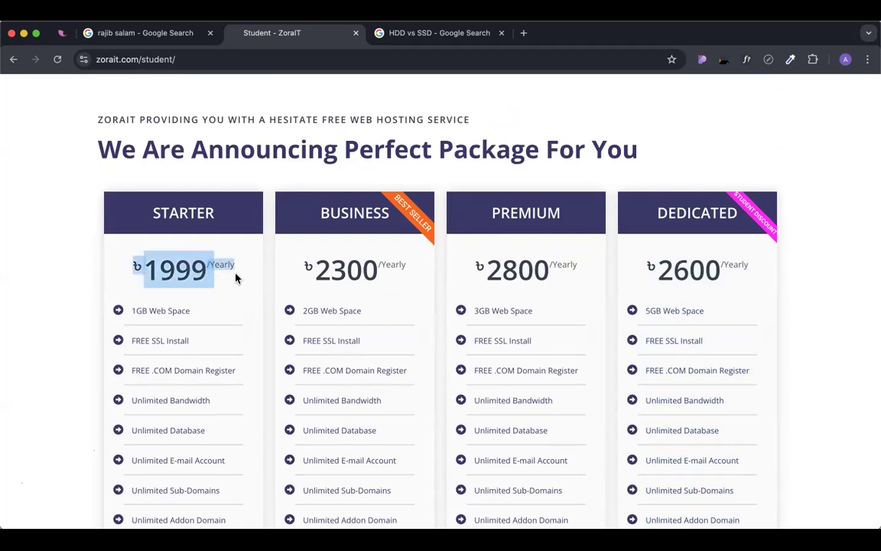
{"action": "left_click_drag", "start_coordinate": [303, 271], "coordinate": [409, 274]}
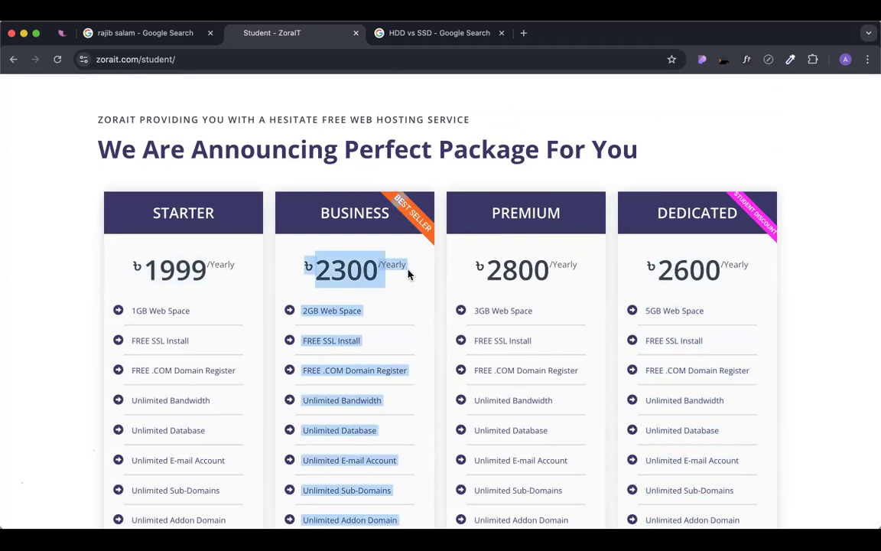
{"action": "left_click", "coordinate": [409, 274]}
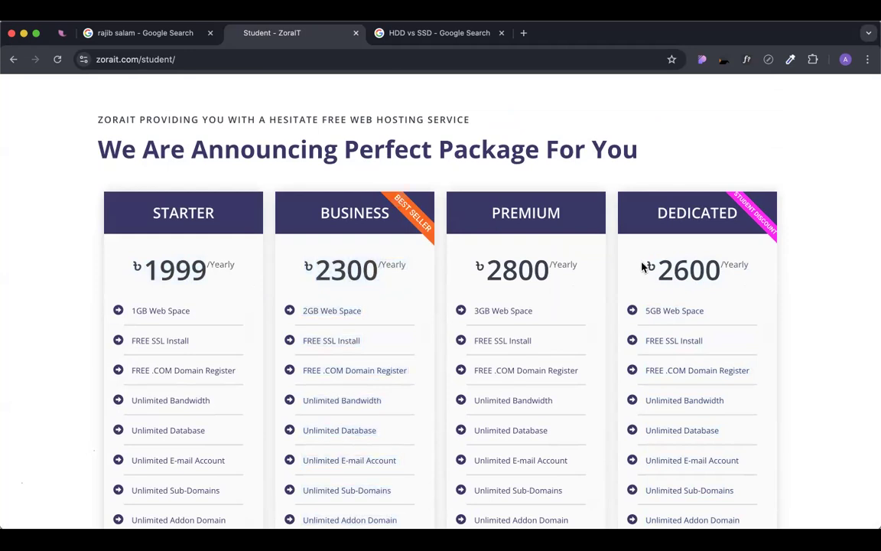
{"action": "left_click_drag", "start_coordinate": [646, 269], "coordinate": [739, 264]}
{"action": "left_click", "coordinate": [745, 285]}
{"action": "scroll", "coordinate": [743, 286], "scroll_direction": "down", "scroll_amount": 1}
{"action": "left_click_drag", "start_coordinate": [650, 232], "coordinate": [760, 241]}
{"action": "left_click", "coordinate": [759, 240]}
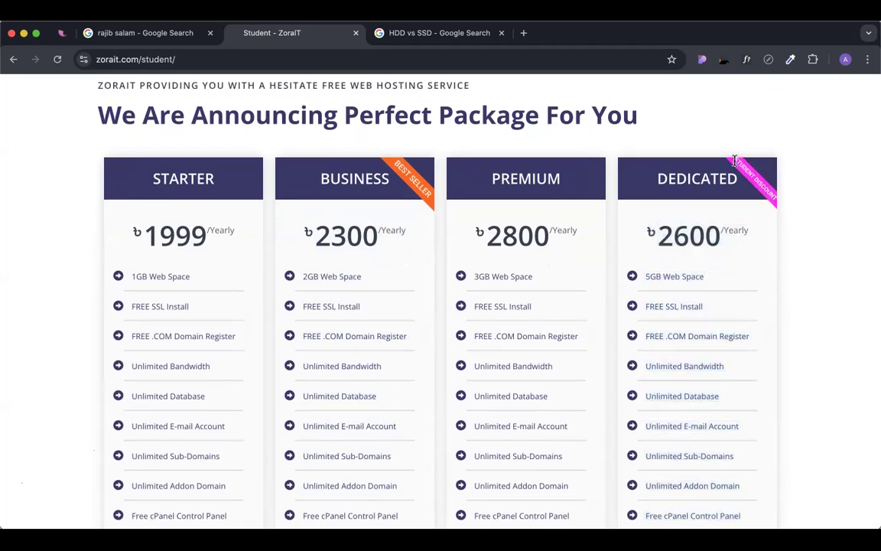
{"action": "left_click_drag", "start_coordinate": [757, 177], "coordinate": [782, 206]}
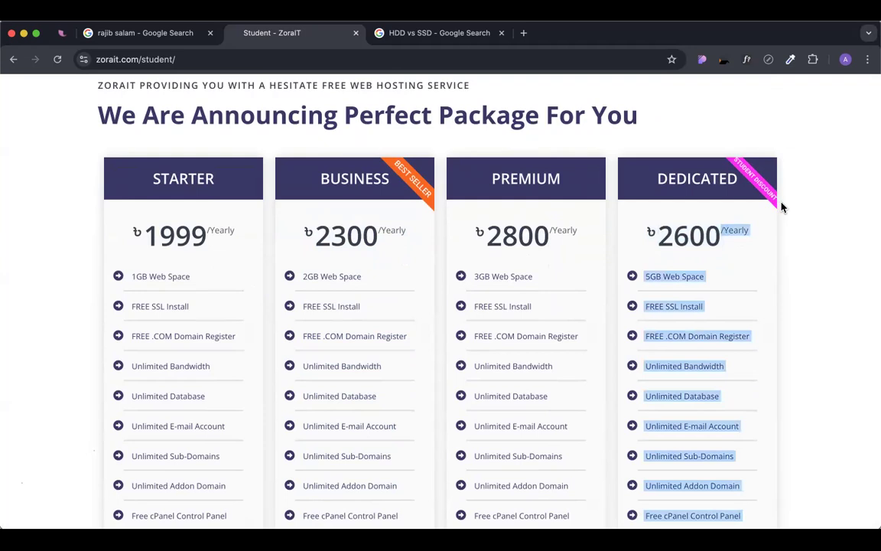
{"action": "left_click", "coordinate": [748, 242]}
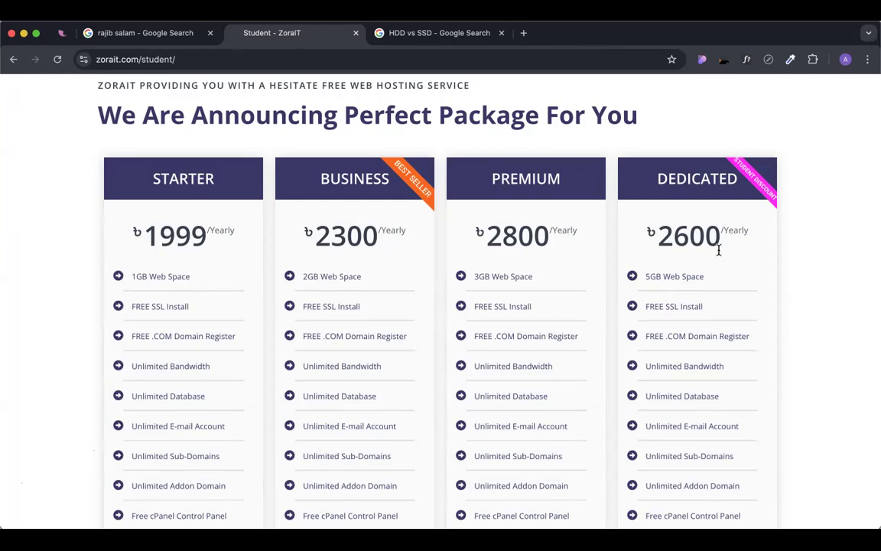
{"action": "scroll", "coordinate": [671, 309], "scroll_direction": "down", "scroll_amount": 6}
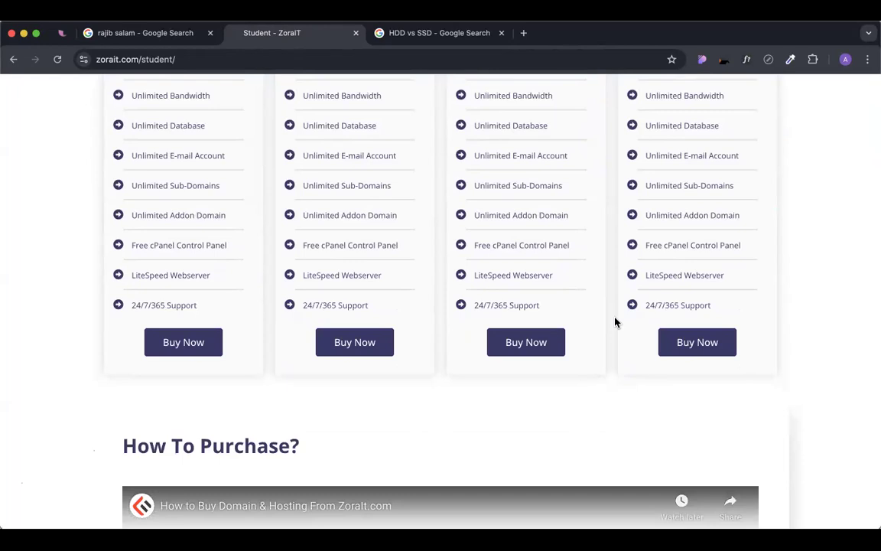
{"action": "left_click", "coordinate": [718, 339]}
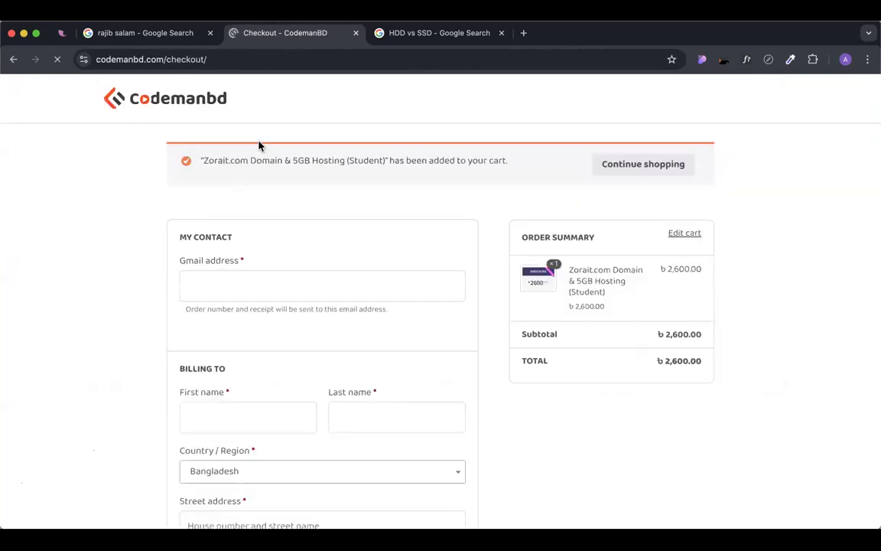
Reveal the optional order notes box, agree to the Terms & Conditions, and start writing a note.
{"action": "scroll", "coordinate": [233, 302], "scroll_direction": "down", "scroll_amount": 1}
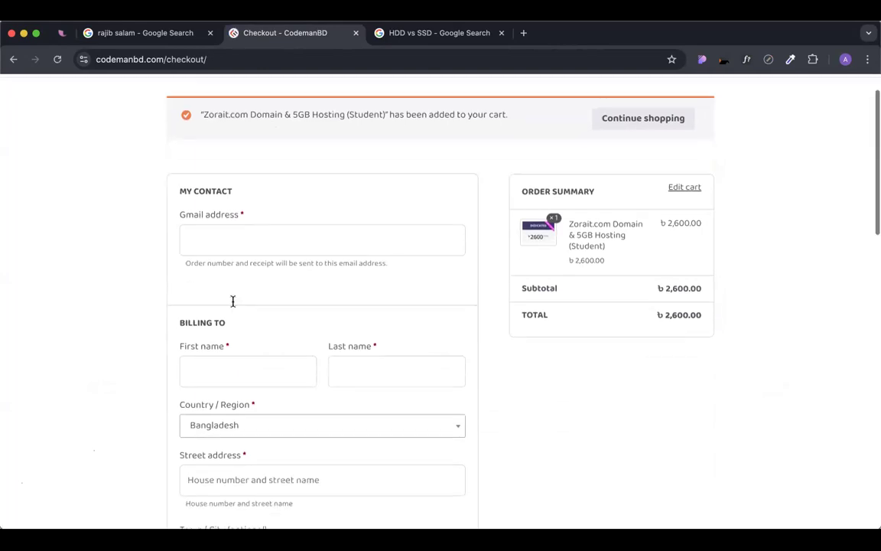
{"action": "scroll", "coordinate": [233, 302], "scroll_direction": "down", "scroll_amount": 1}
{"action": "scroll", "coordinate": [315, 410], "scroll_direction": "down", "scroll_amount": 4}
{"action": "scroll", "coordinate": [308, 375], "scroll_direction": "down", "scroll_amount": 5}
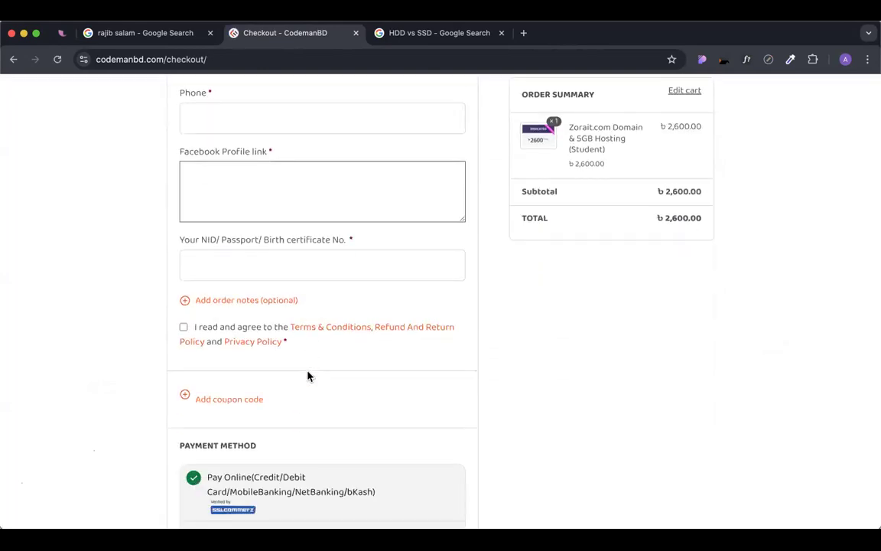
{"action": "scroll", "coordinate": [308, 374], "scroll_direction": "down", "scroll_amount": 3}
{"action": "scroll", "coordinate": [308, 371], "scroll_direction": "up", "scroll_amount": 3}
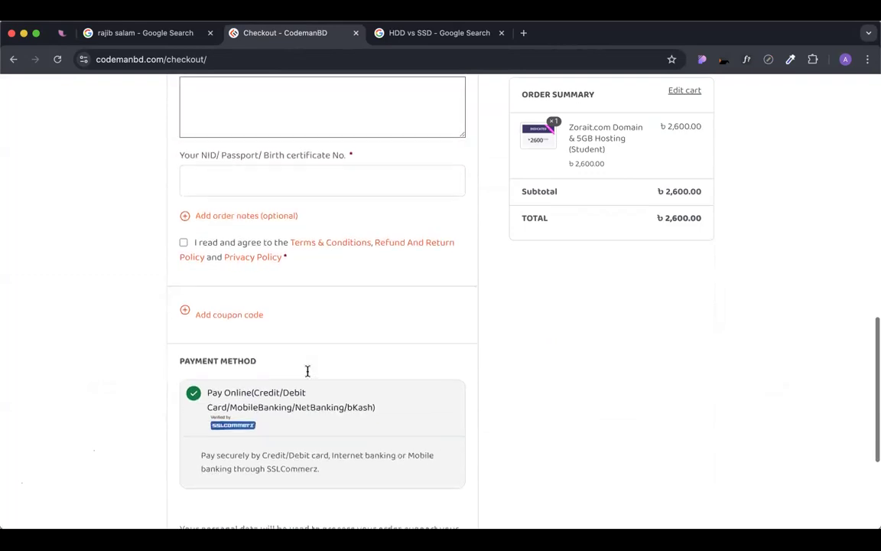
{"action": "scroll", "coordinate": [174, 323], "scroll_direction": "up", "scroll_amount": 1}
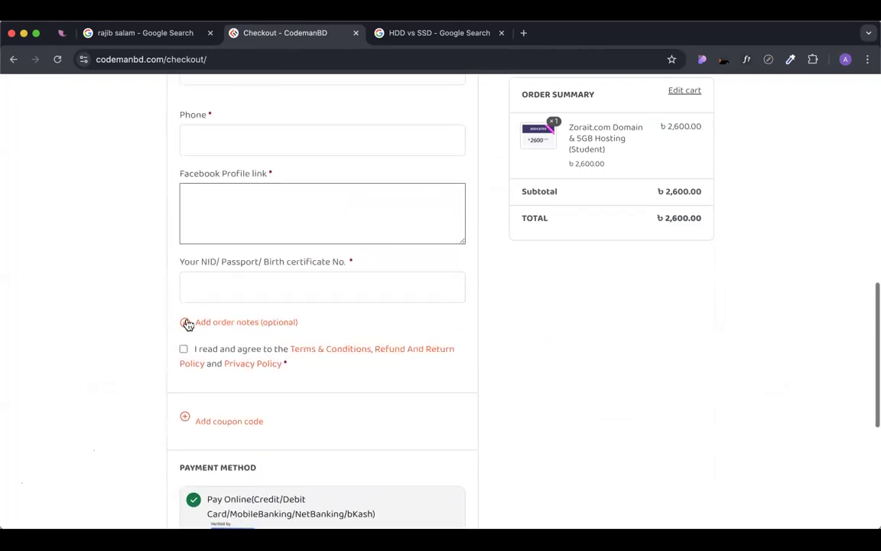
{"action": "left_click", "coordinate": [185, 324]}
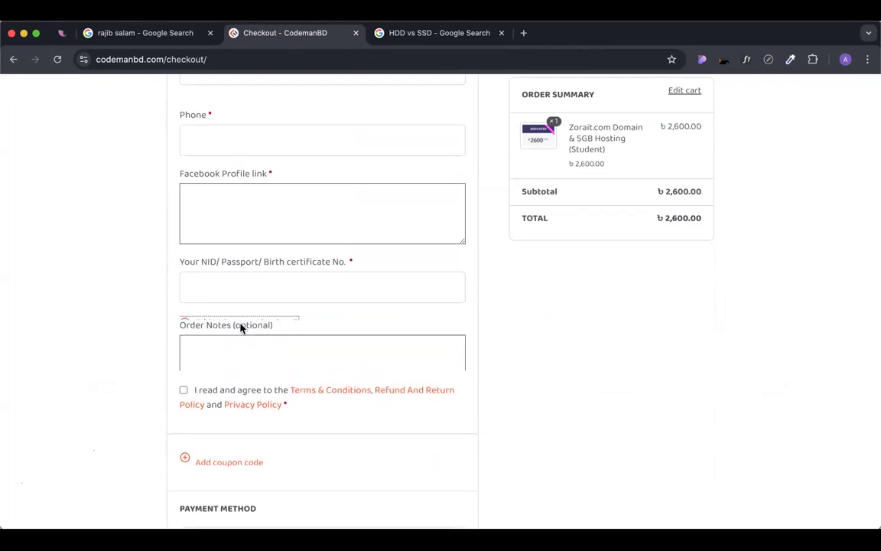
{"action": "scroll", "coordinate": [191, 358], "scroll_direction": "down", "scroll_amount": 1}
{"action": "left_click", "coordinate": [185, 351]}
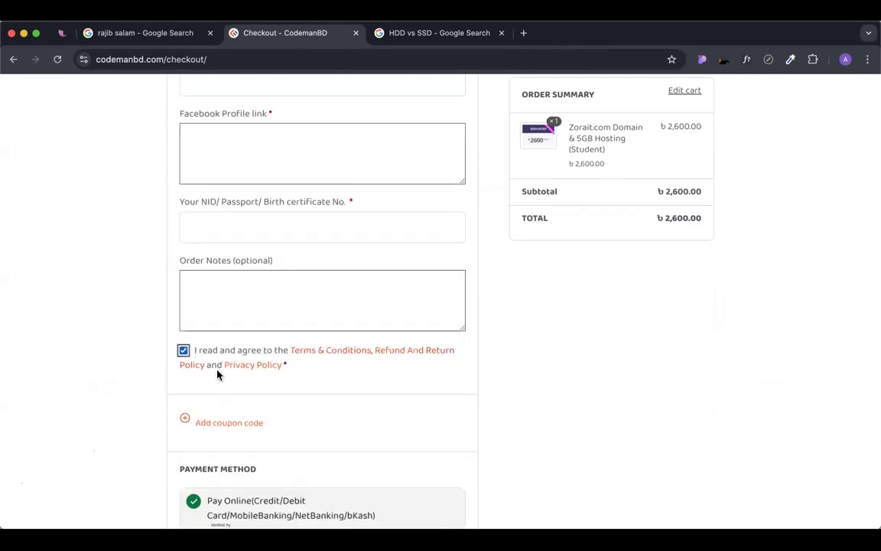
{"action": "left_click", "coordinate": [249, 292]}
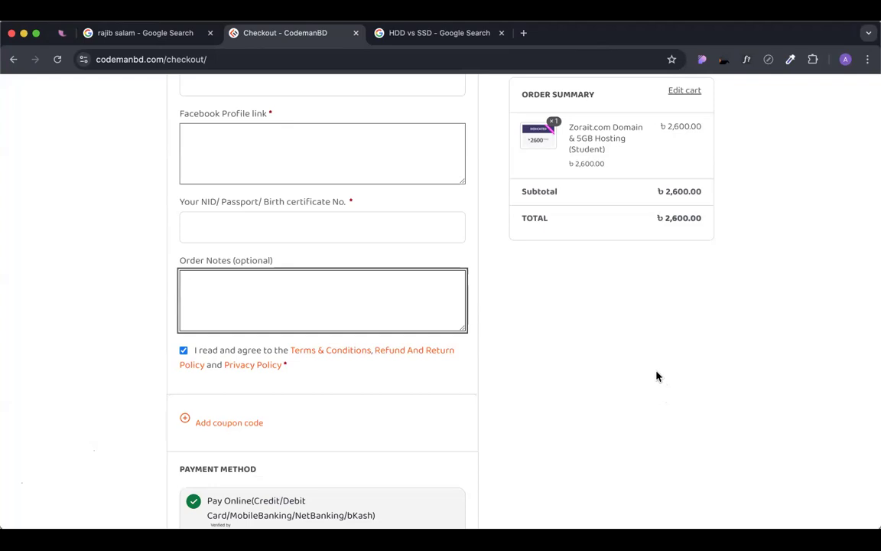
Enter the wanted .com domain name in Order Notes, removing the space inside it.
{"action": "type", "text": "SR SHAHIN.com"}
{"action": "key", "text": "super+Left"}
{"action": "key", "text": "Right"}
{"action": "key", "text": "Right"}
{"action": "key", "text": "BackSpace"}
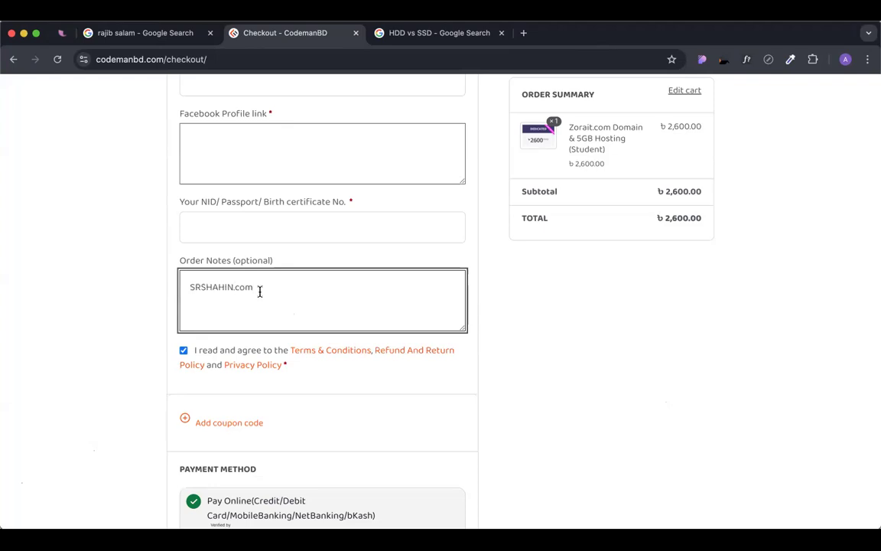
{"action": "double_click", "coordinate": [208, 284]}
{"action": "double_click", "coordinate": [258, 285]}
{"action": "left_click", "coordinate": [260, 286]}
Add 280 on a second line below the domain name and finish editing the notes.
{"action": "key", "text": "Return"}
{"action": "type", "text": "280"}
{"action": "left_click", "coordinate": [102, 325]}
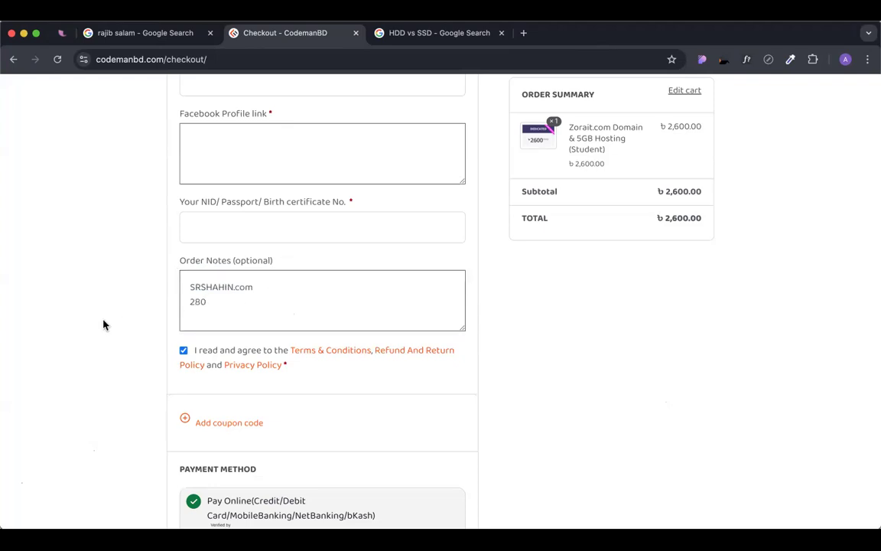
{"action": "double_click", "coordinate": [236, 300]}
{"action": "left_click", "coordinate": [273, 287]}
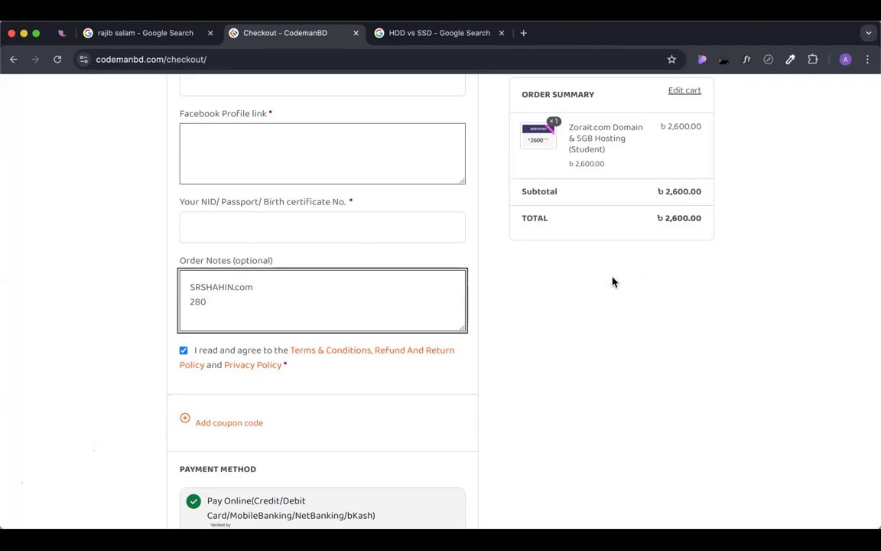
{"action": "left_click", "coordinate": [540, 320]}
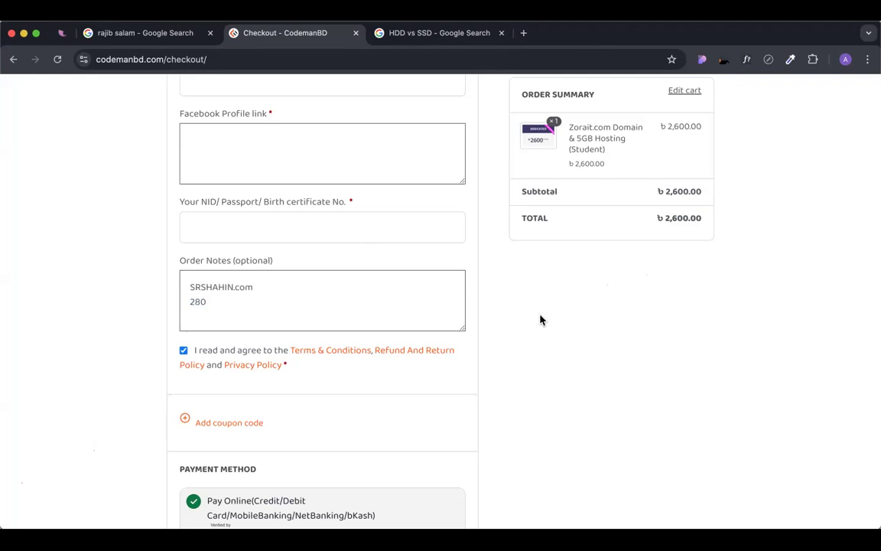
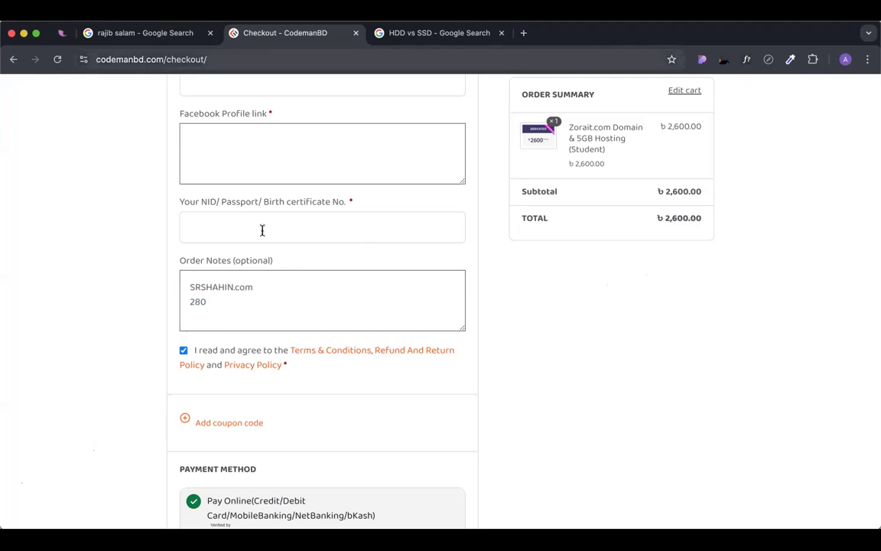
Try out edits to the domain line in the checkout order notes, removing each added character.
{"action": "left_click", "coordinate": [200, 285]}
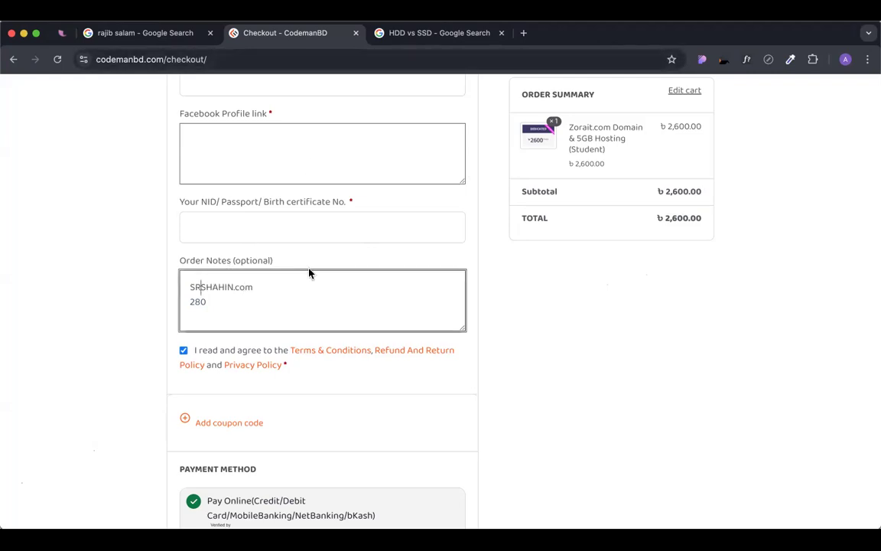
{"action": "type", "text": "-"}
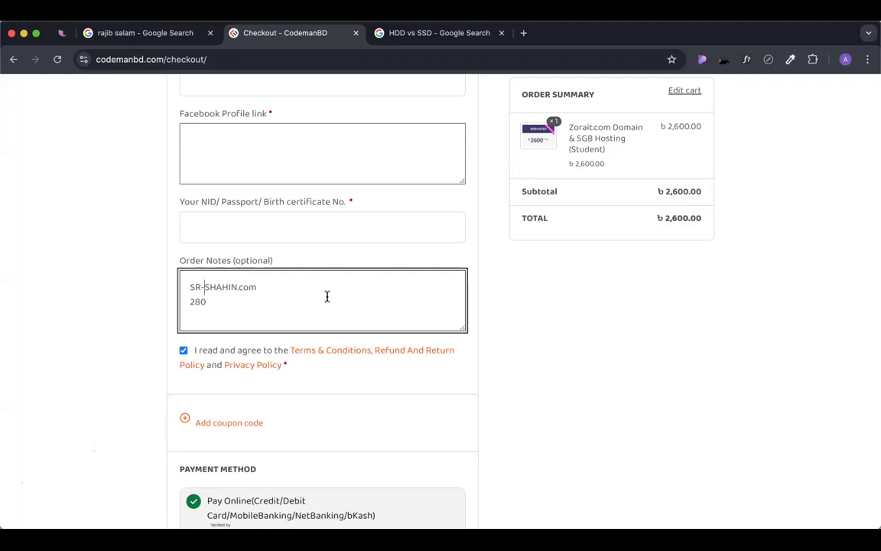
{"action": "key", "text": "BackSpace"}
{"action": "key", "text": "super+Left"}
{"action": "type", "text": "ds"}
{"action": "key", "text": "BackSpace"}
{"action": "key", "text": "BackSpace"}
{"action": "type", "text": "onl"}
{"action": "key", "text": "BackSpace"}
{"action": "key", "text": "BackSpace"}
{"action": "key", "text": "BackSpace"}
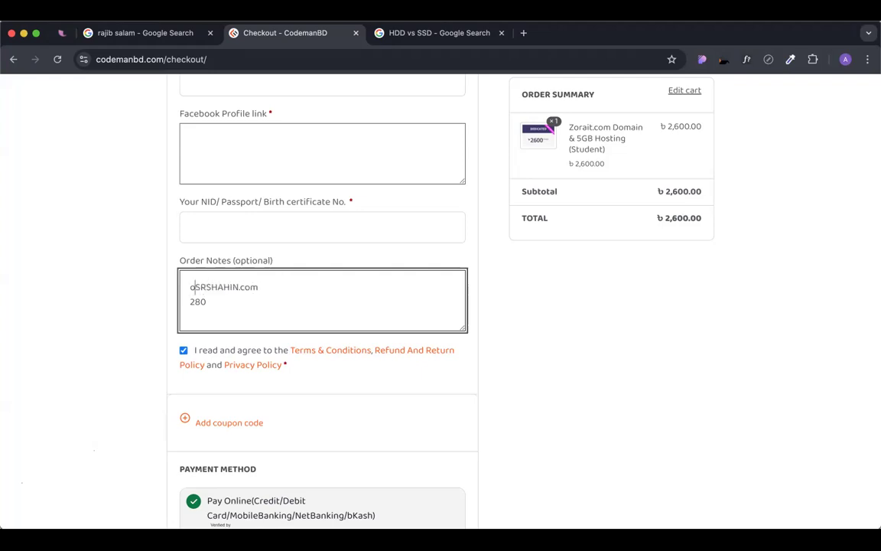
{"action": "key", "text": "Right"}
{"action": "key", "text": "Right"}
{"action": "key", "text": "Right"}
{"action": "key", "text": "Right"}
{"action": "key", "text": "Right"}
{"action": "key", "text": "Right"}
{"action": "key", "text": "Right"}
{"action": "key", "text": "Right"}
{"action": "type", "text": "off"}
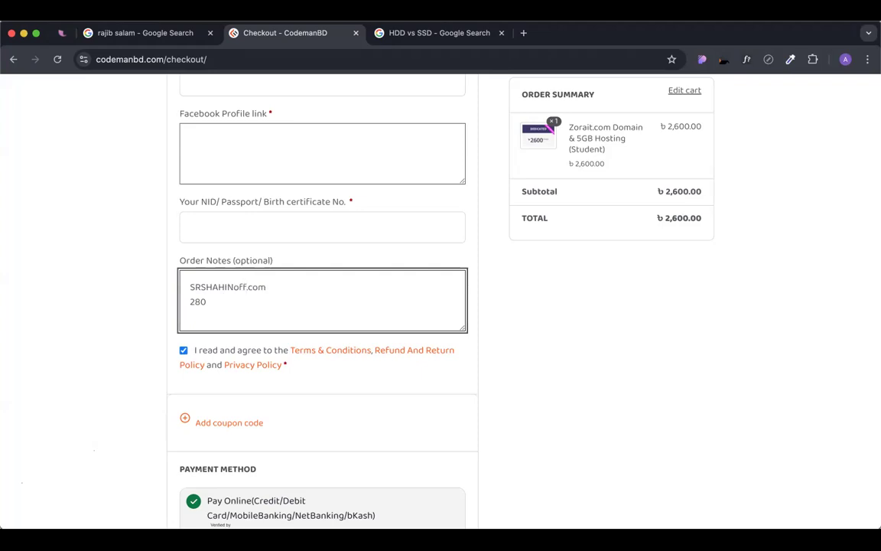
{"action": "key", "text": "BackSpace"}
{"action": "key", "text": "BackSpace"}
{"action": "key", "text": "BackSpace"}
Replace the name part of the note's domain with 'adsfgd'.
{"action": "scroll", "coordinate": [295, 425], "scroll_direction": "down", "scroll_amount": 5}
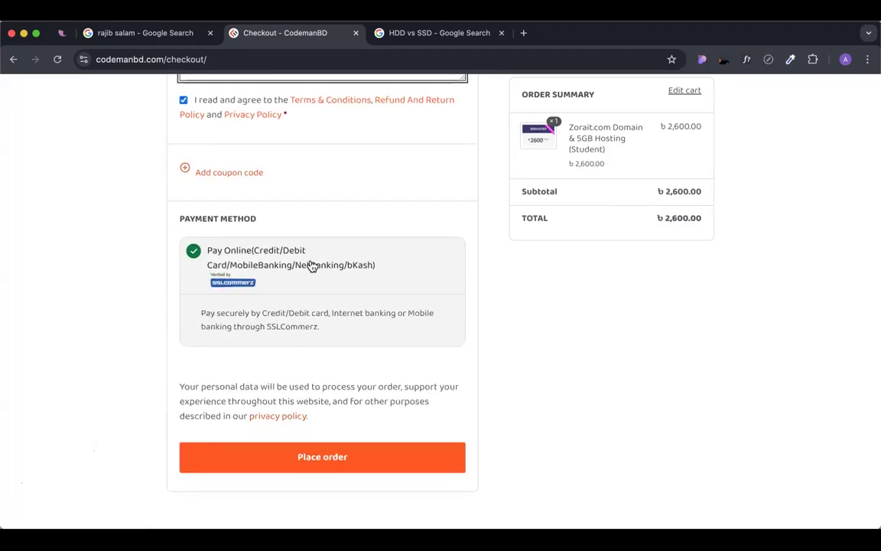
{"action": "scroll", "coordinate": [312, 265], "scroll_direction": "down", "scroll_amount": 1}
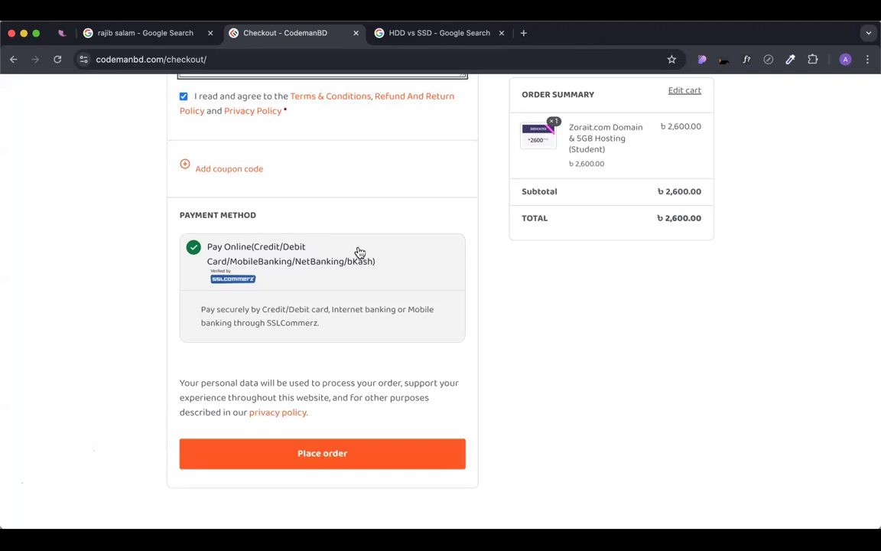
{"action": "scroll", "coordinate": [358, 251], "scroll_direction": "up", "scroll_amount": 4}
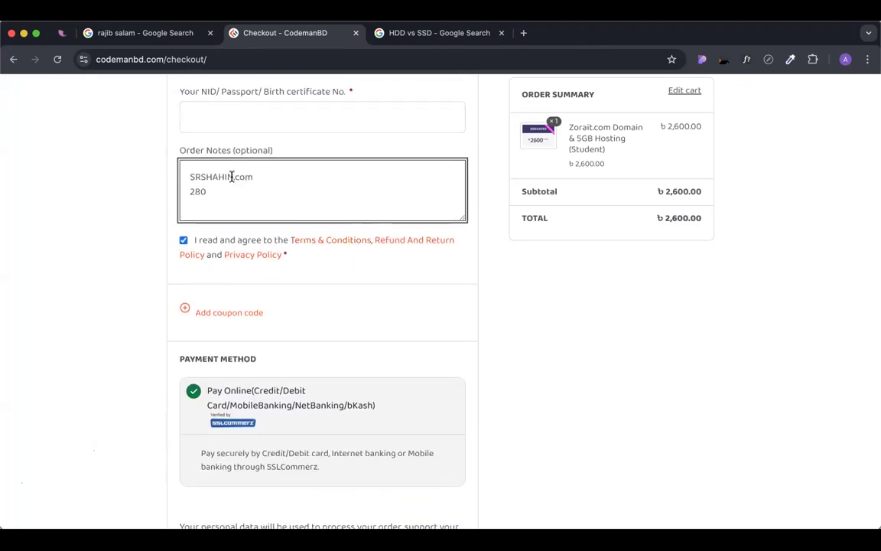
{"action": "left_click_drag", "start_coordinate": [232, 177], "coordinate": [172, 184]}
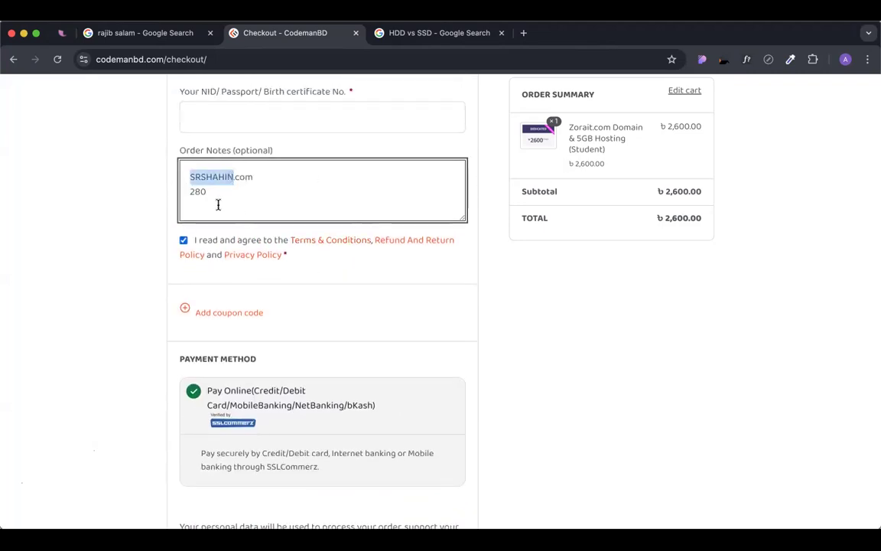
{"action": "scroll", "coordinate": [309, 299], "scroll_direction": "down", "scroll_amount": 1}
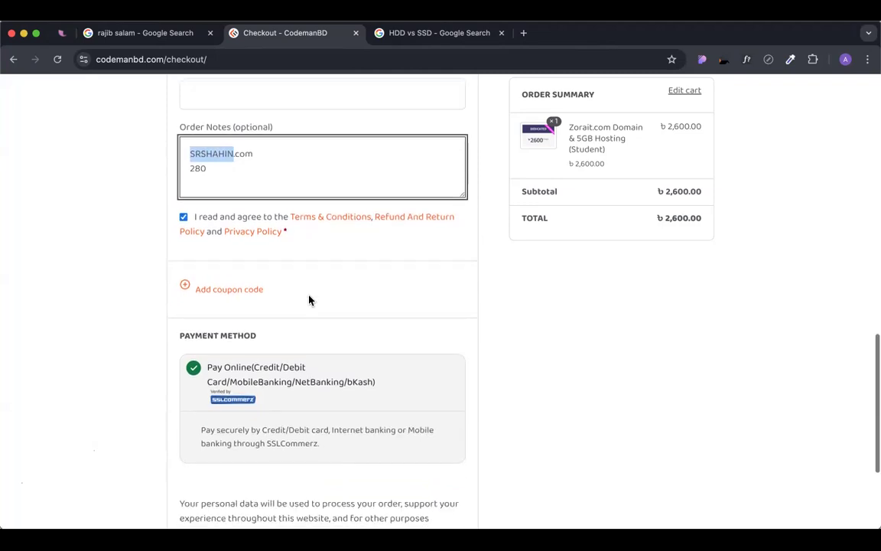
{"action": "type", "text": "adsfgd"}
{"action": "left_click", "coordinate": [533, 316]}
Close the extra Google search tab and go back to the ZoraIT student hosting page.
{"action": "scroll", "coordinate": [533, 316], "scroll_direction": "down", "scroll_amount": 5}
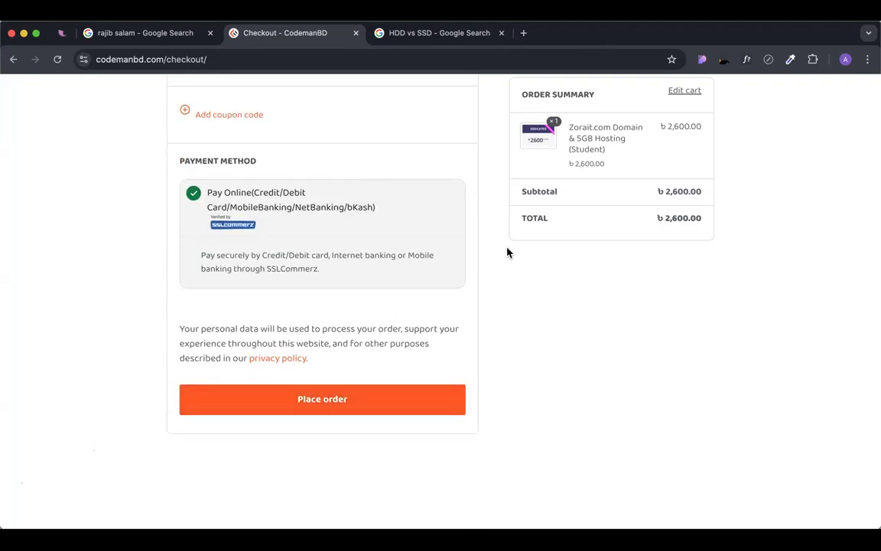
{"action": "scroll", "coordinate": [470, 354], "scroll_direction": "up", "scroll_amount": 13}
{"action": "scroll", "coordinate": [470, 354], "scroll_direction": "up", "scroll_amount": 12}
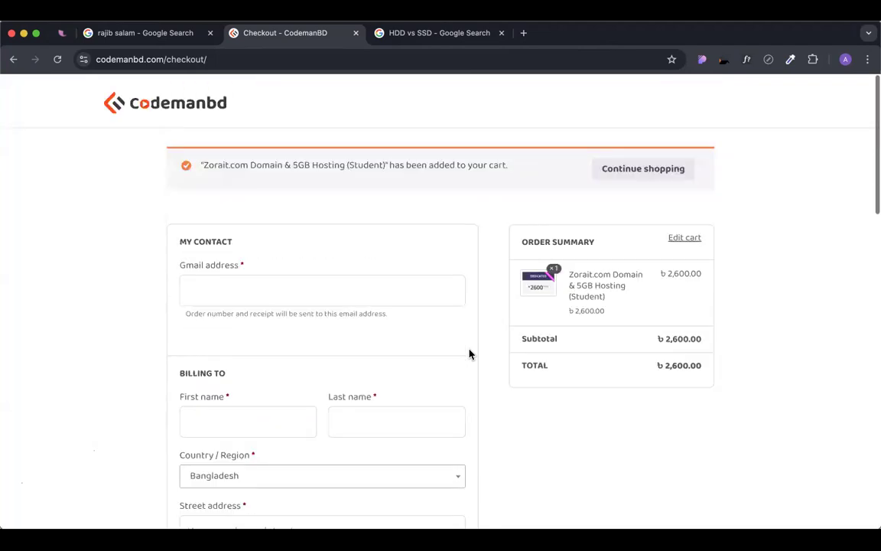
{"action": "scroll", "coordinate": [354, 337], "scroll_direction": "down", "scroll_amount": 1}
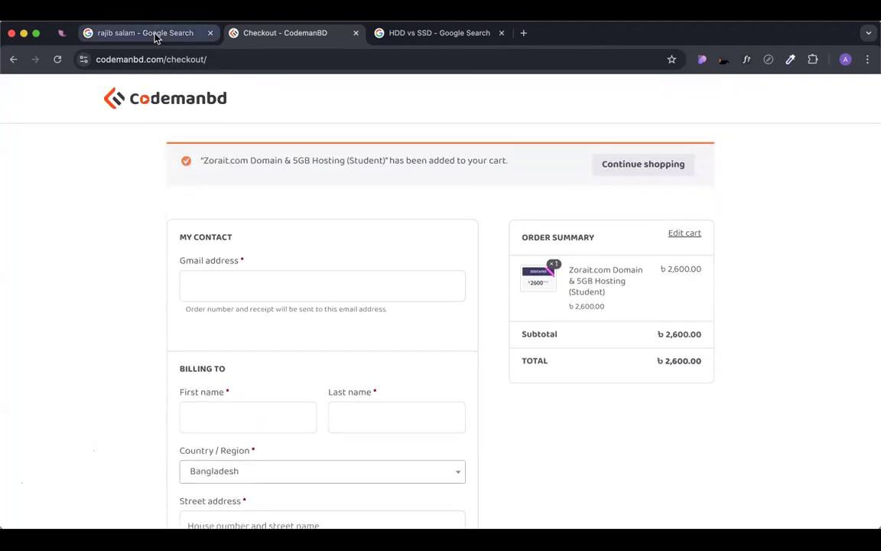
{"action": "left_click", "coordinate": [156, 33]}
{"action": "left_click", "coordinate": [297, 32]}
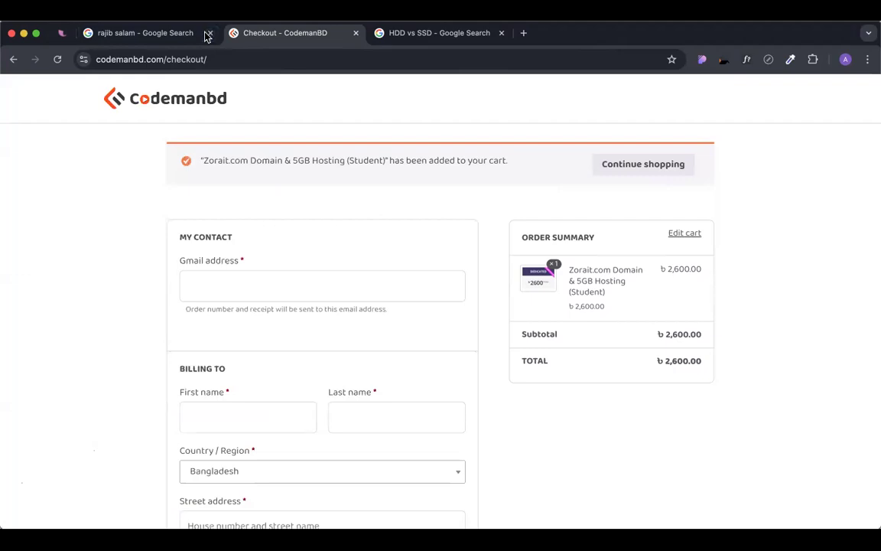
{"action": "left_click", "coordinate": [210, 33]}
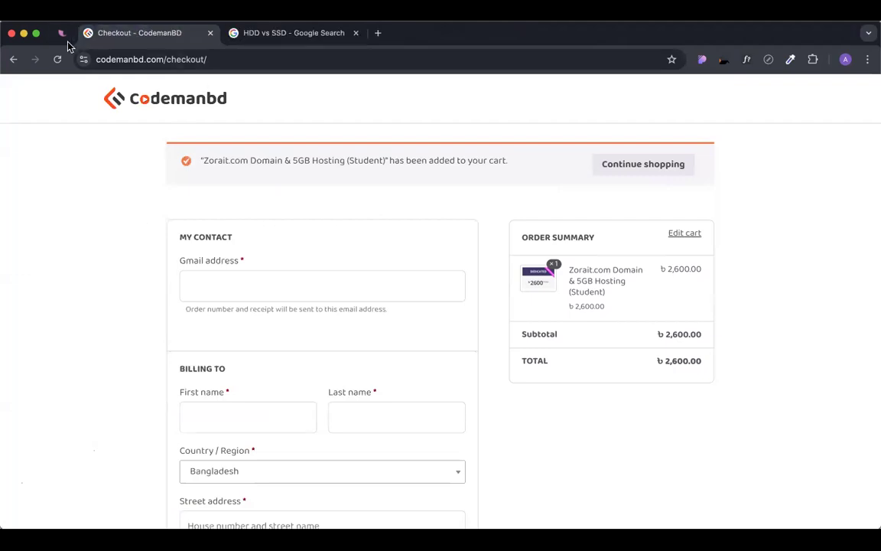
{"action": "left_click", "coordinate": [12, 60]}
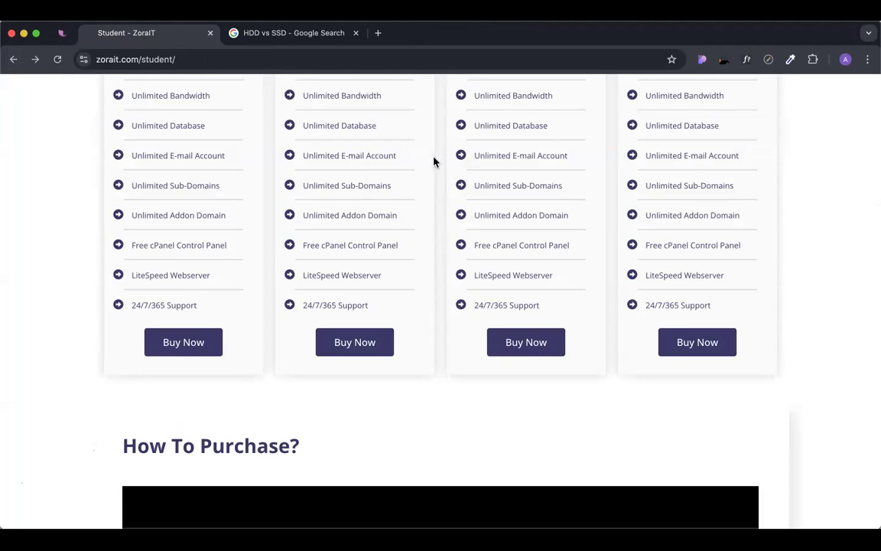
Scroll up to the Starter ৳1999, Business ৳2300, Premium ৳2800 and Dedicated ৳2600 yearly plans.
{"action": "scroll", "coordinate": [483, 336], "scroll_direction": "up", "scroll_amount": 2}
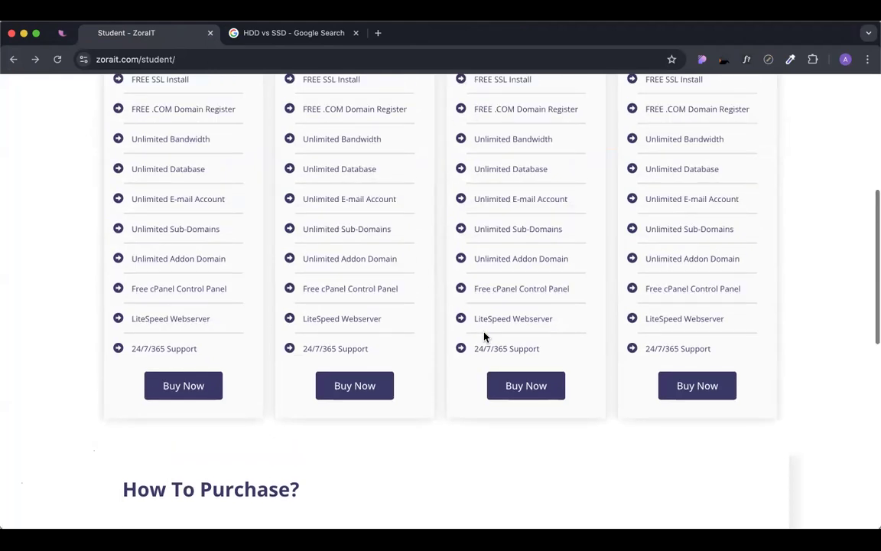
{"action": "scroll", "coordinate": [493, 332], "scroll_direction": "up", "scroll_amount": 2}
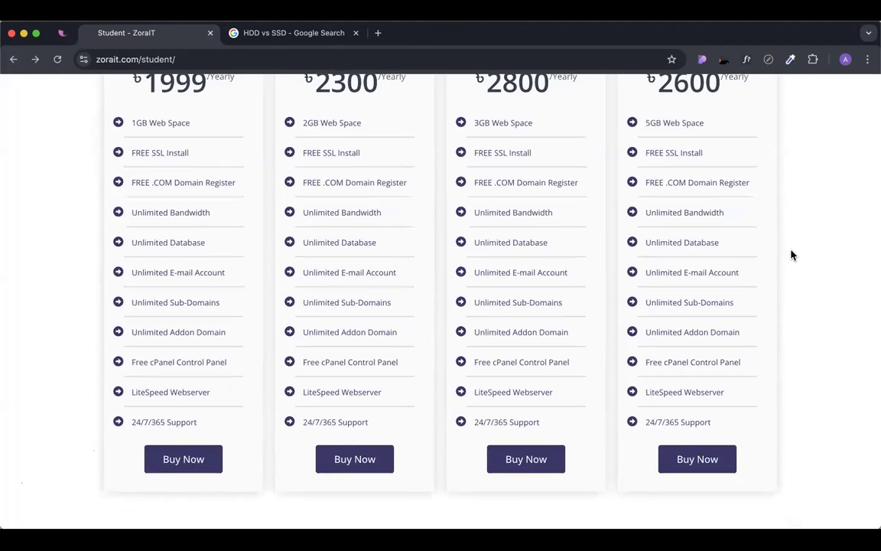
{"action": "scroll", "coordinate": [704, 258], "scroll_direction": "up", "scroll_amount": 3}
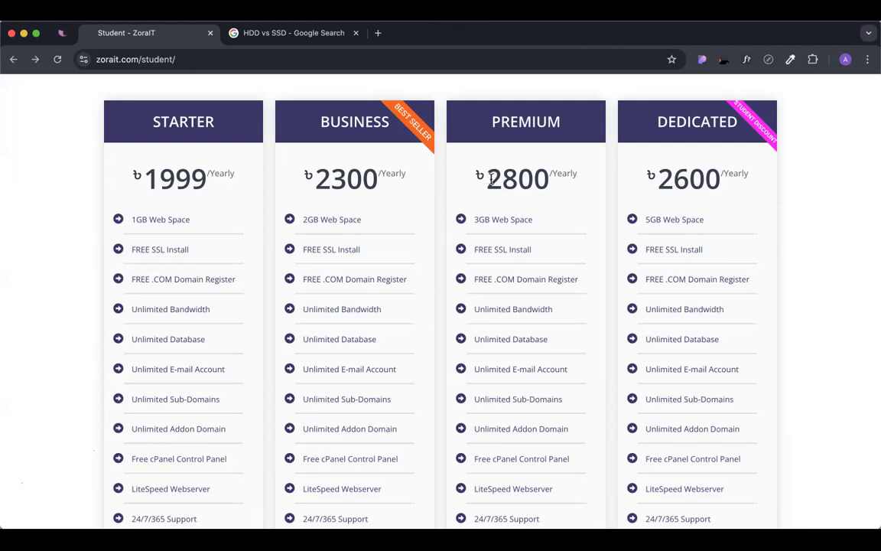
{"action": "scroll", "coordinate": [419, 203], "scroll_direction": "up", "scroll_amount": 1}
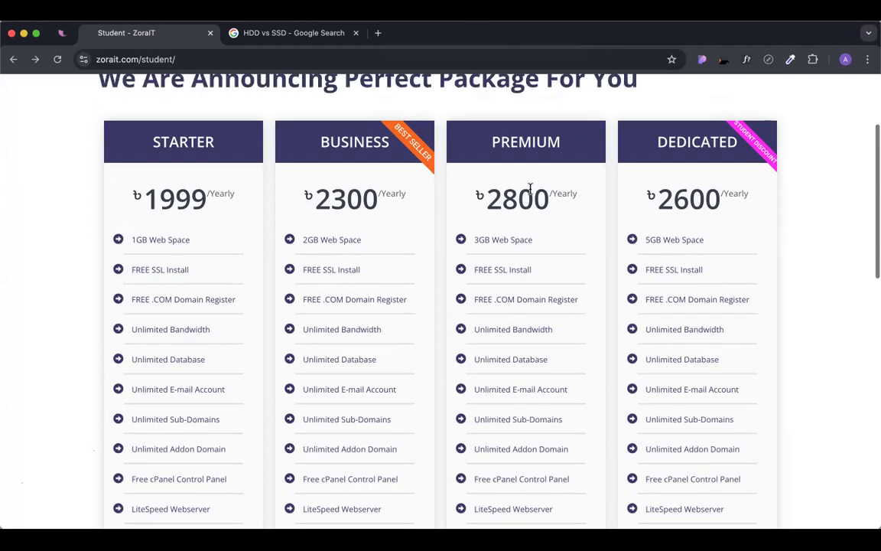
{"action": "left_click_drag", "start_coordinate": [474, 198], "coordinate": [578, 196]}
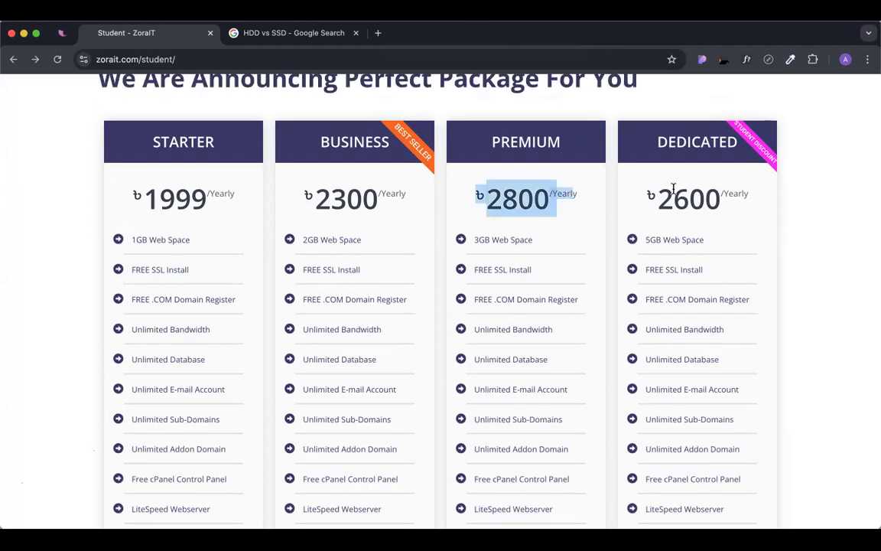
{"action": "left_click", "coordinate": [484, 211]}
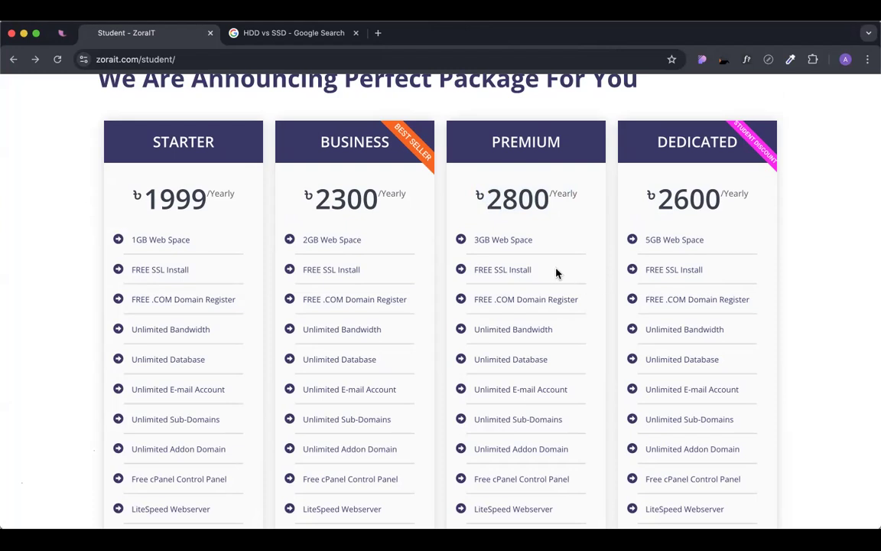
{"action": "scroll", "coordinate": [578, 295], "scroll_direction": "up", "scroll_amount": 3}
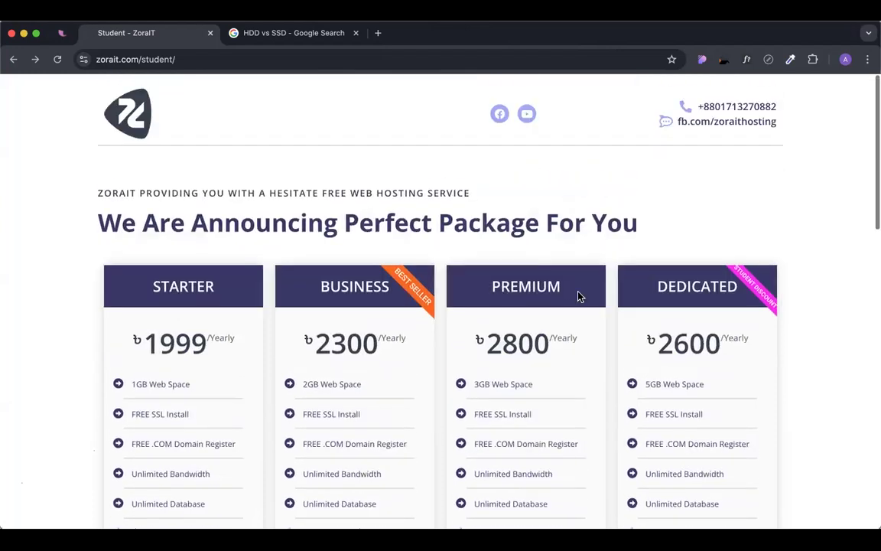
{"action": "scroll", "coordinate": [579, 296], "scroll_direction": "down", "scroll_amount": 6}
{"action": "scroll", "coordinate": [579, 296], "scroll_direction": "down", "scroll_amount": 1}
{"action": "scroll", "coordinate": [578, 296], "scroll_direction": "up", "scroll_amount": 5}
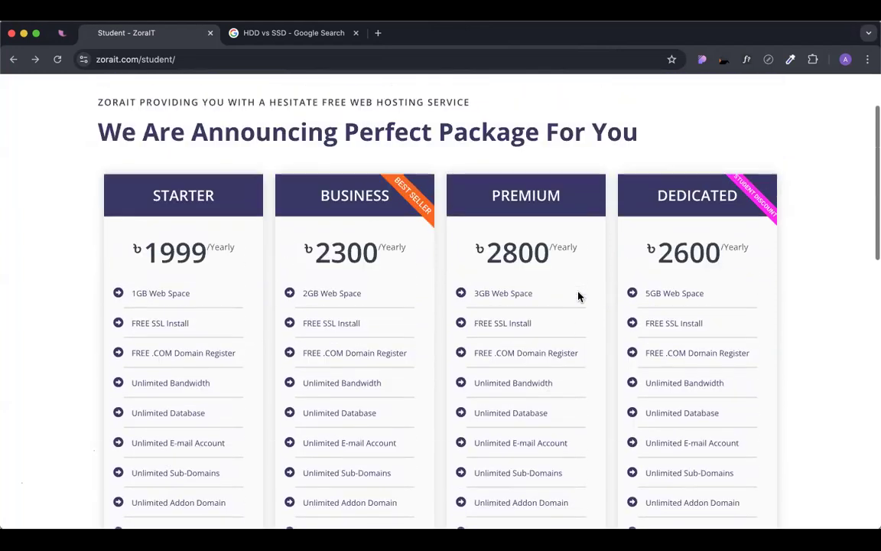
{"action": "scroll", "coordinate": [579, 296], "scroll_direction": "up", "scroll_amount": 2}
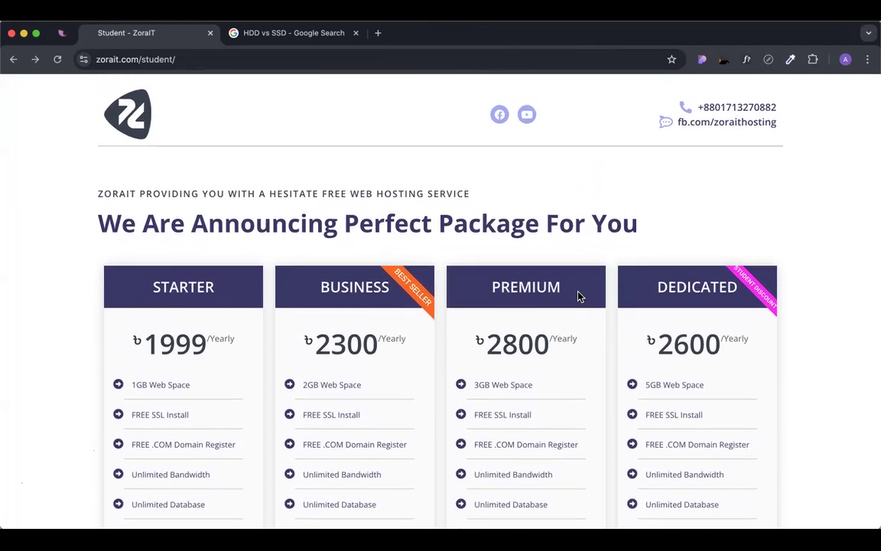
{"action": "scroll", "coordinate": [582, 260], "scroll_direction": "down", "scroll_amount": 1}
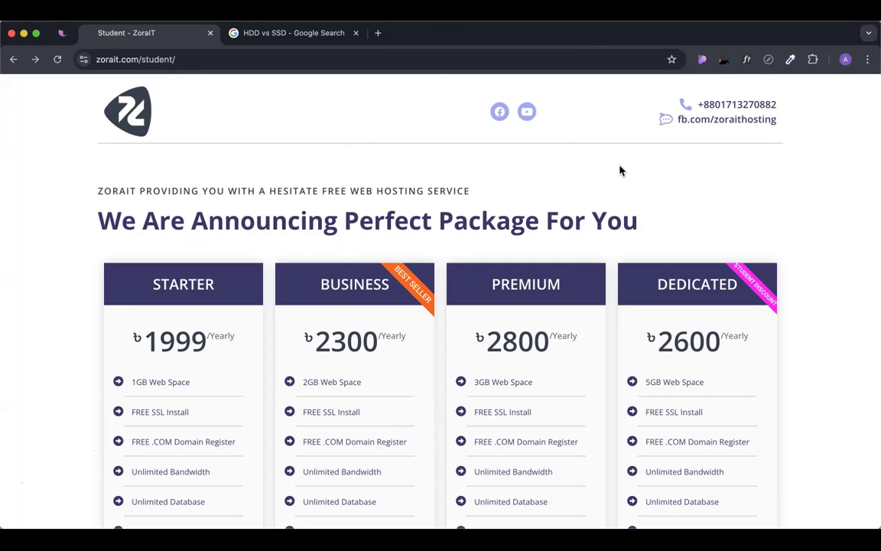
{"action": "key", "text": "ctrl+shift+Tab"}
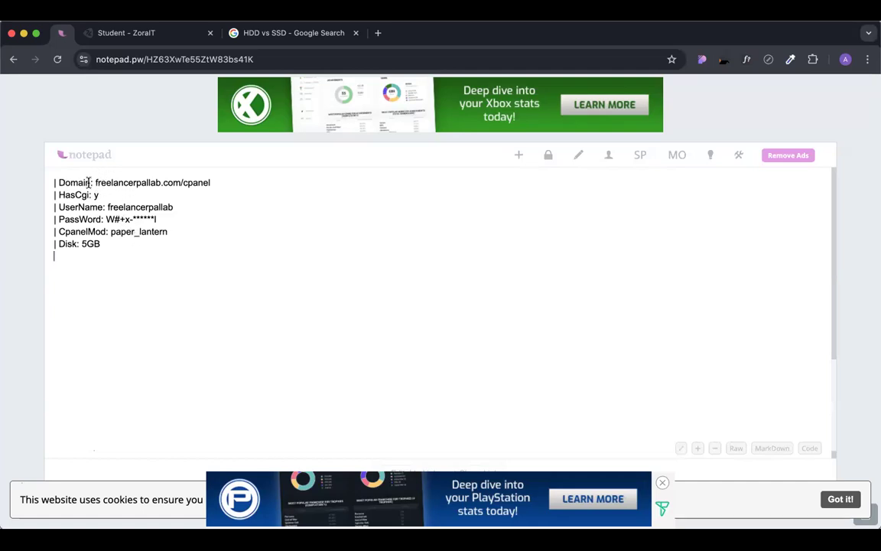
Select the full cPanel address on the Domain line of the hosting note.
{"action": "left_click", "coordinate": [180, 182]}
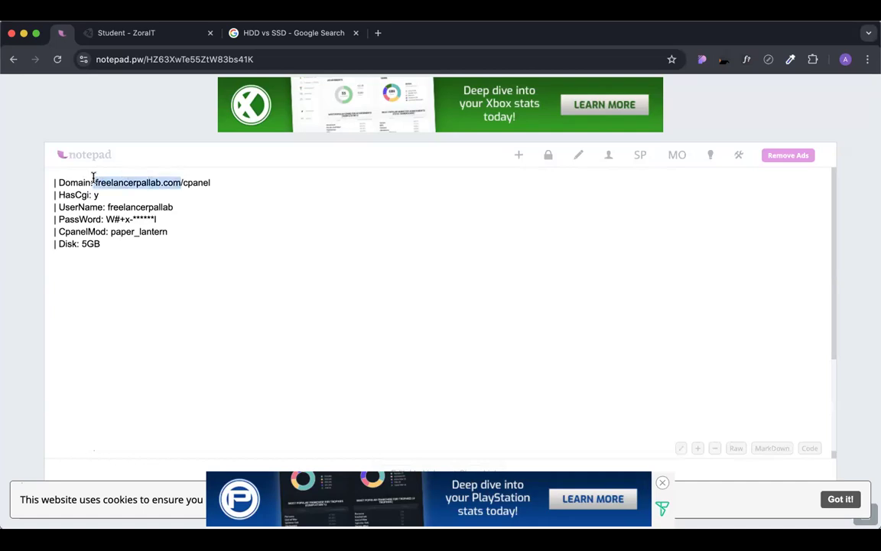
{"action": "left_click_drag", "start_coordinate": [95, 180], "coordinate": [181, 179]}
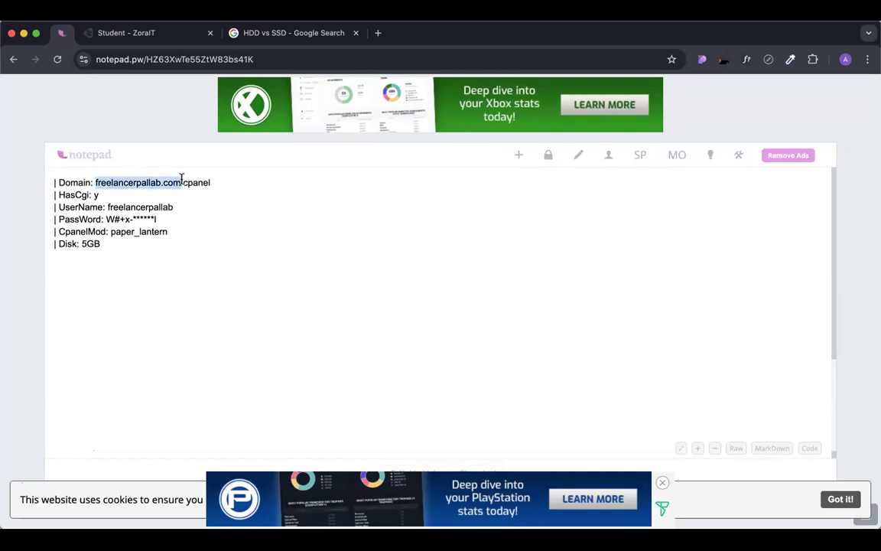
{"action": "double_click", "coordinate": [220, 182]}
{"action": "left_click", "coordinate": [221, 189]}
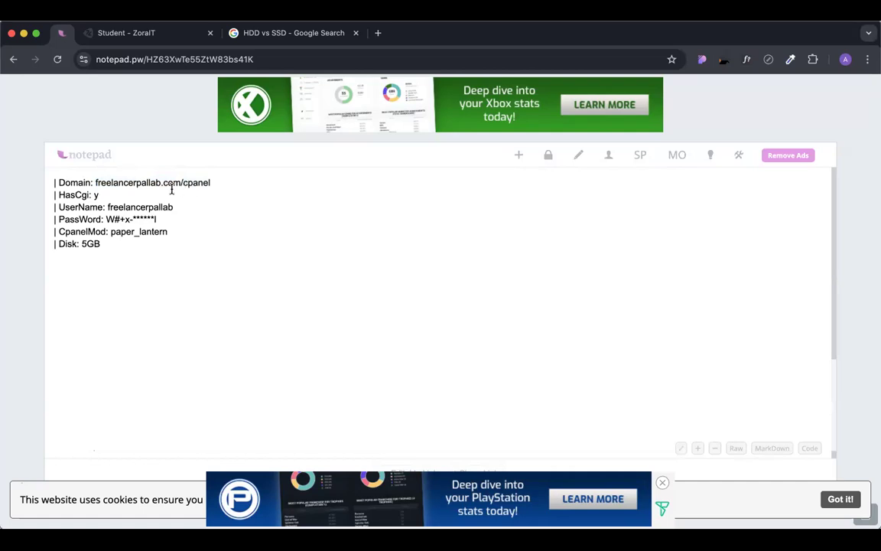
{"action": "left_click", "coordinate": [95, 182]}
{"action": "left_click", "coordinate": [181, 178], "text": "shift"}
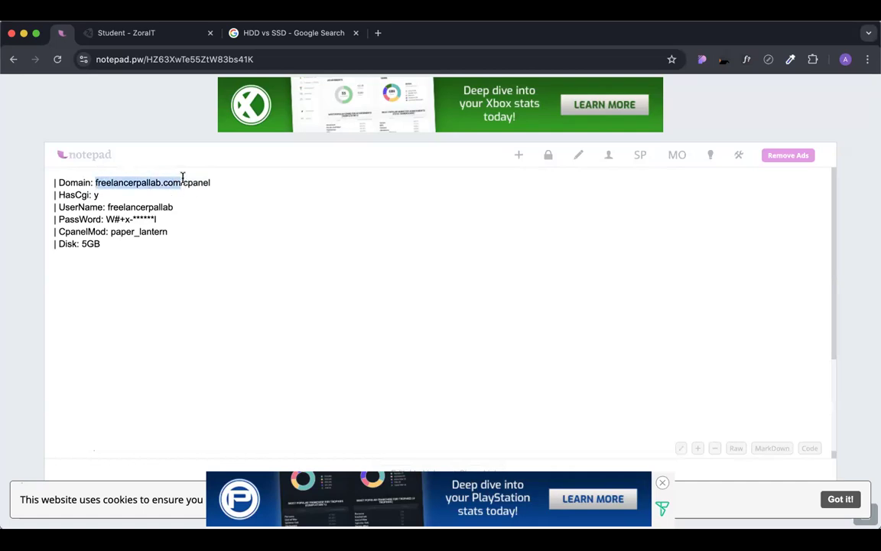
{"action": "left_click_drag", "start_coordinate": [214, 183], "coordinate": [97, 182]}
{"action": "key", "text": "super+c"}
Load the copied cPanel address in a new tab to reach the cPanel Login page.
{"action": "key", "text": "super+t"}
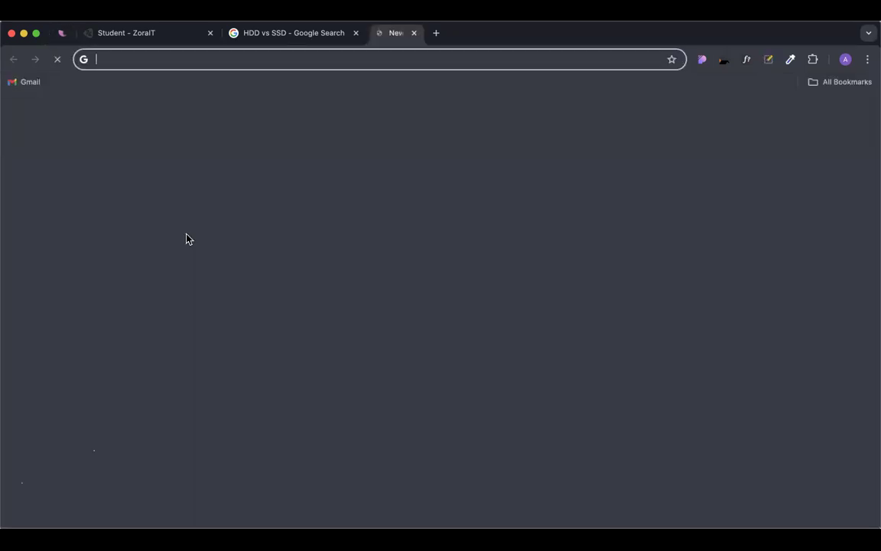
{"action": "key", "text": "super+v"}
{"action": "key", "text": "Return"}
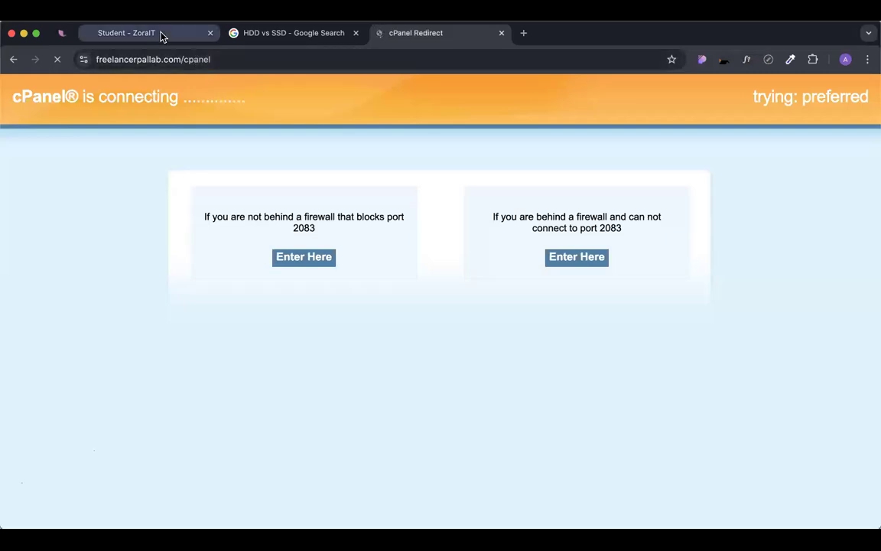
{"action": "left_click", "coordinate": [160, 36]}
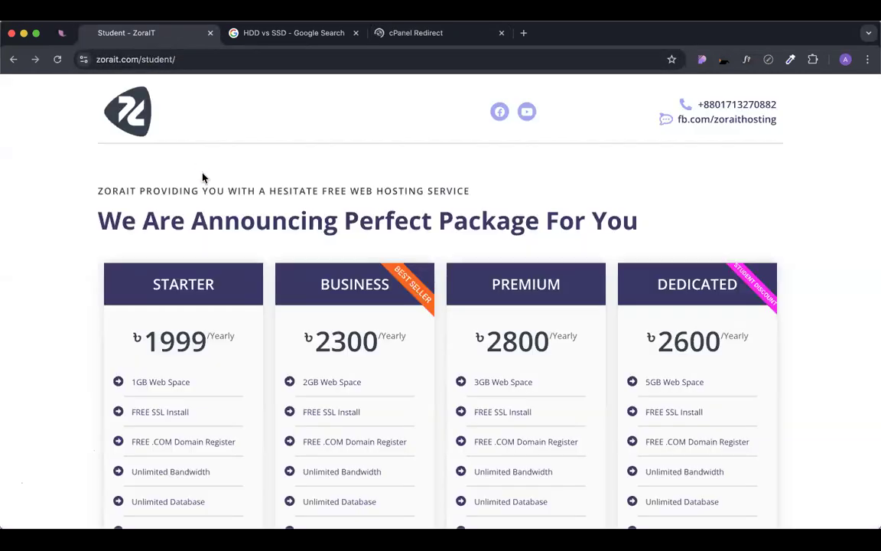
{"action": "left_click", "coordinate": [65, 35]}
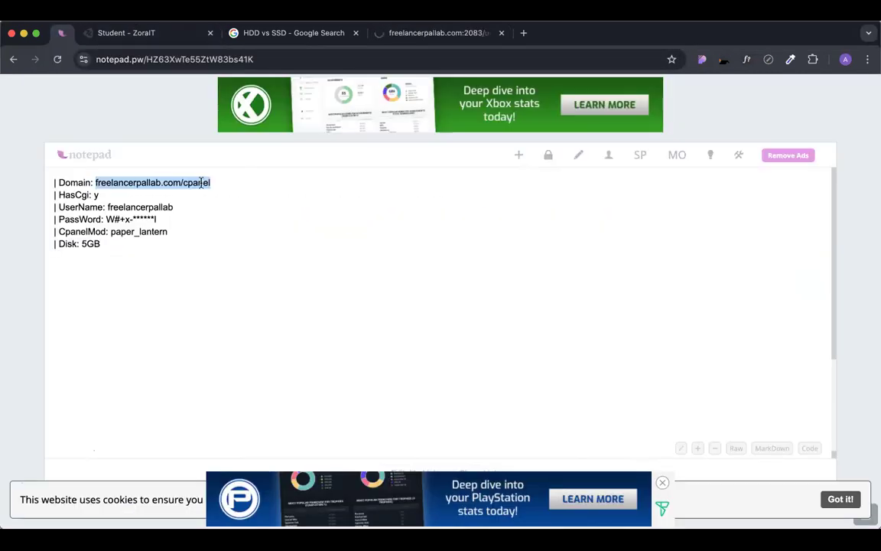
{"action": "right_click", "coordinate": [200, 183]}
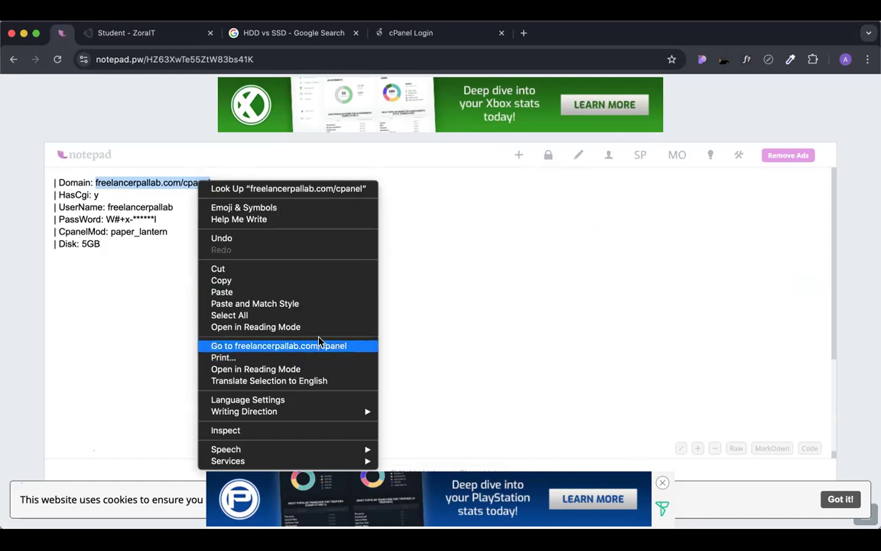
{"action": "left_click", "coordinate": [430, 35]}
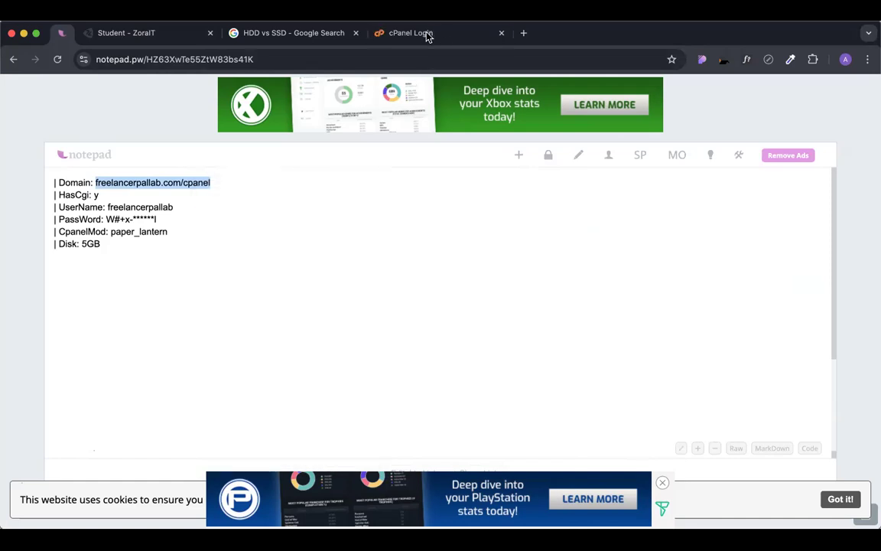
{"action": "left_click", "coordinate": [425, 35]}
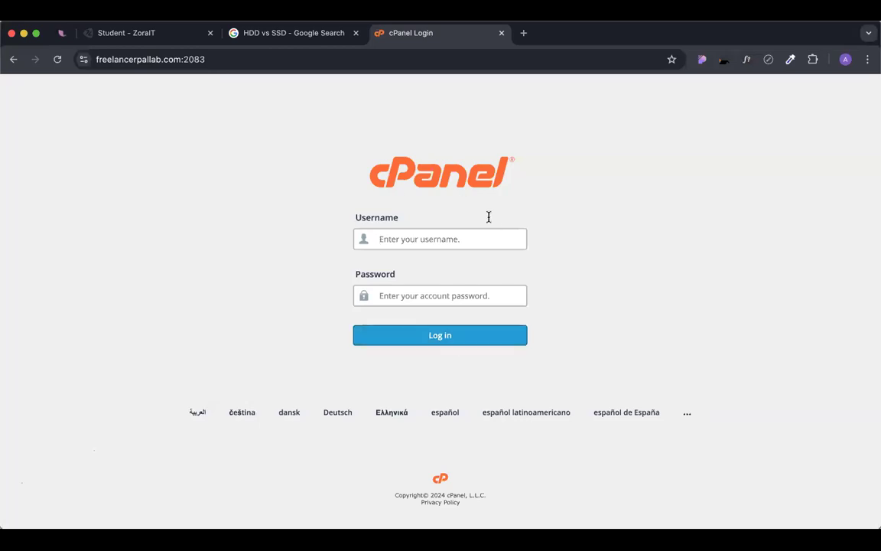
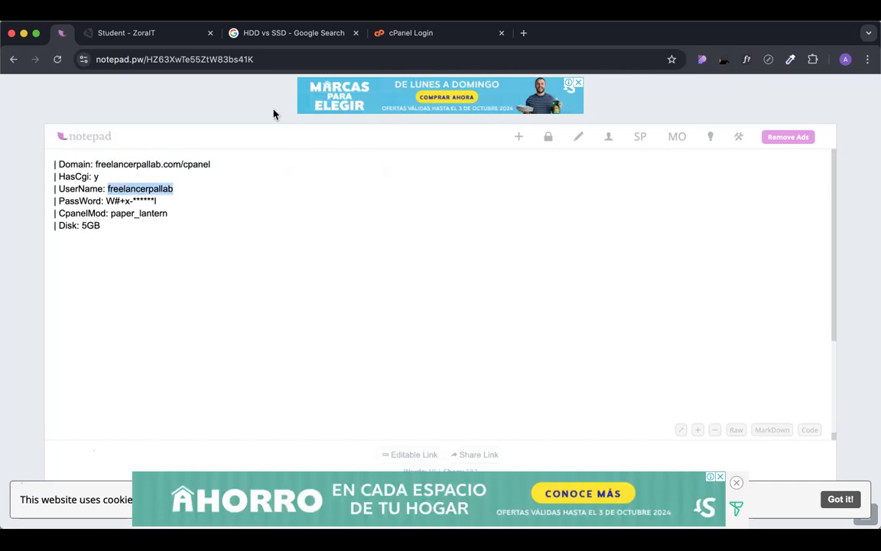
Paste the copied account username into the cPanel login page's Username field.
{"action": "left_click", "coordinate": [420, 33]}
{"action": "left_click", "coordinate": [423, 243]}
{"action": "type", "text": "freelancerpallab"}
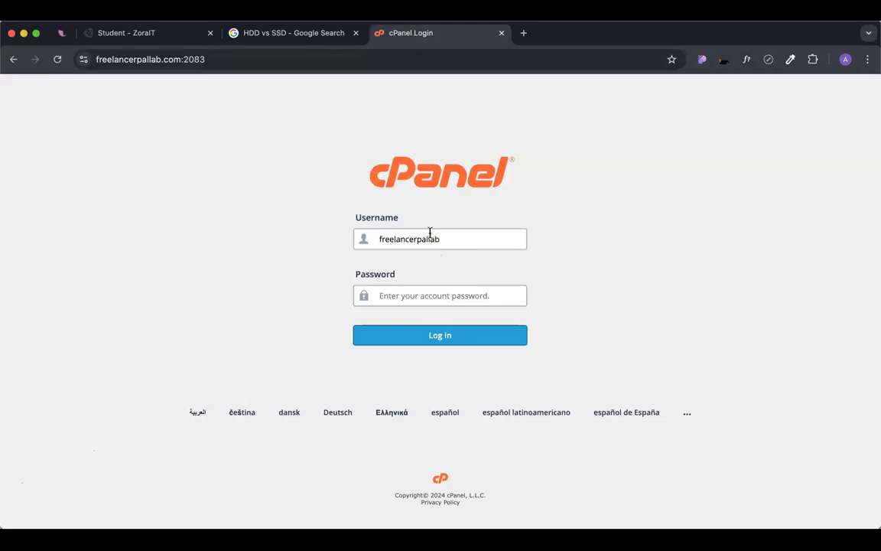
Back in the notepad.pw credentials note, select the PassWord line's value, reselecting from its first character.
{"action": "left_click", "coordinate": [64, 35]}
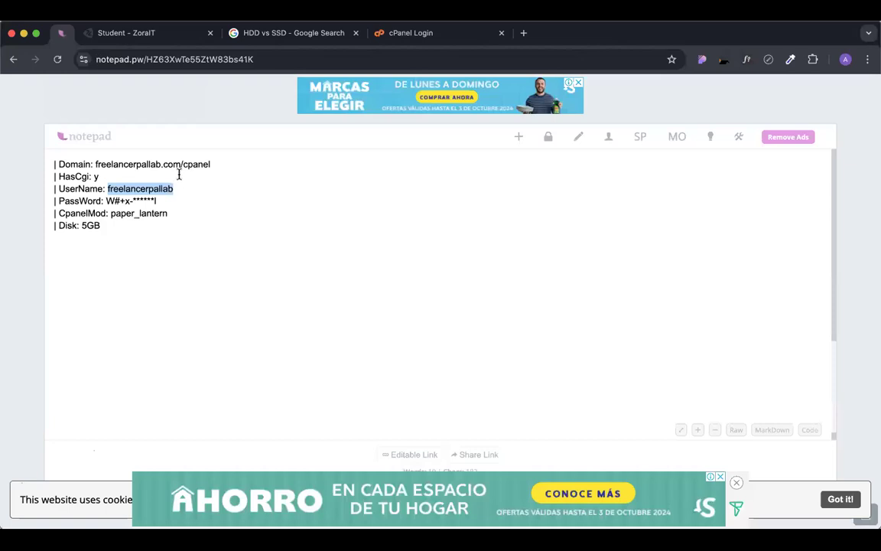
{"action": "left_click_drag", "start_coordinate": [158, 201], "coordinate": [102, 200]}
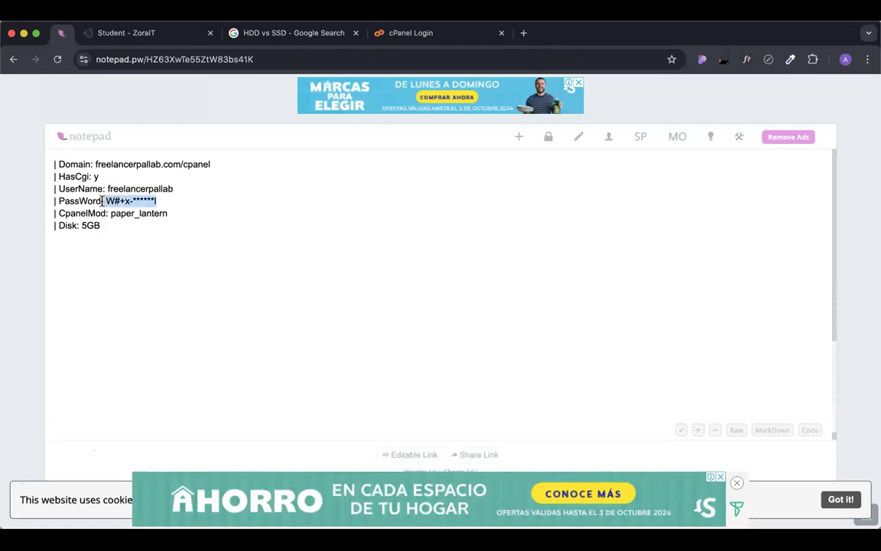
{"action": "scroll", "coordinate": [102, 200], "scroll_direction": "up", "scroll_amount": 2}
{"action": "scroll", "coordinate": [74, 192], "scroll_direction": "up", "scroll_amount": 5}
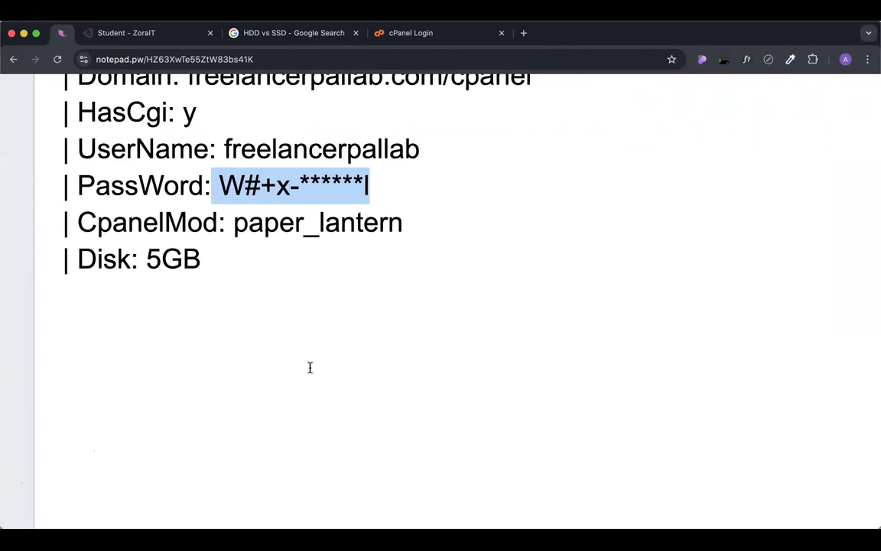
{"action": "left_click", "coordinate": [217, 182]}
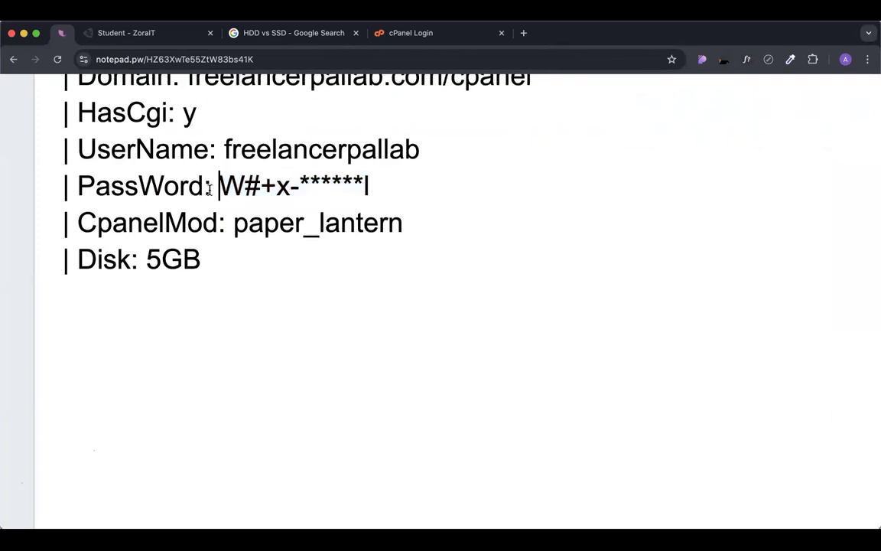
{"action": "left_click_drag", "start_coordinate": [209, 189], "coordinate": [220, 186]}
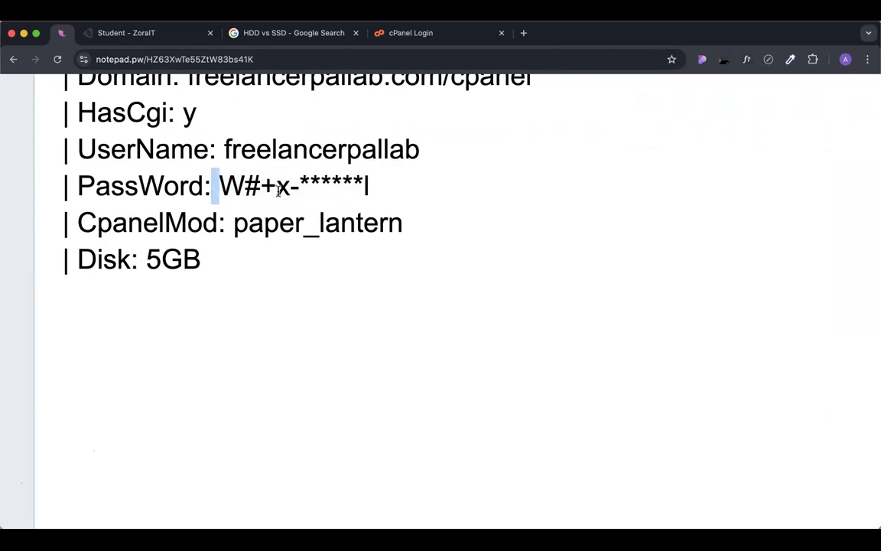
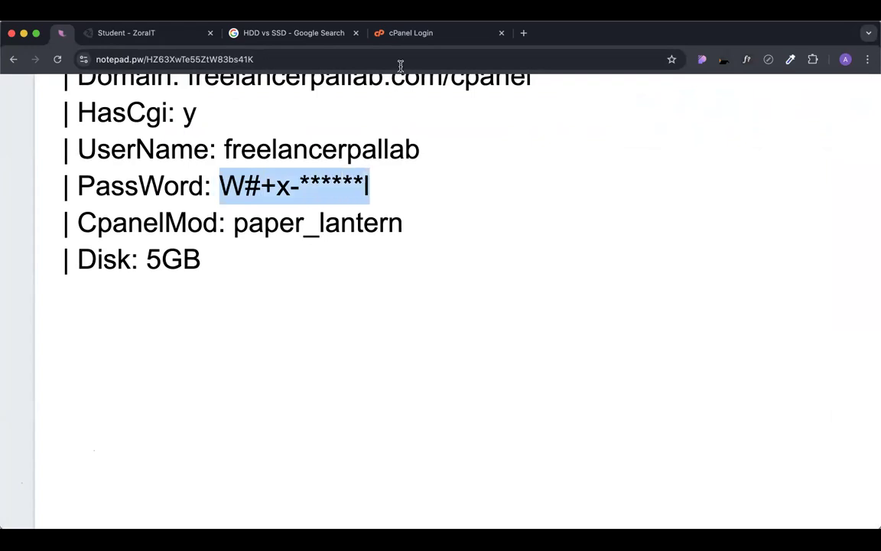
Log in to cPanel from the login tab by pasting the saved account password.
{"action": "left_click", "coordinate": [409, 34]}
{"action": "left_click", "coordinate": [397, 295]}
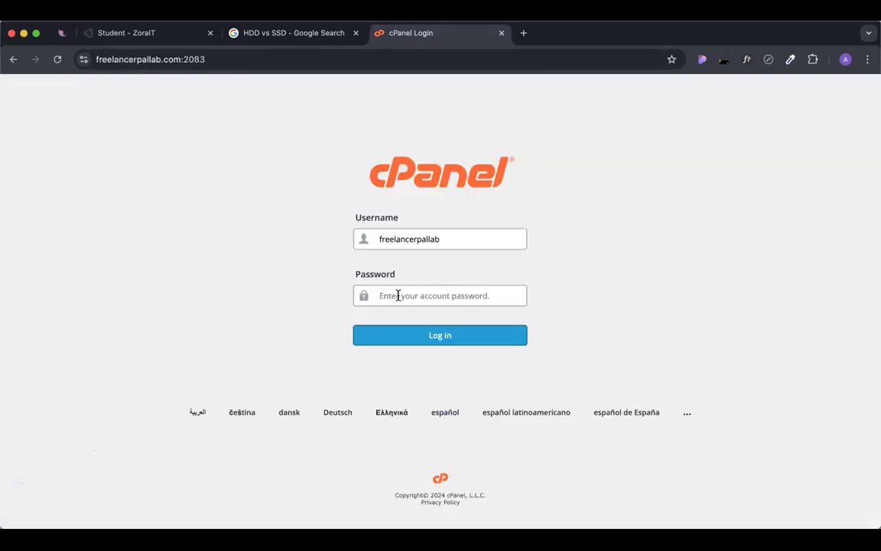
{"action": "key", "text": "super+v"}
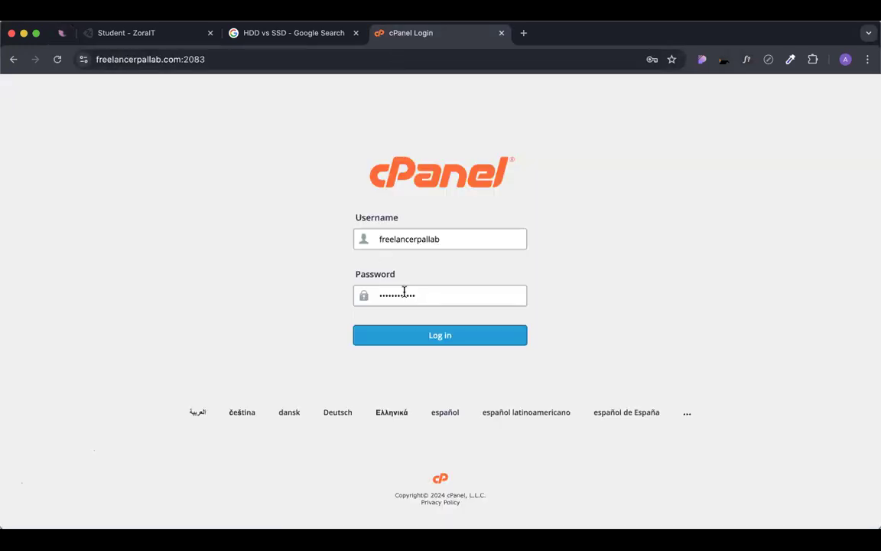
{"action": "left_click", "coordinate": [442, 336]}
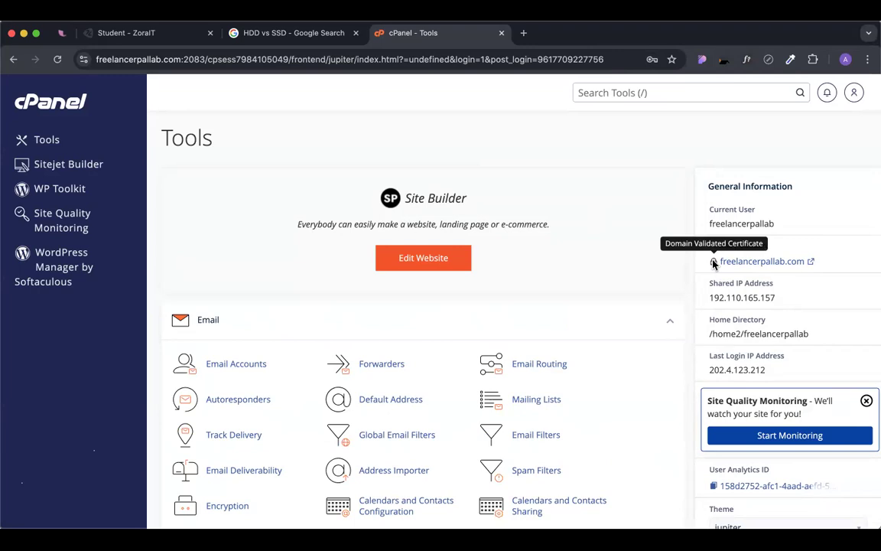
{"action": "scroll", "coordinate": [714, 264], "scroll_direction": "down", "scroll_amount": 8}
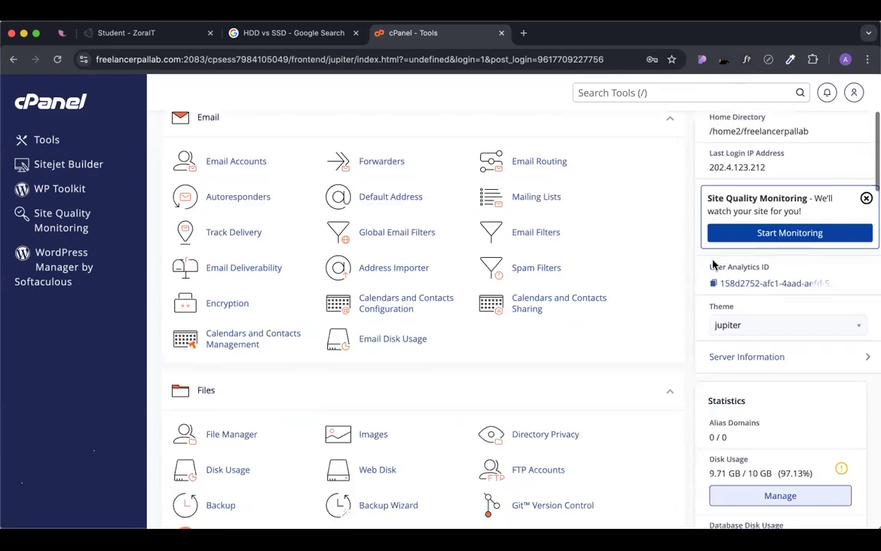
{"action": "scroll", "coordinate": [712, 260], "scroll_direction": "down", "scroll_amount": 1}
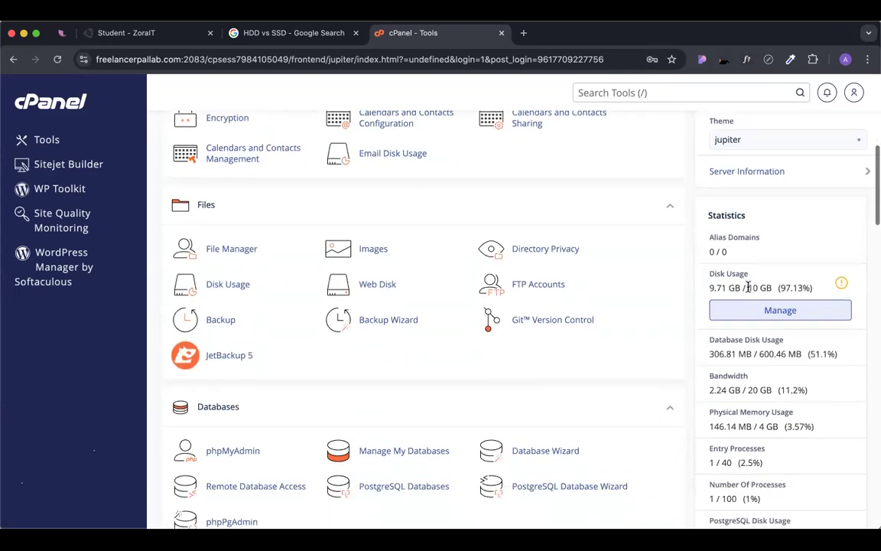
{"action": "left_click_drag", "start_coordinate": [748, 288], "coordinate": [774, 286]}
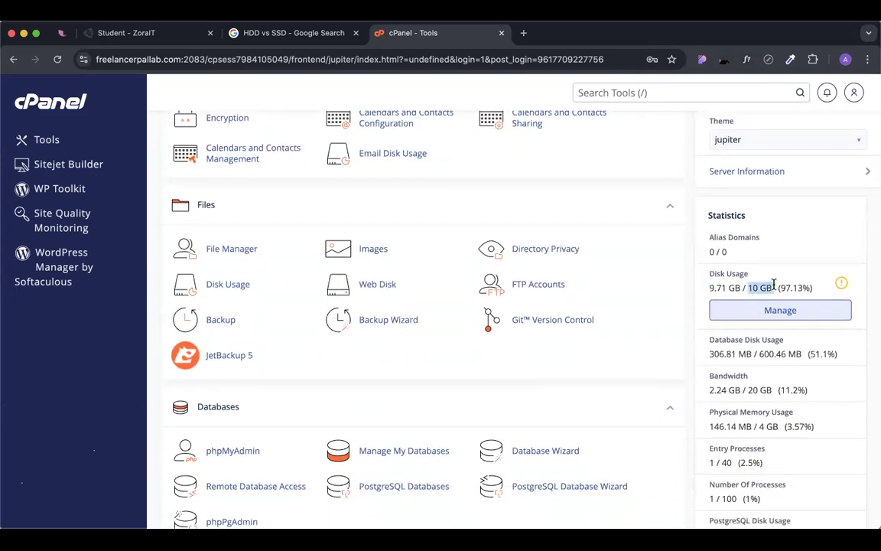
{"action": "mouse_move", "coordinate": [742, 288]}
{"action": "left_mouse_down"}
{"action": "mouse_move", "coordinate": [708, 290]}
{"action": "mouse_move", "coordinate": [741, 282]}
{"action": "left_mouse_up"}
{"action": "left_click_drag", "start_coordinate": [709, 285], "coordinate": [795, 287]}
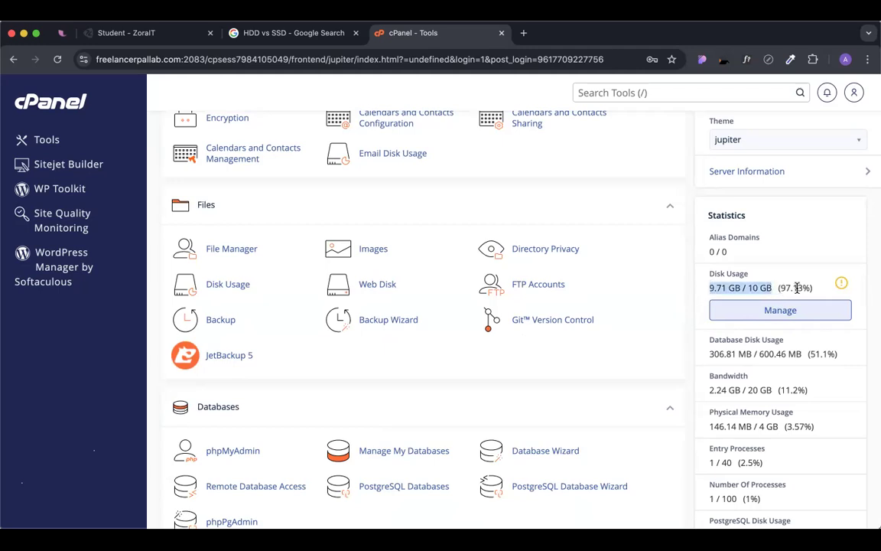
{"action": "left_click", "coordinate": [796, 287]}
{"action": "scroll", "coordinate": [796, 288], "scroll_direction": "down", "scroll_amount": 1}
{"action": "scroll", "coordinate": [797, 288], "scroll_direction": "down", "scroll_amount": 4}
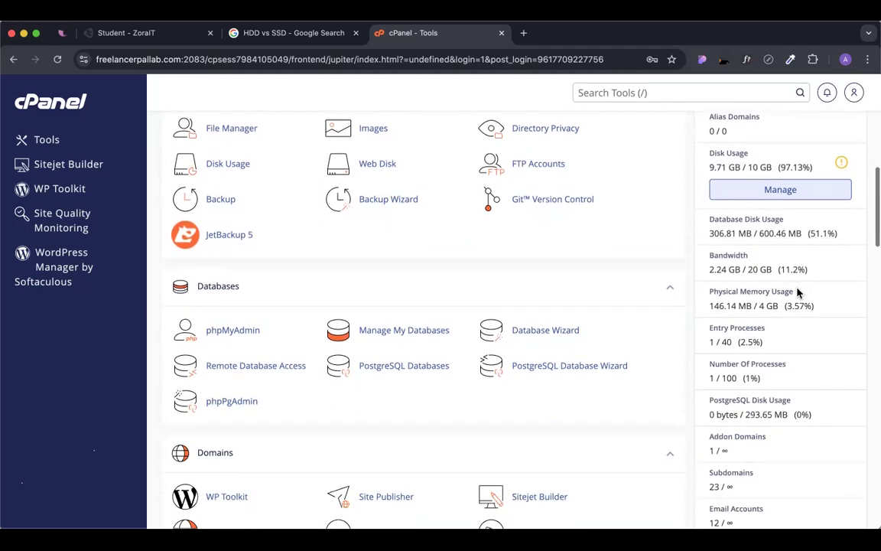
{"action": "scroll", "coordinate": [796, 290], "scroll_direction": "down", "scroll_amount": 1}
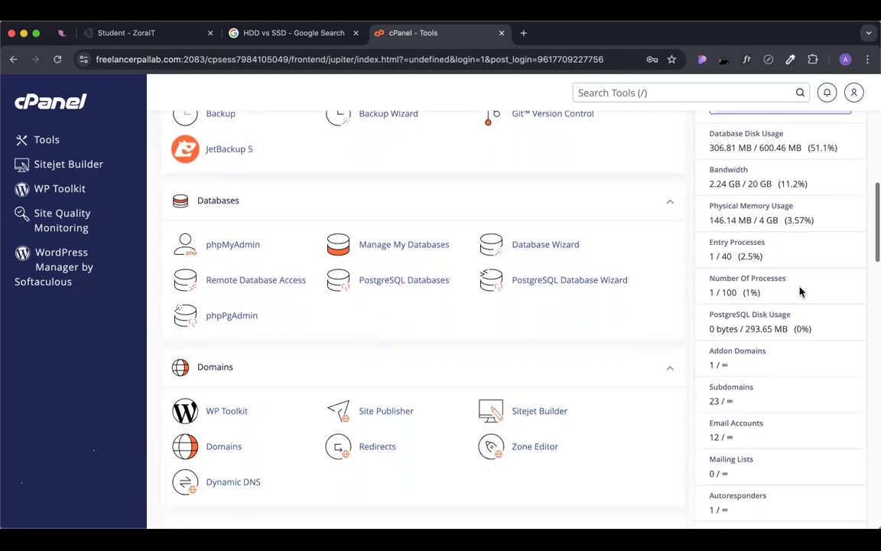
{"action": "scroll", "coordinate": [713, 147], "scroll_direction": "up", "scroll_amount": 2}
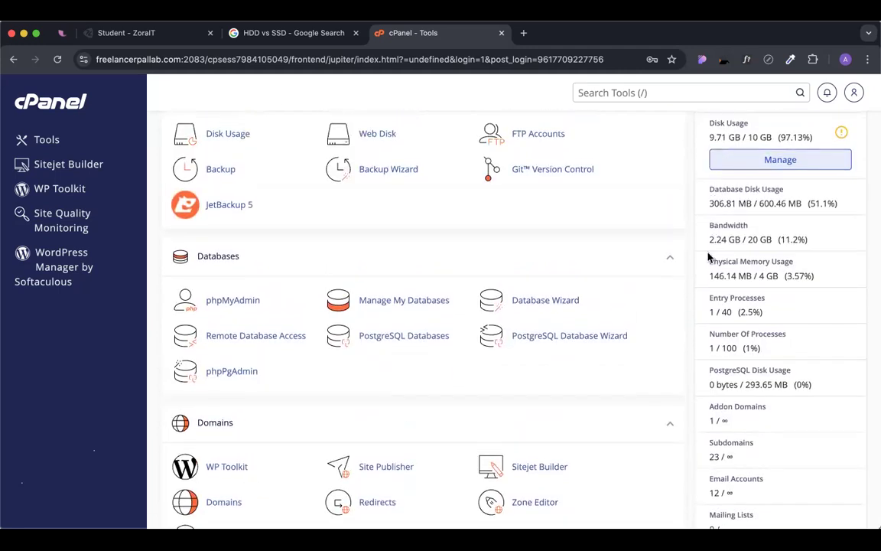
{"action": "scroll", "coordinate": [711, 253], "scroll_direction": "down", "scroll_amount": 1}
{"action": "left_click_drag", "start_coordinate": [748, 217], "coordinate": [776, 217]}
{"action": "left_click", "coordinate": [750, 216]}
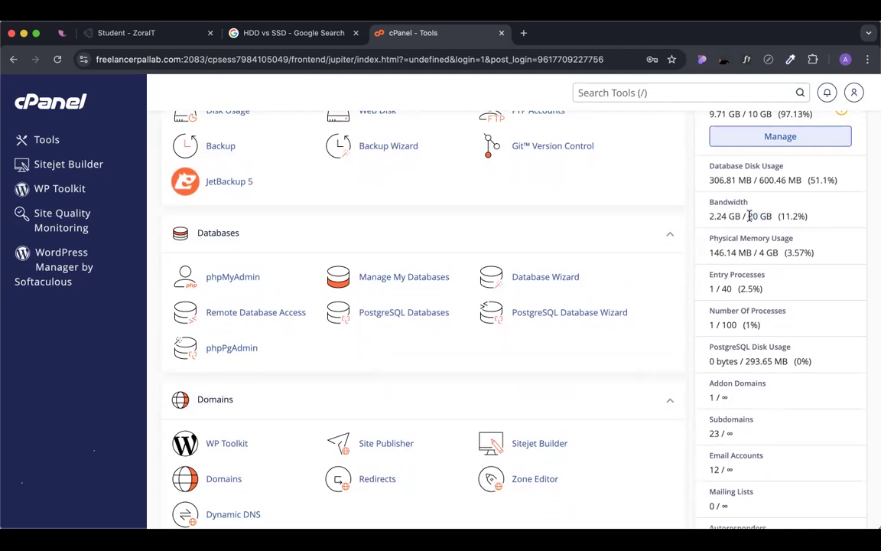
{"action": "scroll", "coordinate": [721, 203], "scroll_direction": "up", "scroll_amount": 1}
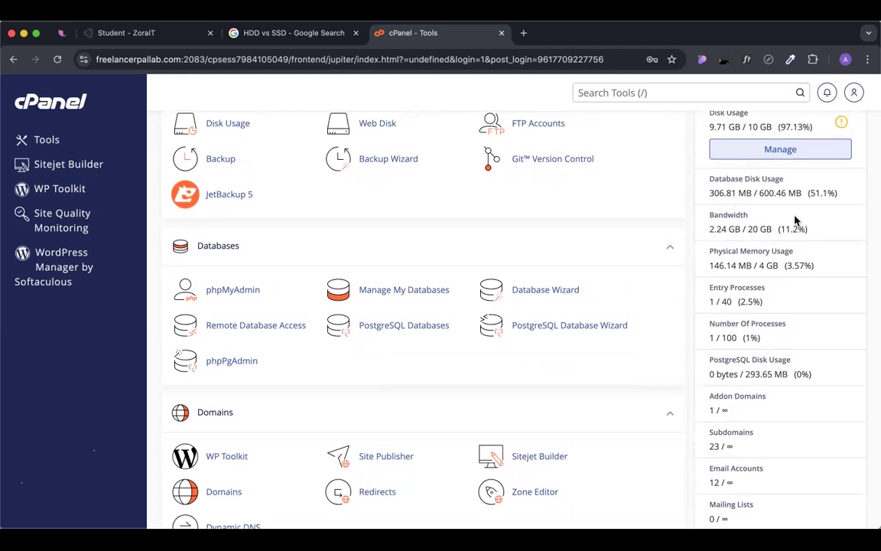
{"action": "left_click_drag", "start_coordinate": [781, 228], "coordinate": [804, 226]}
{"action": "left_click", "coordinate": [843, 223]}
{"action": "scroll", "coordinate": [753, 299], "scroll_direction": "down", "scroll_amount": 5}
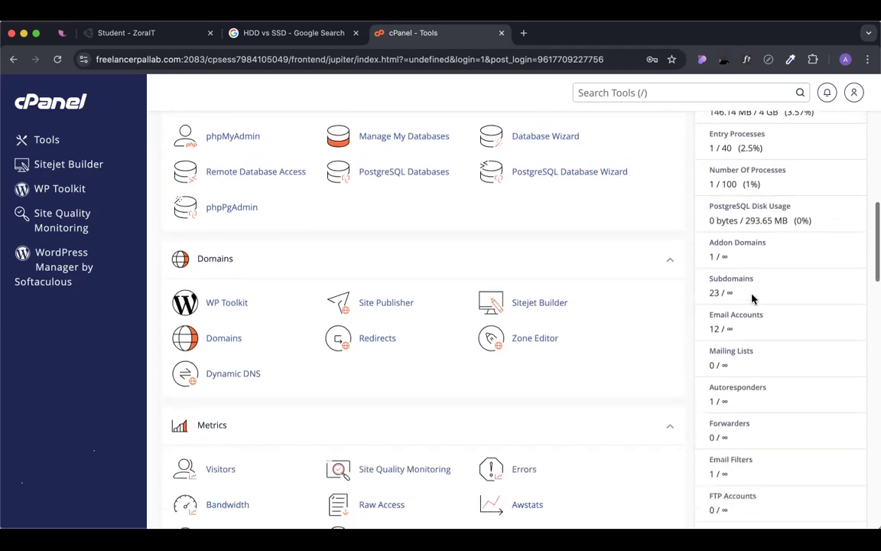
{"action": "scroll", "coordinate": [753, 299], "scroll_direction": "down", "scroll_amount": 1}
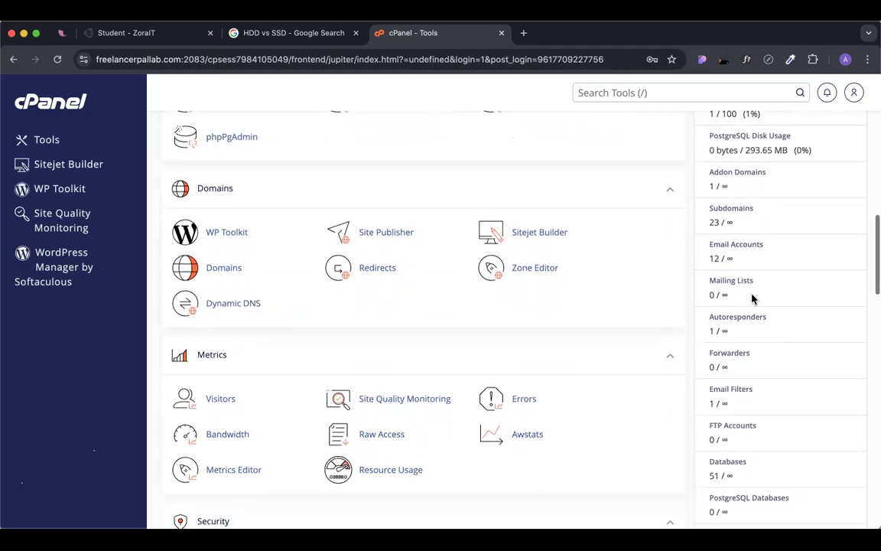
{"action": "scroll", "coordinate": [723, 222], "scroll_direction": "up", "scroll_amount": 3}
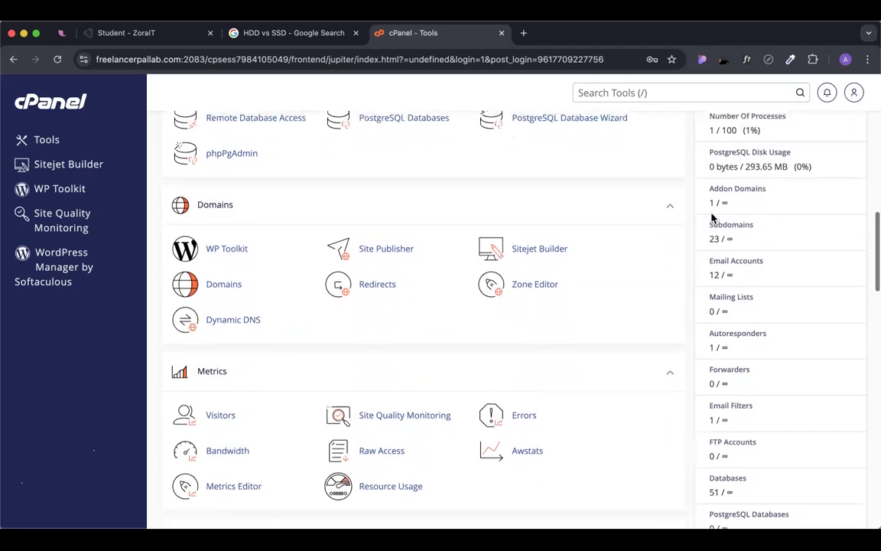
{"action": "scroll", "coordinate": [717, 225], "scroll_direction": "down", "scroll_amount": 2}
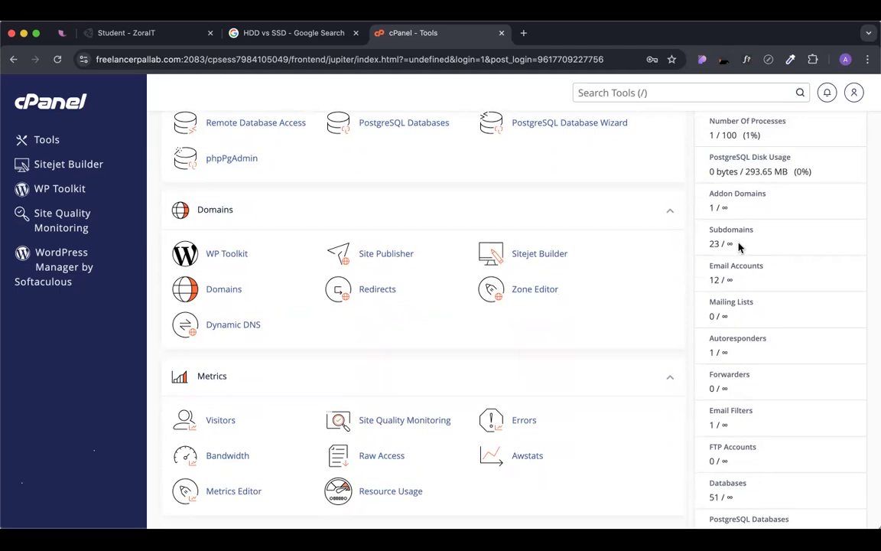
{"action": "scroll", "coordinate": [739, 246], "scroll_direction": "up", "scroll_amount": 5}
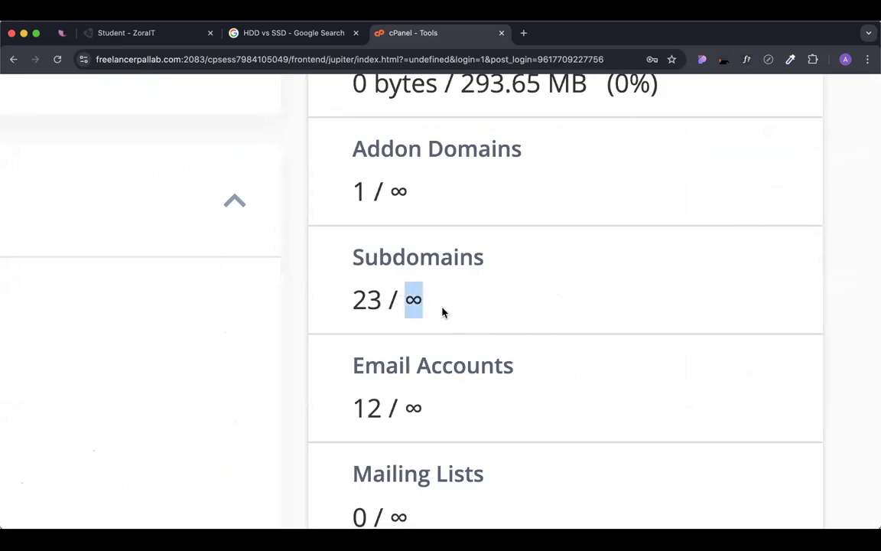
{"action": "left_click", "coordinate": [413, 299]}
{"action": "left_click_drag", "start_coordinate": [410, 299], "coordinate": [456, 300]}
{"action": "left_click_drag", "start_coordinate": [373, 300], "coordinate": [337, 309]}
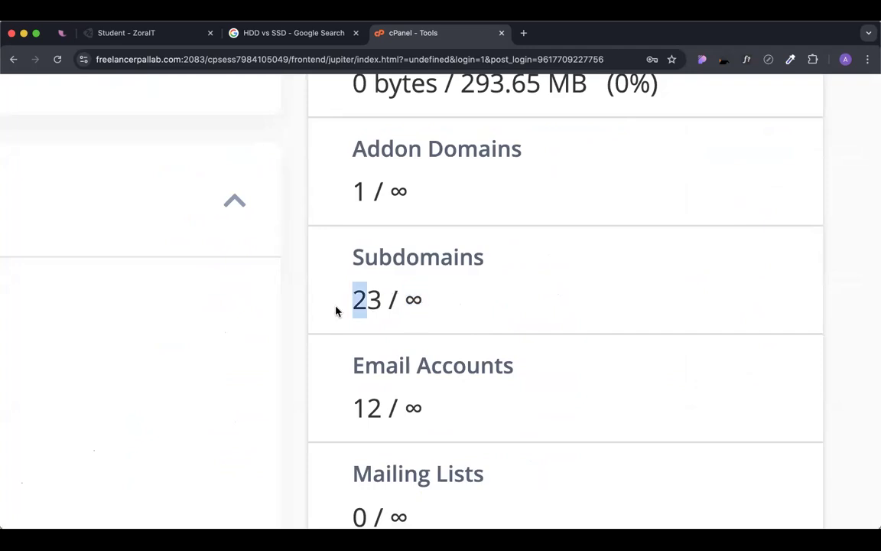
{"action": "right_click", "coordinate": [446, 263]}
{"action": "left_click", "coordinate": [434, 285]}
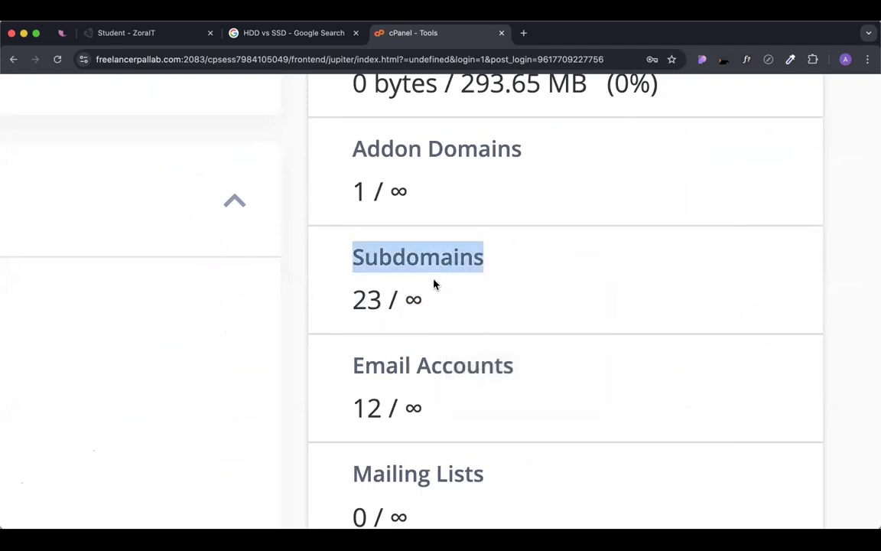
{"action": "left_click", "coordinate": [351, 276]}
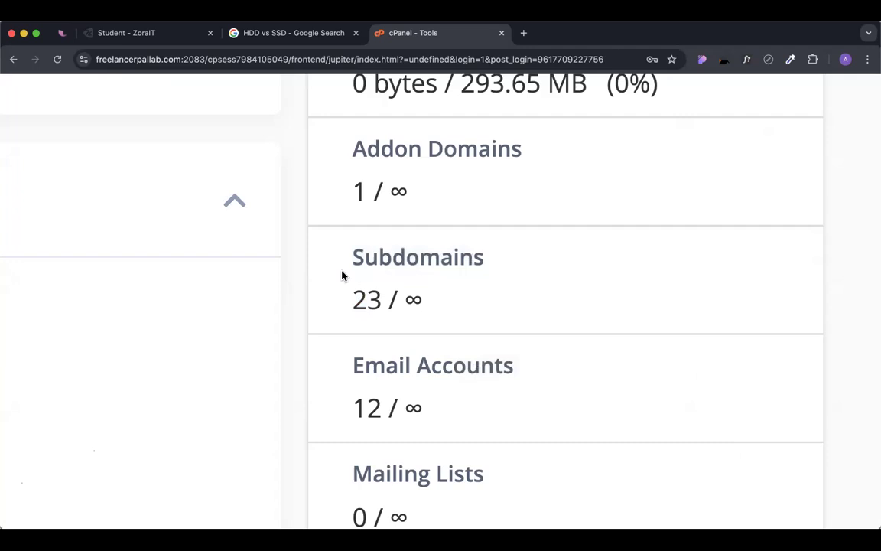
{"action": "key", "text": "super+0"}
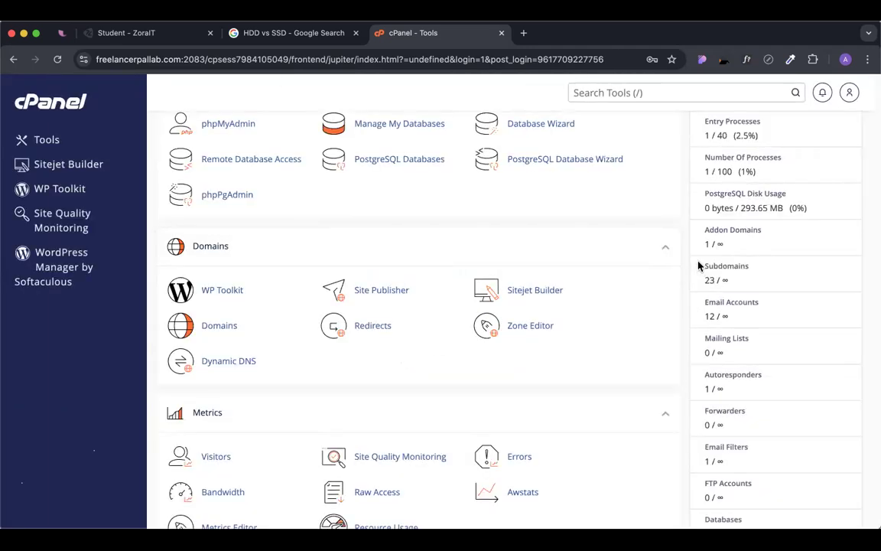
{"action": "scroll", "coordinate": [699, 266], "scroll_direction": "down", "scroll_amount": 1}
{"action": "mouse_move", "coordinate": [714, 275]}
{"action": "left_mouse_down"}
{"action": "mouse_move", "coordinate": [703, 280]}
{"action": "mouse_move", "coordinate": [722, 277]}
{"action": "left_mouse_up"}
{"action": "left_click_drag", "start_coordinate": [719, 312], "coordinate": [750, 313]}
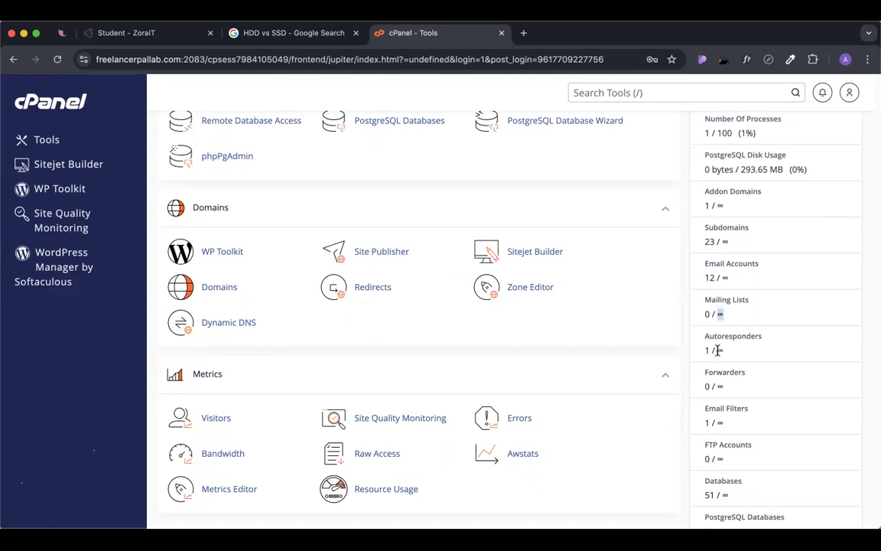
{"action": "left_click_drag", "start_coordinate": [716, 350], "coordinate": [740, 353]}
{"action": "left_click_drag", "start_coordinate": [716, 385], "coordinate": [729, 389]}
{"action": "scroll", "coordinate": [731, 401], "scroll_direction": "down", "scroll_amount": 2}
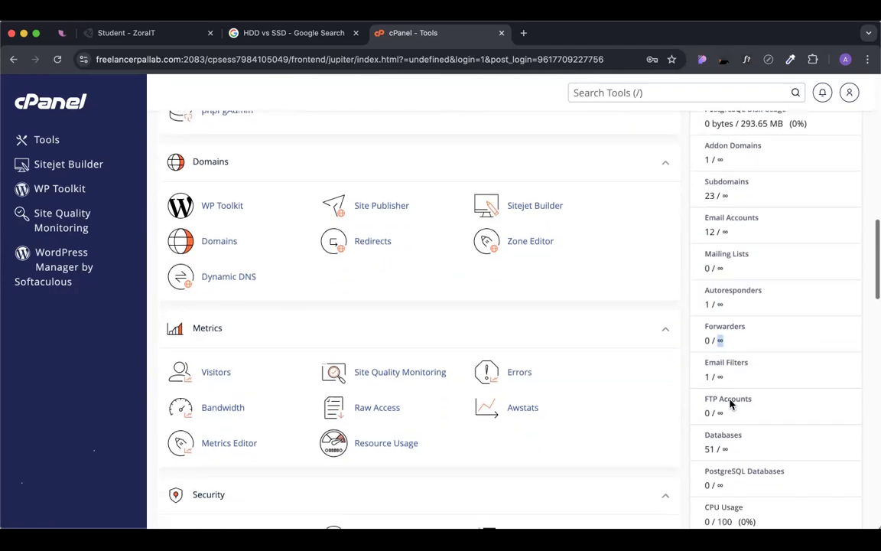
{"action": "scroll", "coordinate": [719, 423], "scroll_direction": "down", "scroll_amount": 2}
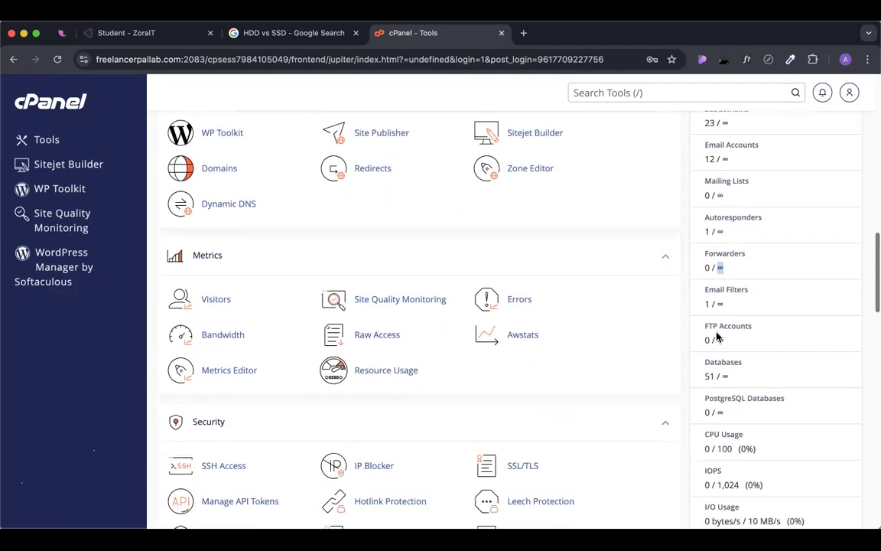
{"action": "scroll", "coordinate": [718, 338], "scroll_direction": "down", "scroll_amount": 2}
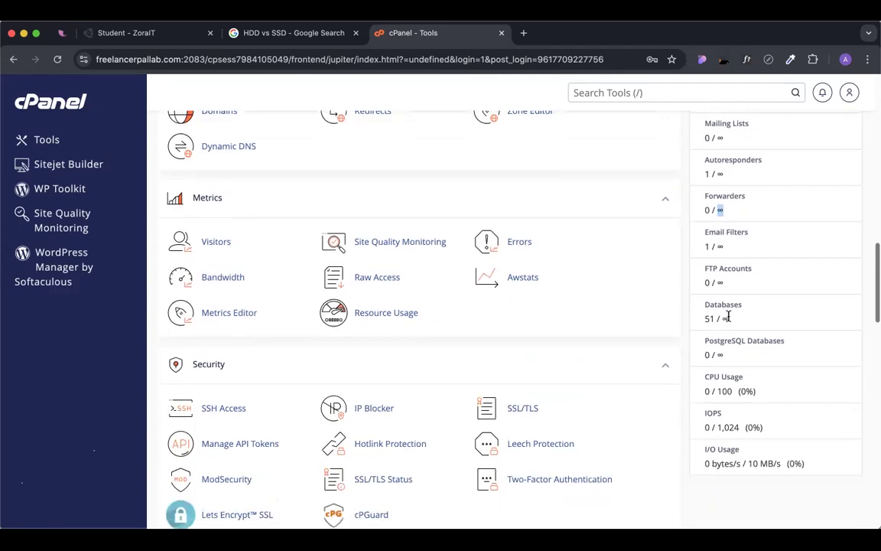
{"action": "scroll", "coordinate": [727, 316], "scroll_direction": "up", "scroll_amount": 2}
{"action": "scroll", "coordinate": [734, 222], "scroll_direction": "up", "scroll_amount": 1}
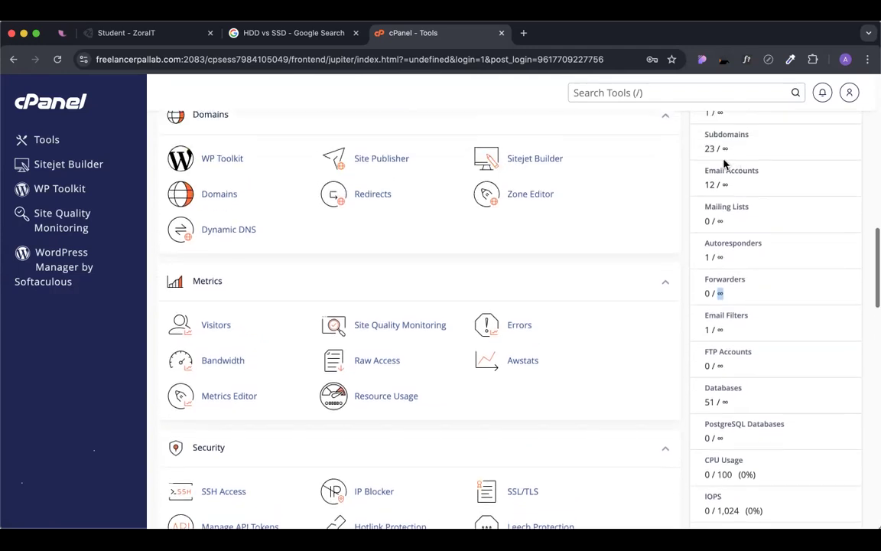
{"action": "scroll", "coordinate": [730, 314], "scroll_direction": "down", "scroll_amount": 2}
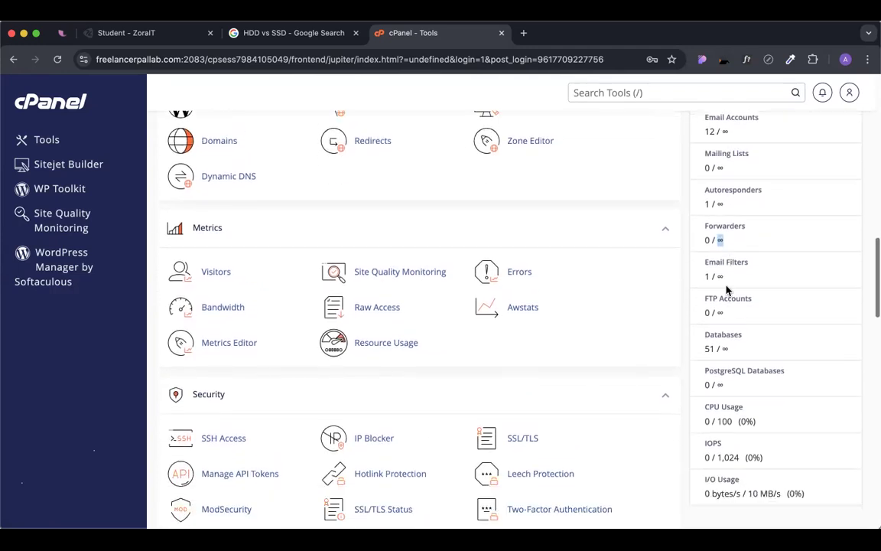
{"action": "scroll", "coordinate": [728, 290], "scroll_direction": "down", "scroll_amount": 1}
{"action": "double_click", "coordinate": [720, 291]}
{"action": "scroll", "coordinate": [720, 292], "scroll_direction": "down", "scroll_amount": 1}
{"action": "left_click_drag", "start_coordinate": [722, 291], "coordinate": [731, 296]}
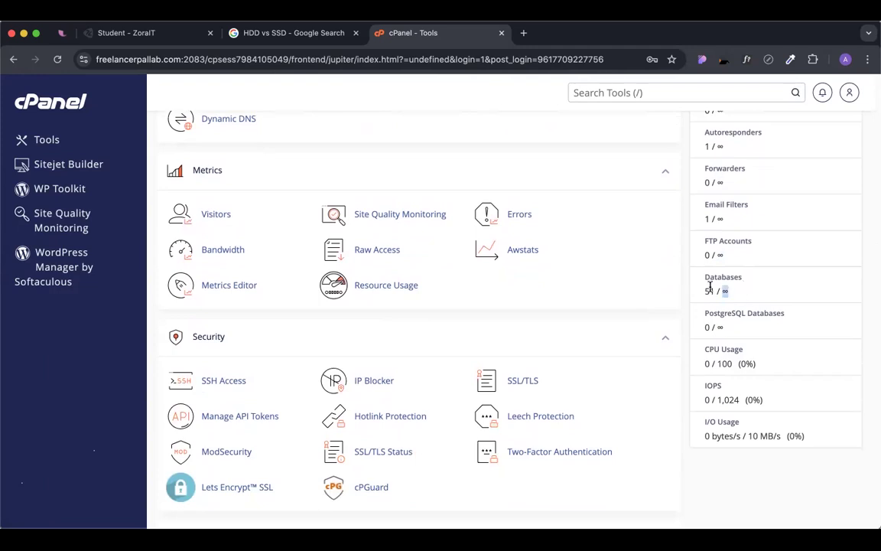
{"action": "double_click", "coordinate": [711, 291]}
{"action": "scroll", "coordinate": [699, 295], "scroll_direction": "down", "scroll_amount": 2}
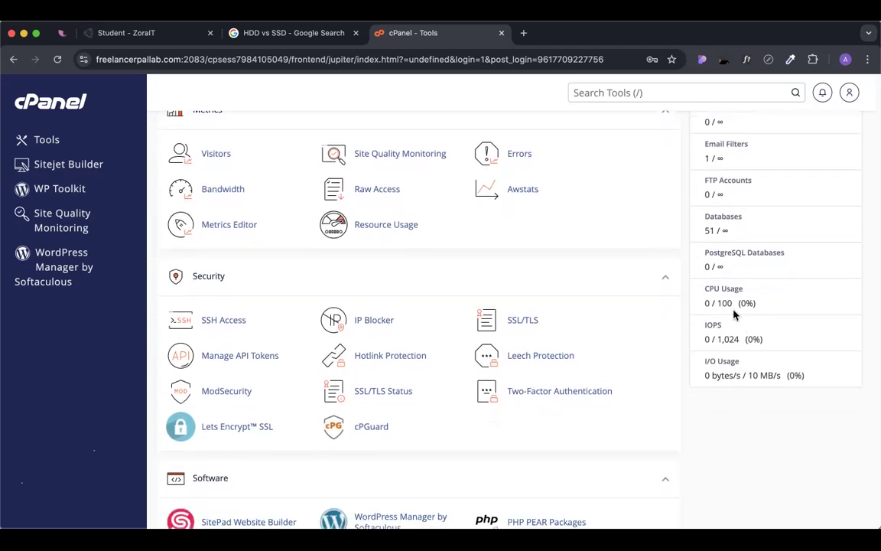
{"action": "left_click_drag", "start_coordinate": [719, 303], "coordinate": [793, 307]}
{"action": "left_click", "coordinate": [704, 302]}
{"action": "scroll", "coordinate": [686, 339], "scroll_direction": "up", "scroll_amount": 10}
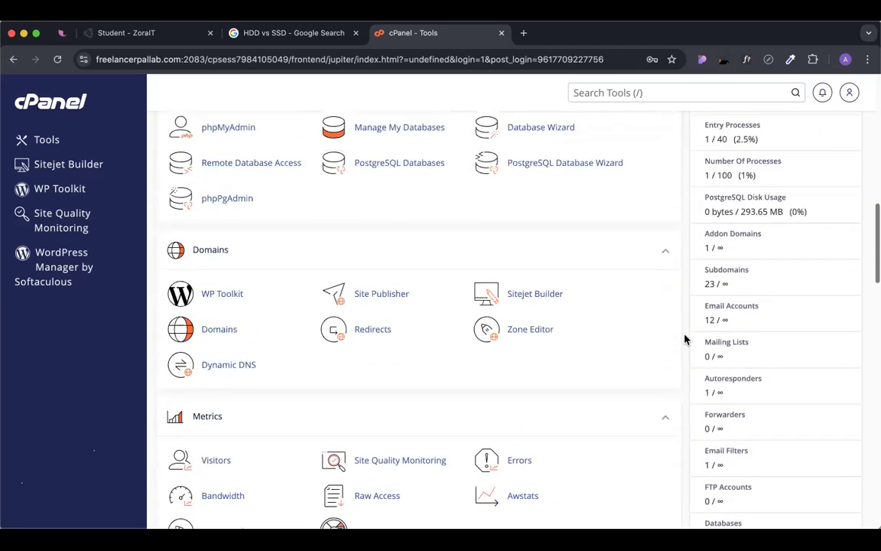
{"action": "scroll", "coordinate": [685, 339], "scroll_direction": "up", "scroll_amount": 4}
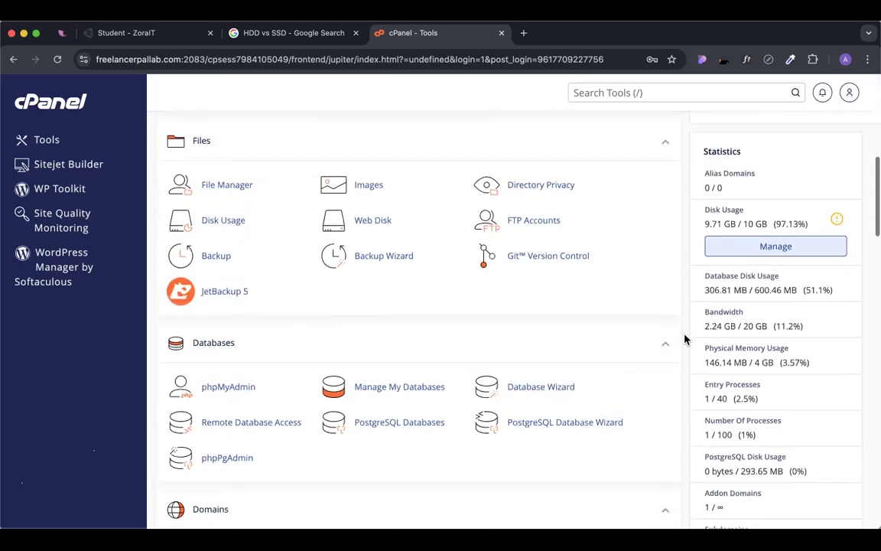
{"action": "scroll", "coordinate": [696, 295], "scroll_direction": "up", "scroll_amount": 6}
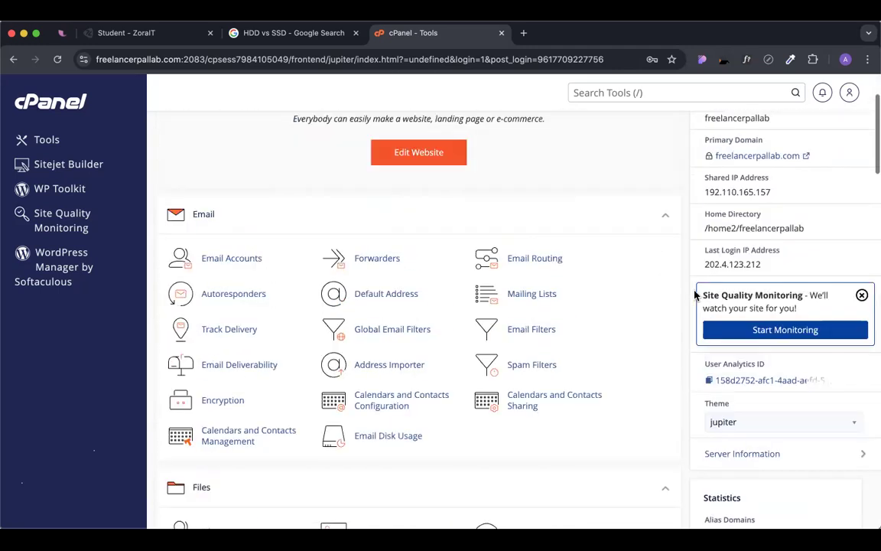
{"action": "scroll", "coordinate": [685, 353], "scroll_direction": "down", "scroll_amount": 5}
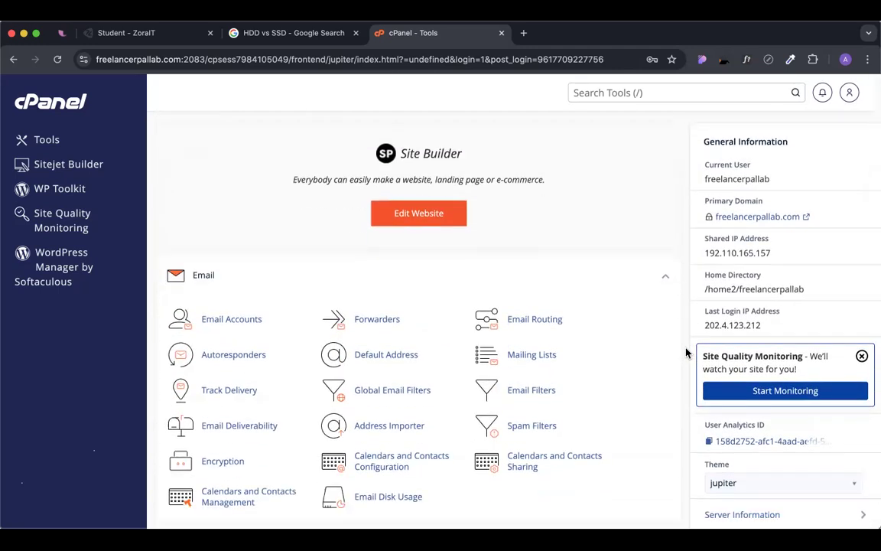
{"action": "scroll", "coordinate": [685, 353], "scroll_direction": "up", "scroll_amount": 5}
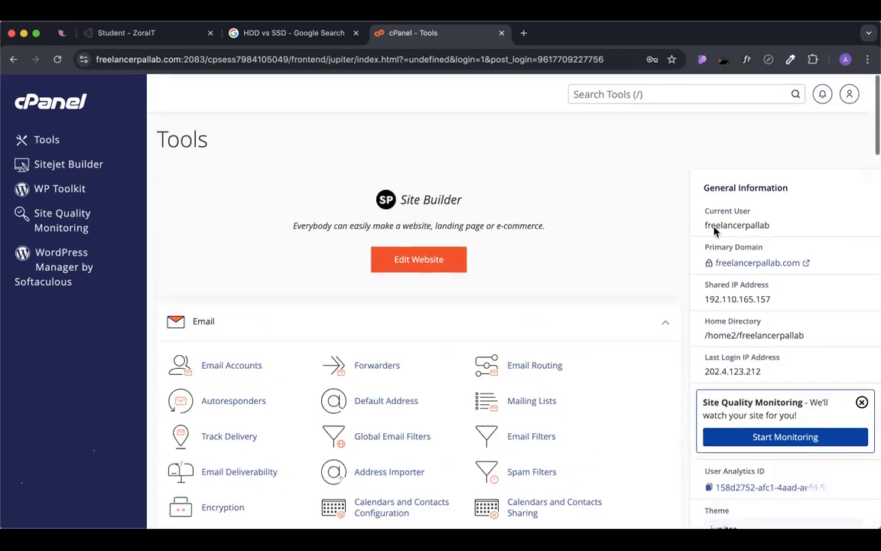
{"action": "scroll", "coordinate": [683, 382], "scroll_direction": "down", "scroll_amount": 3}
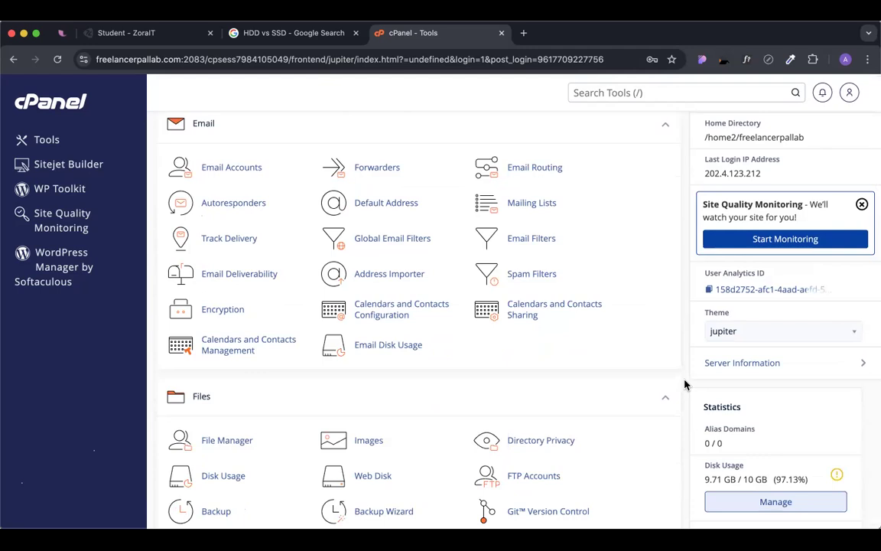
{"action": "scroll", "coordinate": [686, 385], "scroll_direction": "down", "scroll_amount": 4}
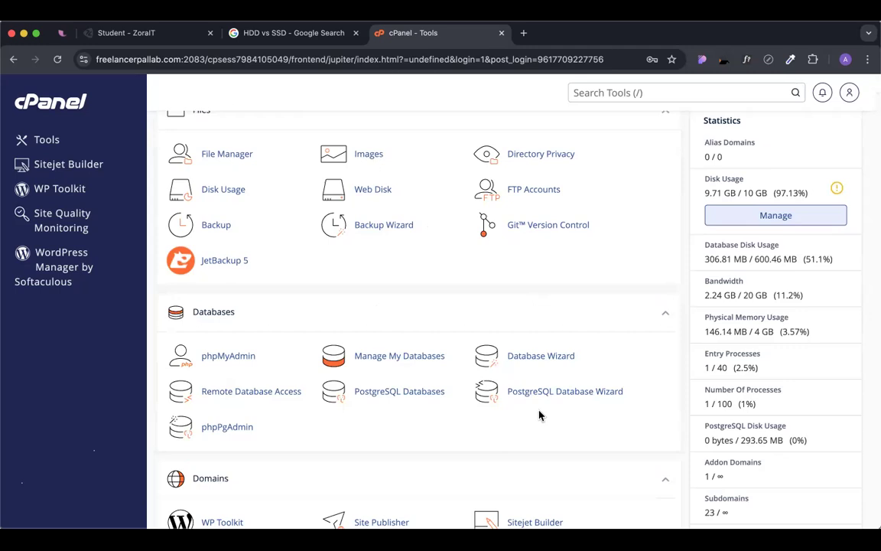
{"action": "scroll", "coordinate": [539, 415], "scroll_direction": "down", "scroll_amount": 20}
{"action": "left_click", "coordinate": [552, 408]}
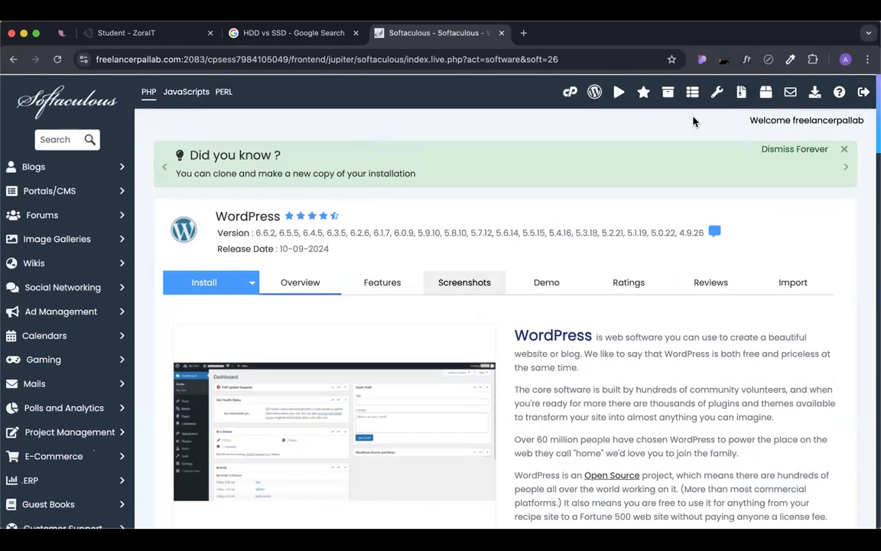
{"action": "left_click", "coordinate": [570, 92]}
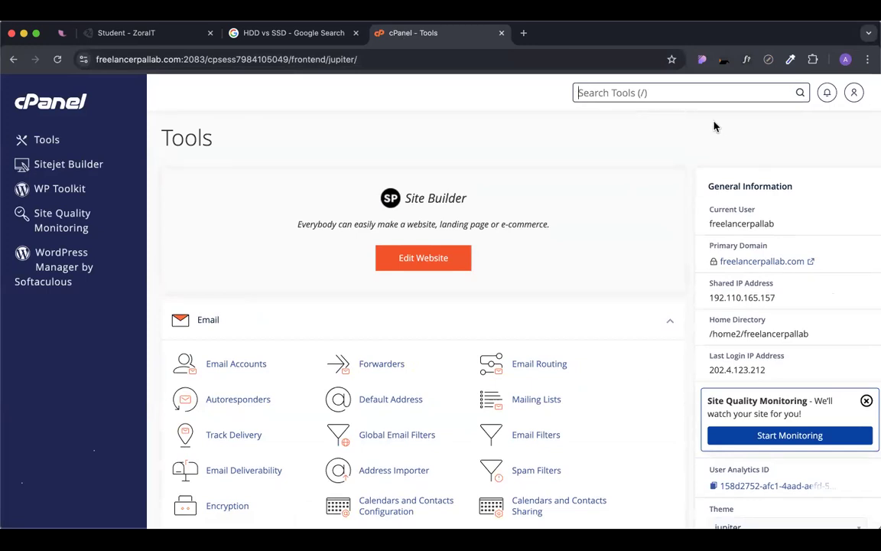
{"action": "left_click", "coordinate": [854, 93]}
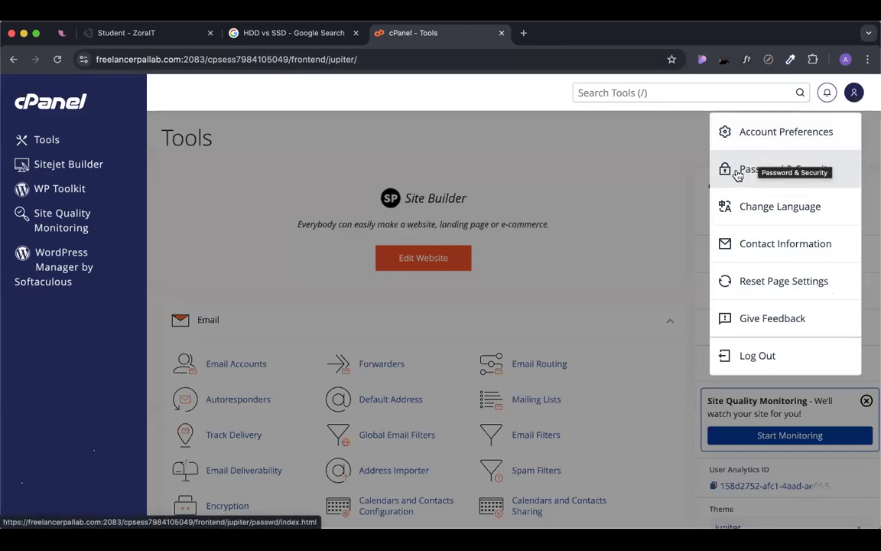
{"action": "left_click", "coordinate": [734, 171]}
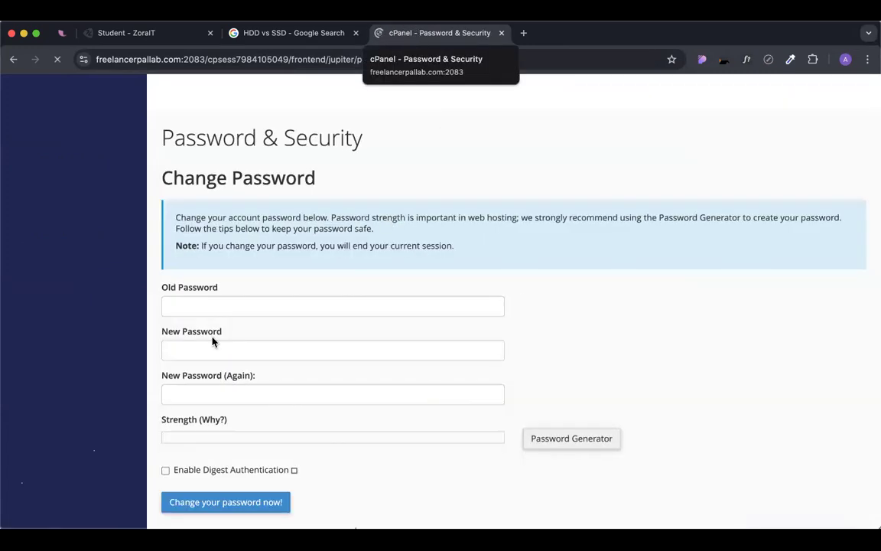
{"action": "left_click", "coordinate": [203, 307]}
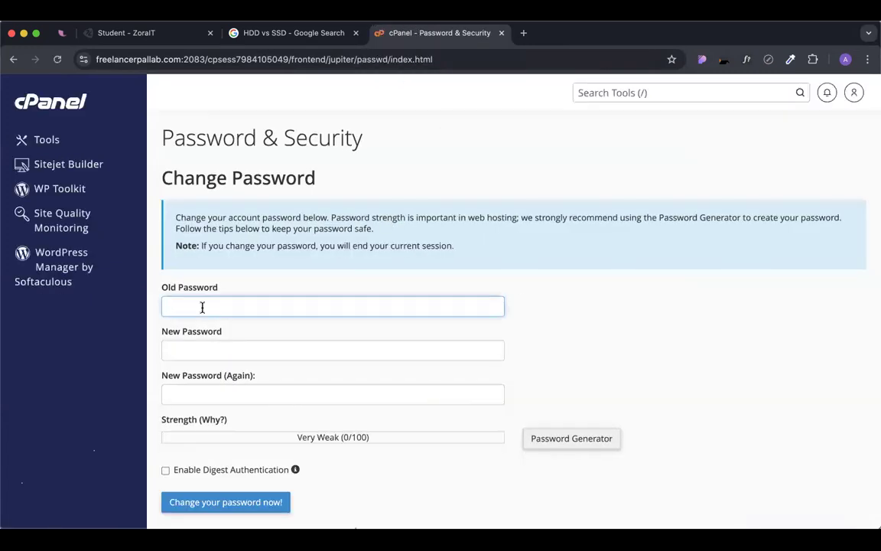
{"action": "left_click", "coordinate": [193, 352]}
{"action": "left_click", "coordinate": [203, 394]}
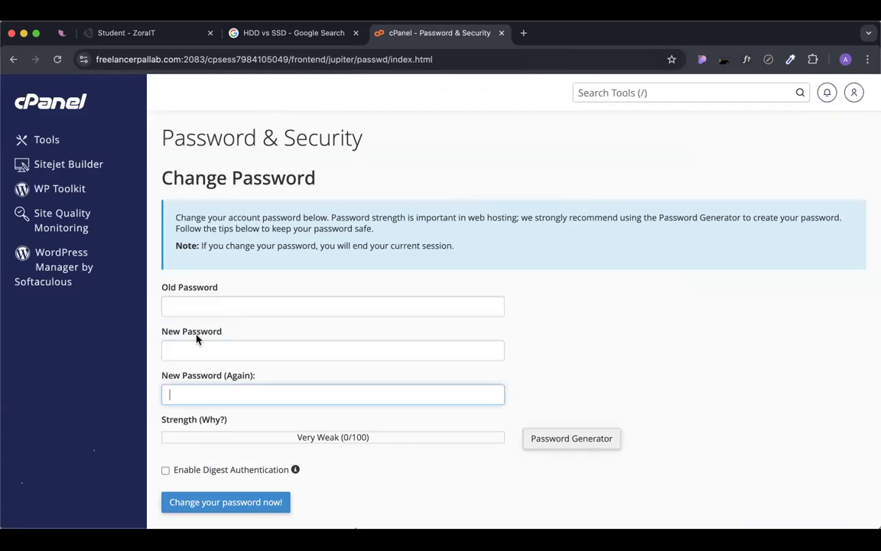
{"action": "left_click", "coordinate": [190, 347]}
{"action": "type", "text": "********"}
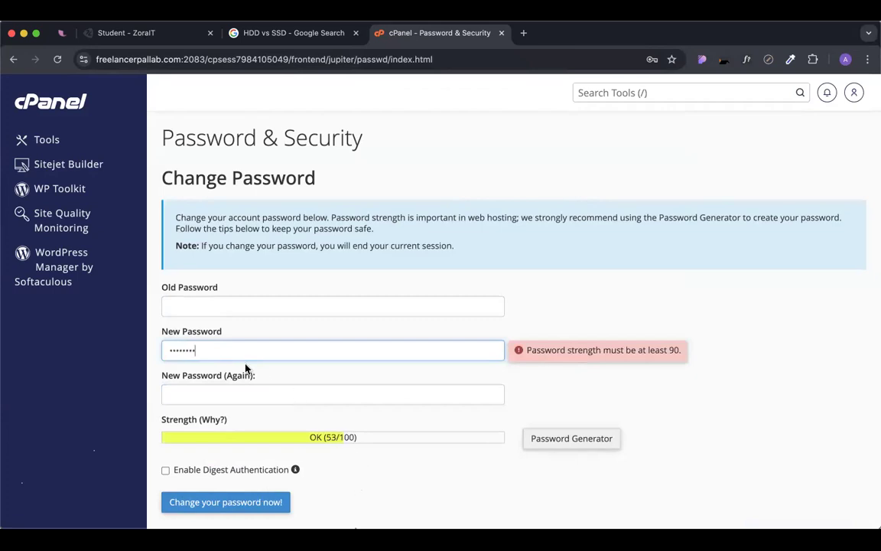
{"action": "type", "text": "***"}
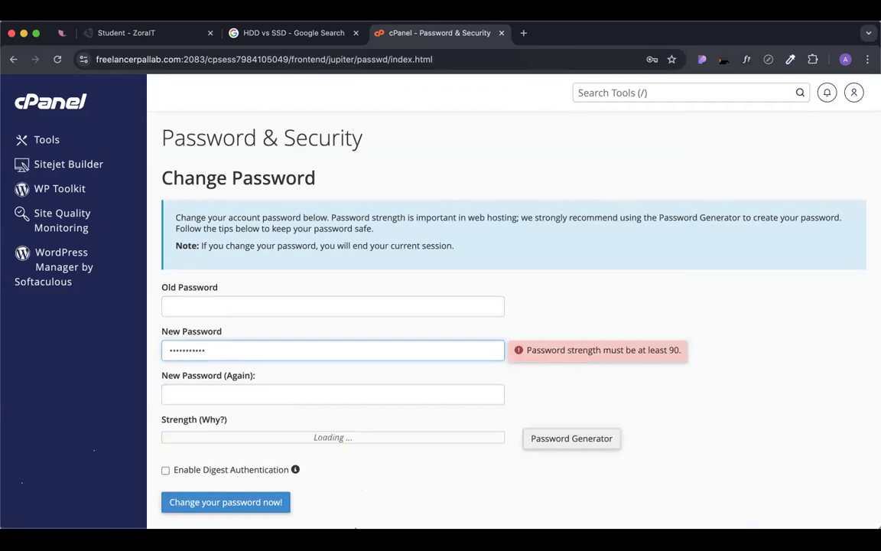
{"action": "type", "text": "***"}
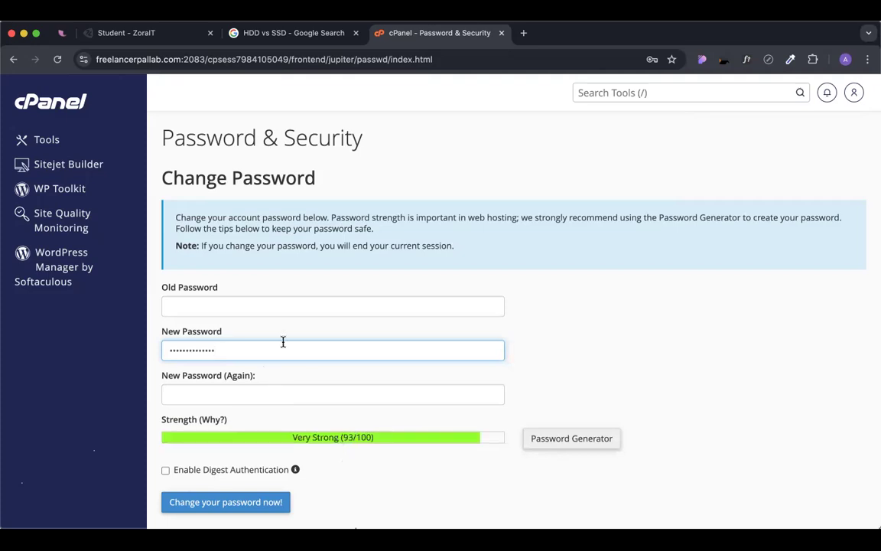
{"action": "left_click", "coordinate": [254, 306]}
{"action": "type", "text": "*"}
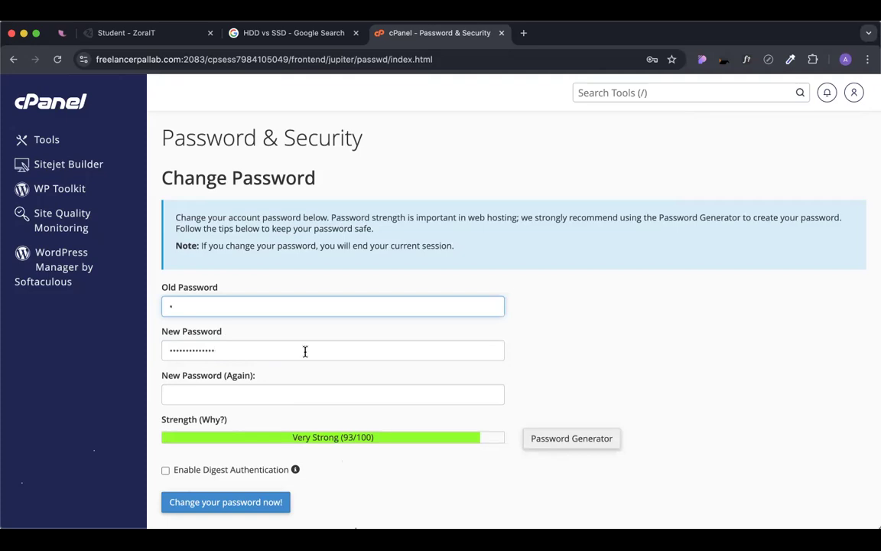
{"action": "key", "text": "BackSpace"}
{"action": "left_click", "coordinate": [277, 349]}
{"action": "type", "text": "*"}
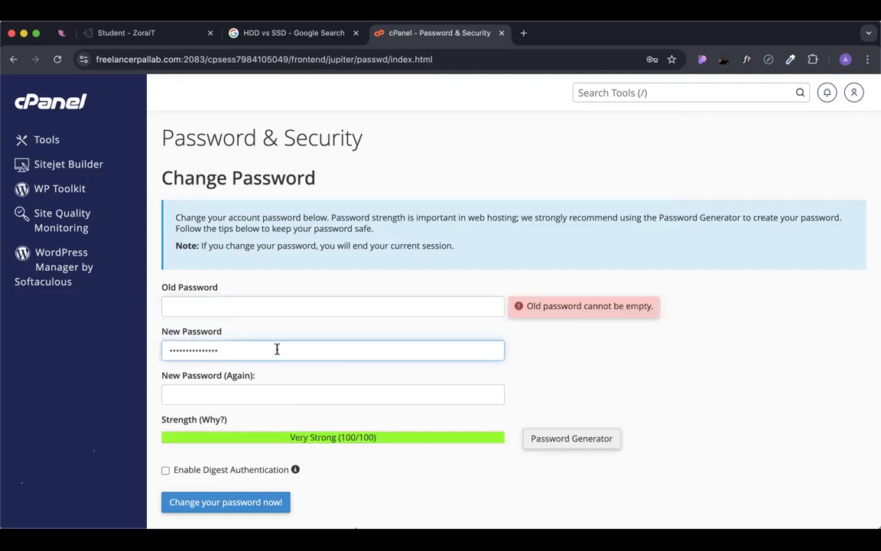
{"action": "left_click", "coordinate": [213, 391]}
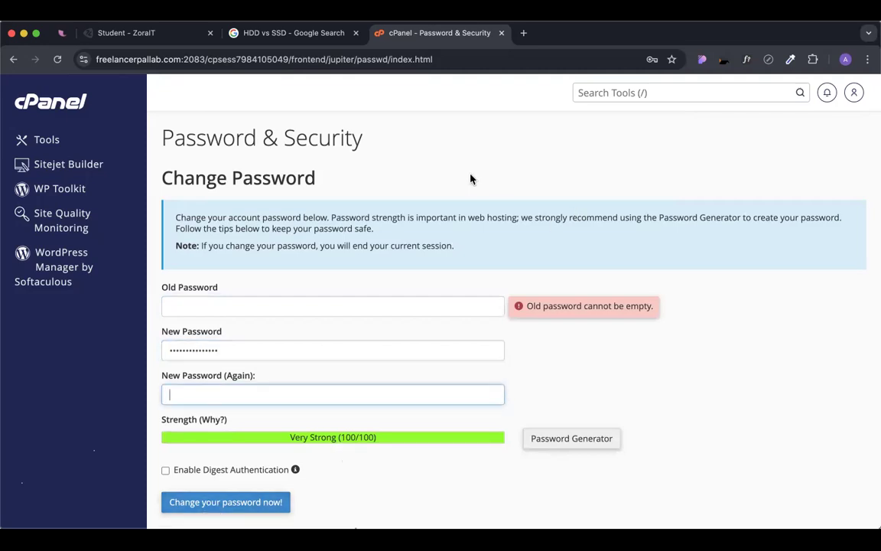
{"action": "left_click", "coordinate": [42, 113]}
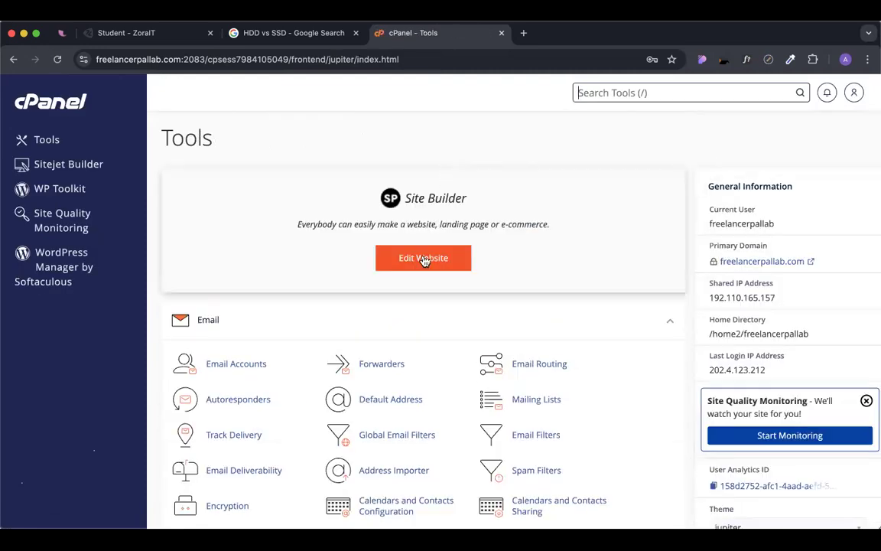
Scroll down the cPanel Tools page to the Softaculous Apps Installer section.
{"action": "scroll", "coordinate": [422, 255], "scroll_direction": "down", "scroll_amount": 2}
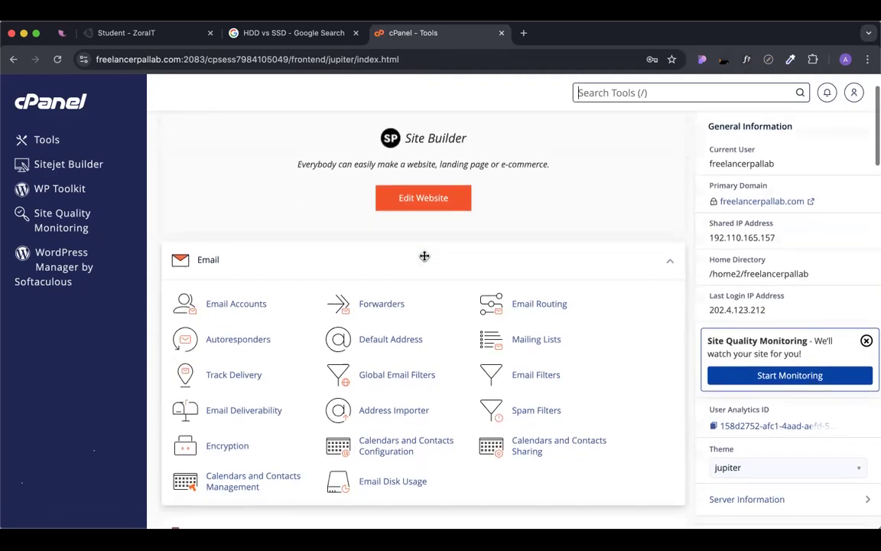
{"action": "scroll", "coordinate": [423, 255], "scroll_direction": "down", "scroll_amount": 2}
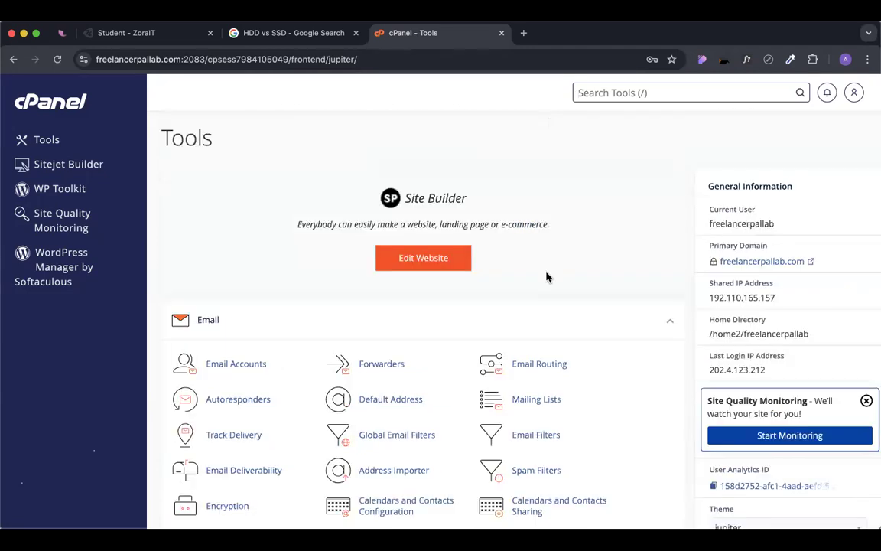
{"action": "scroll", "coordinate": [547, 278], "scroll_direction": "down", "scroll_amount": 3}
{"action": "scroll", "coordinate": [547, 278], "scroll_direction": "down", "scroll_amount": 15}
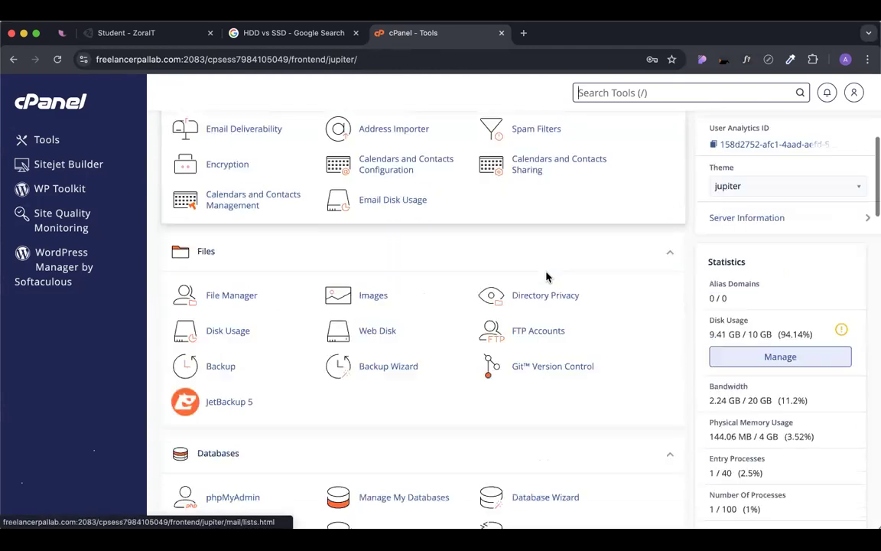
{"action": "scroll", "coordinate": [547, 277], "scroll_direction": "down", "scroll_amount": 5}
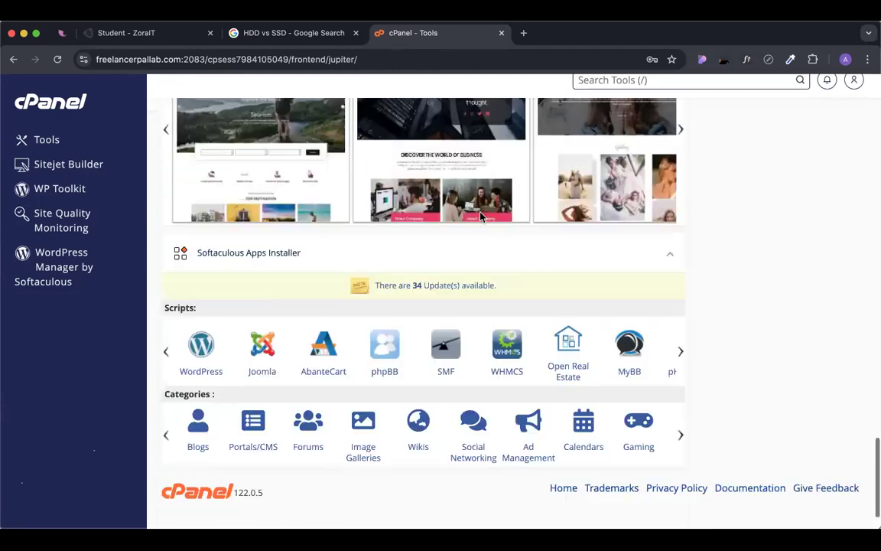
{"action": "key", "text": "/"}
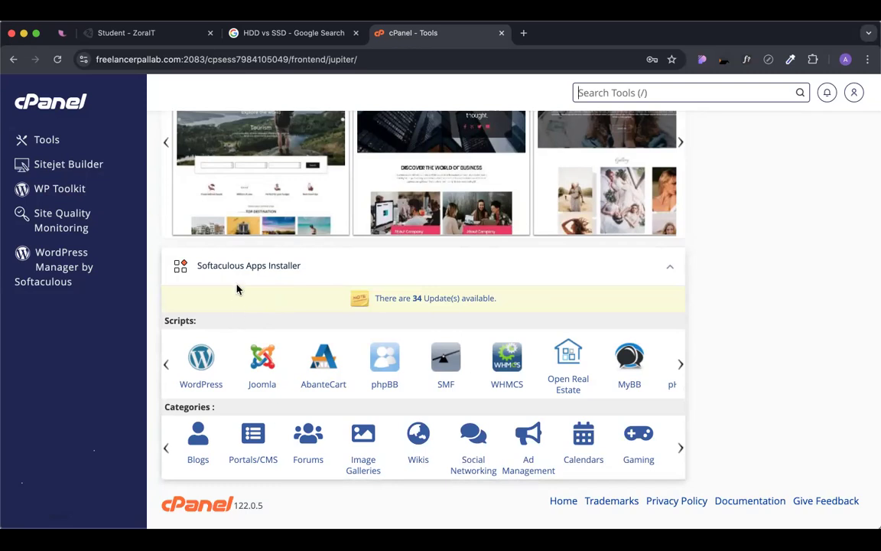
Open WordPress in Softaculous and start a new installation with Install Now.
{"action": "left_click", "coordinate": [201, 357]}
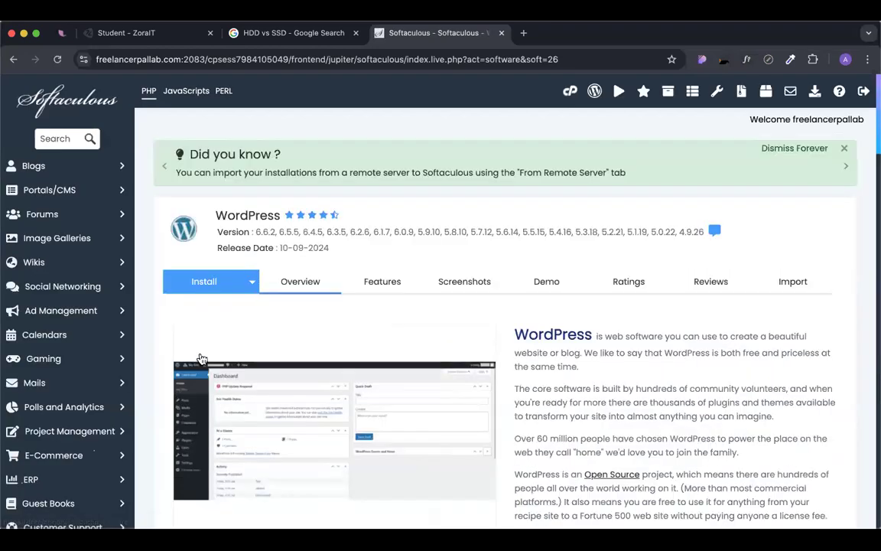
{"action": "scroll", "coordinate": [238, 298], "scroll_direction": "down", "scroll_amount": 5}
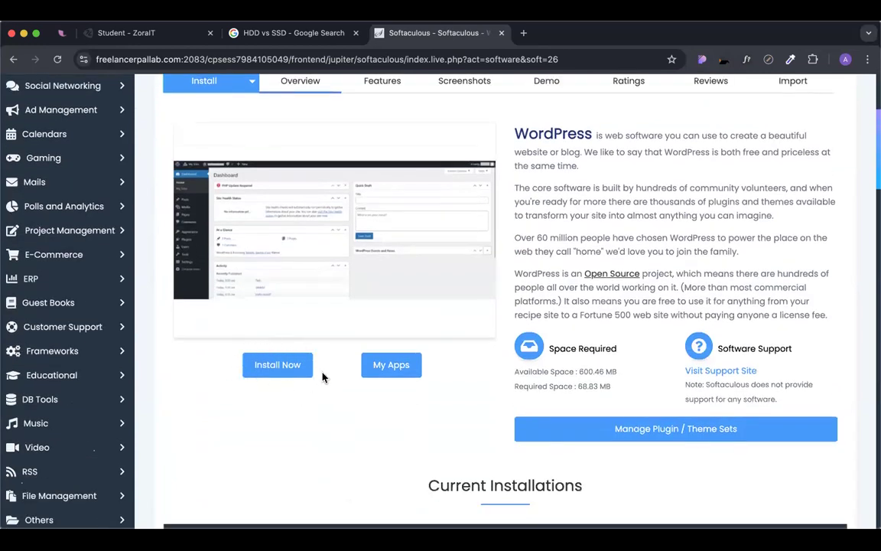
{"action": "left_click", "coordinate": [277, 365]}
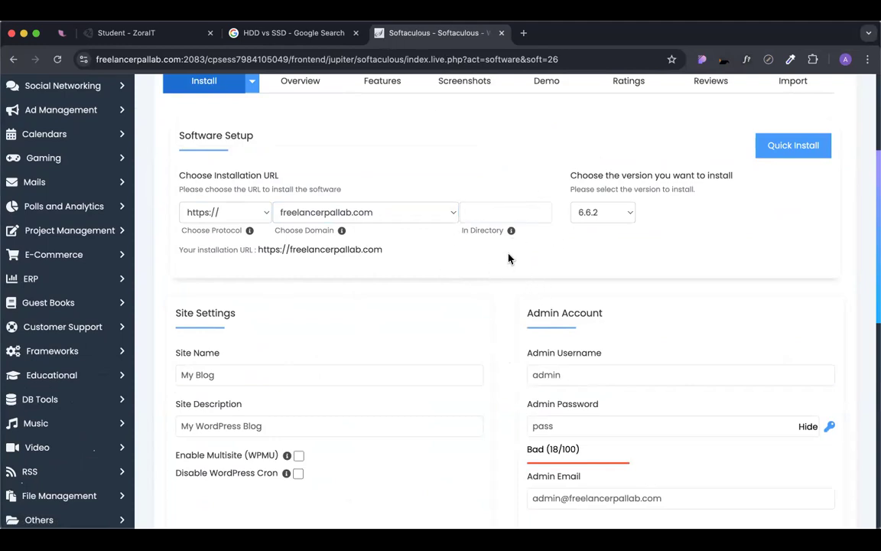
Clear 'wp' from the In Directory field so WordPress installs at the domain root.
{"action": "scroll", "coordinate": [359, 177], "scroll_direction": "down", "scroll_amount": 2}
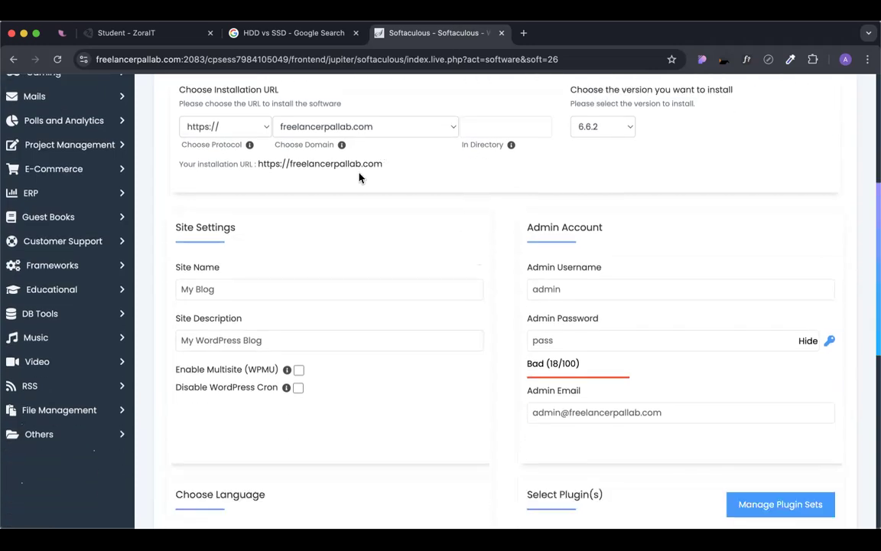
{"action": "left_click", "coordinate": [510, 126]}
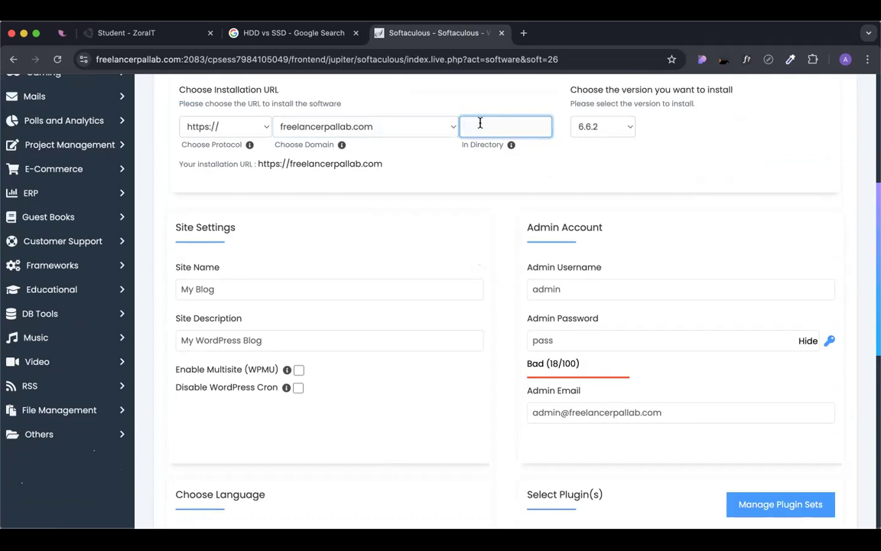
{"action": "type", "text": "wp"}
{"action": "left_click_drag", "start_coordinate": [399, 165], "coordinate": [259, 170]}
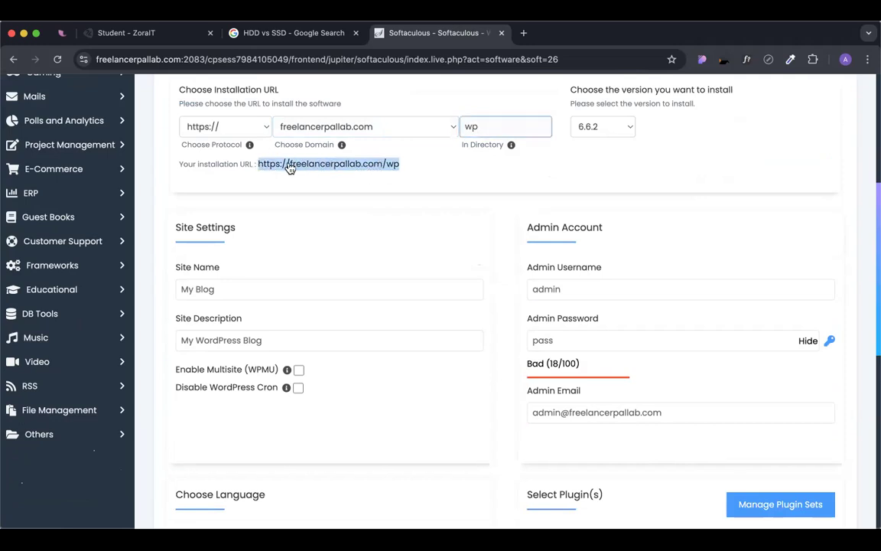
{"action": "left_click", "coordinate": [480, 129]}
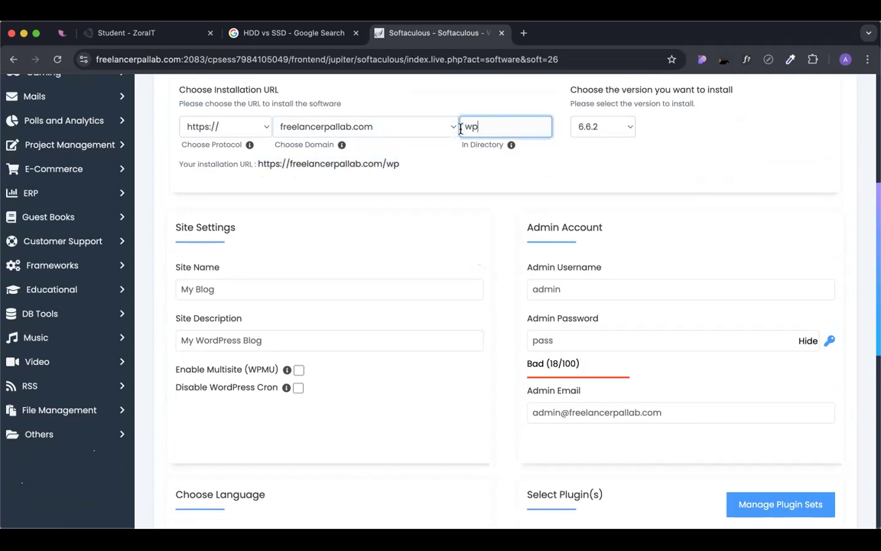
{"action": "key", "text": "BackSpace"}
{"action": "key", "text": "BackSpace"}
{"action": "left_click", "coordinate": [510, 186]}
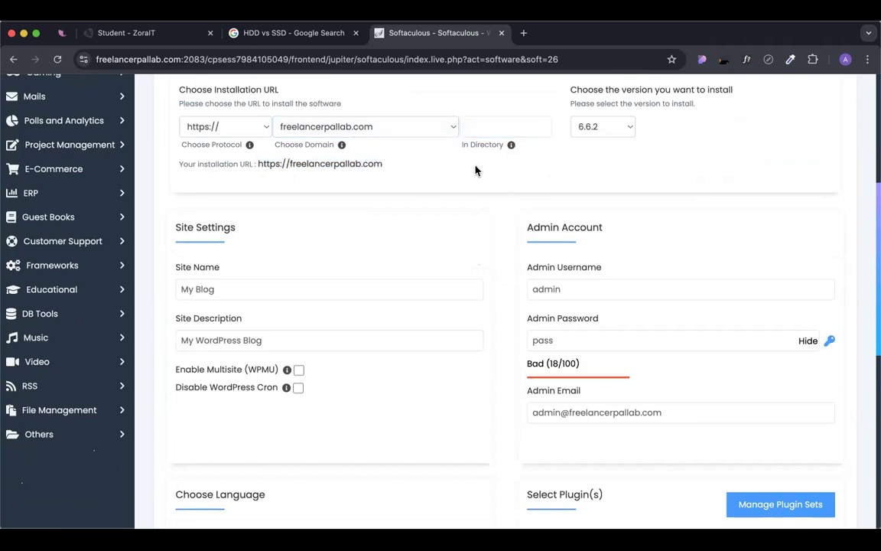
{"action": "scroll", "coordinate": [475, 170], "scroll_direction": "down", "scroll_amount": 3}
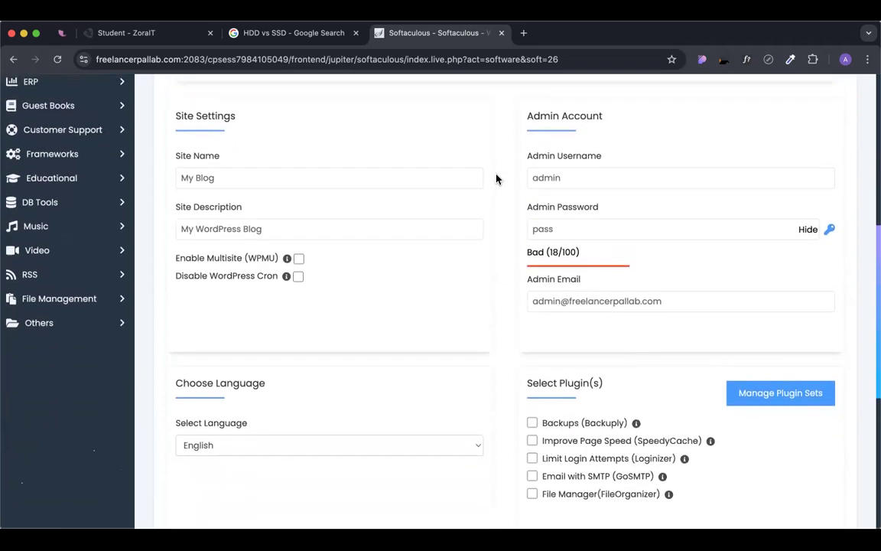
Replace the default admin username with 'Srtong'.
{"action": "left_click", "coordinate": [556, 170]}
{"action": "left_click", "coordinate": [560, 228]}
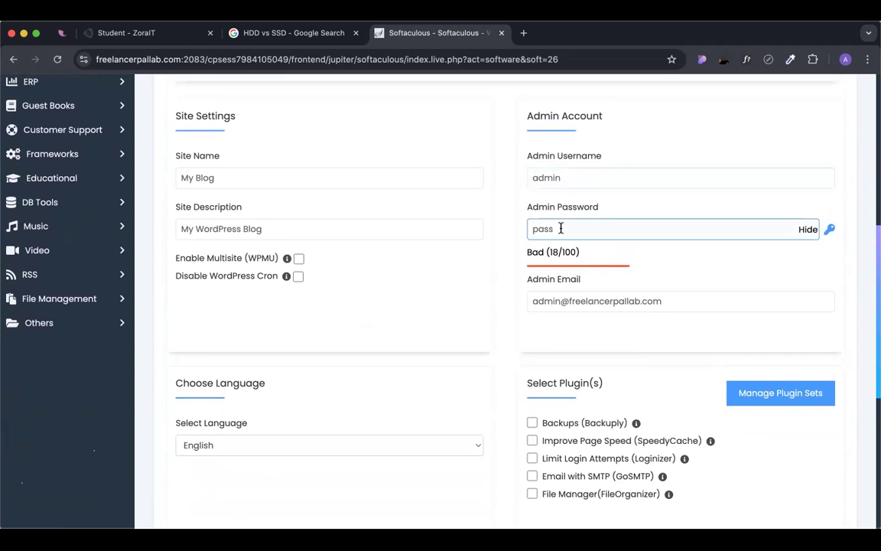
{"action": "key", "text": "shift+Tab"}
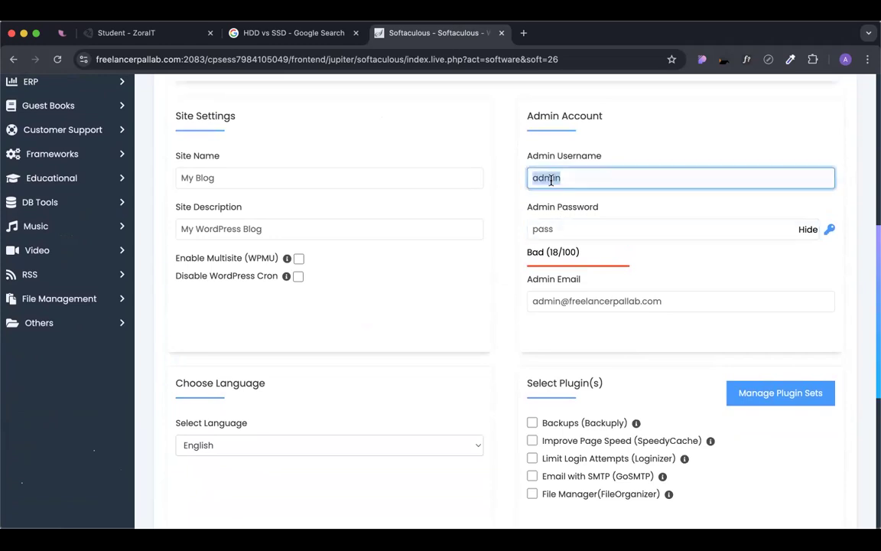
{"action": "left_click", "coordinate": [504, 211]}
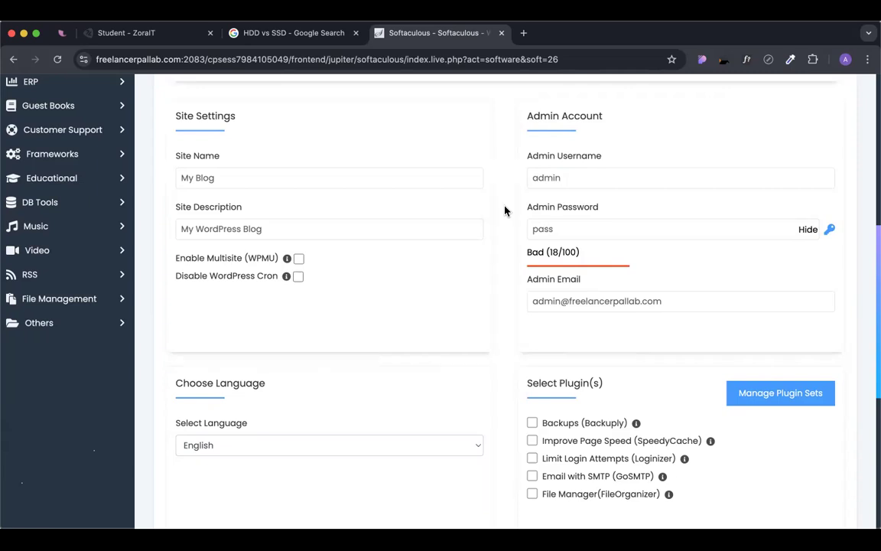
{"action": "left_click", "coordinate": [548, 177]}
{"action": "double_click", "coordinate": [549, 179]}
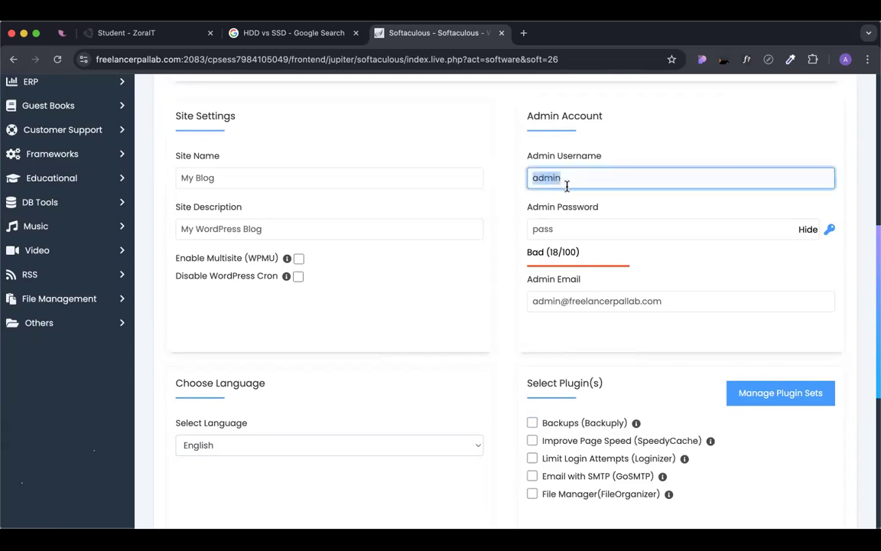
{"action": "type", "text": "Srtong"}
{"action": "double_click", "coordinate": [566, 177]}
Enter a new admin password and mask it with Hide.
{"action": "left_click", "coordinate": [551, 229]}
{"action": "double_click", "coordinate": [556, 229]}
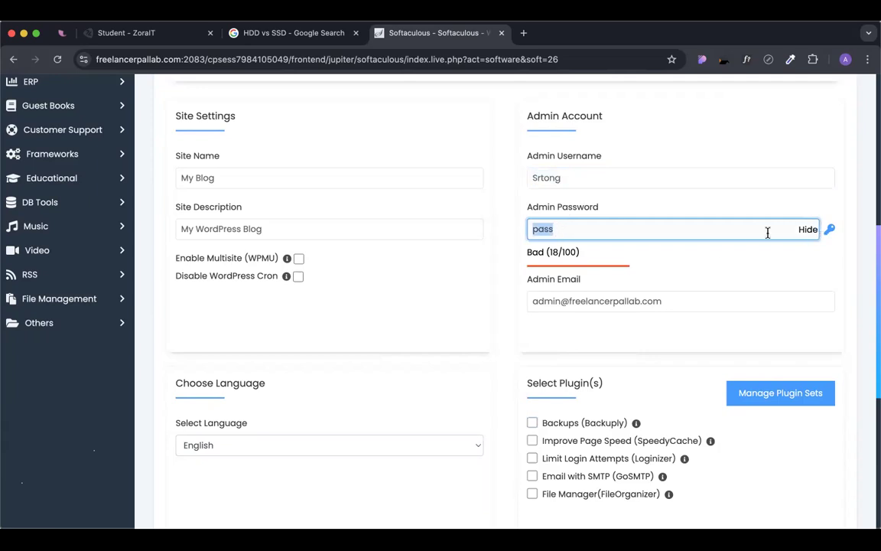
{"action": "type", "text": "pass"}
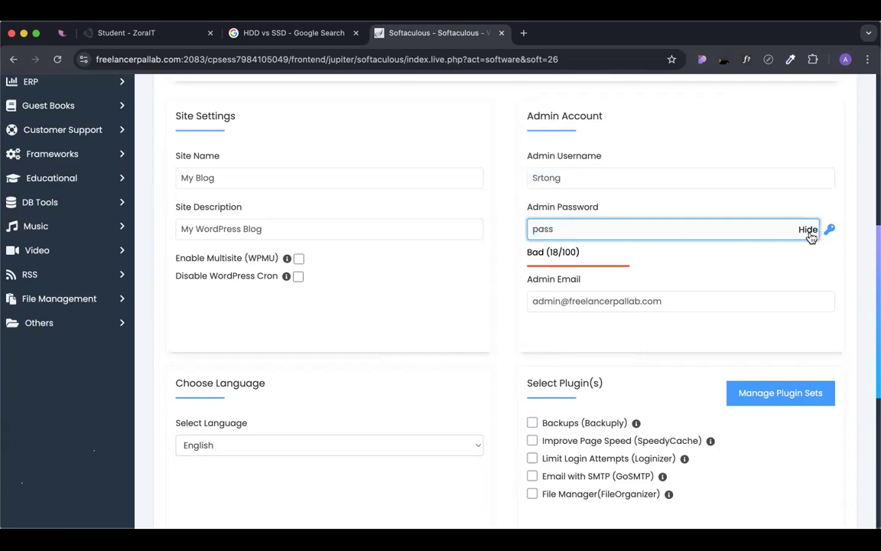
{"action": "left_click", "coordinate": [807, 229]}
{"action": "left_click", "coordinate": [544, 178]}
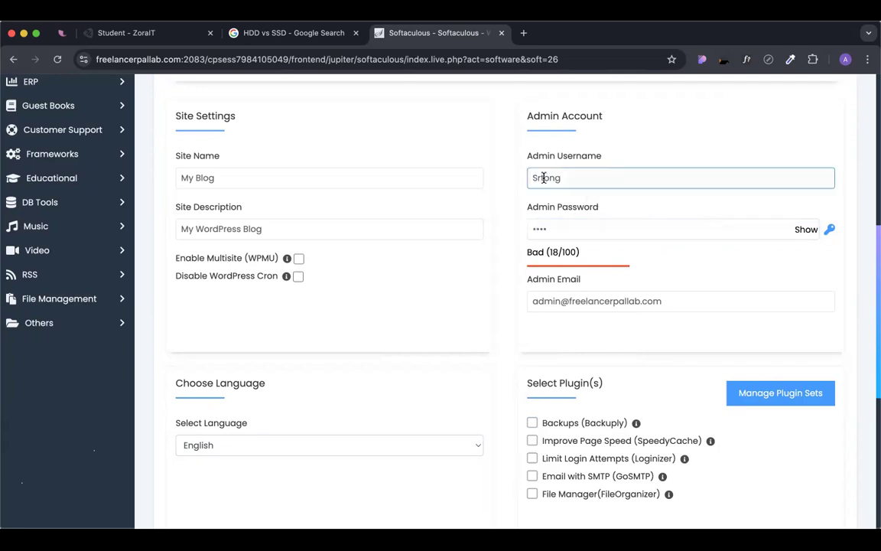
{"action": "left_click", "coordinate": [583, 236]}
{"action": "scroll", "coordinate": [583, 239], "scroll_direction": "down", "scroll_amount": 1}
Edit the admin e-mail so it becomes a Gmail address.
{"action": "left_click", "coordinate": [639, 267]}
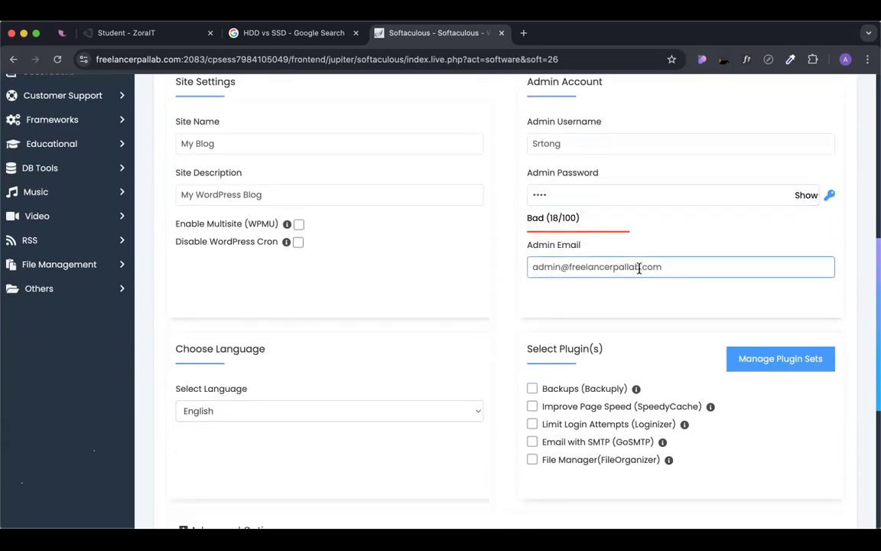
{"action": "left_click_drag", "start_coordinate": [568, 266], "coordinate": [517, 269]}
{"action": "key", "text": "BackSpace"}
{"action": "left_click", "coordinate": [603, 266]}
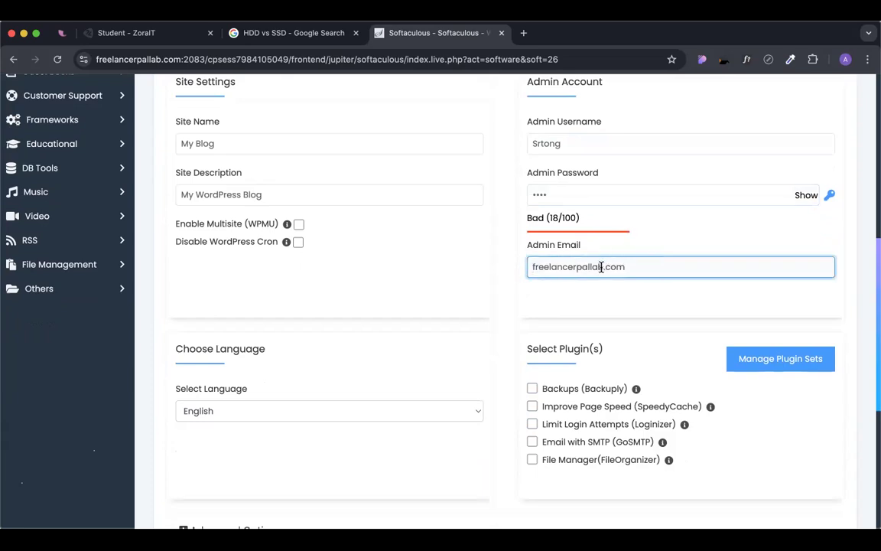
{"action": "type", "text": "@gmail"}
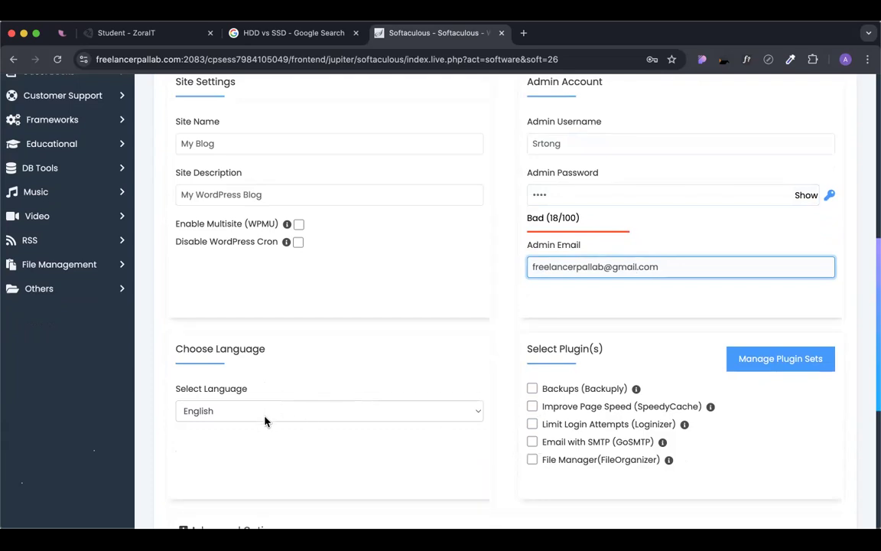
{"action": "scroll", "coordinate": [604, 222], "scroll_direction": "down", "scroll_amount": 1}
Replace the misspelled admin username with 'admin'.
{"action": "left_click", "coordinate": [610, 272]}
{"action": "scroll", "coordinate": [590, 269], "scroll_direction": "up", "scroll_amount": 1}
{"action": "left_click", "coordinate": [561, 130]}
{"action": "double_click", "coordinate": [548, 131]}
{"action": "type", "text": "admin"}
{"action": "key", "text": "BackSpace"}
{"action": "key", "text": "BackSpace"}
{"action": "type", "text": "in"}
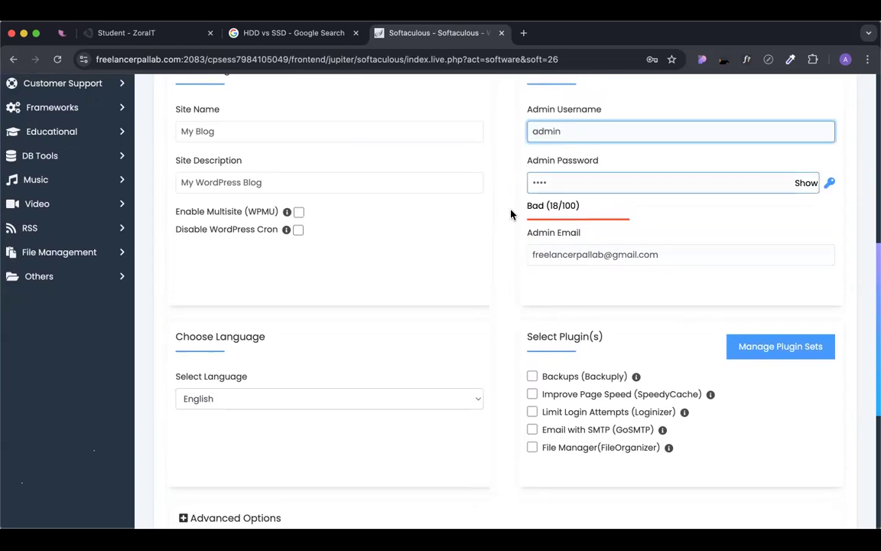
{"action": "left_click", "coordinate": [506, 254]}
{"action": "scroll", "coordinate": [506, 256], "scroll_direction": "down", "scroll_amount": 1}
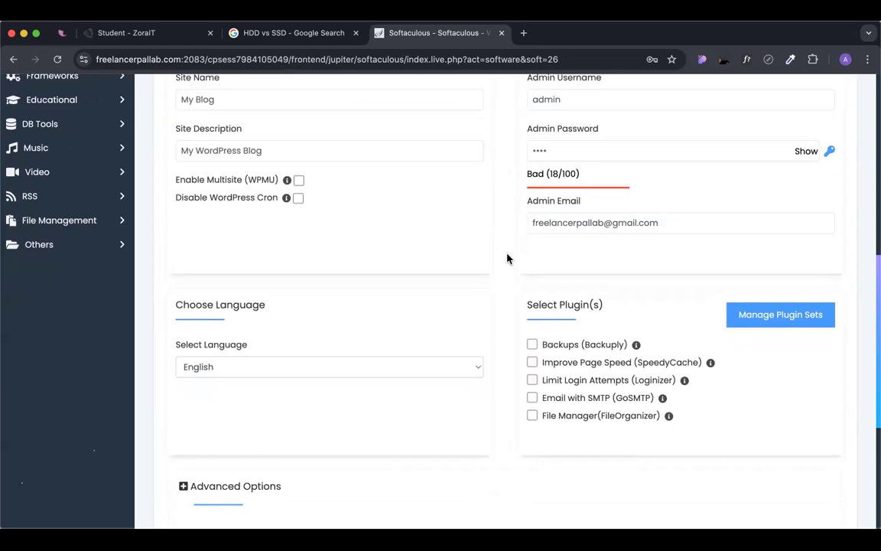
Change the admin username to 'Strong' and check the admin e-mail address.
{"action": "left_click", "coordinate": [598, 222]}
{"action": "scroll", "coordinate": [599, 223], "scroll_direction": "up", "scroll_amount": 2}
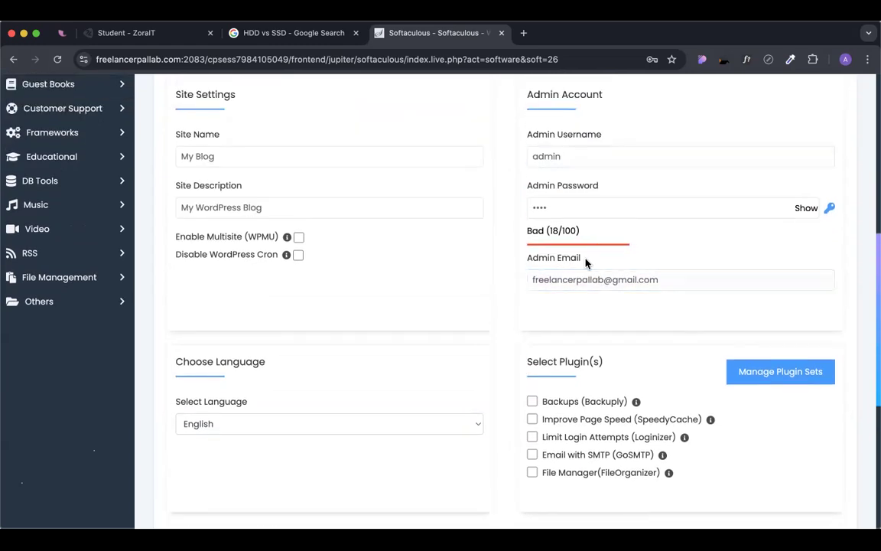
{"action": "double_click", "coordinate": [548, 156]}
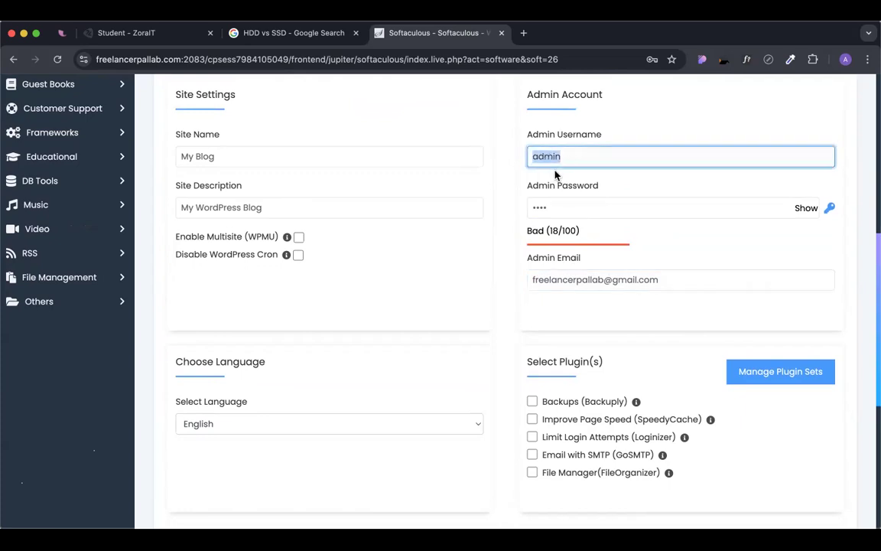
{"action": "type", "text": "Strong"}
{"action": "left_click", "coordinate": [504, 204]}
{"action": "left_click", "coordinate": [609, 279]}
{"action": "triple_click", "coordinate": [527, 277]}
{"action": "left_click", "coordinate": [531, 310]}
Re-enter a new admin password, checking its strength score.
{"action": "left_click", "coordinate": [552, 158]}
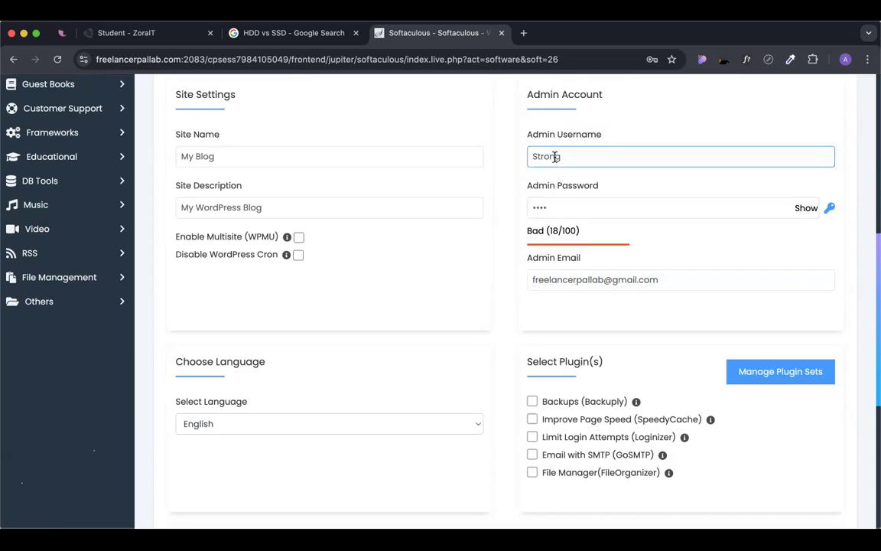
{"action": "left_click", "coordinate": [558, 204]}
{"action": "double_click", "coordinate": [556, 207]}
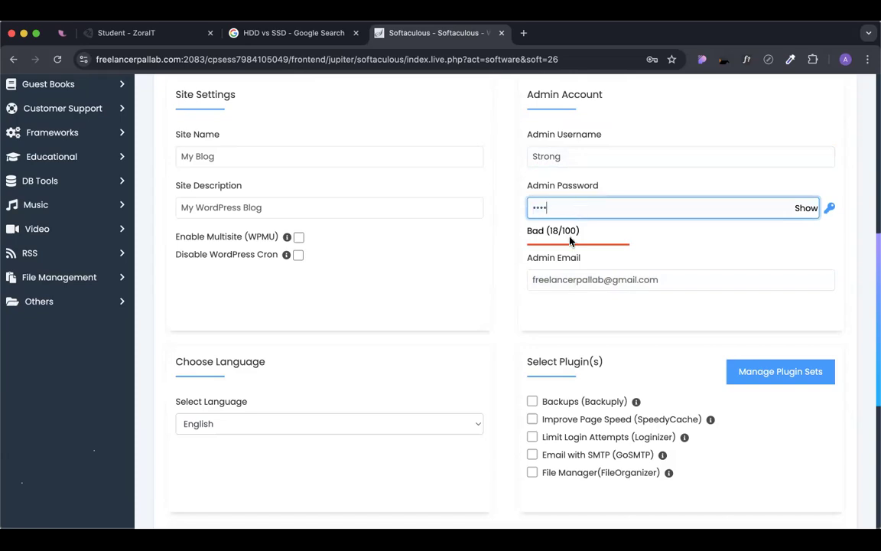
{"action": "left_click_drag", "start_coordinate": [548, 229], "coordinate": [580, 231]}
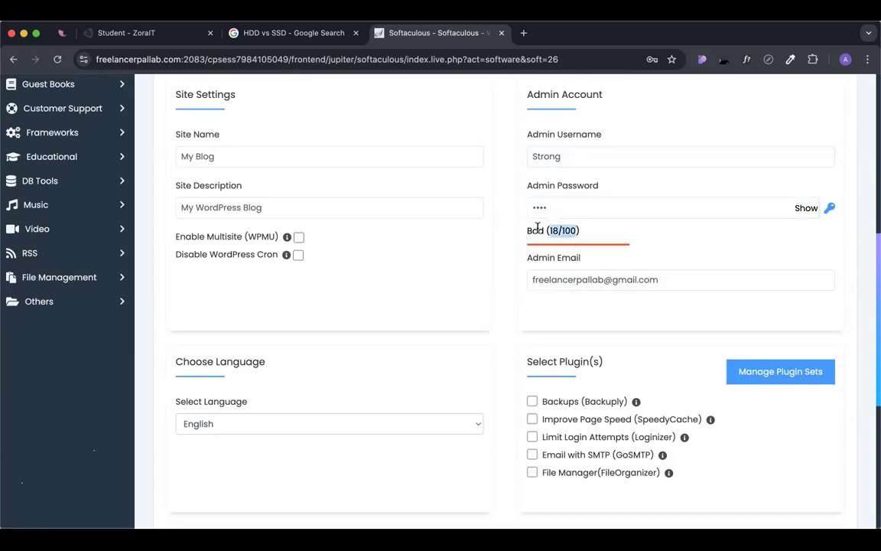
{"action": "left_click", "coordinate": [556, 205]}
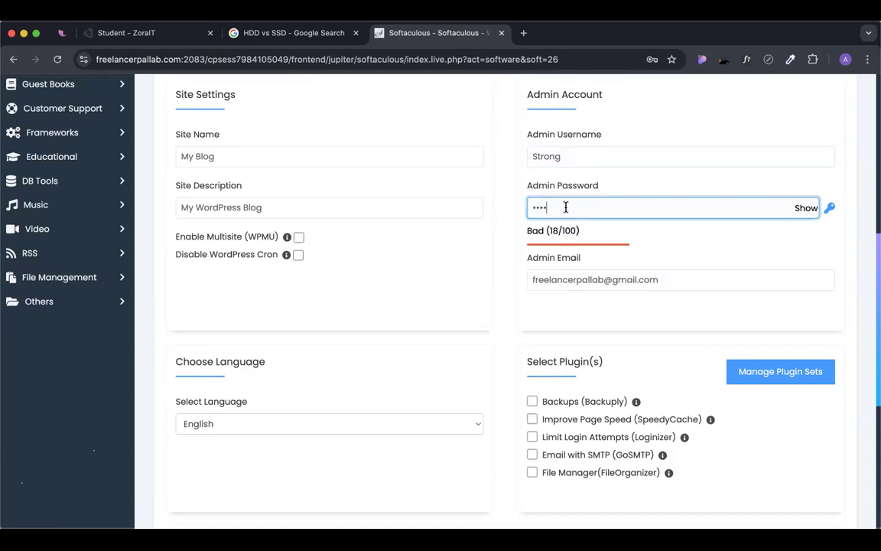
{"action": "type", "text": "••••••"}
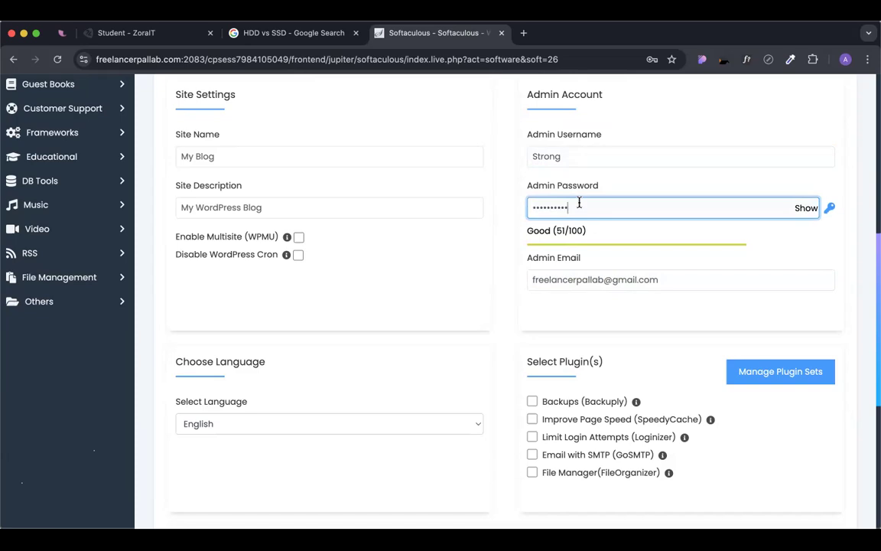
{"action": "double_click", "coordinate": [579, 202]}
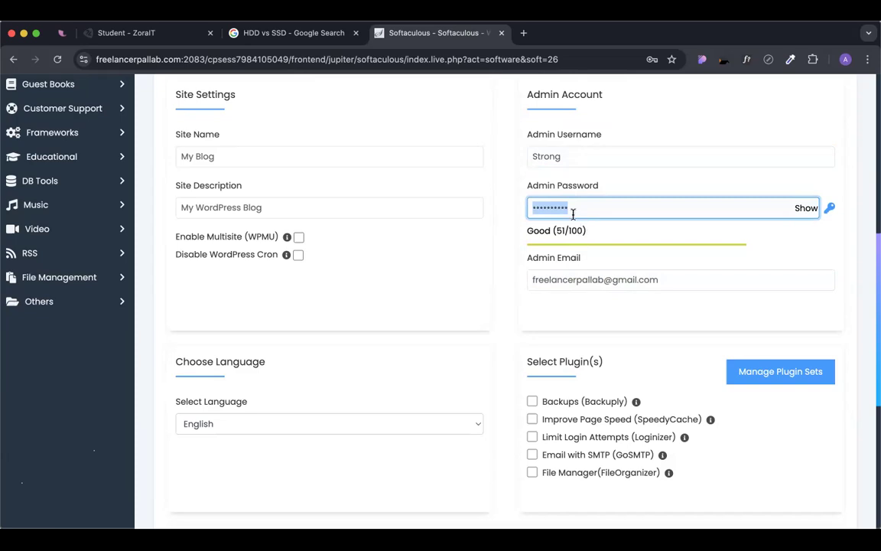
{"action": "key", "text": "Right"}
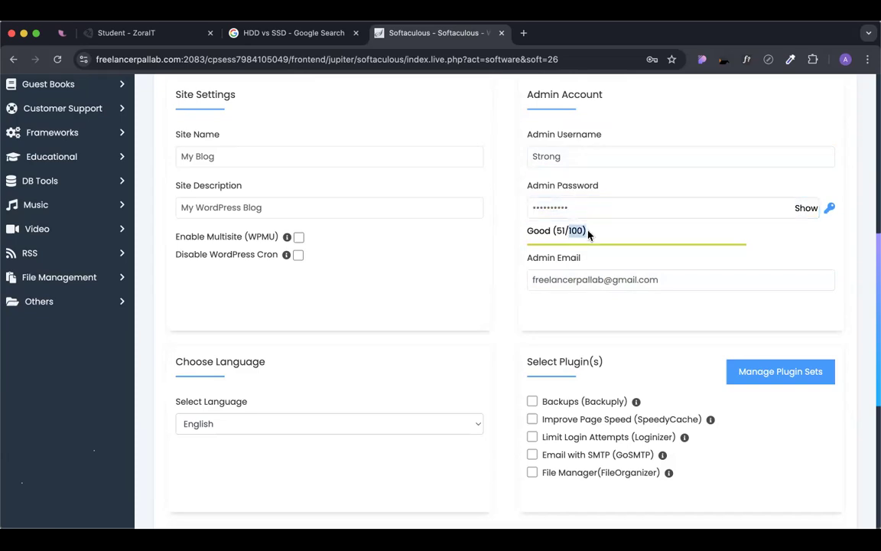
{"action": "double_click", "coordinate": [582, 200]}
{"action": "type", "text": "1234"}
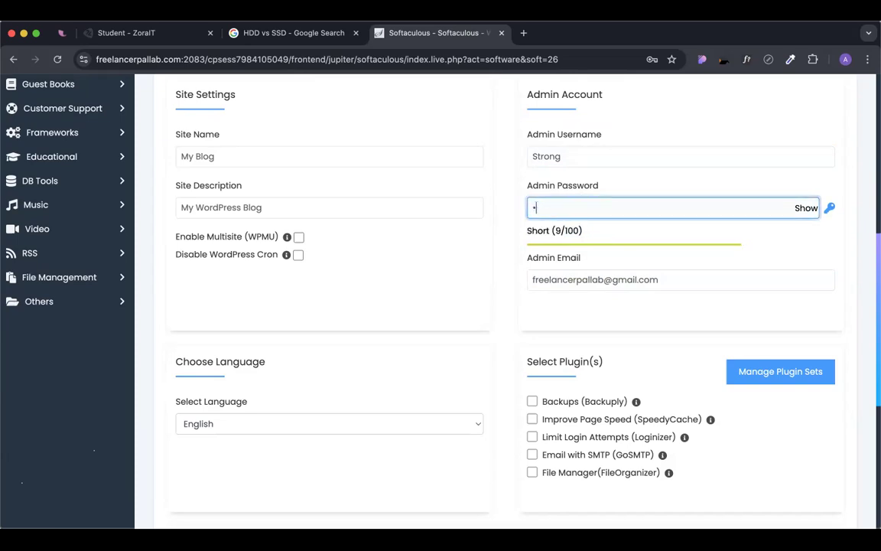
Set the admin username back to 'admin'.
{"action": "double_click", "coordinate": [548, 152]}
{"action": "type", "text": "admin"}
{"action": "left_click", "coordinate": [517, 152]}
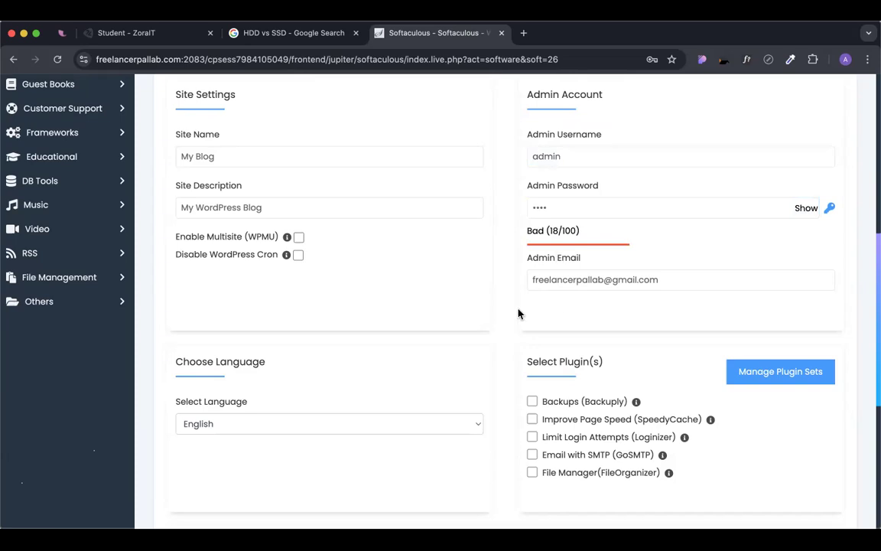
{"action": "scroll", "coordinate": [518, 314], "scroll_direction": "up", "scroll_amount": 5}
Review the directory, username and e-mail fields, then start the WordPress installation.
{"action": "left_click", "coordinate": [509, 163]}
{"action": "scroll", "coordinate": [510, 170], "scroll_direction": "down", "scroll_amount": 5}
{"action": "left_click", "coordinate": [561, 170]}
{"action": "left_click", "coordinate": [566, 296]}
{"action": "left_click", "coordinate": [525, 316]}
{"action": "scroll", "coordinate": [525, 310], "scroll_direction": "down", "scroll_amount": 3}
{"action": "scroll", "coordinate": [527, 301], "scroll_direction": "down", "scroll_amount": 2}
{"action": "scroll", "coordinate": [536, 252], "scroll_direction": "up", "scroll_amount": 1}
{"action": "left_click", "coordinate": [565, 151]}
{"action": "left_click", "coordinate": [501, 331]}
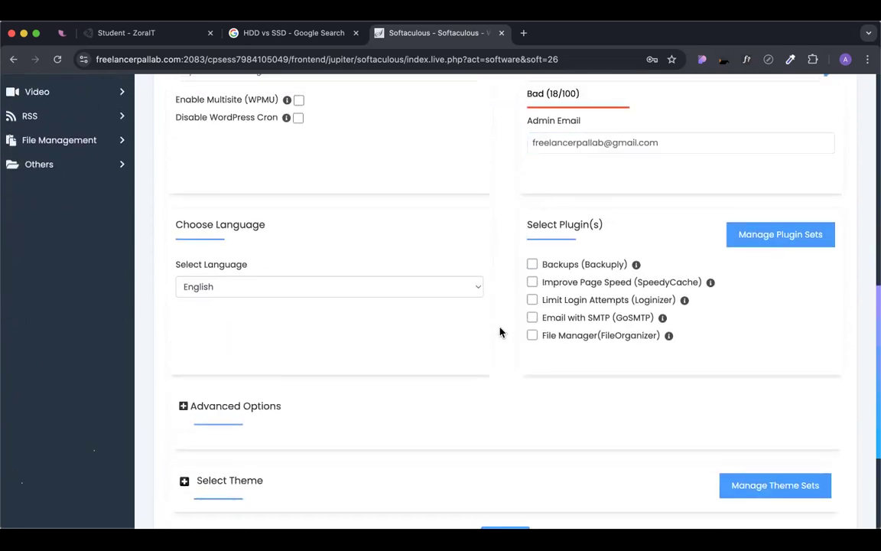
{"action": "scroll", "coordinate": [500, 321], "scroll_direction": "down", "scroll_amount": 1}
{"action": "scroll", "coordinate": [570, 94], "scroll_direction": "up", "scroll_amount": 2}
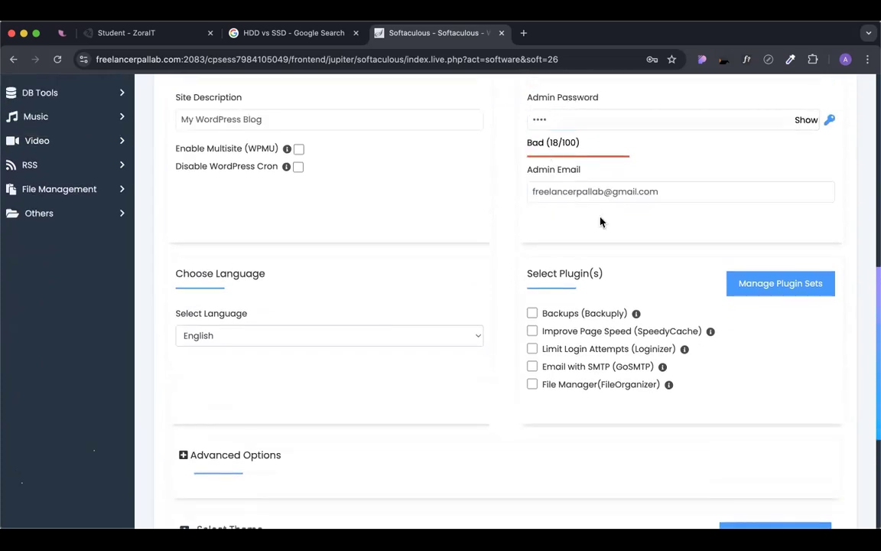
{"action": "scroll", "coordinate": [513, 310], "scroll_direction": "down", "scroll_amount": 6}
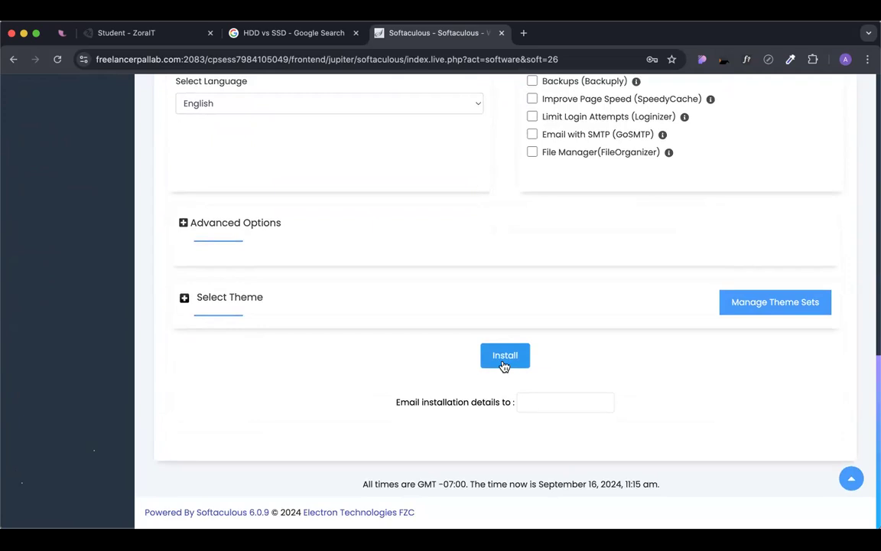
{"action": "left_click", "coordinate": [511, 357]}
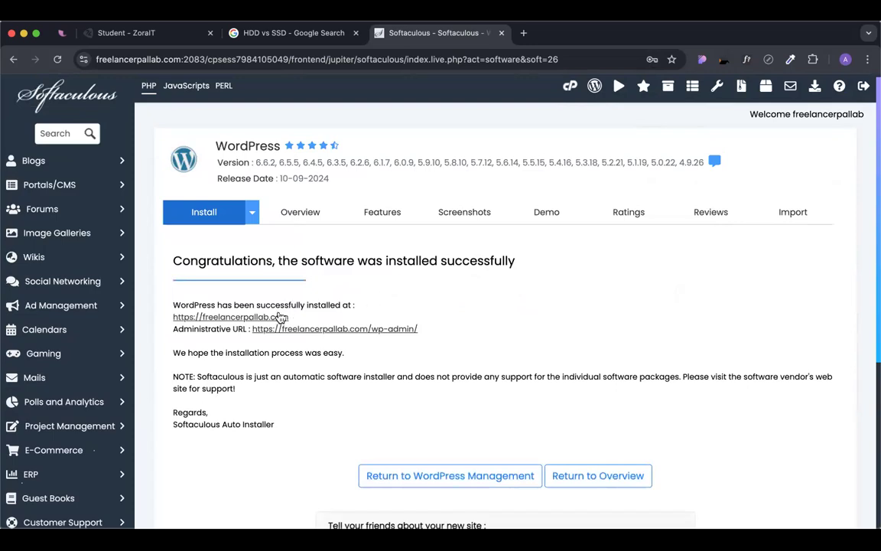
Open the newly installed site in a new tab from the success page link.
{"action": "scroll", "coordinate": [216, 300], "scroll_direction": "down", "scroll_amount": 1}
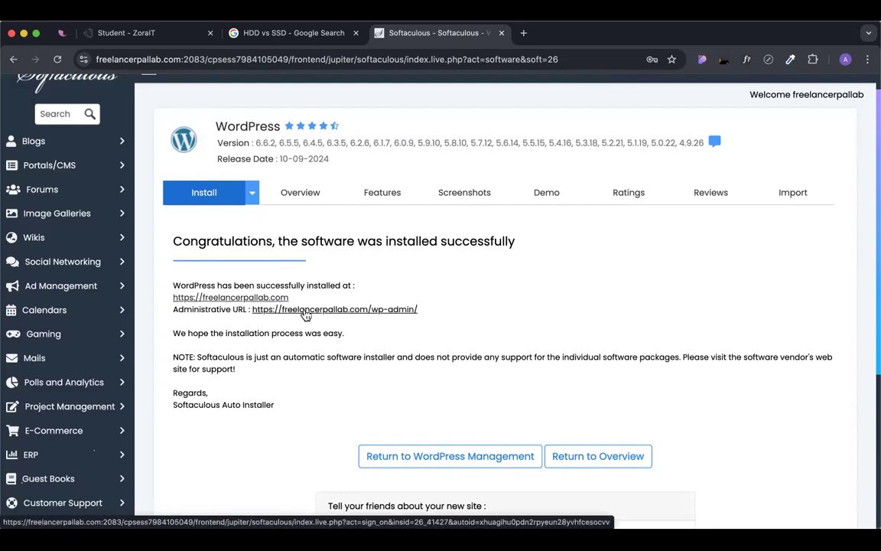
{"action": "left_click_drag", "start_coordinate": [419, 309], "coordinate": [254, 313]}
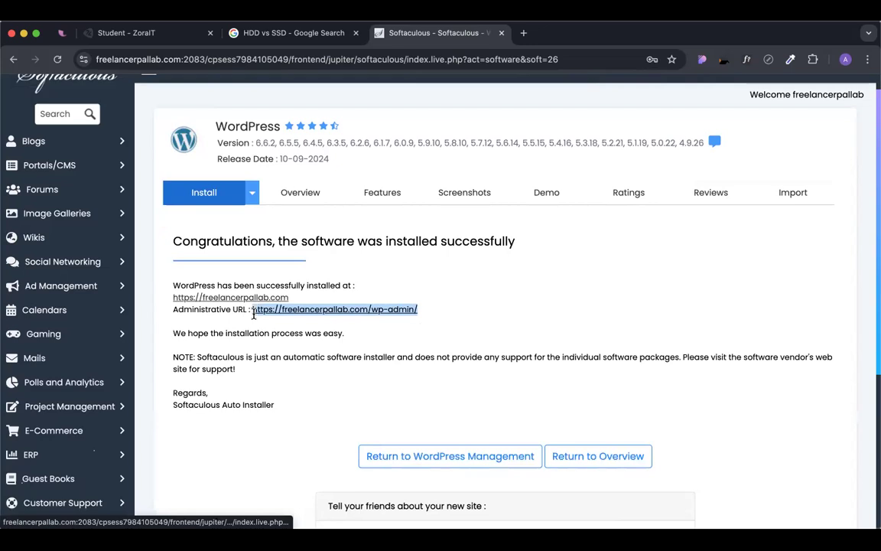
{"action": "left_click", "coordinate": [253, 305]}
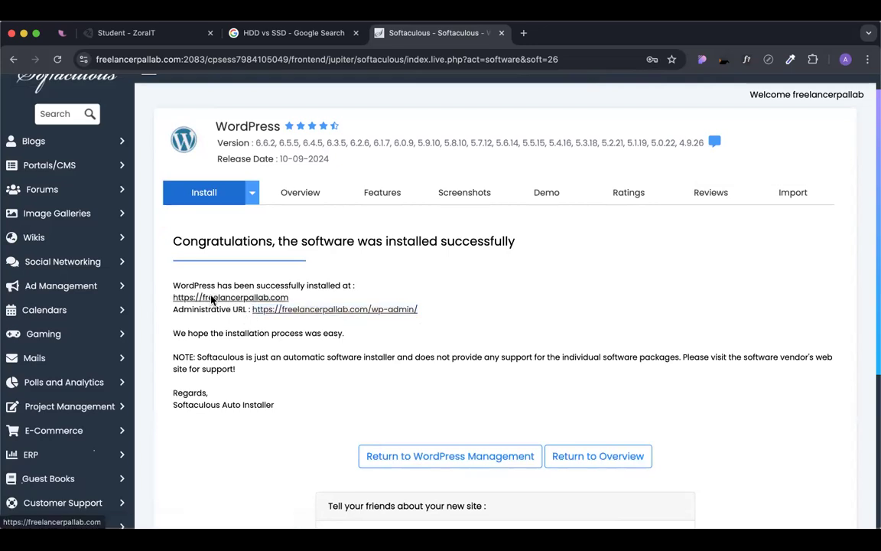
{"action": "left_click", "coordinate": [213, 298]}
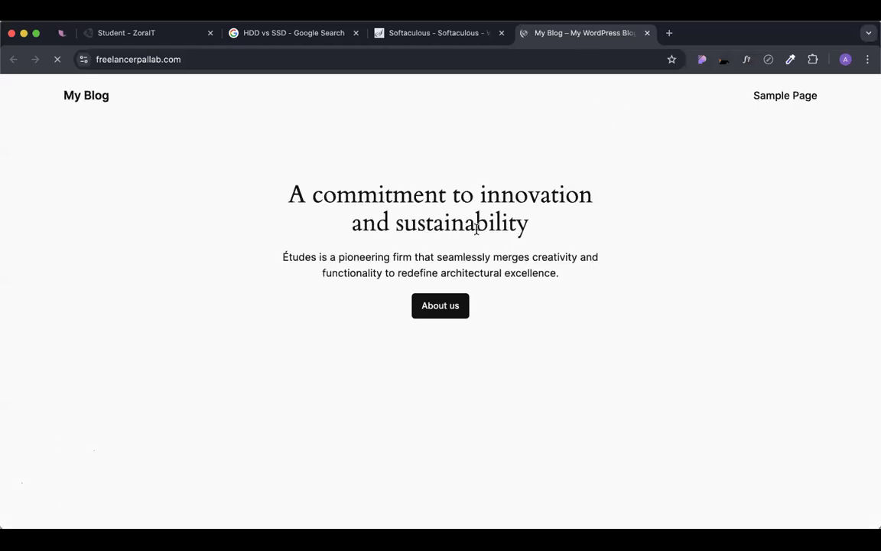
Search Google for '404' in a new tab and show the image results.
{"action": "left_click", "coordinate": [671, 33]}
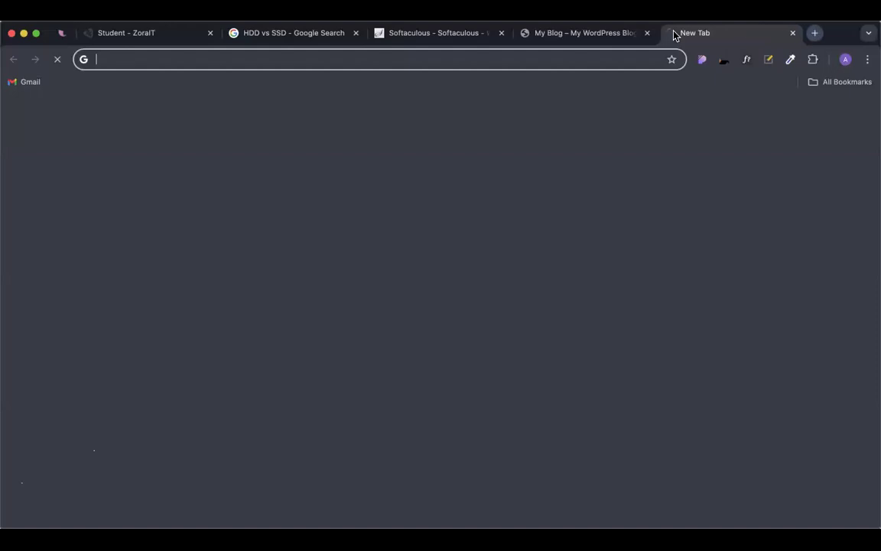
{"action": "type", "text": "404"}
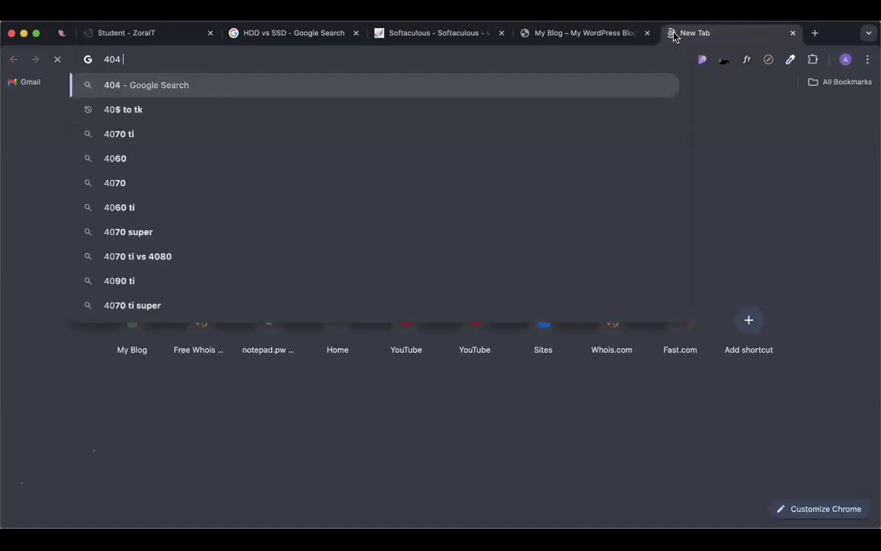
{"action": "key", "text": "Return"}
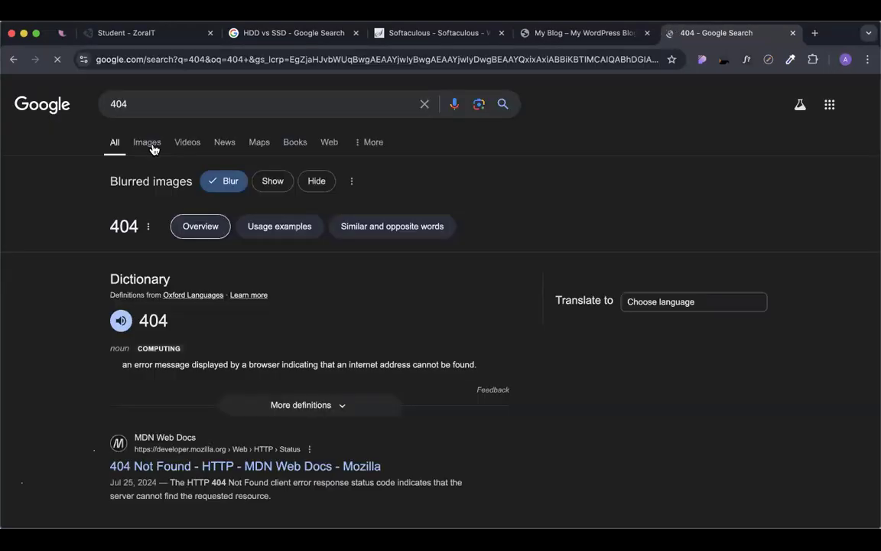
{"action": "left_click", "coordinate": [147, 144]}
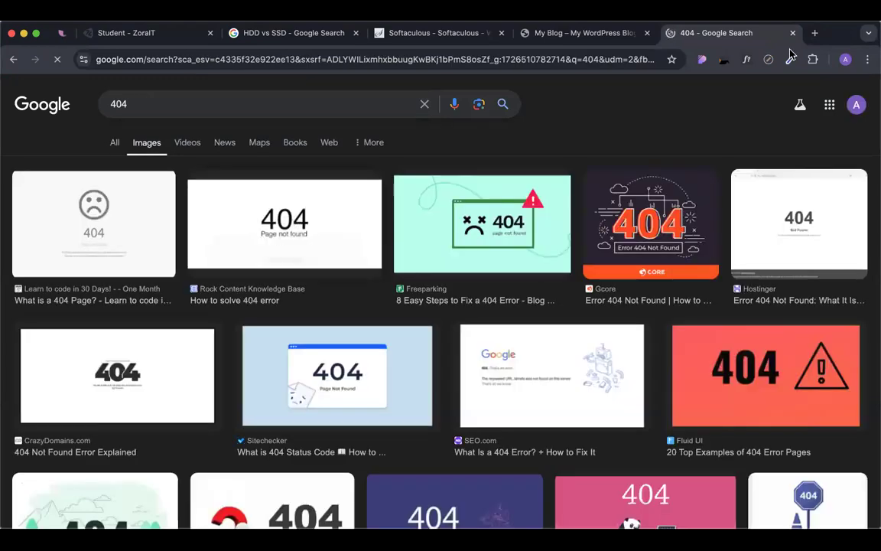
Close the search tab and load the site's /wp-admin address.
{"action": "key", "text": "super+w"}
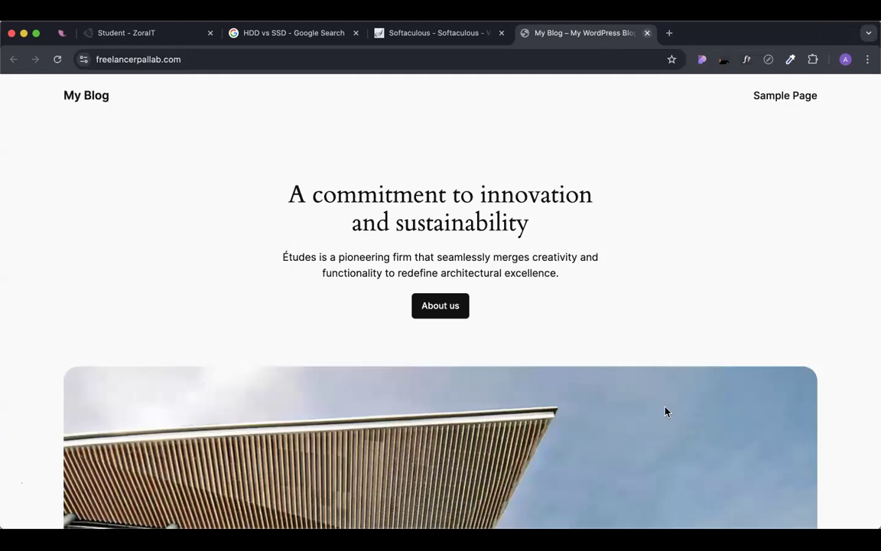
{"action": "scroll", "coordinate": [564, 309], "scroll_direction": "down", "scroll_amount": 15}
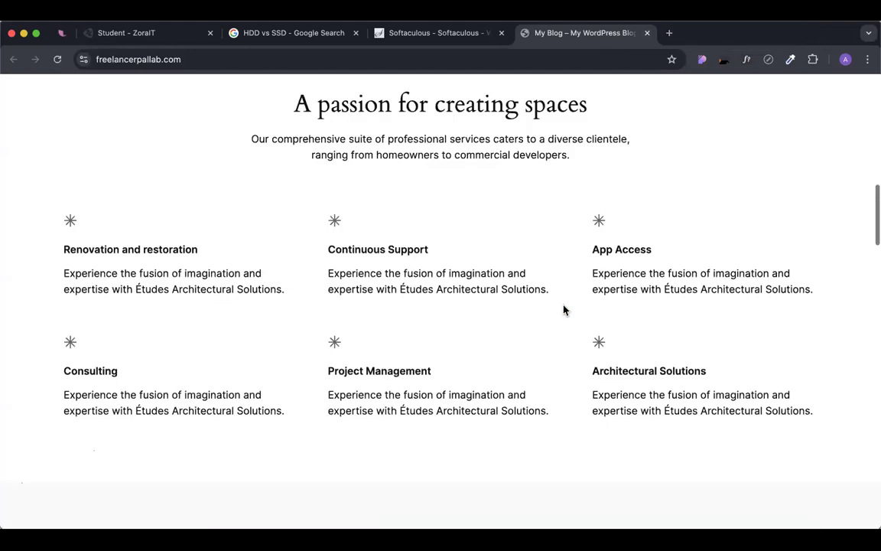
{"action": "scroll", "coordinate": [511, 190], "scroll_direction": "up", "scroll_amount": 15}
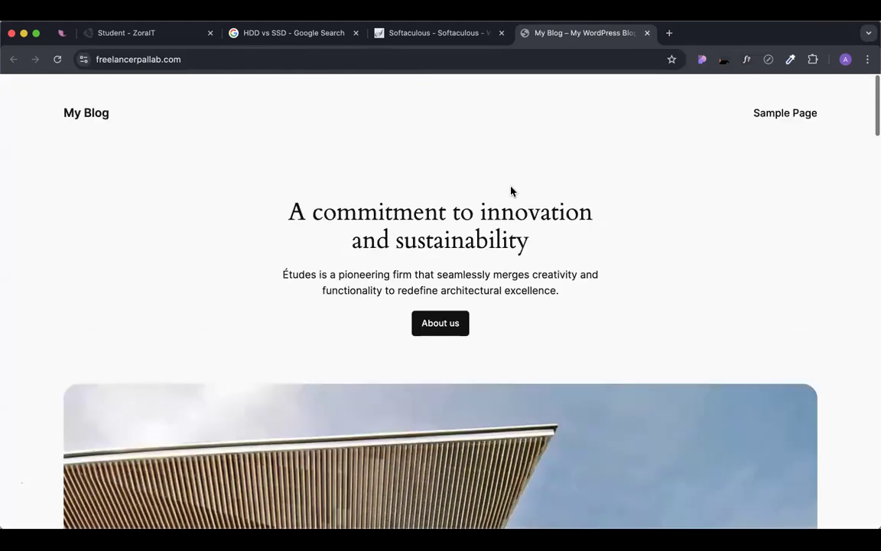
{"action": "left_click", "coordinate": [196, 59]}
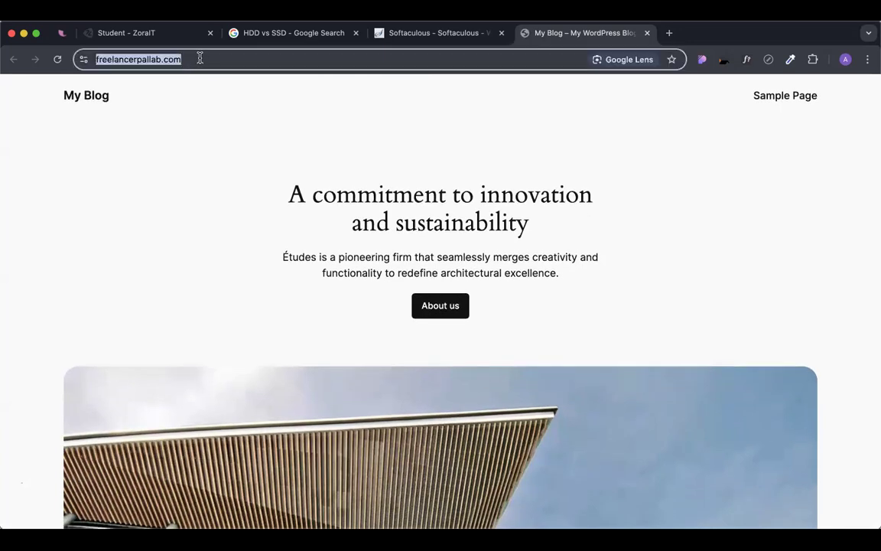
{"action": "key", "text": "Right"}
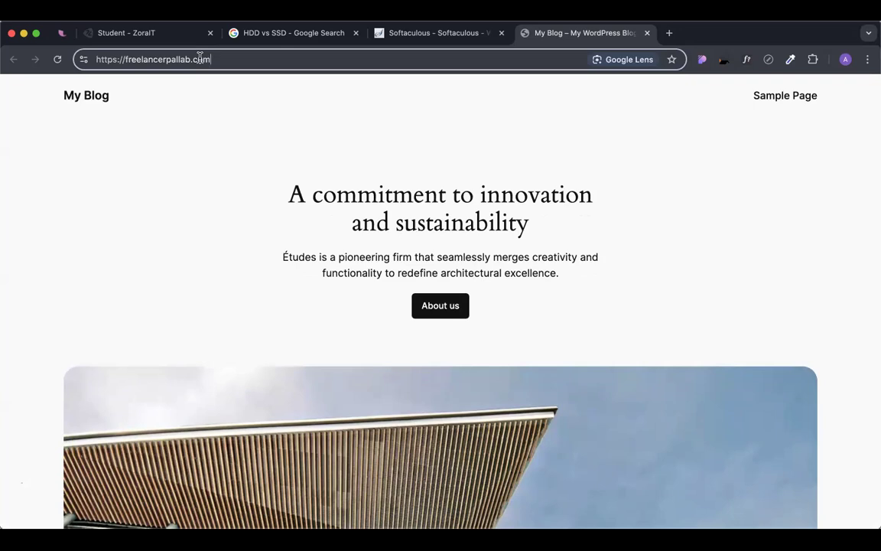
{"action": "key", "text": "BackSpace"}
{"action": "key", "text": "BackSpace"}
{"action": "key", "text": "BackSpace"}
{"action": "type", "text": "/"}
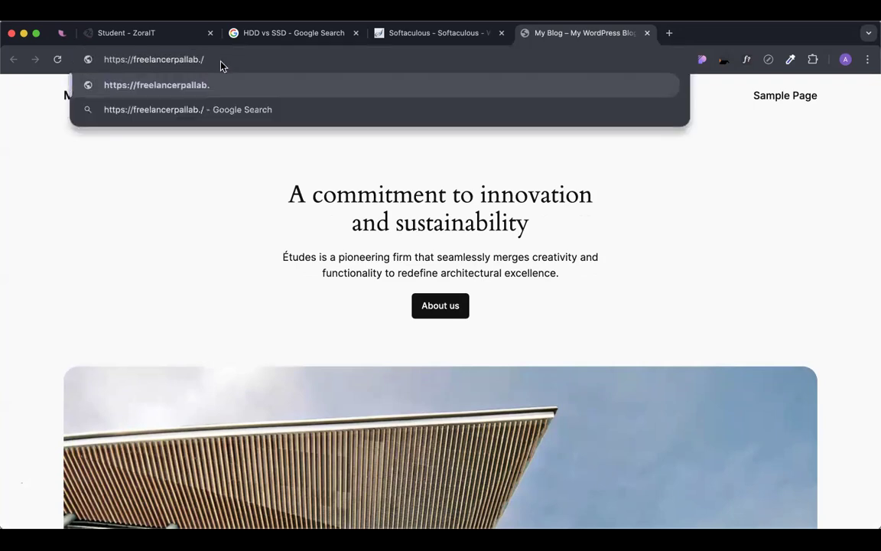
{"action": "key", "text": "BackSpace"}
{"action": "key", "text": "BackSpace"}
{"action": "type", "text": "/wp-"}
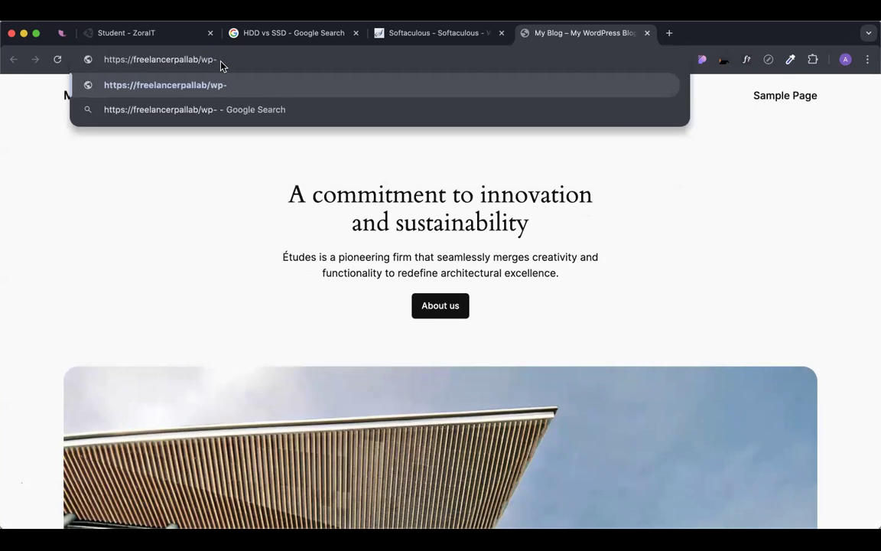
{"action": "type", "text": "admin"}
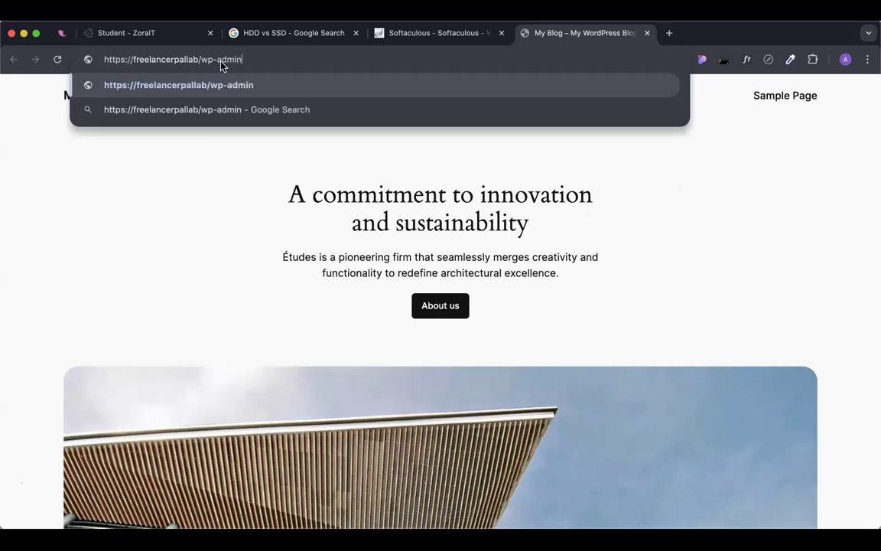
{"action": "left_click_drag", "start_coordinate": [199, 59], "coordinate": [245, 61]}
{"action": "left_click", "coordinate": [222, 59]}
{"action": "left_click", "coordinate": [264, 59]}
{"action": "key", "text": "Return"}
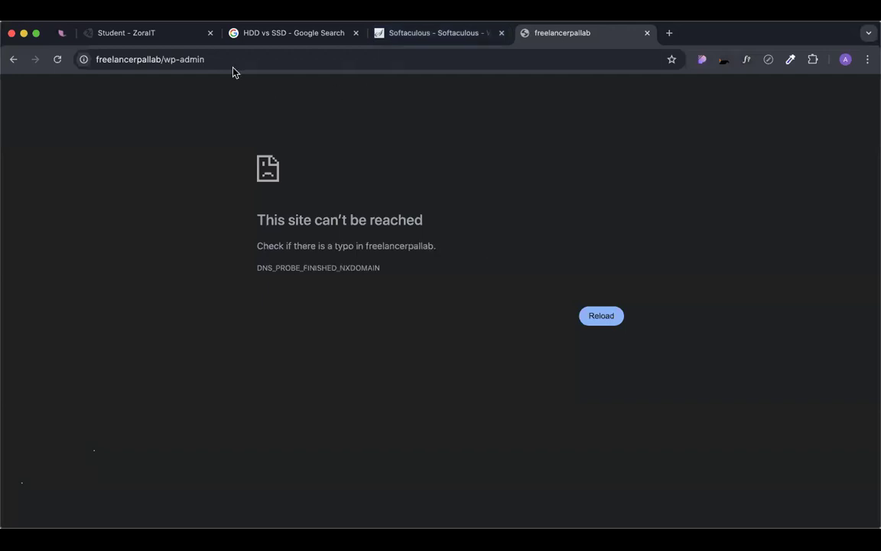
Add the missing '.com' to the address and reload the wp-admin page.
{"action": "left_click", "coordinate": [161, 59]}
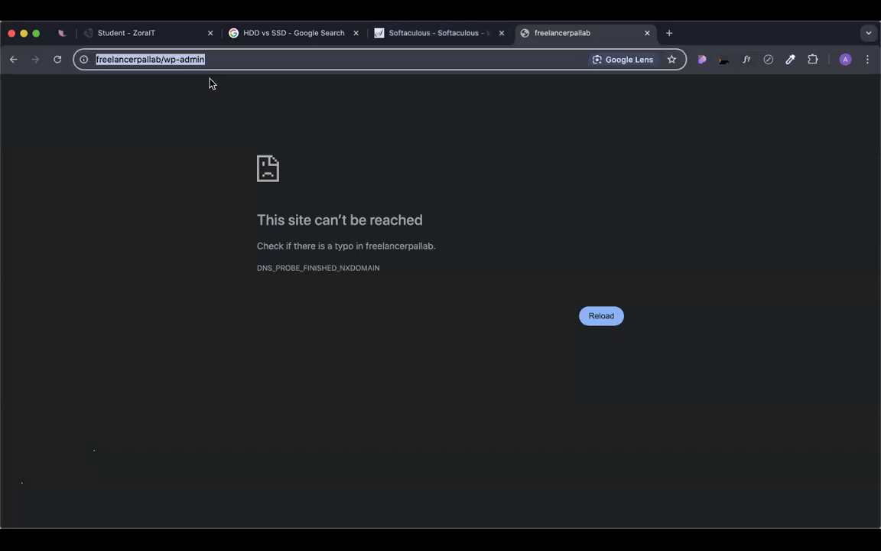
{"action": "key", "text": "Right"}
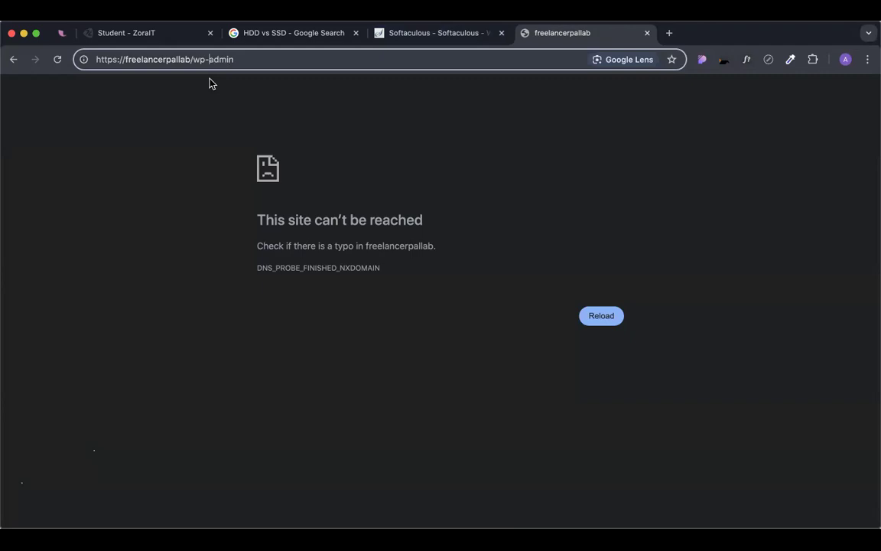
{"action": "type", "text": ".com"}
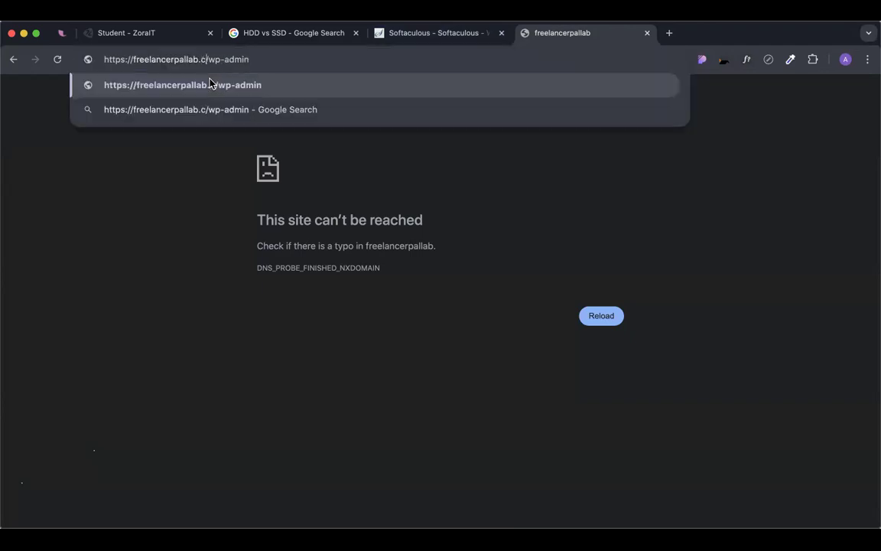
{"action": "key", "text": "Return"}
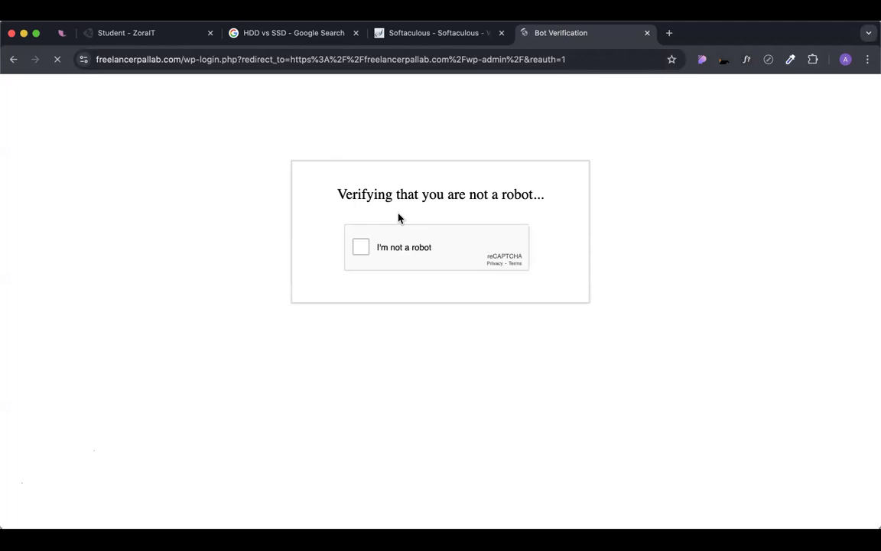
Pass the reCAPTCHA check by selecting the four car images.
{"action": "left_click", "coordinate": [363, 249]}
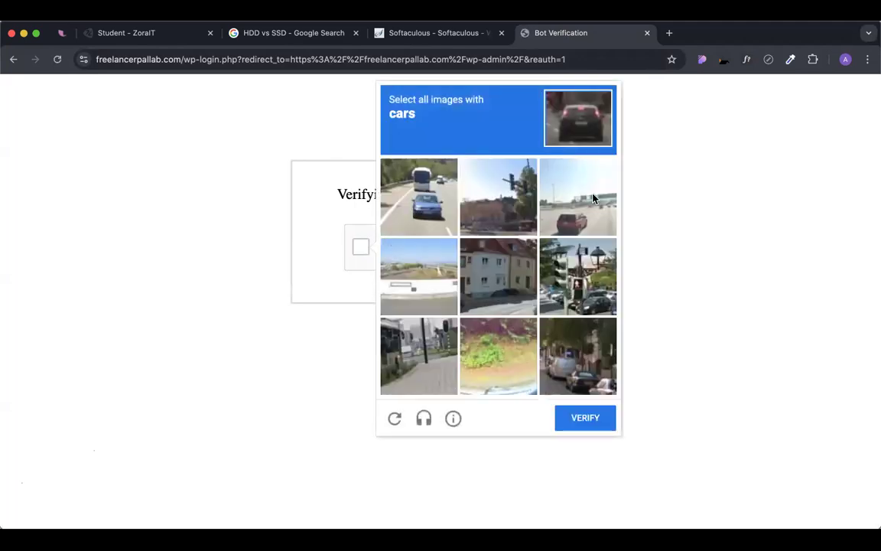
{"action": "left_click", "coordinate": [593, 198]}
{"action": "left_click", "coordinate": [435, 200]}
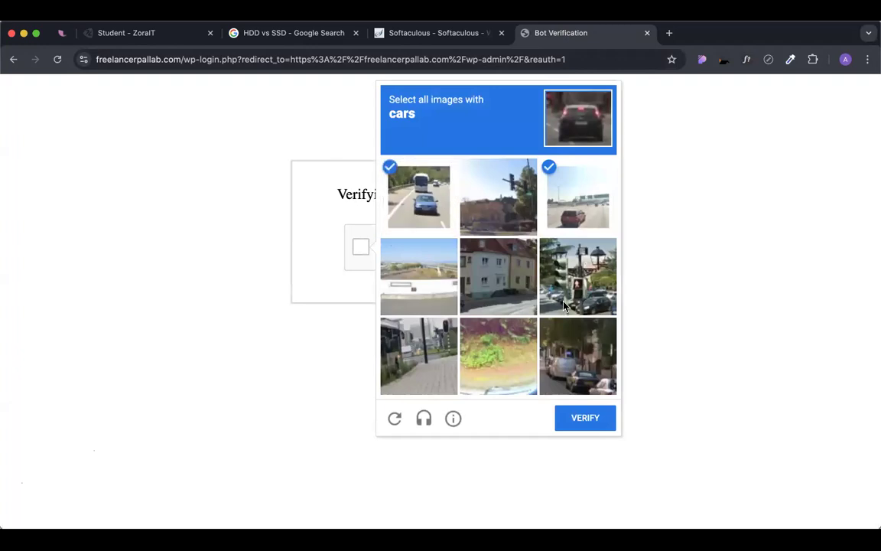
{"action": "left_click", "coordinate": [563, 305]}
{"action": "left_click", "coordinate": [577, 356]}
{"action": "left_click", "coordinate": [579, 418]}
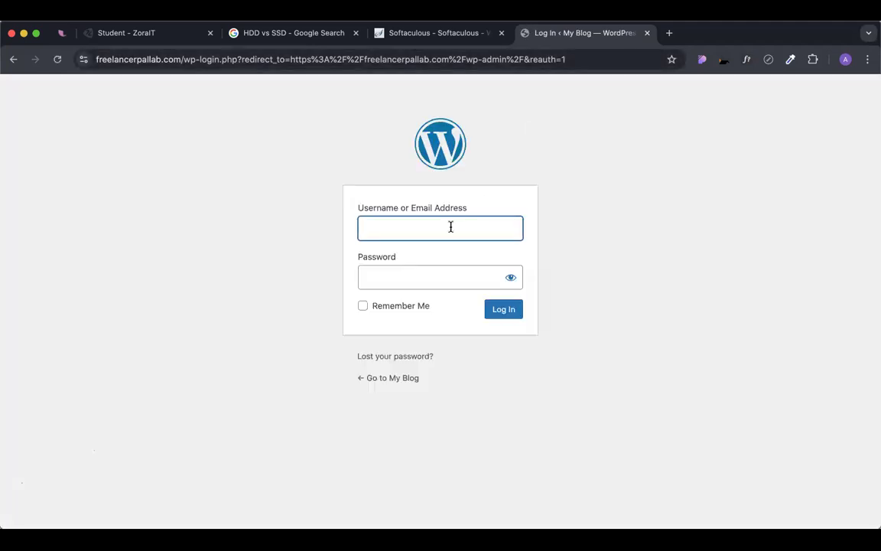
Sign in to WordPress as admin with its password, ticking Remember Me.
{"action": "type", "text": "admin"}
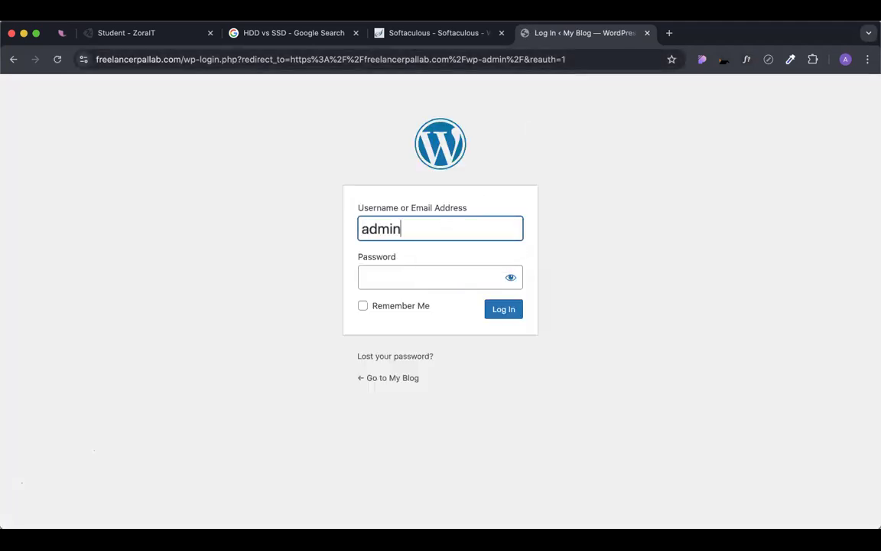
{"action": "key", "text": "Tab"}
{"action": "type", "text": "pass"}
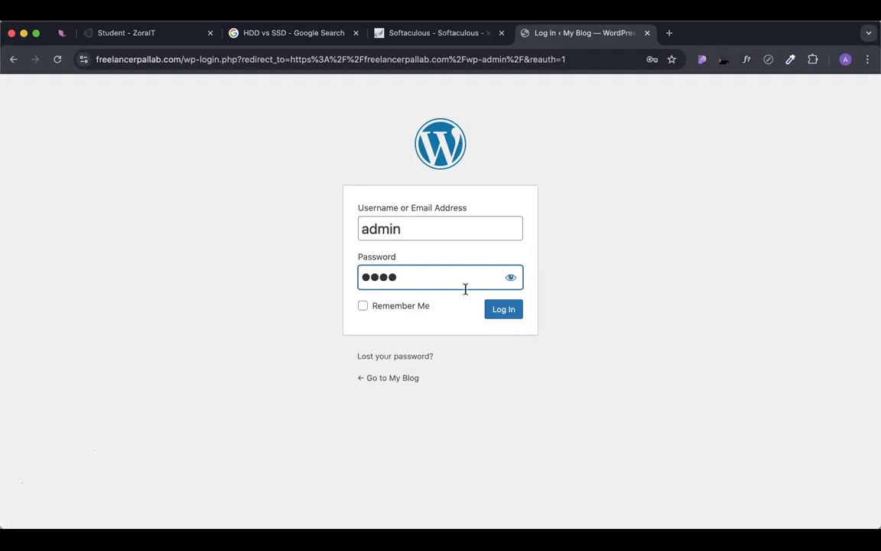
{"action": "left_click", "coordinate": [376, 310]}
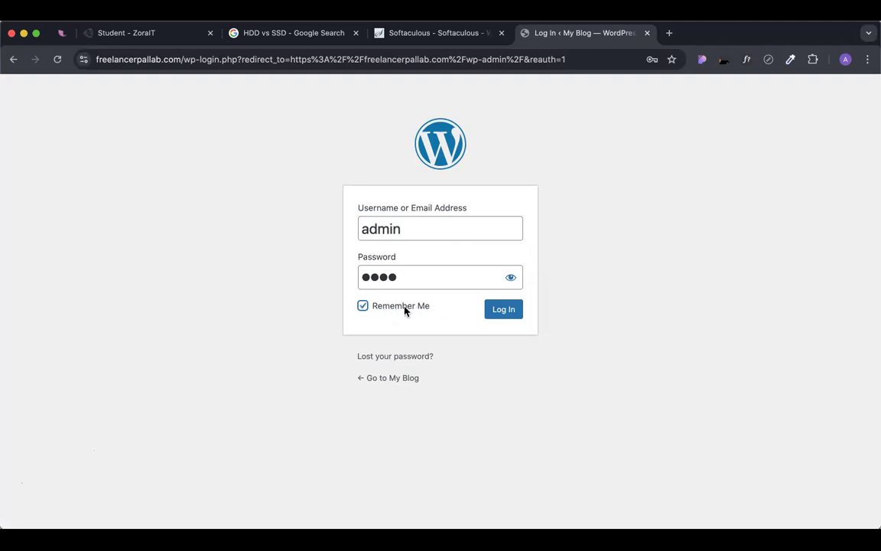
{"action": "left_click", "coordinate": [504, 311]}
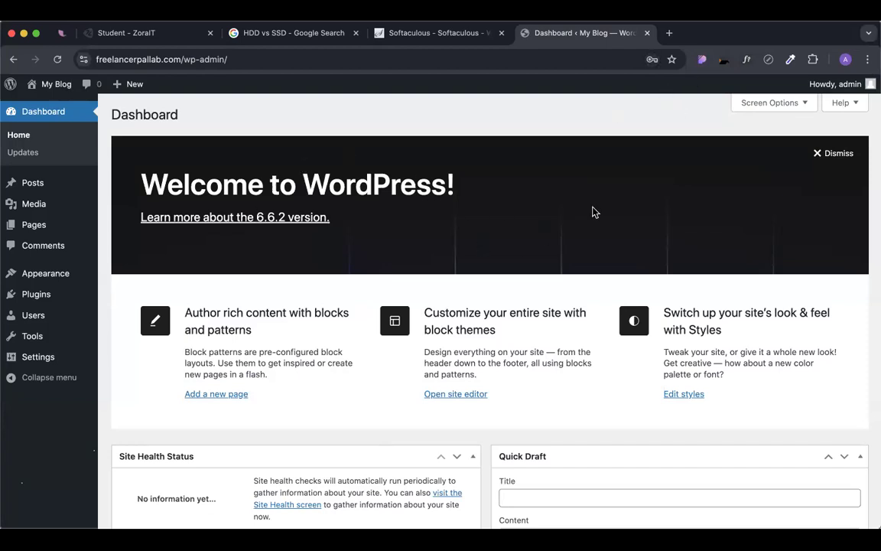
Close the Softaculous and 'HDD vs SSD' tabs, then preview the dashboard sidebar menus.
{"action": "left_click", "coordinate": [501, 33]}
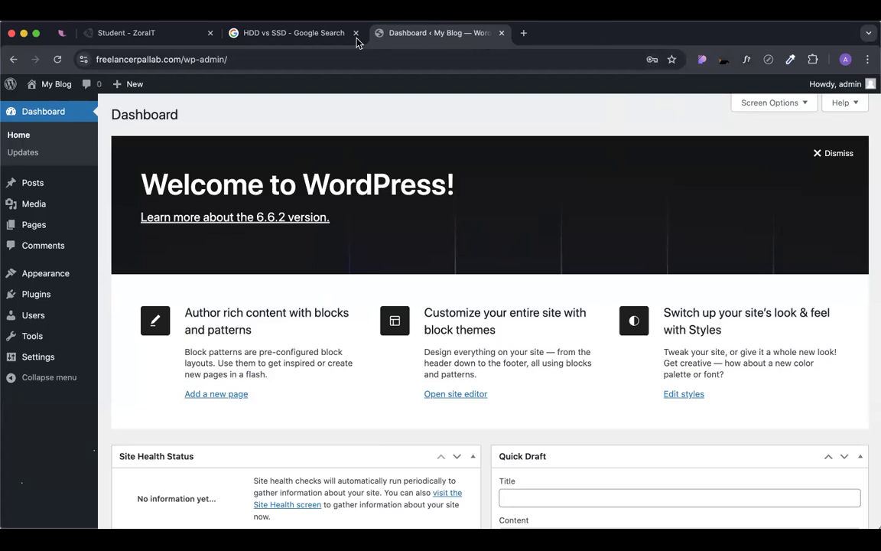
{"action": "left_click", "coordinate": [355, 33]}
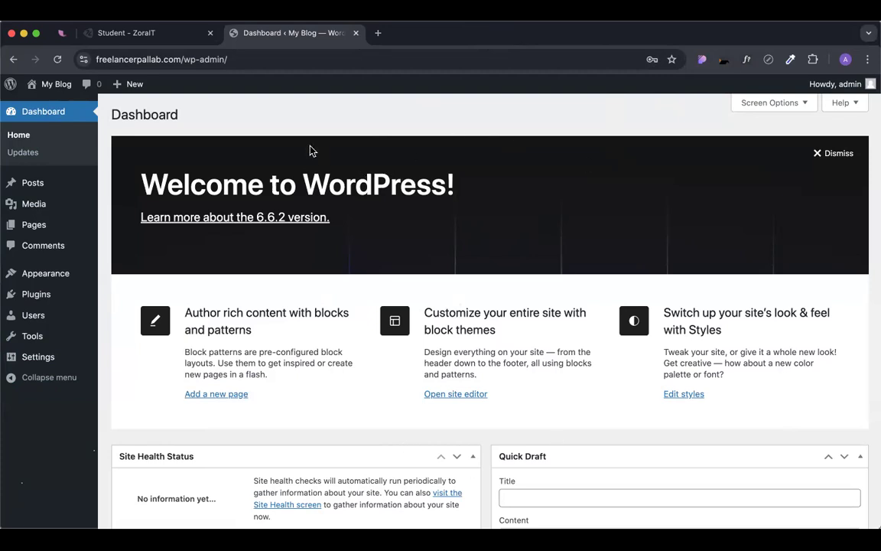
{"action": "mouse_move", "coordinate": [39, 186]}
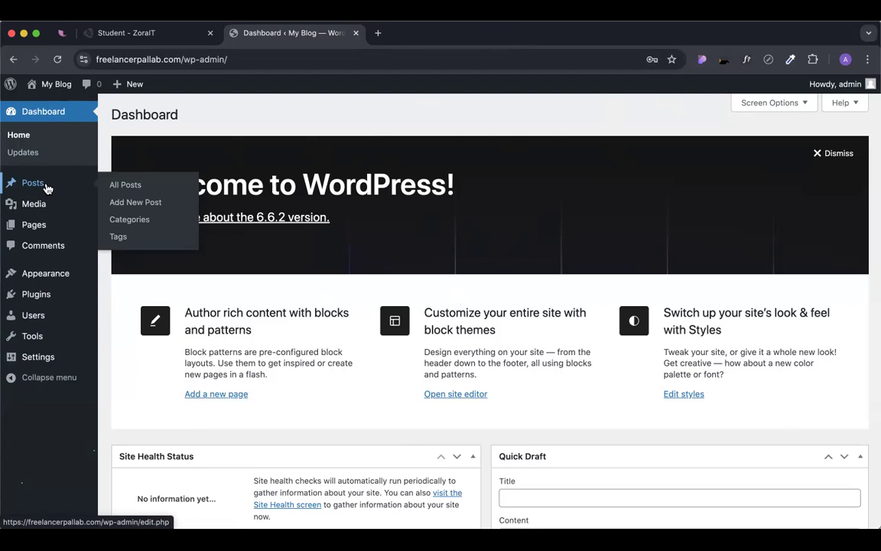
{"action": "mouse_move", "coordinate": [32, 207]}
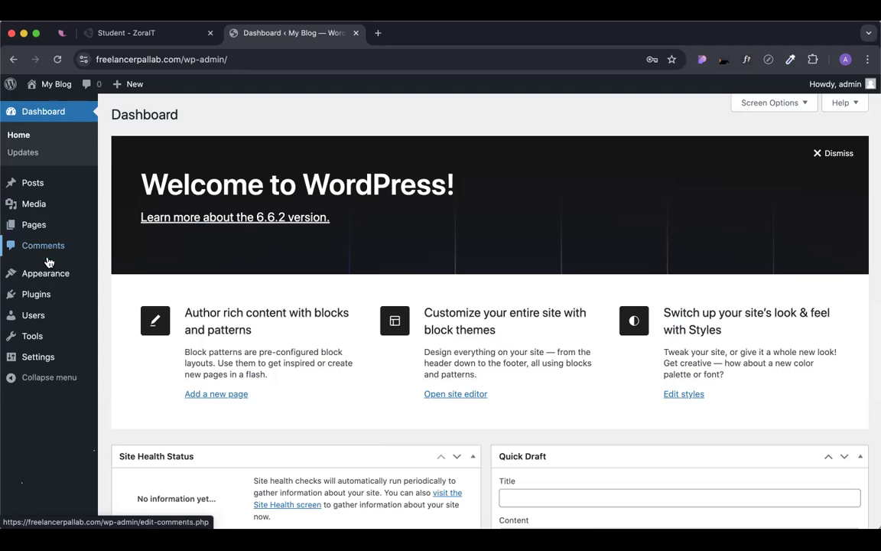
{"action": "mouse_move", "coordinate": [48, 273]}
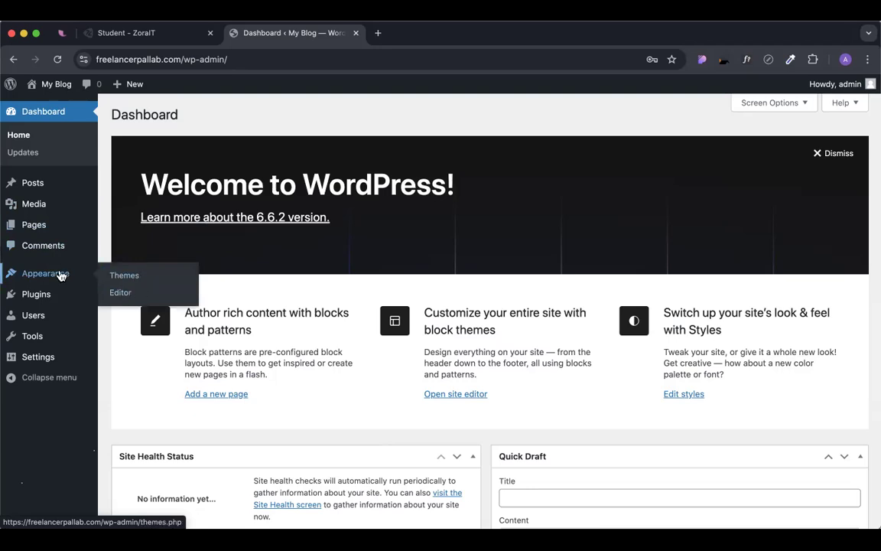
{"action": "mouse_move", "coordinate": [13, 300]}
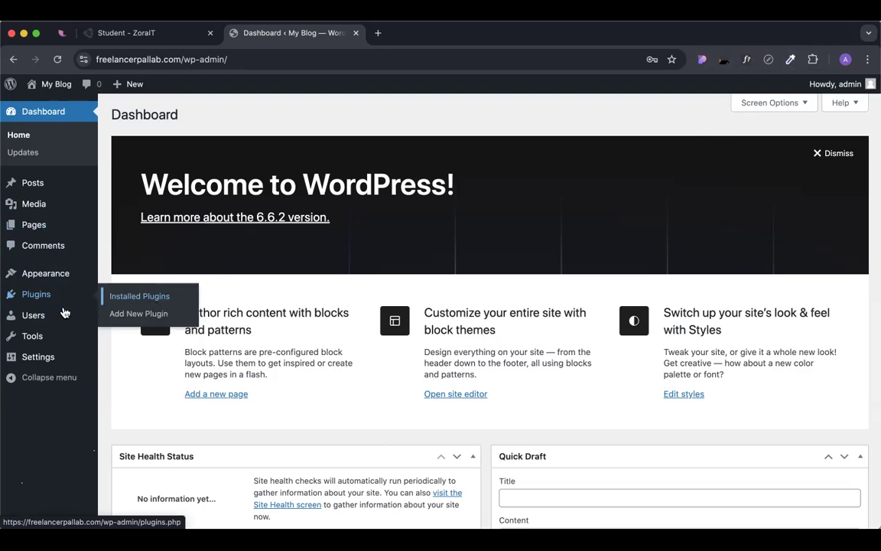
{"action": "mouse_move", "coordinate": [39, 315]}
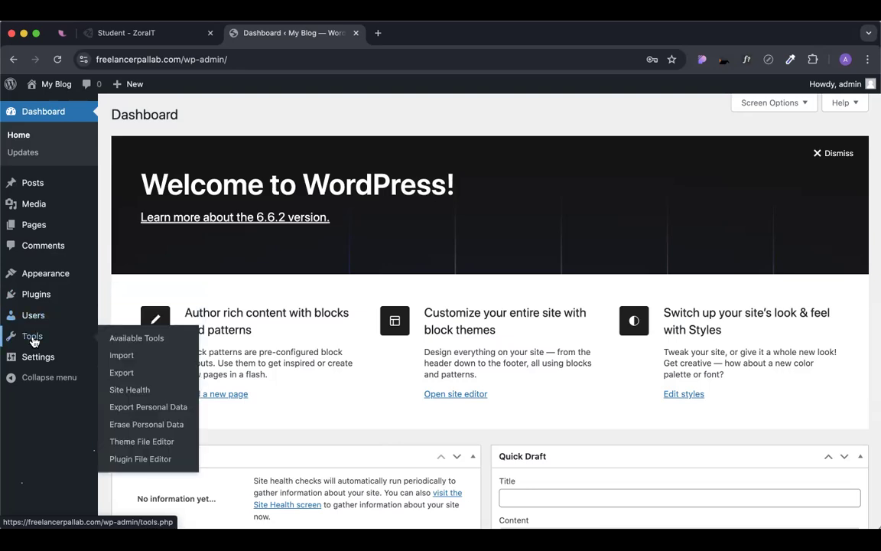
{"action": "mouse_move", "coordinate": [91, 337]}
{"action": "mouse_move", "coordinate": [39, 358]}
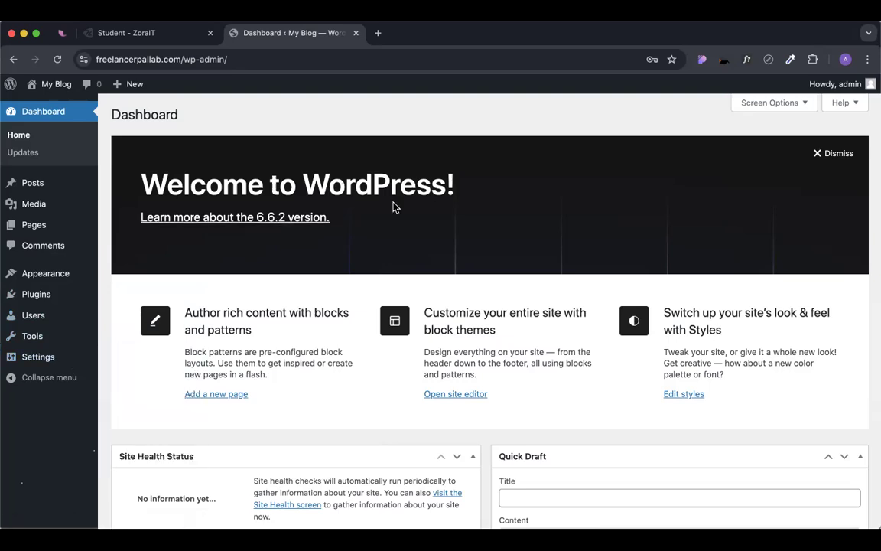
{"action": "left_click", "coordinate": [376, 32]}
{"action": "type", "text": "c"}
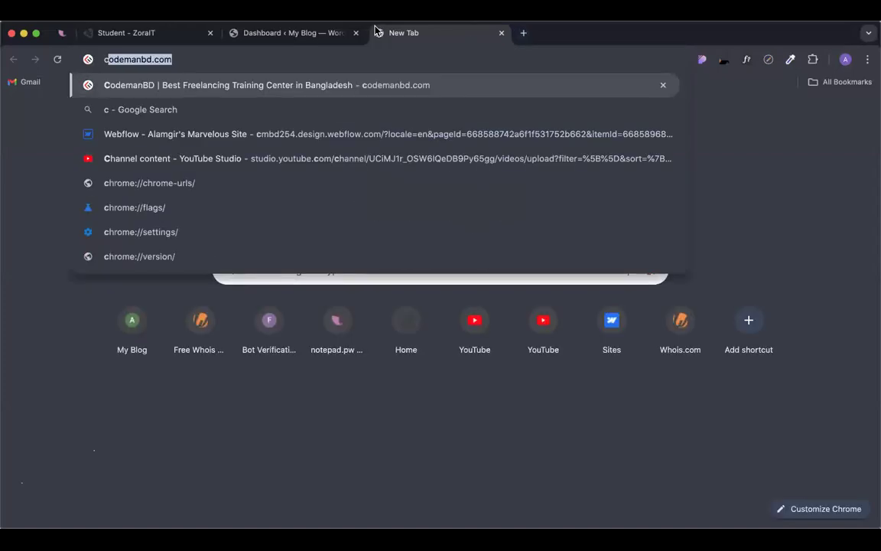
{"action": "type", "text": "oming soon"}
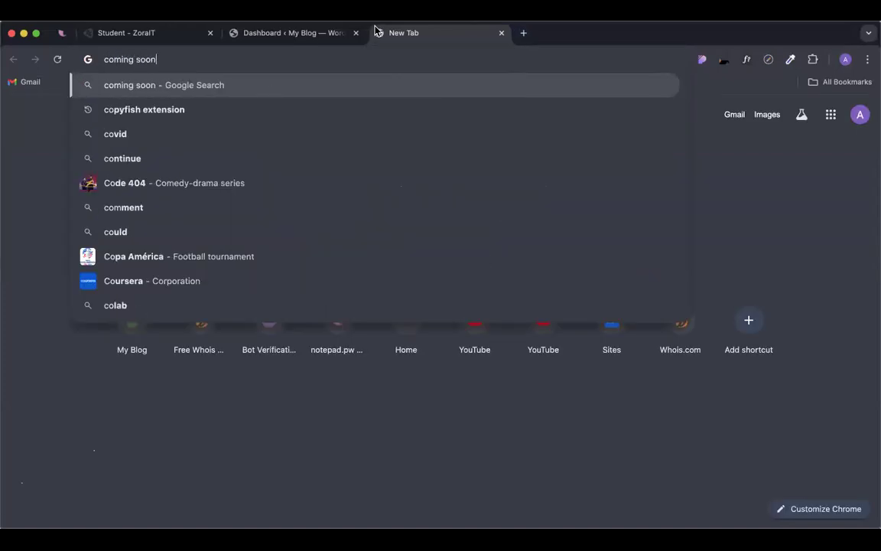
{"action": "type", "text": " website"}
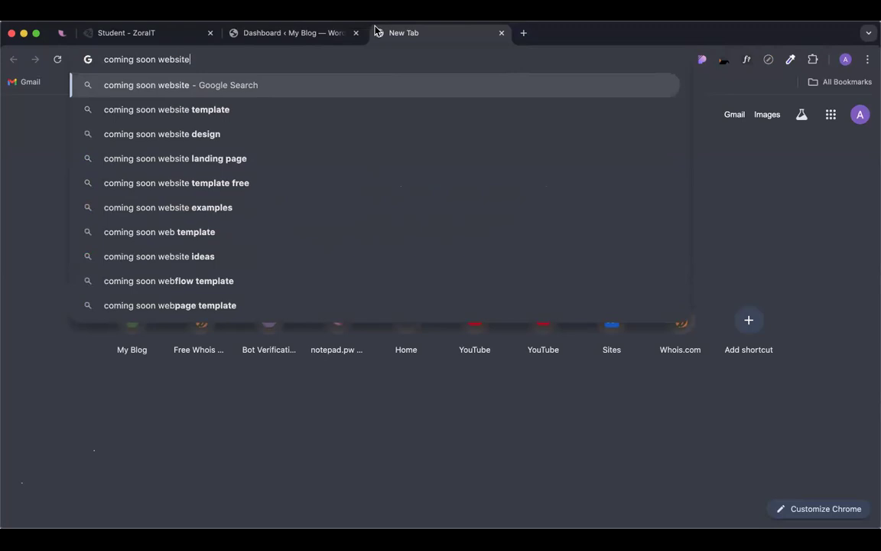
{"action": "key", "text": "Return"}
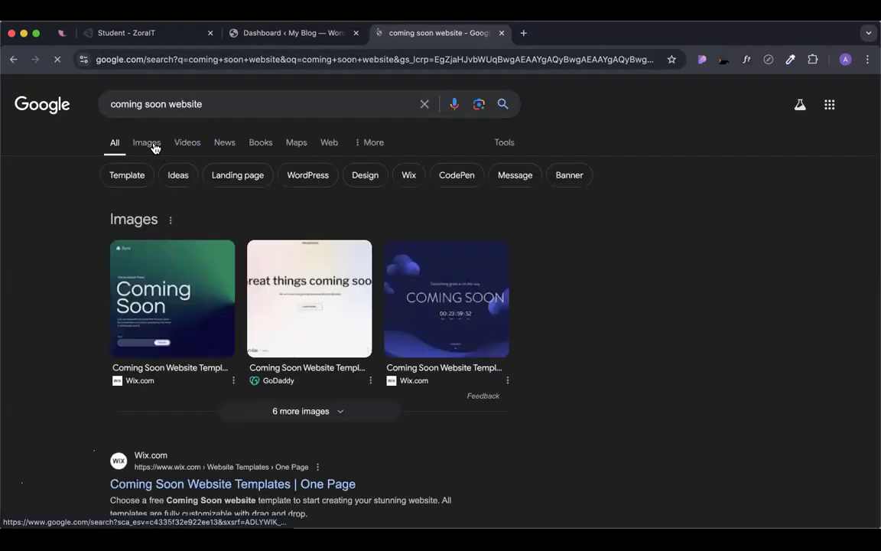
{"action": "left_click", "coordinate": [161, 140]}
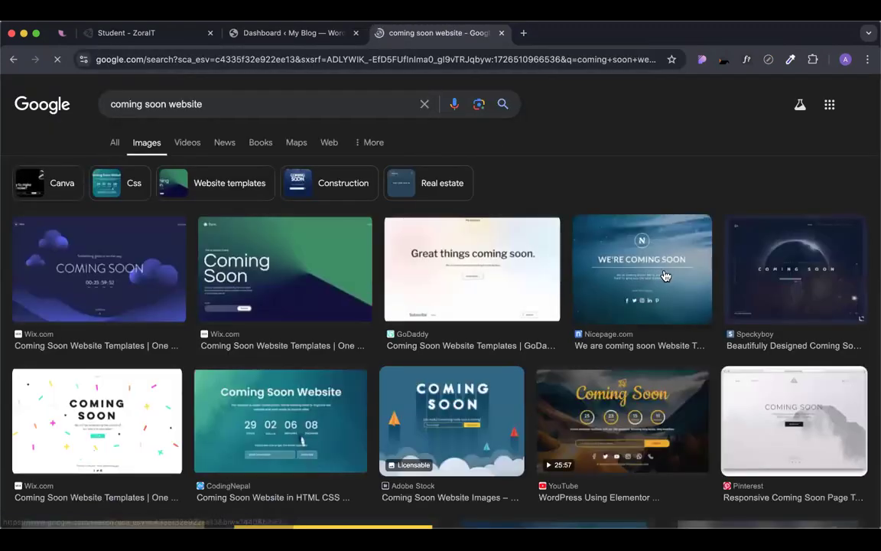
{"action": "scroll", "coordinate": [710, 309], "scroll_direction": "down", "scroll_amount": 1}
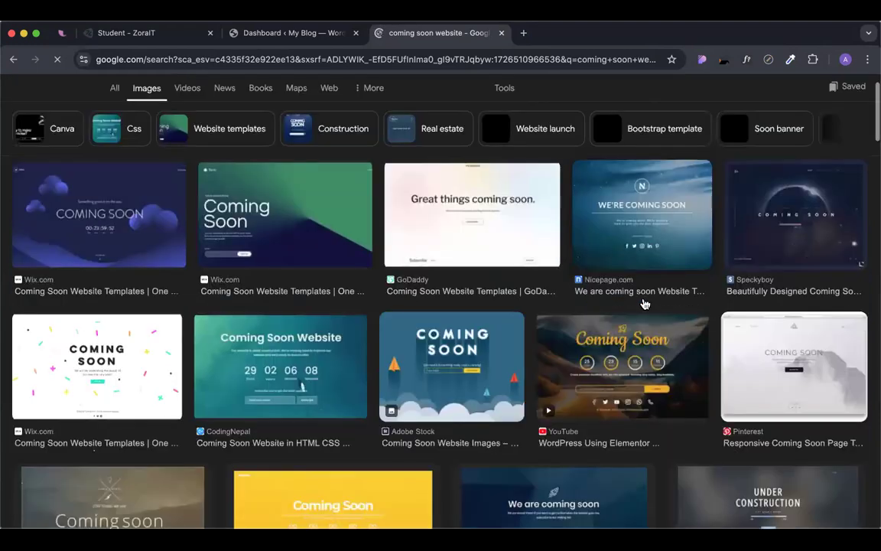
{"action": "scroll", "coordinate": [644, 303], "scroll_direction": "down", "scroll_amount": 1}
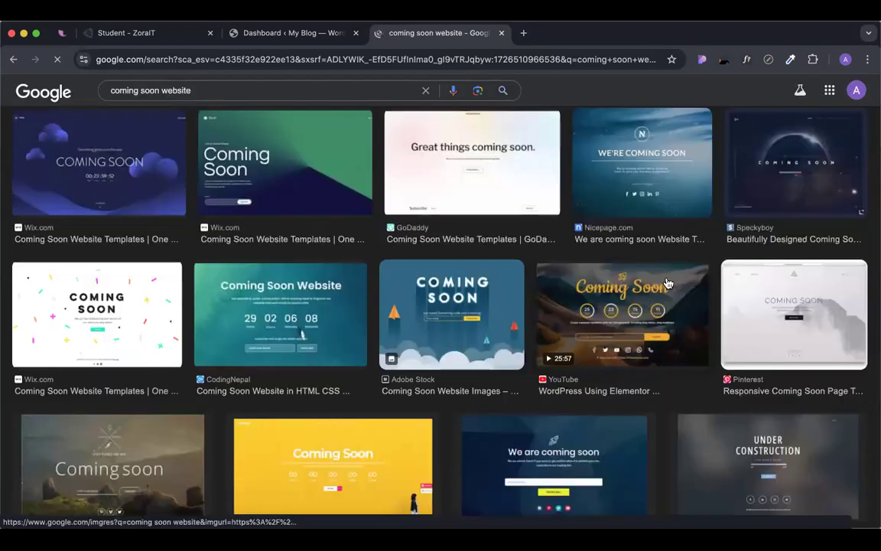
{"action": "left_click", "coordinate": [658, 330]}
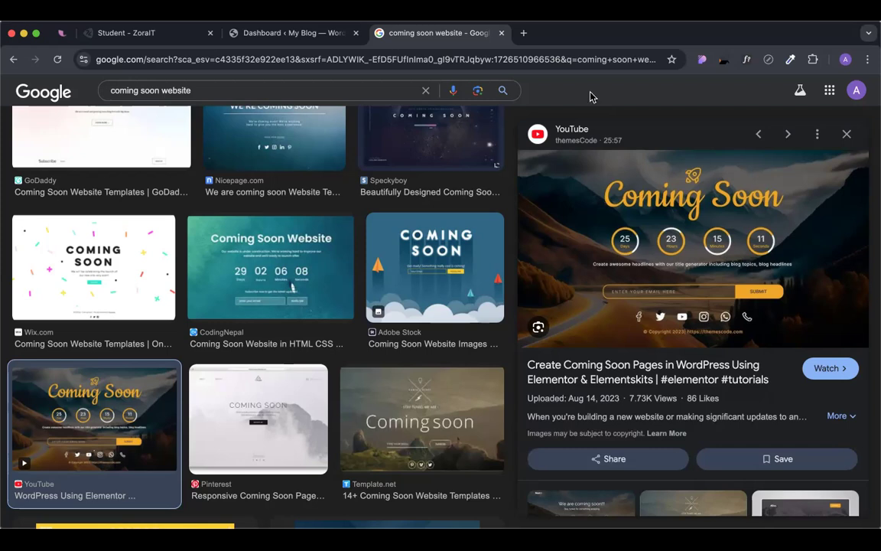
{"action": "left_click", "coordinate": [501, 33]}
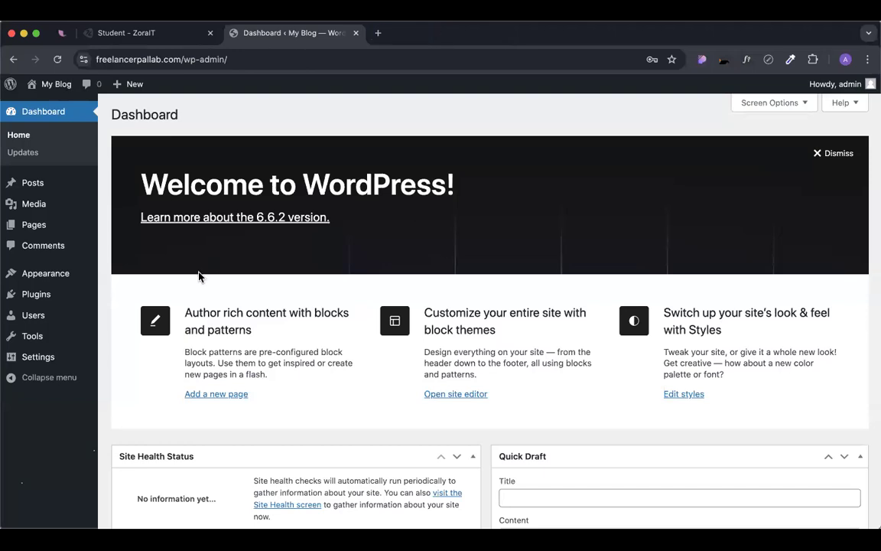
Go to Plugins > Add New Plugin and put the cursor in the Search Plugins box.
{"action": "left_click", "coordinate": [35, 297]}
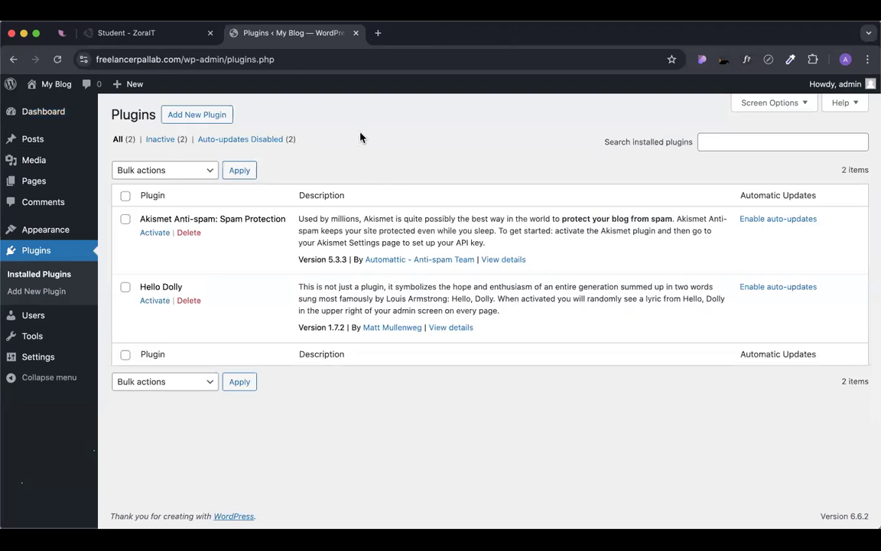
{"action": "left_click", "coordinate": [199, 115]}
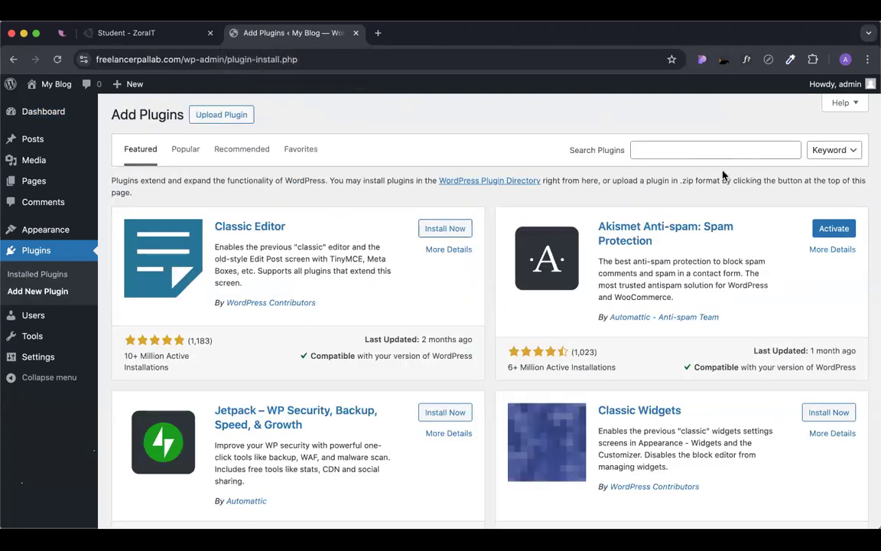
{"action": "left_click", "coordinate": [665, 150]}
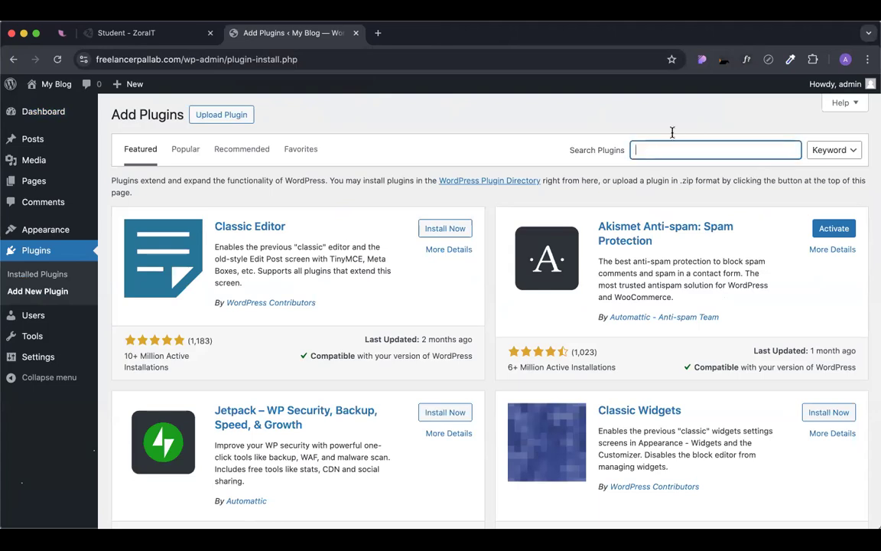
Search plugins for 'site offline', then install and activate Site Offline Or Coming Soon Or Maintenance Mode.
{"action": "type", "text": "site s"}
{"action": "key", "text": "BackSpace"}
{"action": "type", "text": "offline"}
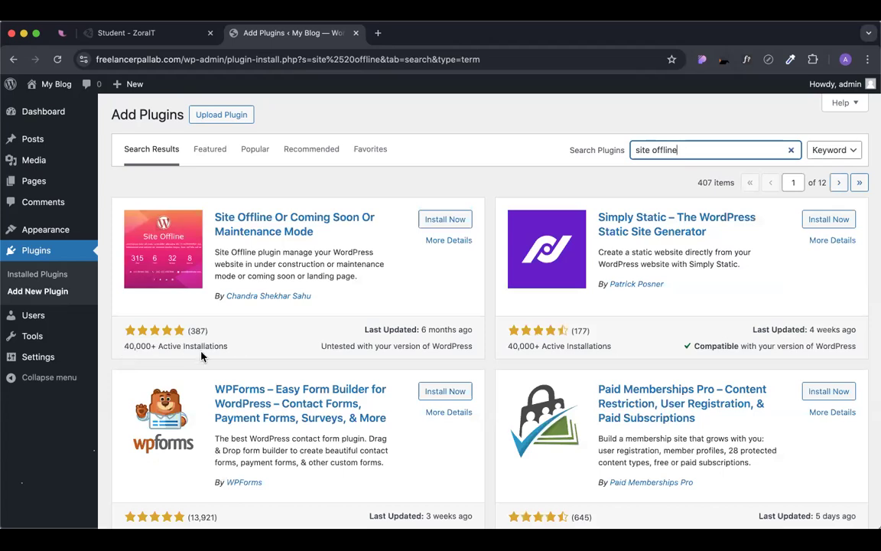
{"action": "left_click_drag", "start_coordinate": [230, 346], "coordinate": [124, 349]}
{"action": "left_click", "coordinate": [252, 343]}
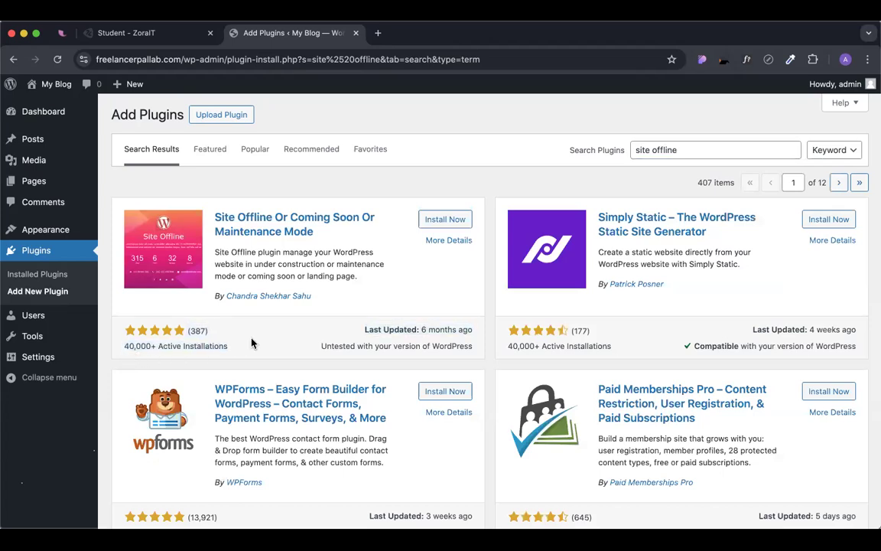
{"action": "left_click", "coordinate": [435, 222]}
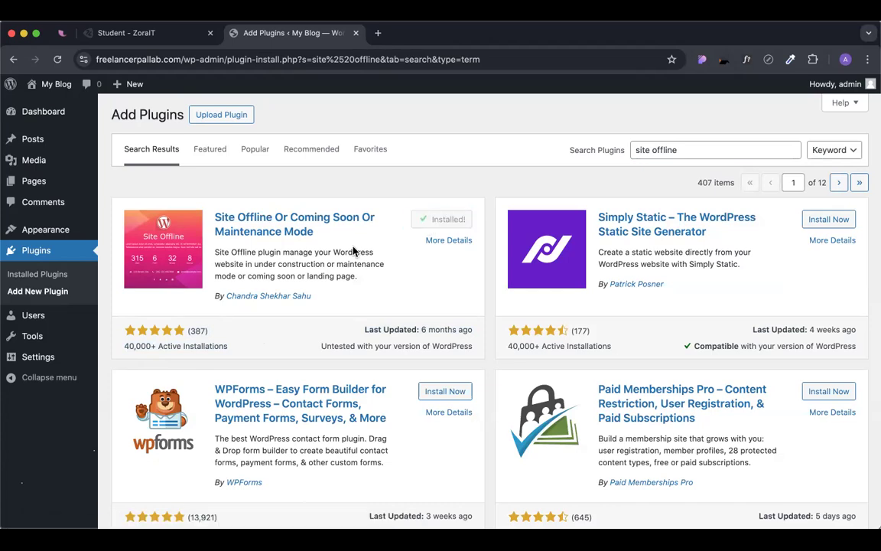
{"action": "left_click", "coordinate": [446, 225]}
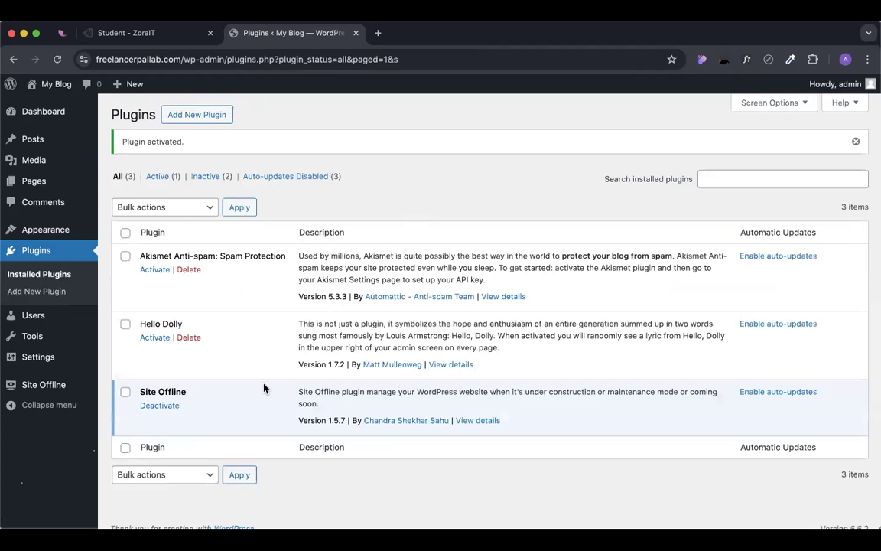
Point out the active Site Offline plugin, then load the site's domain in a new tab.
{"action": "left_click_drag", "start_coordinate": [124, 392], "coordinate": [206, 416]}
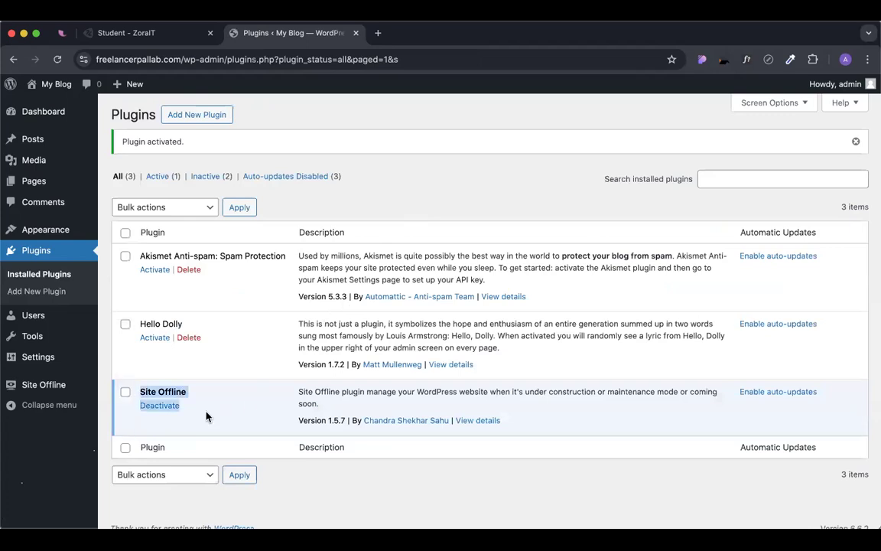
{"action": "left_click", "coordinate": [289, 407]}
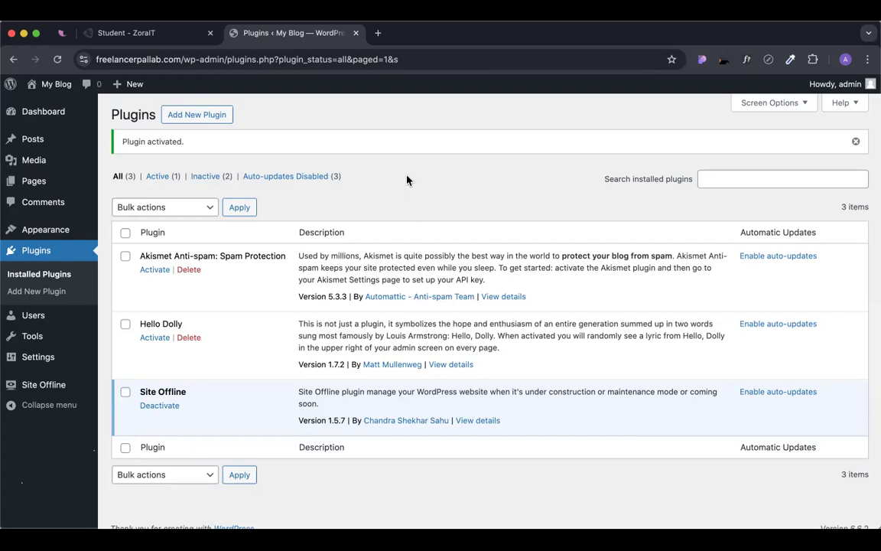
{"action": "left_click_drag", "start_coordinate": [181, 59], "coordinate": [83, 64]}
{"action": "key", "text": "super+c"}
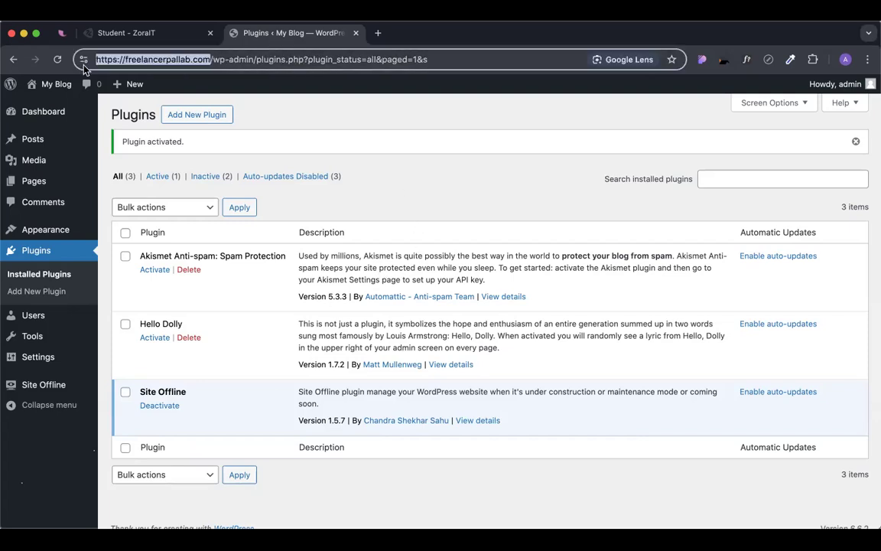
{"action": "key", "text": "super+t"}
{"action": "key", "text": "super+v"}
{"action": "key", "text": "Return"}
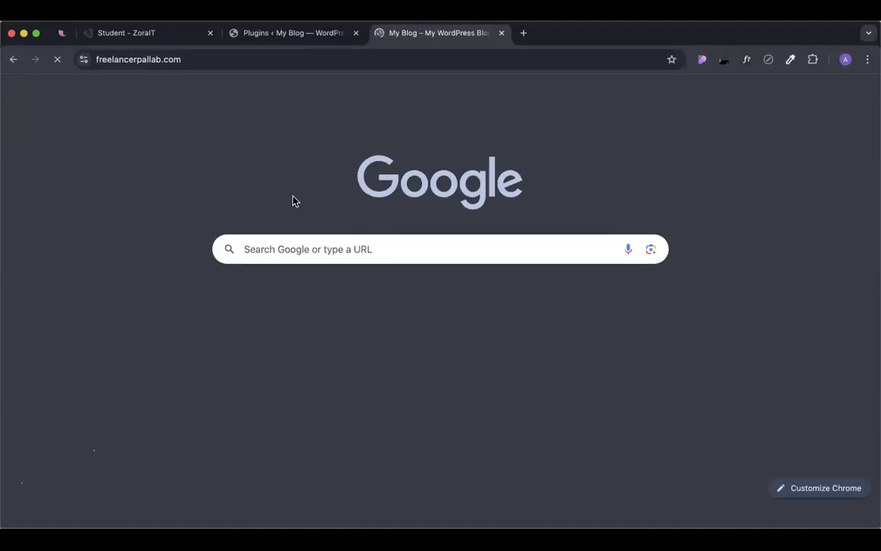
Check the still-normal front page, then close that tab to get back to Plugins.
{"action": "scroll", "coordinate": [455, 271], "scroll_direction": "down", "scroll_amount": 1}
{"action": "scroll", "coordinate": [455, 271], "scroll_direction": "down", "scroll_amount": 10}
{"action": "scroll", "coordinate": [457, 276], "scroll_direction": "up", "scroll_amount": 10}
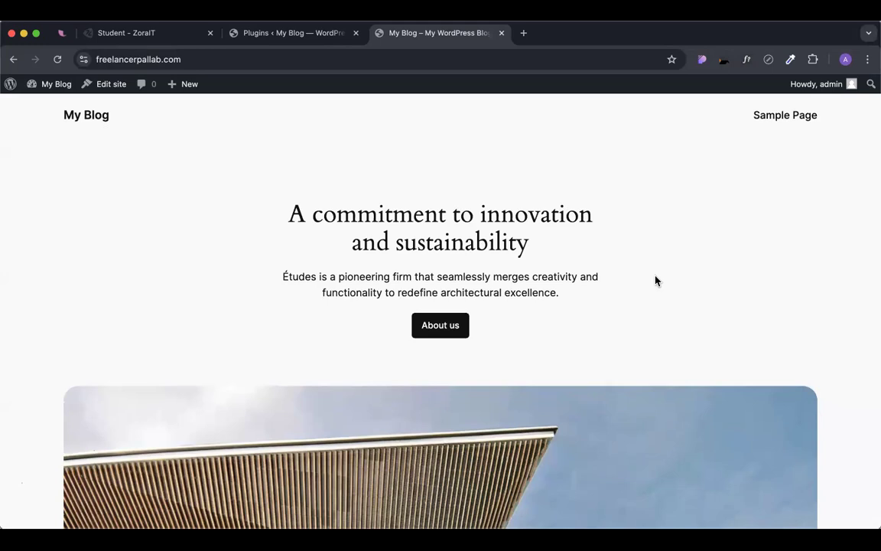
{"action": "left_click", "coordinate": [501, 33]}
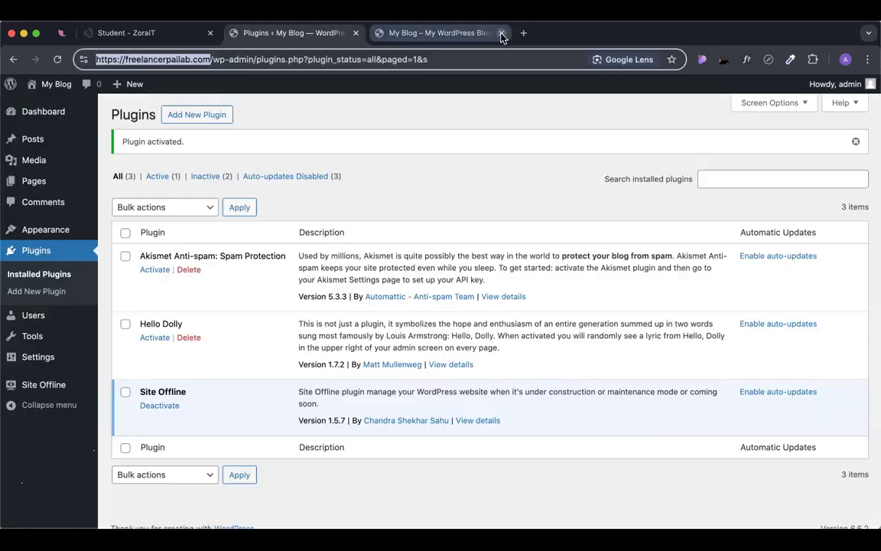
{"action": "left_click", "coordinate": [414, 141]}
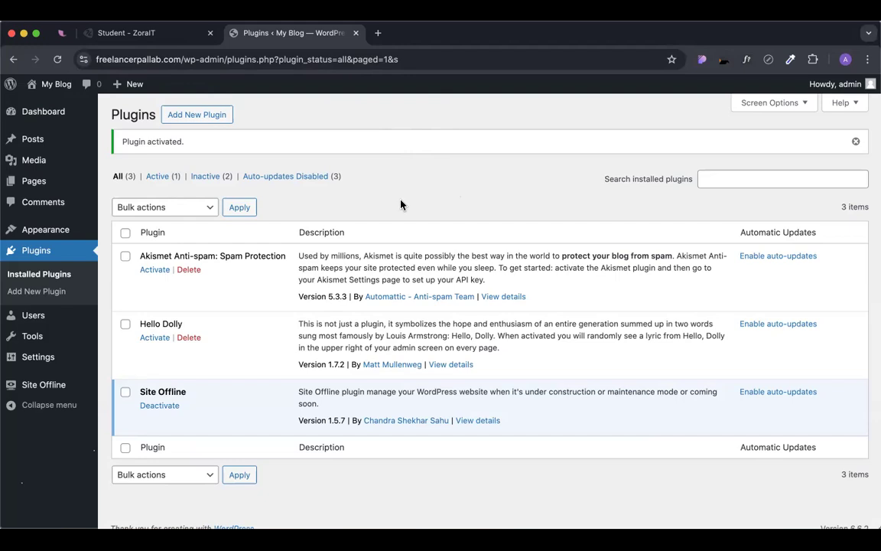
Open the Site Offline plugin settings from the admin sidebar and look through them.
{"action": "triple_click", "coordinate": [173, 392]}
{"action": "left_click", "coordinate": [216, 400]}
{"action": "left_click", "coordinate": [38, 390]}
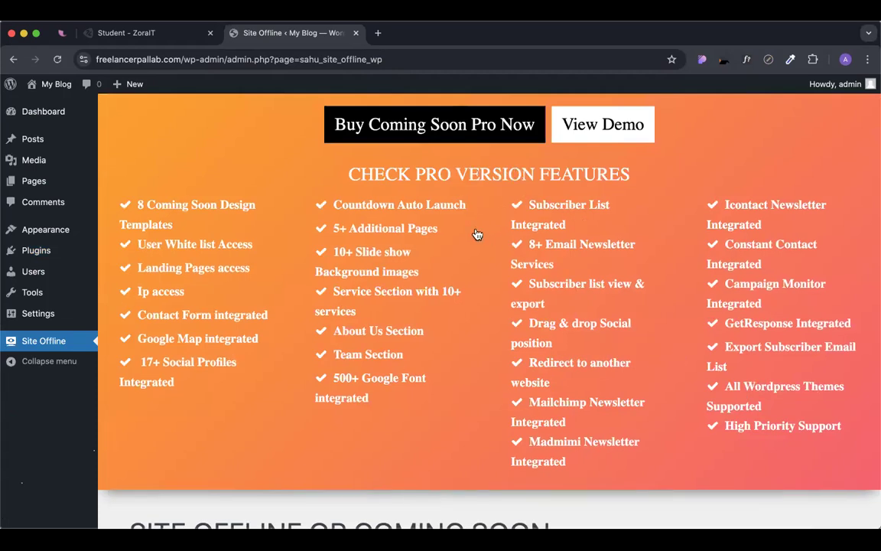
{"action": "scroll", "coordinate": [477, 234], "scroll_direction": "down", "scroll_amount": 5}
{"action": "scroll", "coordinate": [476, 226], "scroll_direction": "down", "scroll_amount": 2}
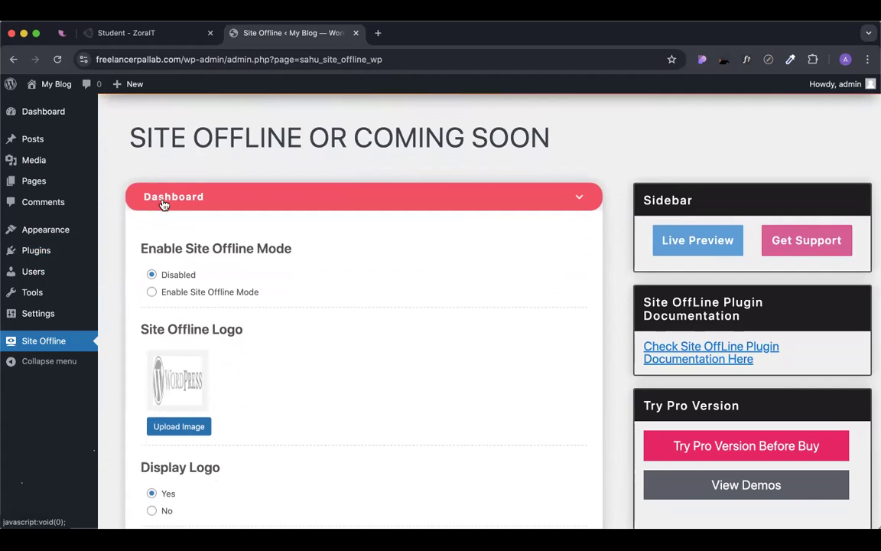
{"action": "scroll", "coordinate": [162, 200], "scroll_direction": "down", "scroll_amount": 9}
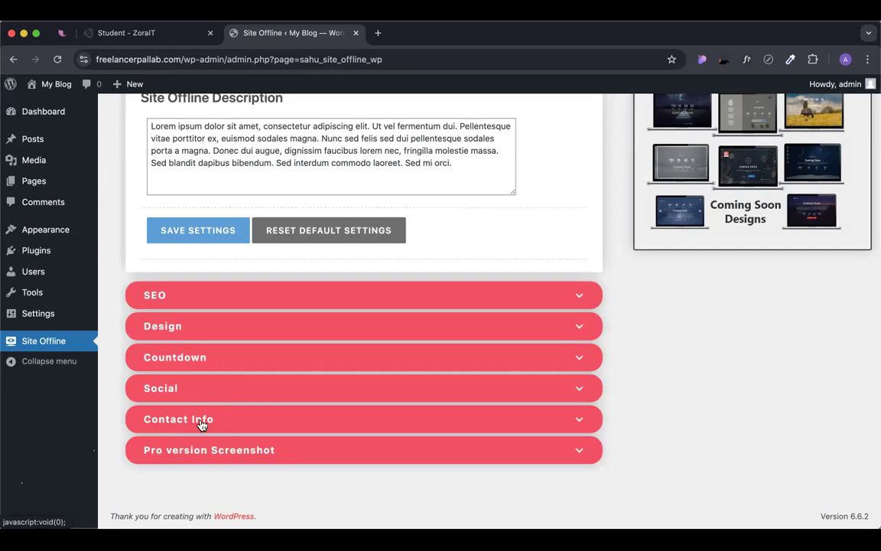
Select Enable Site Offline Mode in the Dashboard section.
{"action": "scroll", "coordinate": [202, 424], "scroll_direction": "up", "scroll_amount": 10}
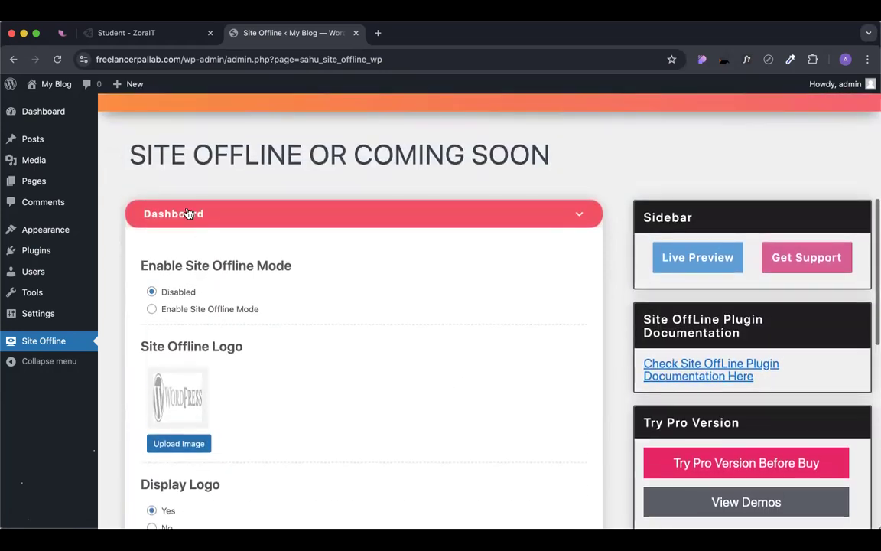
{"action": "left_click_drag", "start_coordinate": [138, 265], "coordinate": [303, 276]}
{"action": "left_click", "coordinate": [351, 265]}
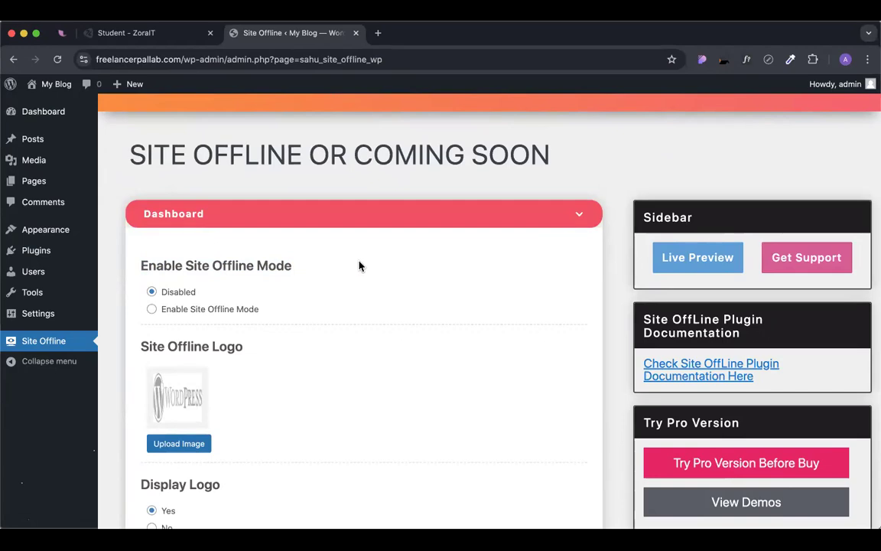
{"action": "left_click", "coordinate": [153, 310]}
{"action": "scroll", "coordinate": [296, 301], "scroll_direction": "down", "scroll_amount": 5}
{"action": "scroll", "coordinate": [296, 301], "scroll_direction": "down", "scroll_amount": 5}
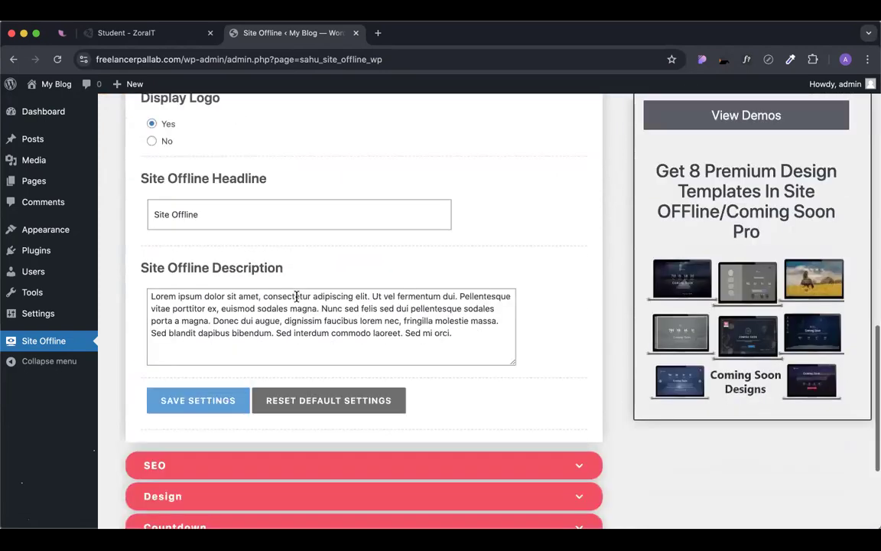
Save the Site Offline settings and open the site's front page from Visit Site in a new tab.
{"action": "left_click", "coordinate": [222, 355]}
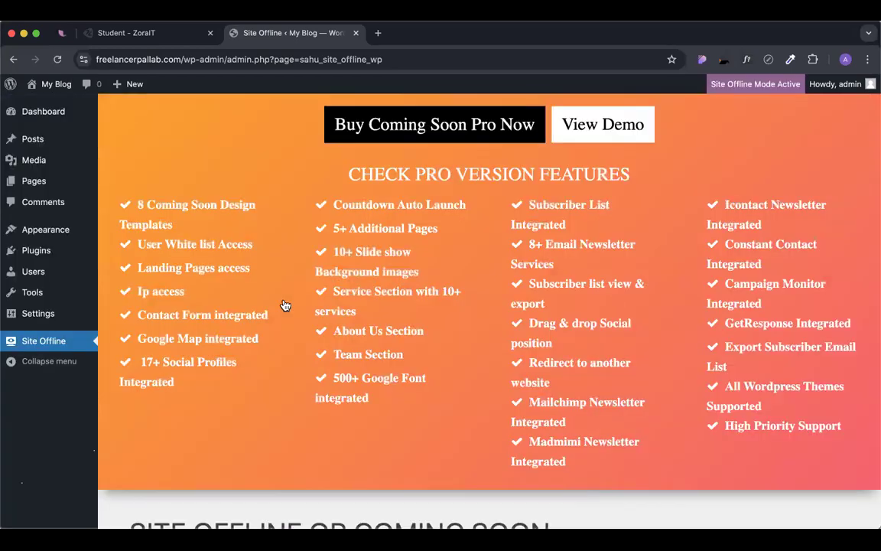
{"action": "scroll", "coordinate": [669, 99], "scroll_direction": "down", "scroll_amount": 3}
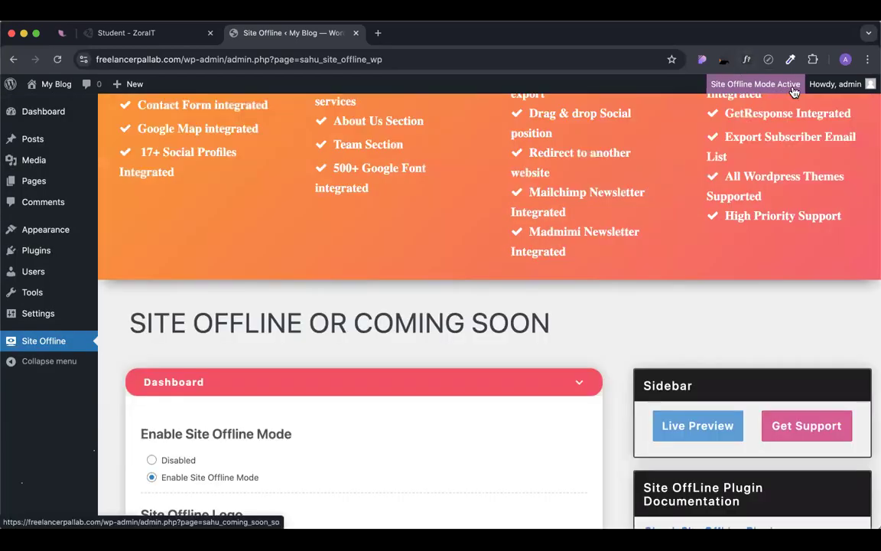
{"action": "mouse_move", "coordinate": [59, 87]}
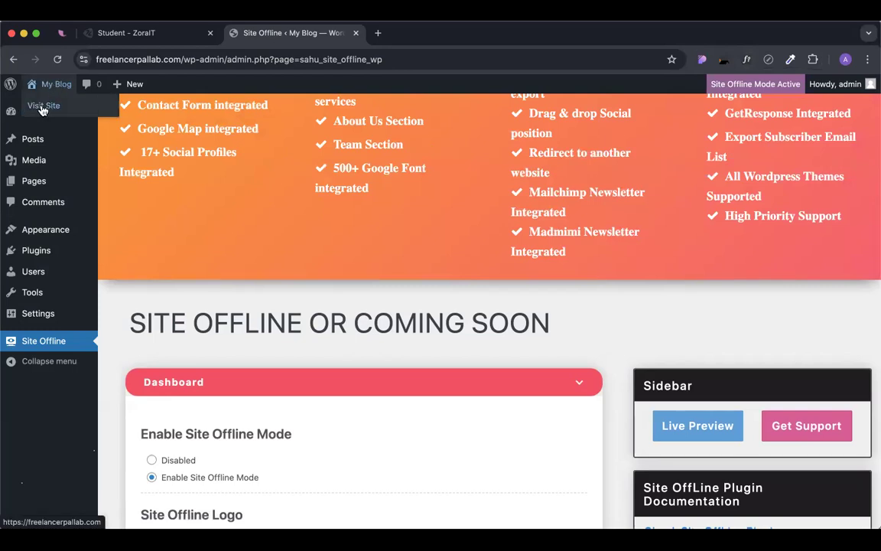
{"action": "right_click", "coordinate": [45, 108]}
{"action": "left_click", "coordinate": [57, 107]}
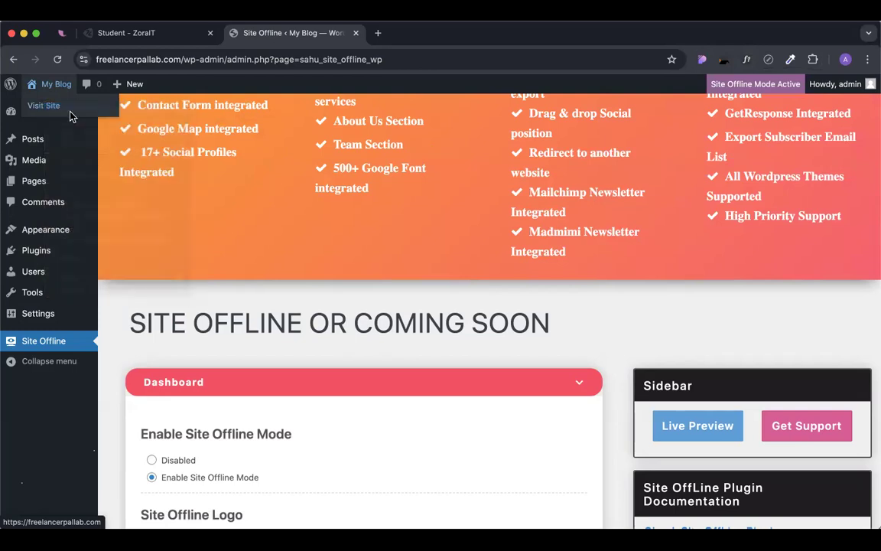
{"action": "left_click", "coordinate": [404, 34]}
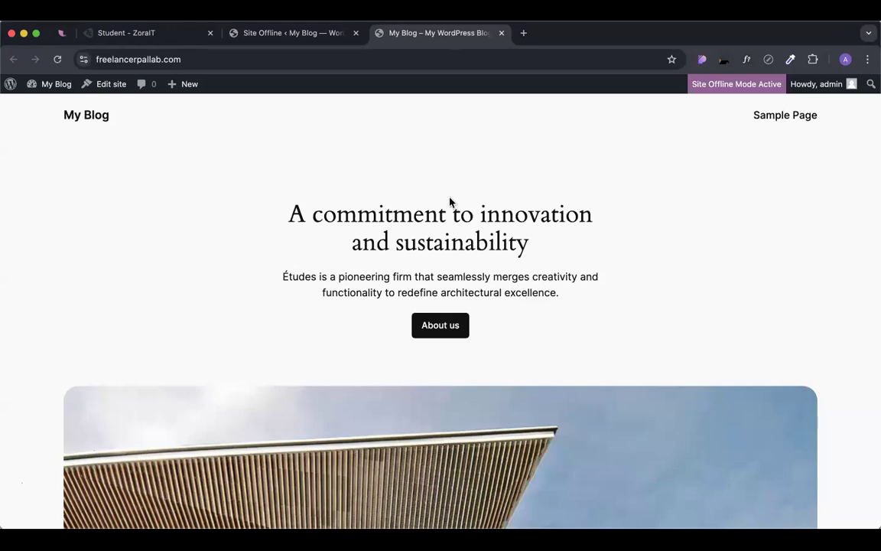
{"action": "left_click", "coordinate": [209, 61]}
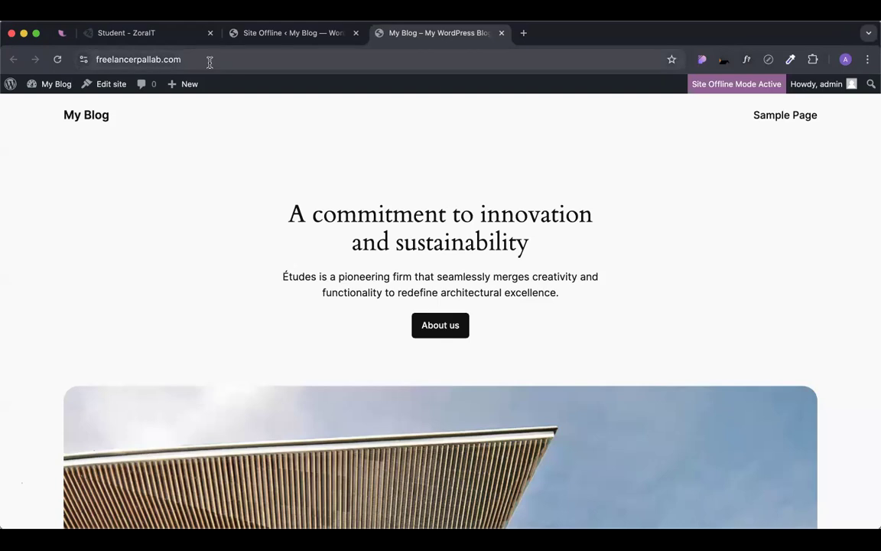
Load the site in another Chrome profile to see the maintenance page, then switch back to the admin profile.
{"action": "left_click", "coordinate": [845, 59]}
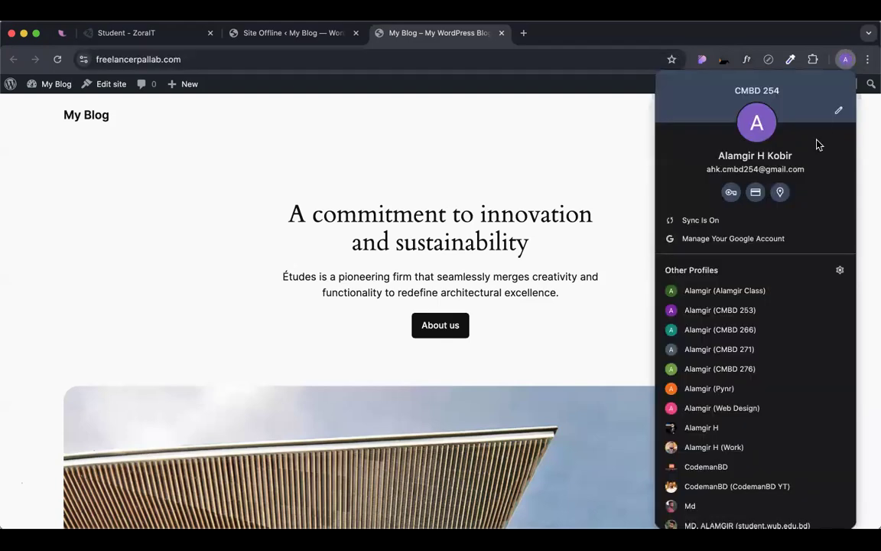
{"action": "left_click", "coordinate": [758, 317]}
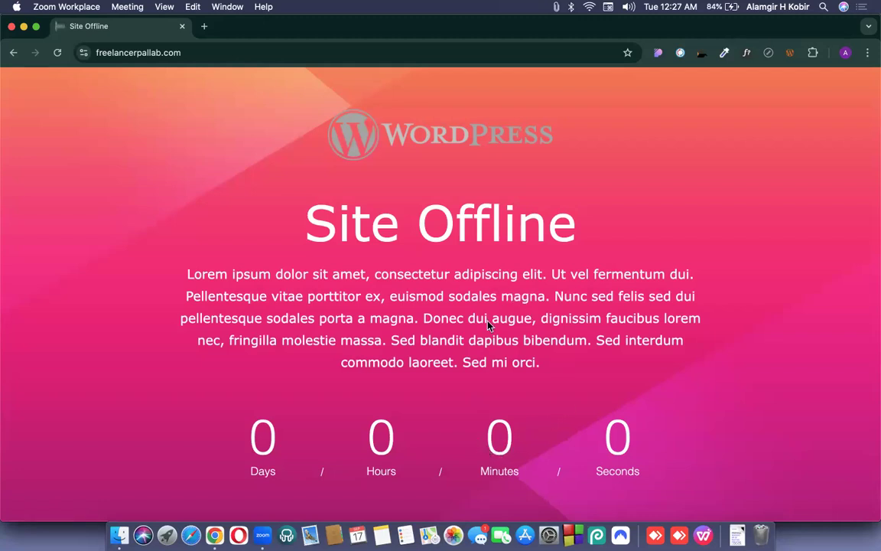
{"action": "scroll", "coordinate": [426, 188], "scroll_direction": "down", "scroll_amount": 4}
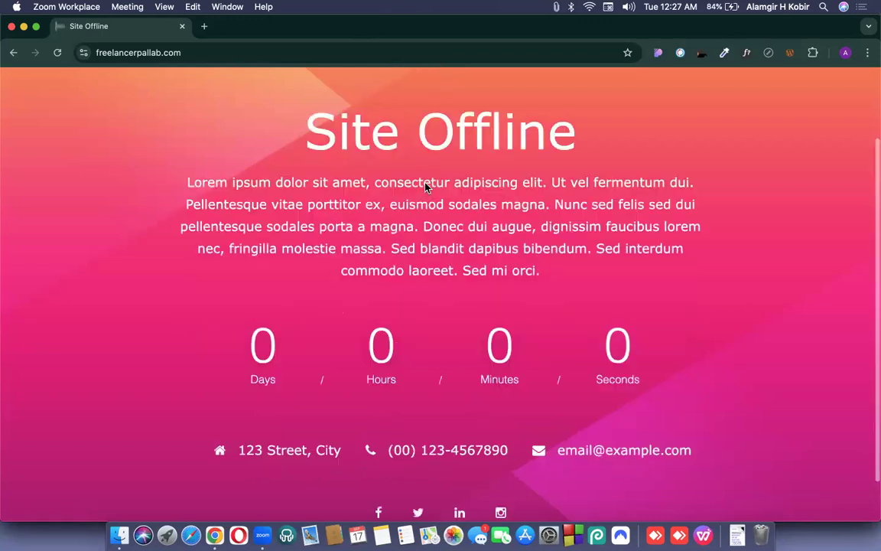
{"action": "scroll", "coordinate": [426, 187], "scroll_direction": "up", "scroll_amount": 4}
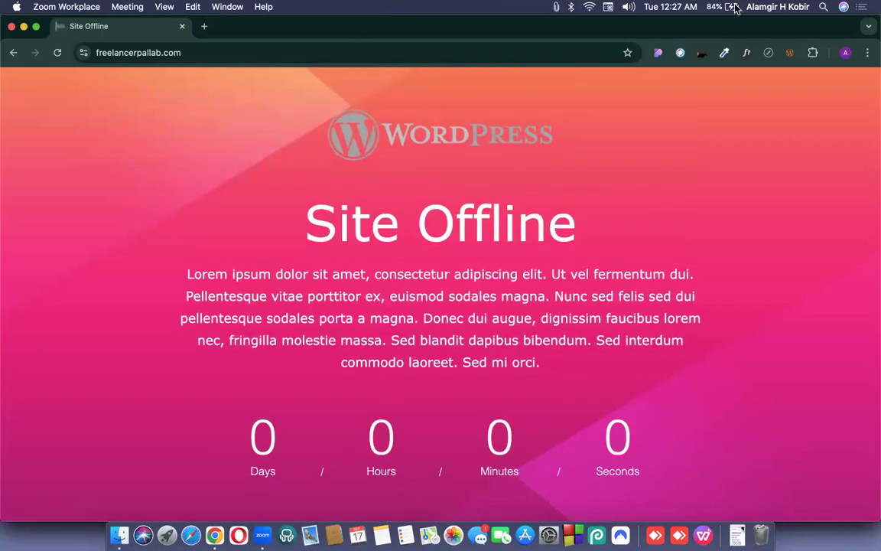
{"action": "left_click", "coordinate": [847, 57]}
{"action": "left_click", "coordinate": [846, 54]}
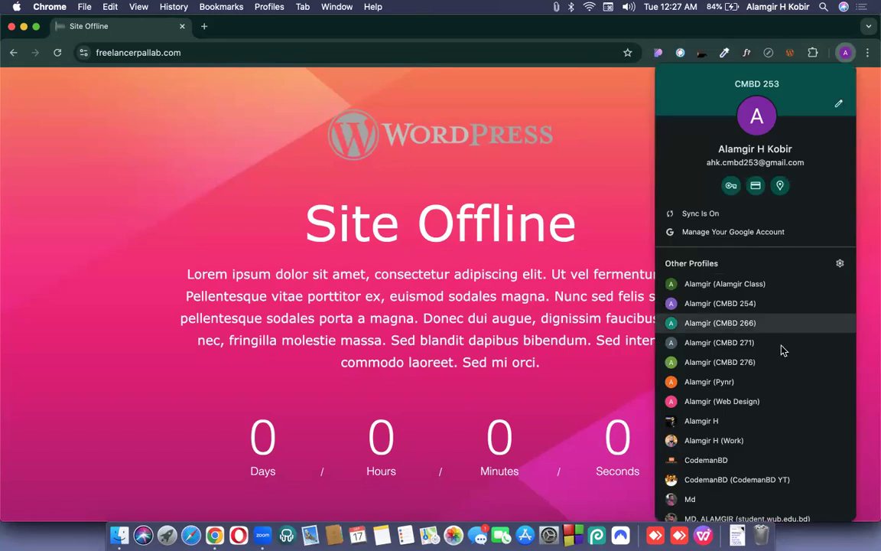
{"action": "left_click", "coordinate": [719, 304]}
{"action": "left_click", "coordinate": [314, 28]}
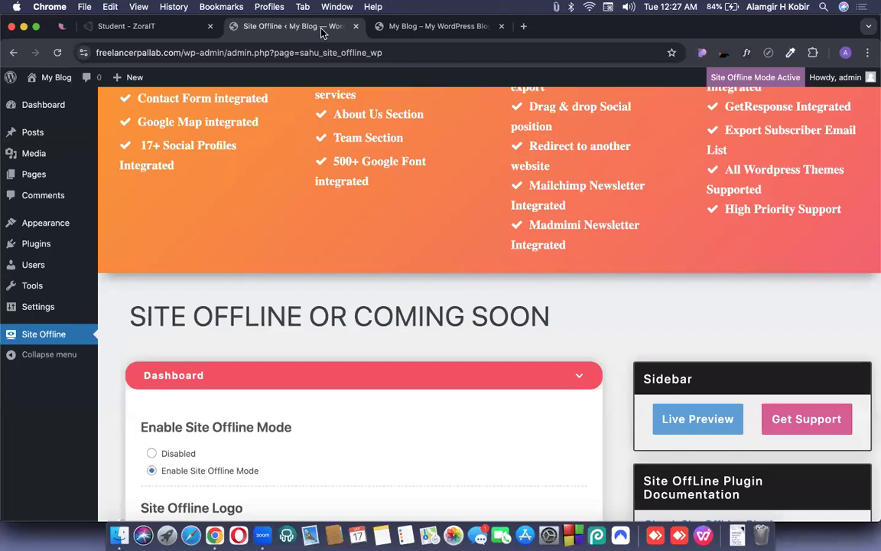
{"action": "scroll", "coordinate": [587, 251], "scroll_direction": "down", "scroll_amount": 1}
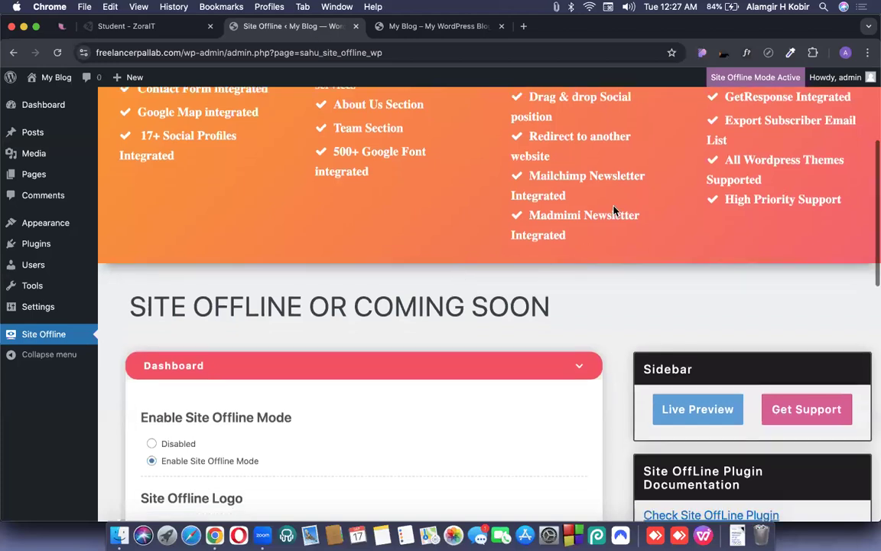
{"action": "scroll", "coordinate": [616, 229], "scroll_direction": "down", "scroll_amount": 5}
{"action": "scroll", "coordinate": [615, 232], "scroll_direction": "down", "scroll_amount": 1}
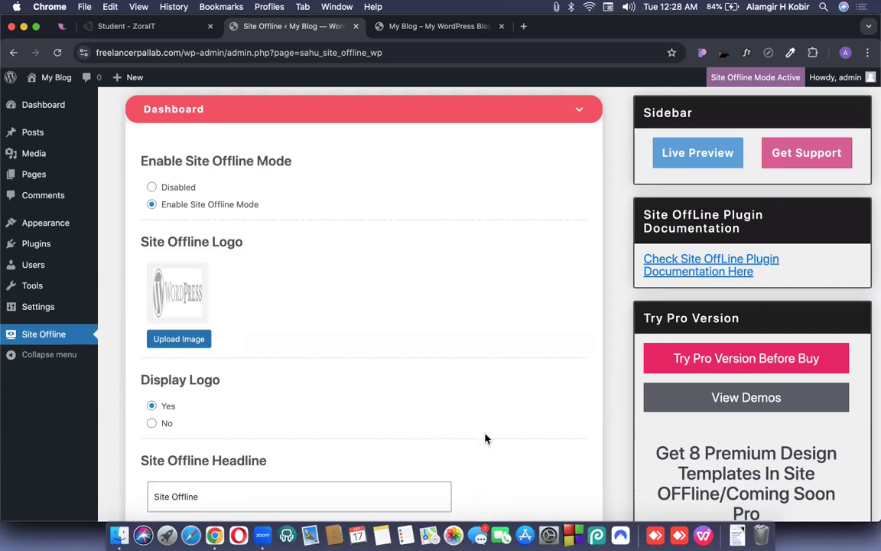
{"action": "left_click", "coordinate": [431, 26]}
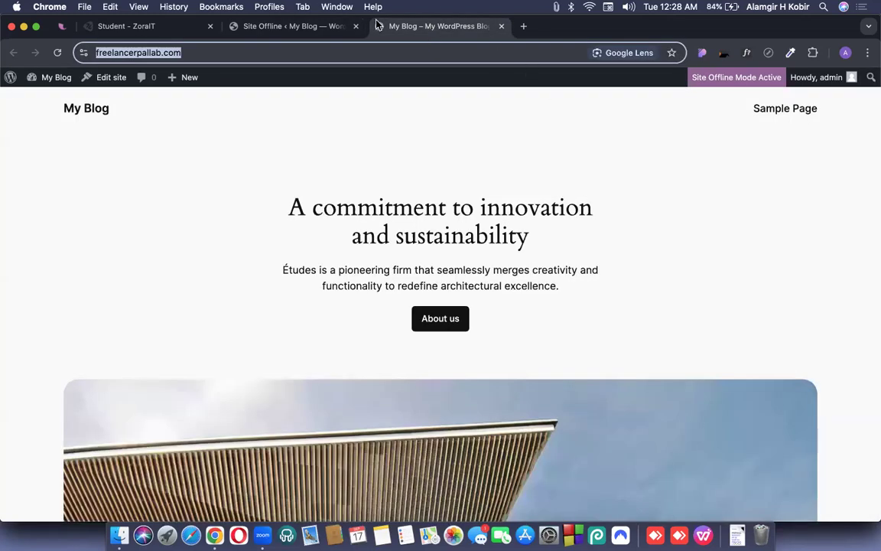
{"action": "left_click", "coordinate": [306, 26]}
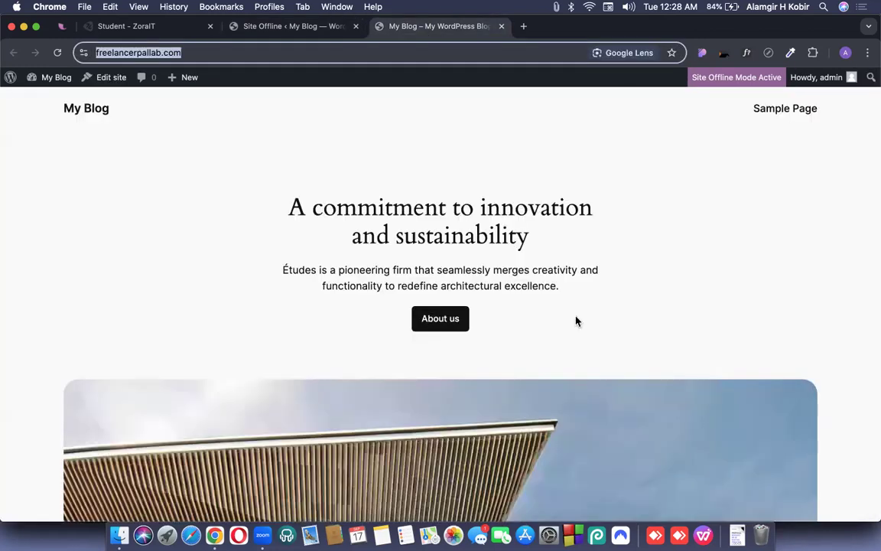
{"action": "left_click", "coordinate": [423, 26]}
{"action": "left_click", "coordinate": [332, 34]}
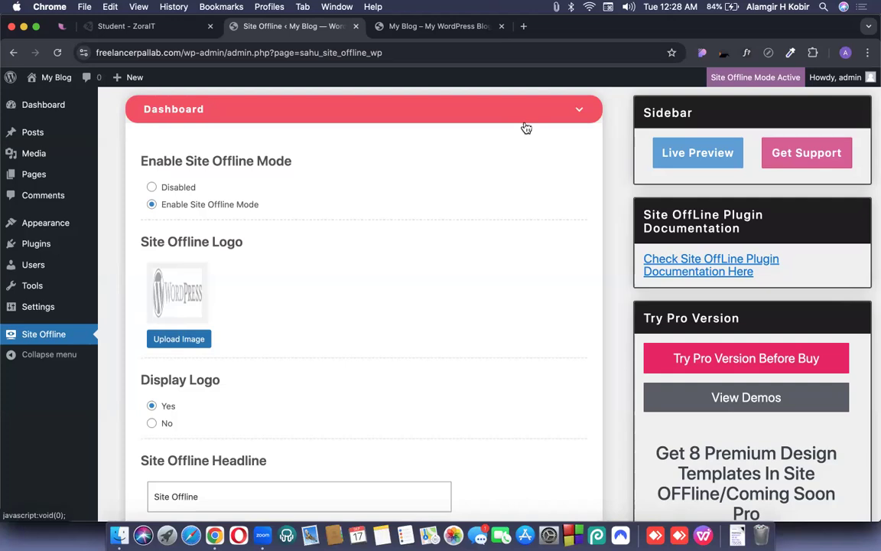
{"action": "scroll", "coordinate": [309, 316], "scroll_direction": "down", "scroll_amount": 2}
{"action": "key", "text": "ctrl+Up"}
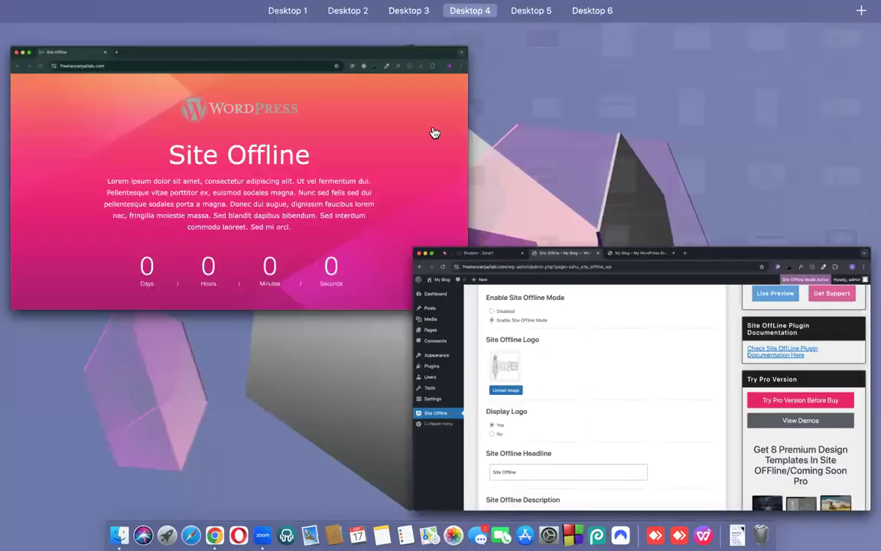
{"action": "left_click", "coordinate": [433, 133]}
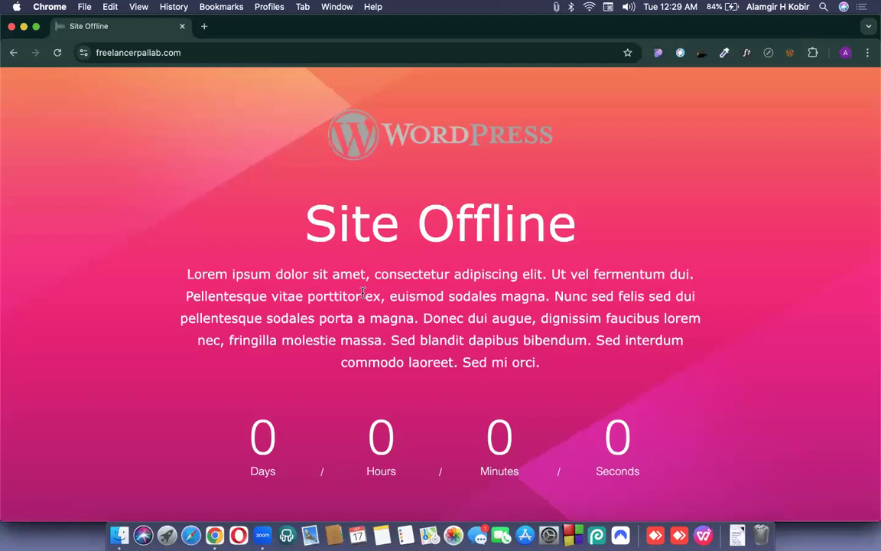
{"action": "key", "text": "ctrl+Left"}
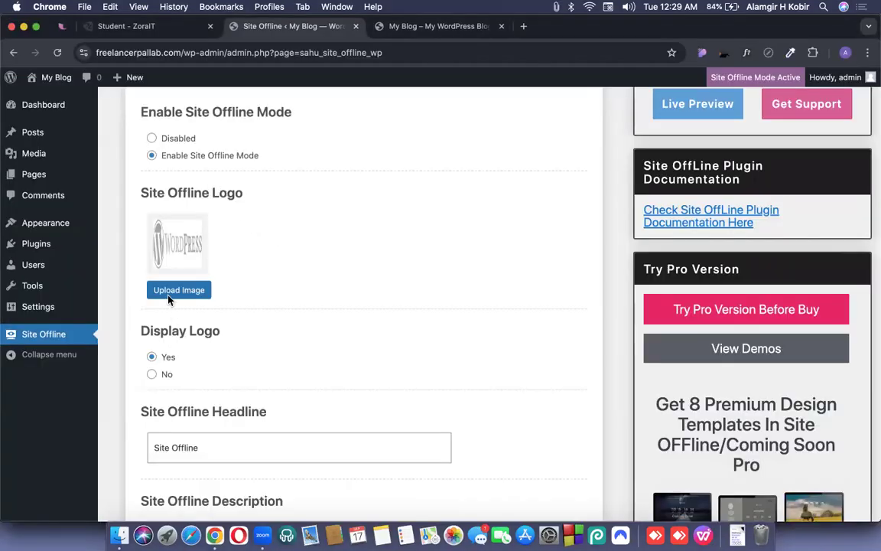
Open the media uploader for the offline logo, then search Google Images for 'ahk logo png'.
{"action": "left_click", "coordinate": [169, 299]}
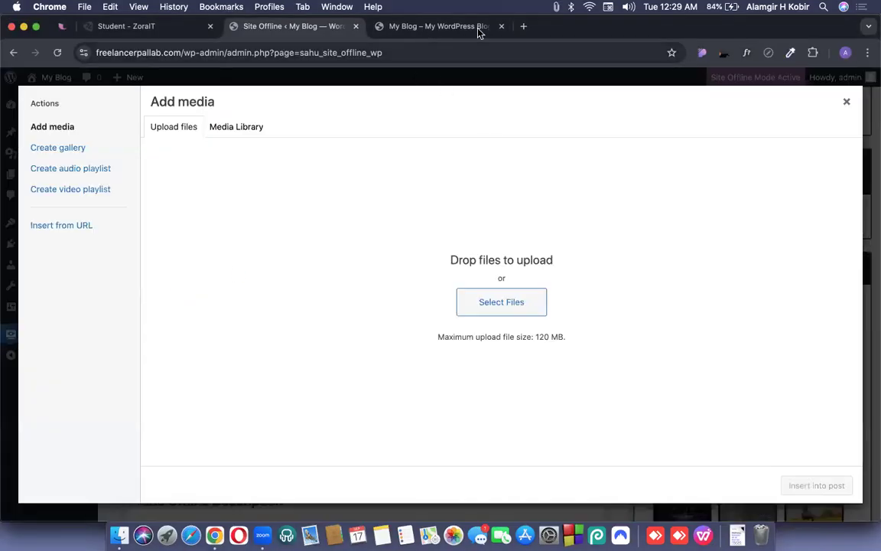
{"action": "left_click", "coordinate": [522, 27]}
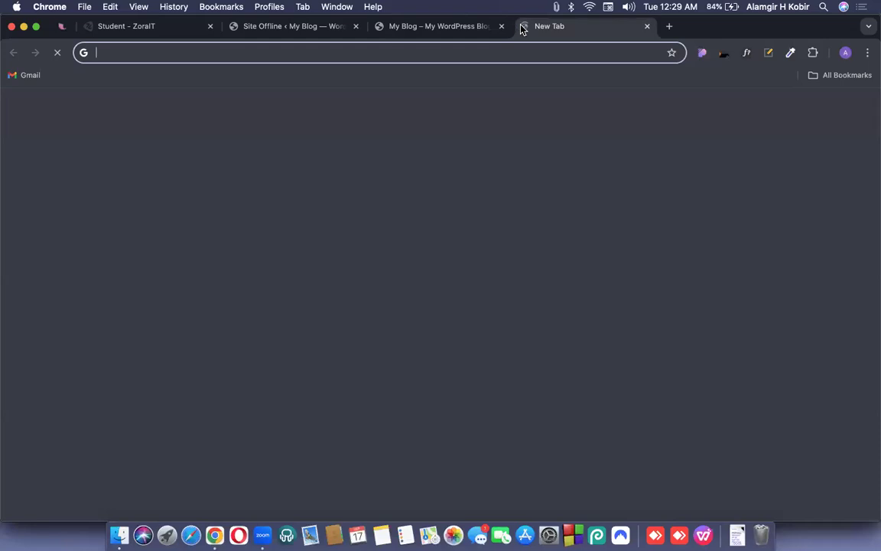
{"action": "type", "text": "ahk"}
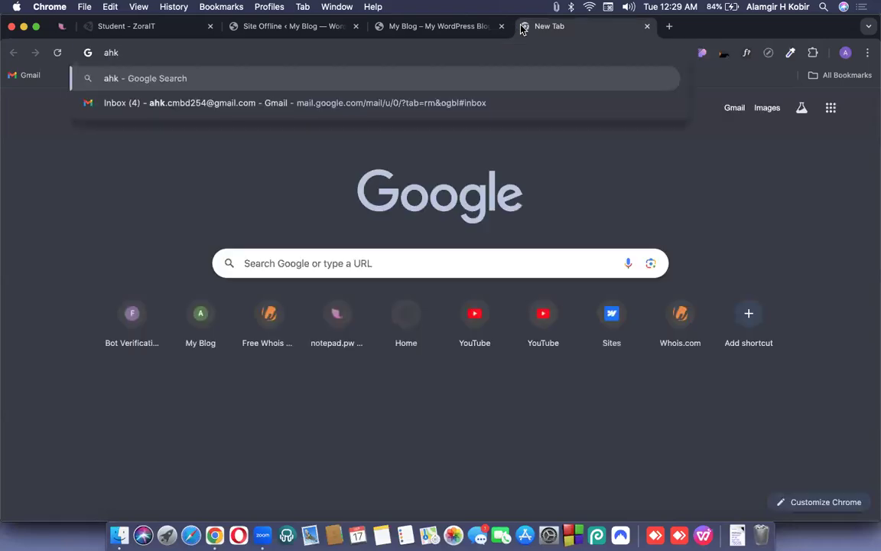
{"action": "type", "text": " logo"}
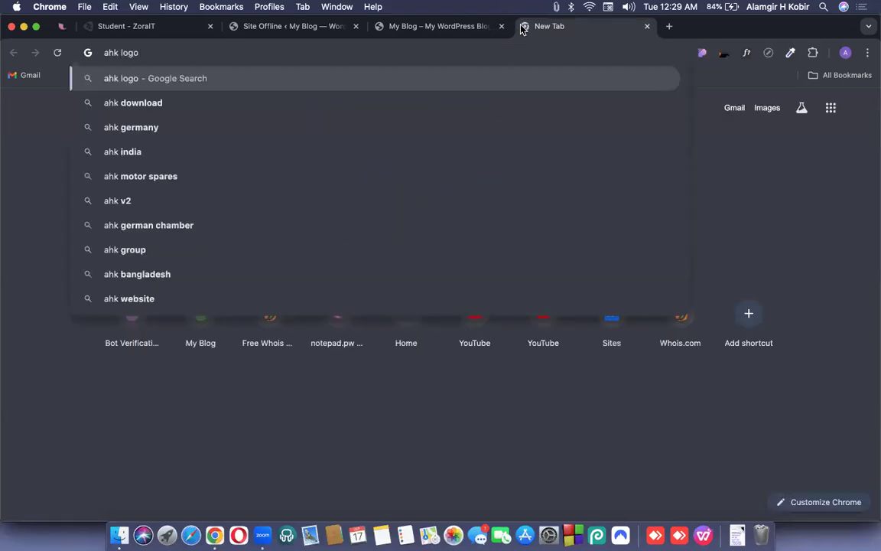
{"action": "type", "text": " png"}
{"action": "key", "text": "Return"}
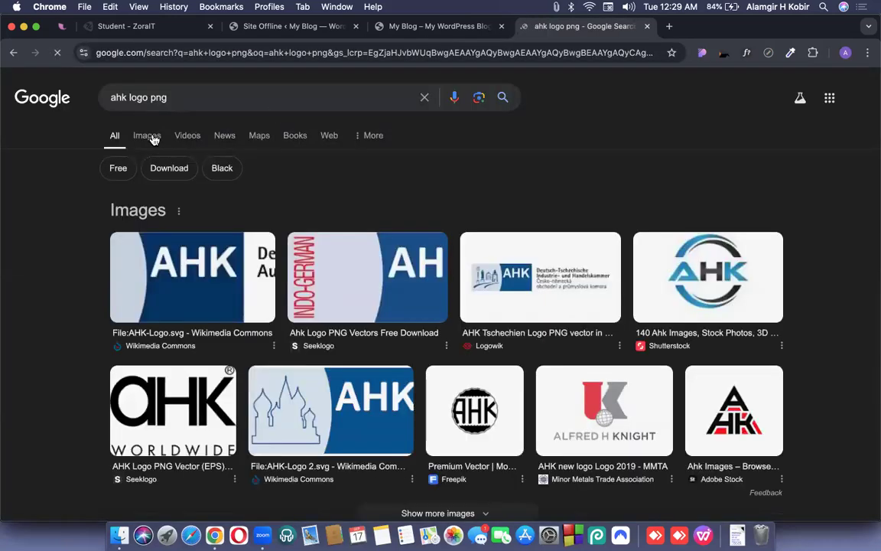
{"action": "left_click", "coordinate": [151, 136]}
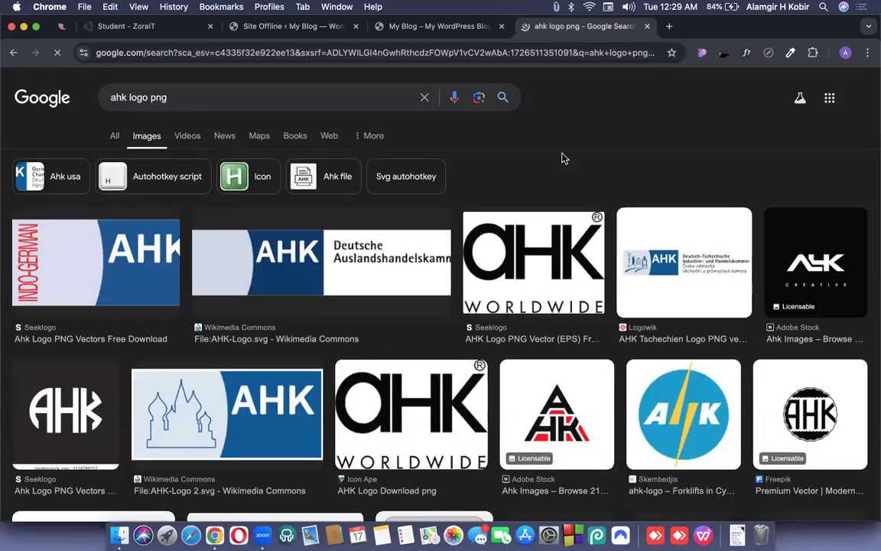
Preview several AHK logo results, ending on the Adobe Stock AHK Creative logo.
{"action": "scroll", "coordinate": [563, 158], "scroll_direction": "down", "scroll_amount": 5}
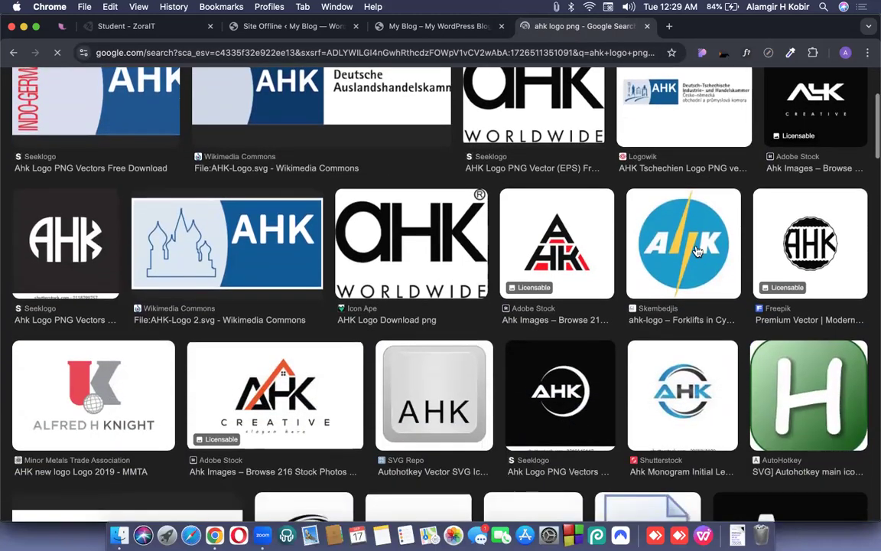
{"action": "scroll", "coordinate": [390, 337], "scroll_direction": "down", "scroll_amount": 1}
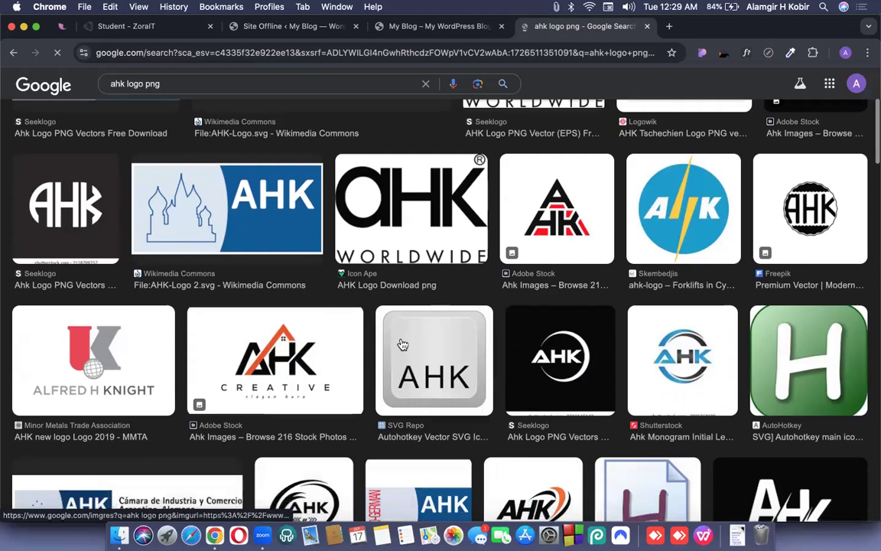
{"action": "scroll", "coordinate": [551, 340], "scroll_direction": "down", "scroll_amount": 1}
{"action": "left_click", "coordinate": [693, 328]}
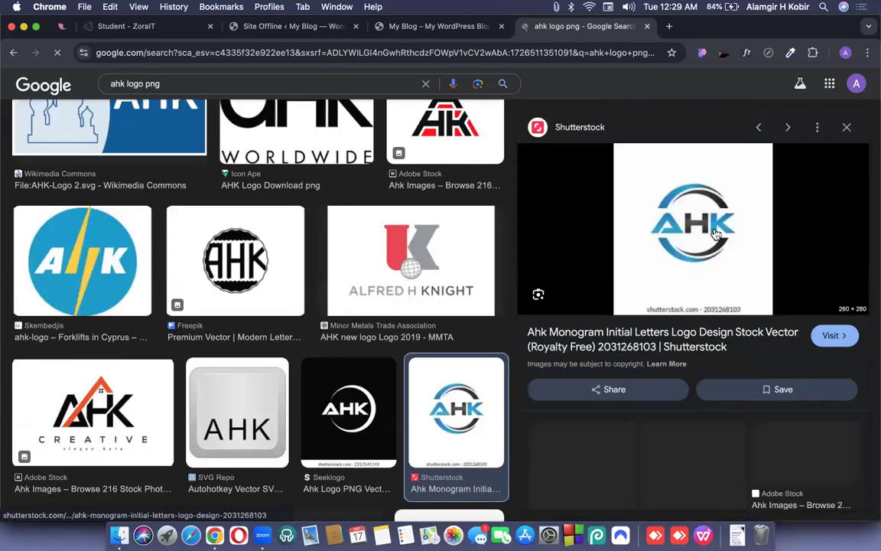
{"action": "scroll", "coordinate": [620, 360], "scroll_direction": "down", "scroll_amount": 2}
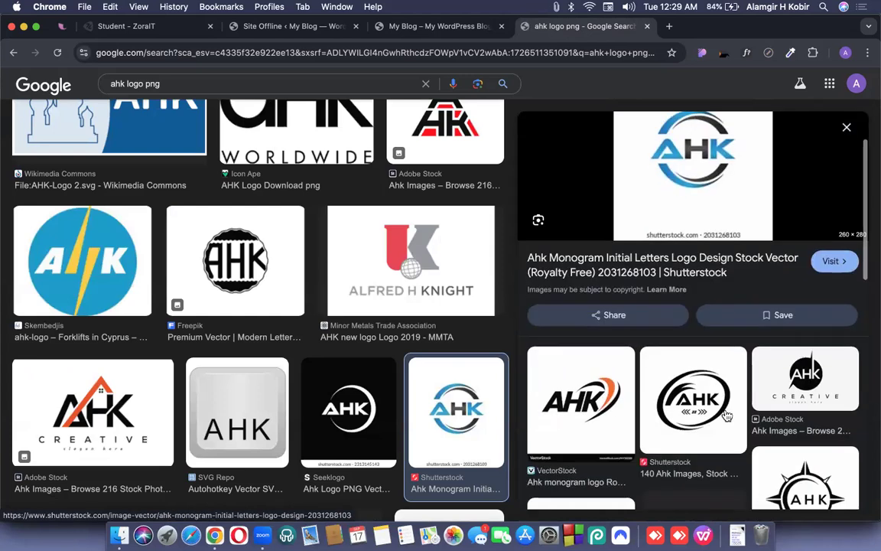
{"action": "left_click", "coordinate": [601, 403]}
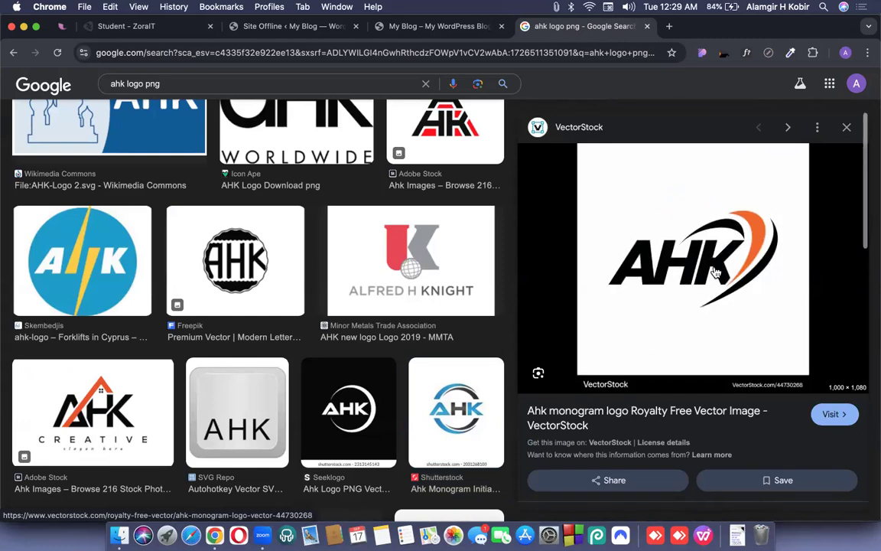
{"action": "scroll", "coordinate": [320, 351], "scroll_direction": "down", "scroll_amount": 5}
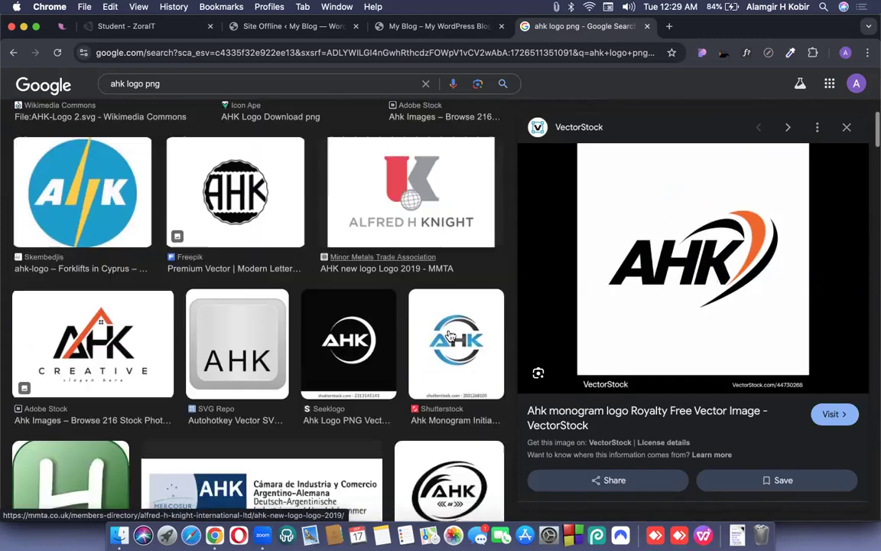
{"action": "scroll", "coordinate": [320, 350], "scroll_direction": "down", "scroll_amount": 8}
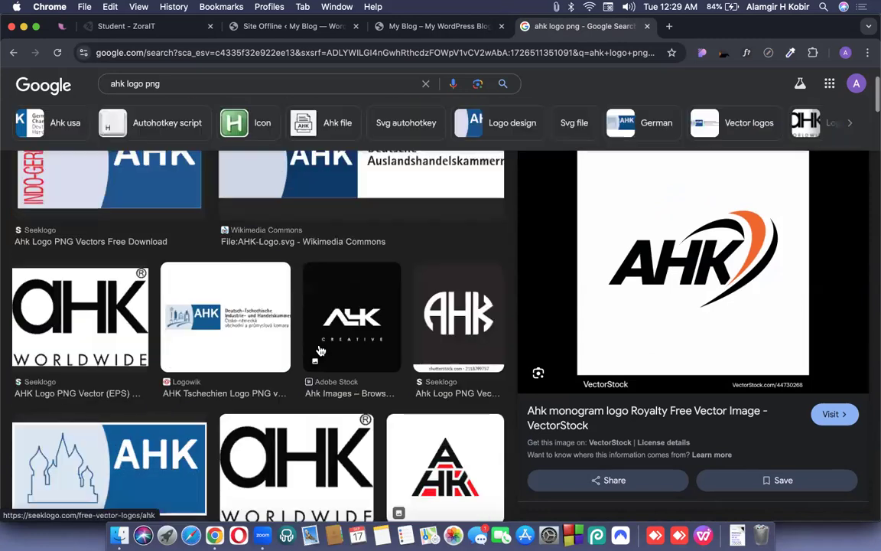
{"action": "scroll", "coordinate": [321, 359], "scroll_direction": "up", "scroll_amount": 2}
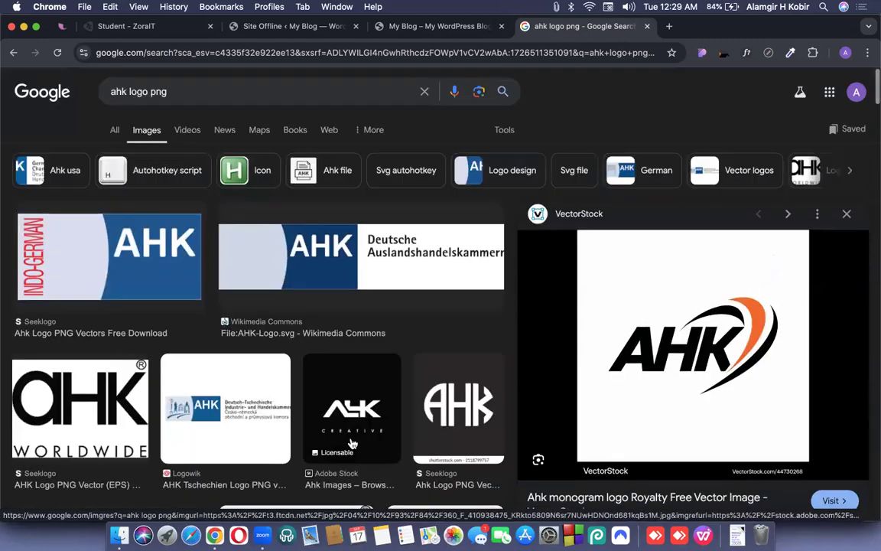
{"action": "left_click", "coordinate": [351, 429]}
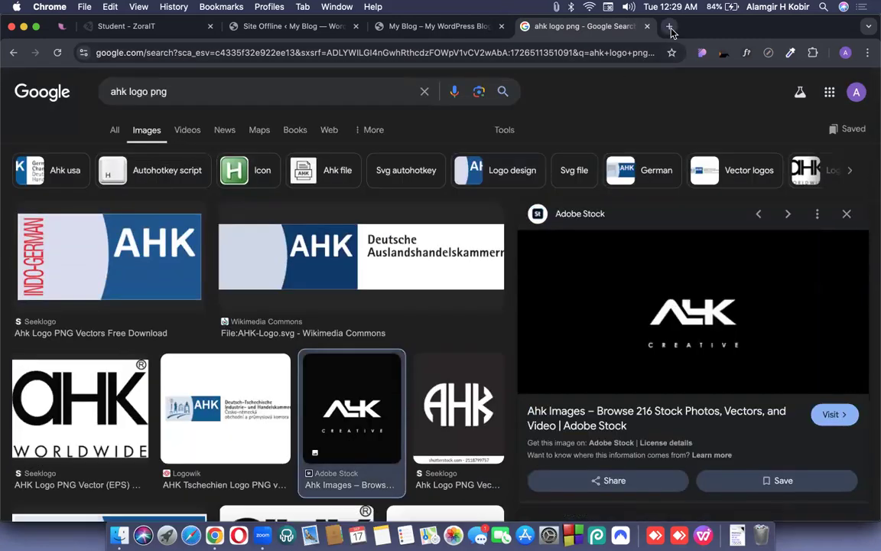
Search 'fake png' in another tab, then close it and return to the AHK results.
{"action": "left_click", "coordinate": [670, 27]}
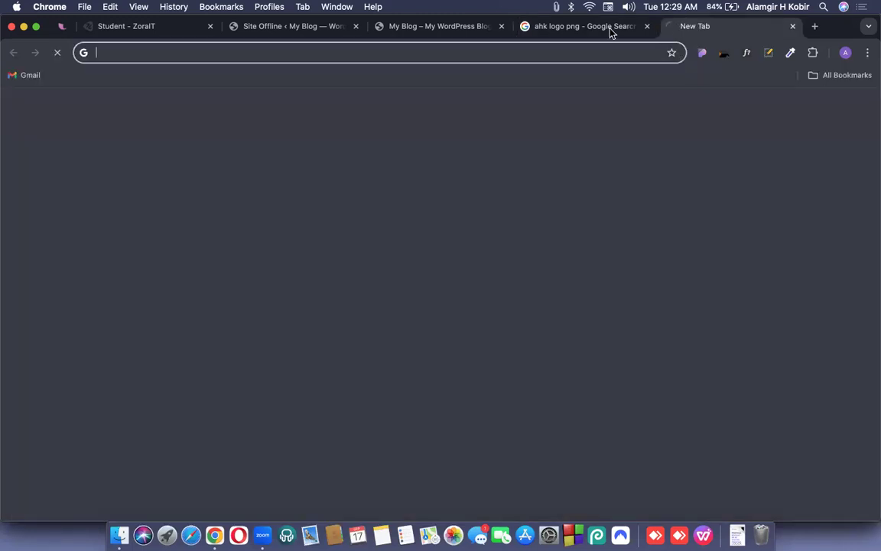
{"action": "left_click", "coordinate": [610, 28]}
{"action": "left_click", "coordinate": [666, 31]}
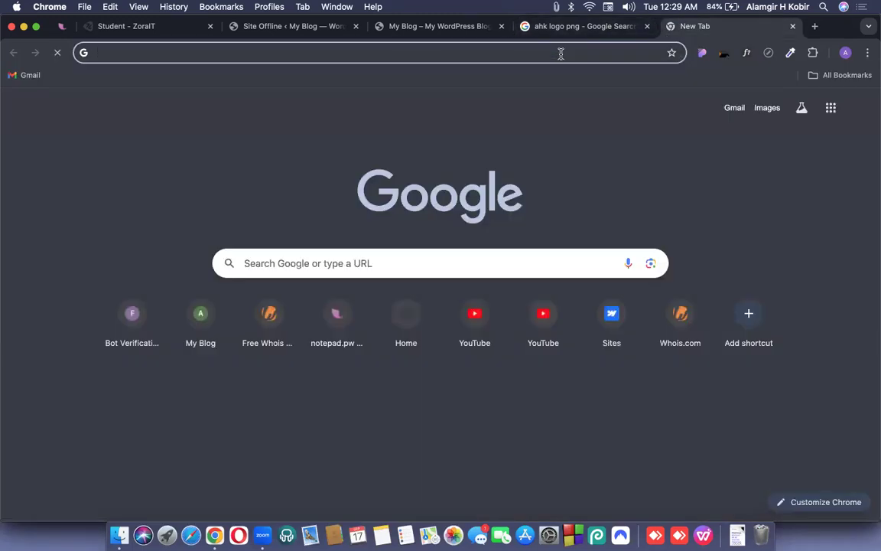
{"action": "type", "text": "fake png"}
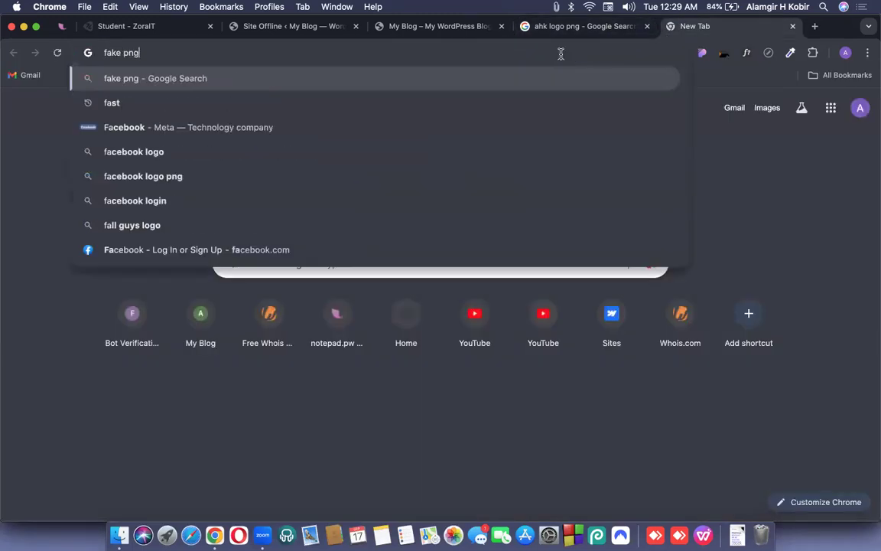
{"action": "key", "text": "Return"}
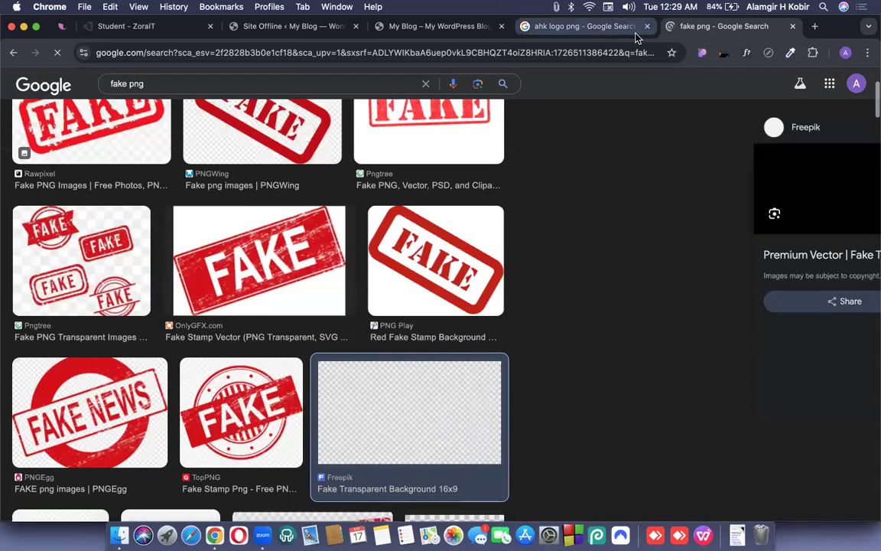
{"action": "left_click", "coordinate": [595, 34]}
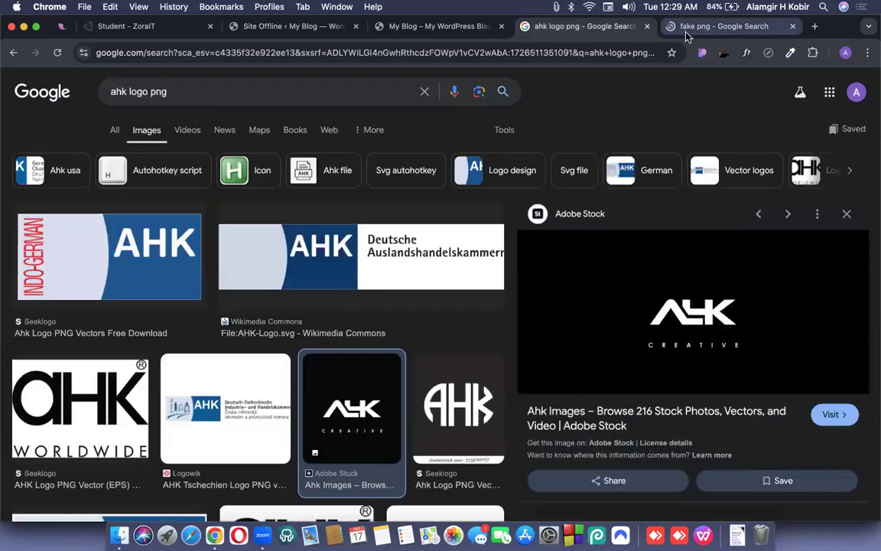
{"action": "left_click", "coordinate": [686, 33]}
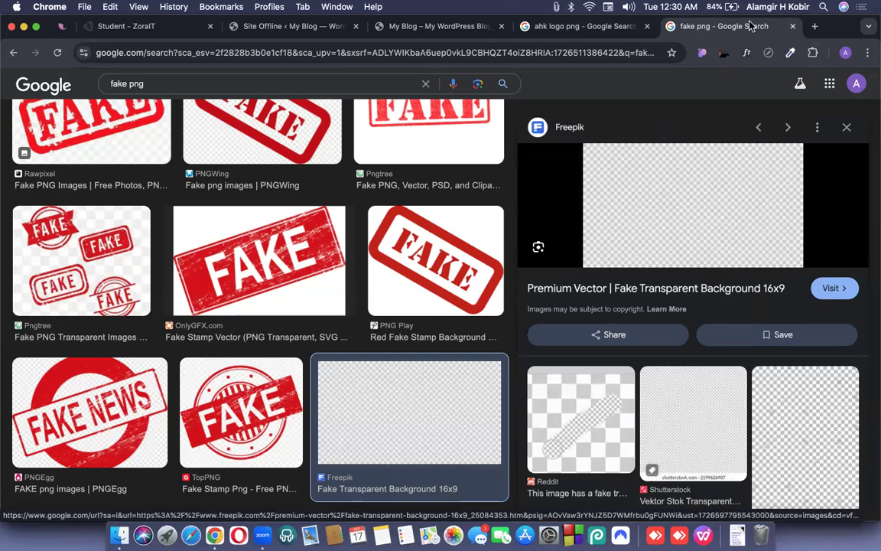
{"action": "left_click", "coordinate": [794, 27]}
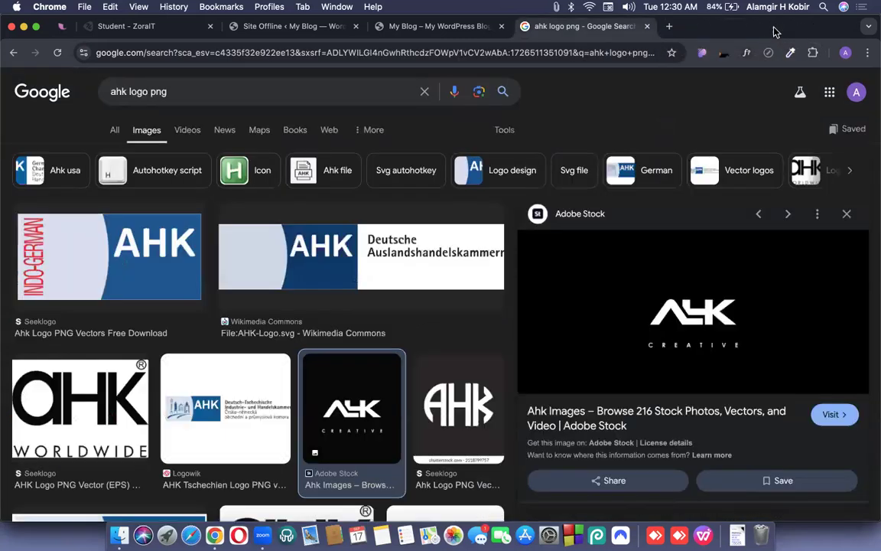
{"action": "scroll", "coordinate": [410, 385], "scroll_direction": "down", "scroll_amount": 1}
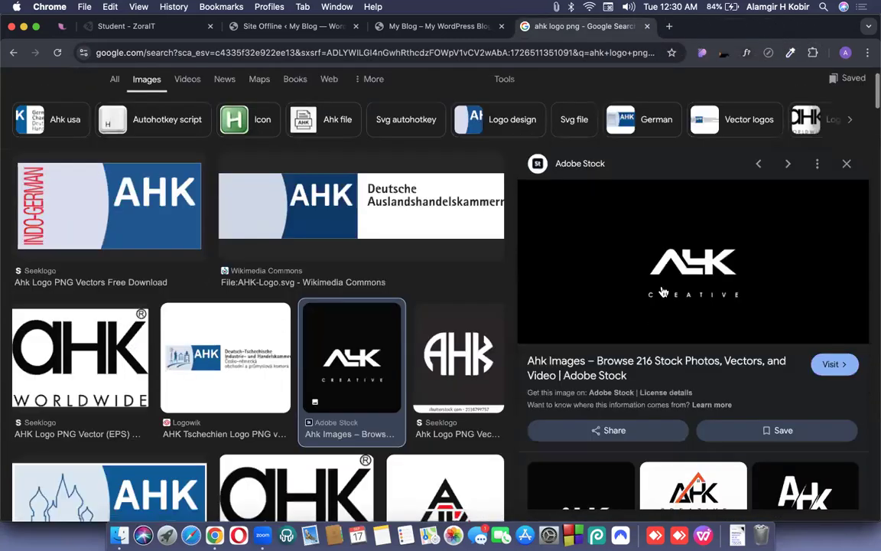
{"action": "scroll", "coordinate": [596, 264], "scroll_direction": "down", "scroll_amount": 1}
{"action": "key", "text": "super+shift+5"}
Screenshot the AHK Creative logo and drag the capture into WordPress's media uploader.
{"action": "left_click_drag", "start_coordinate": [698, 283], "coordinate": [625, 369]}
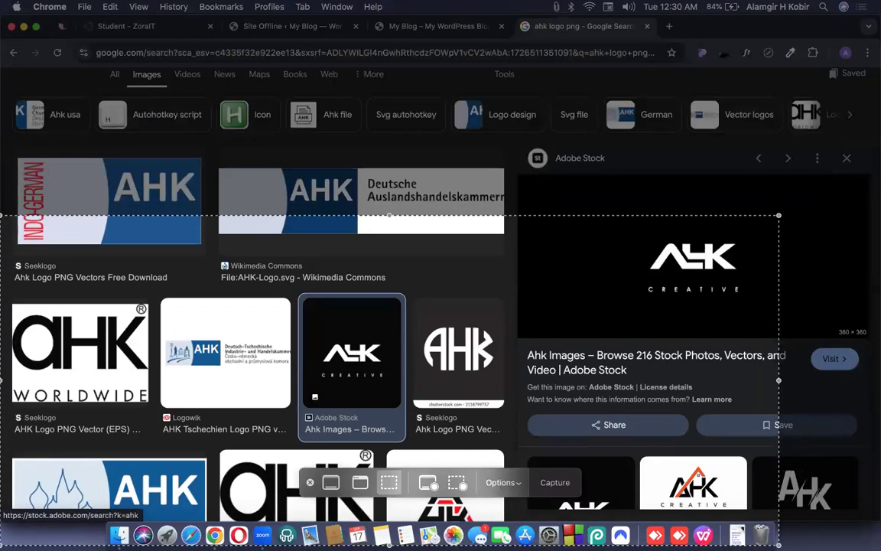
{"action": "left_click_drag", "start_coordinate": [778, 214], "coordinate": [611, 322]}
{"action": "key", "text": "Return"}
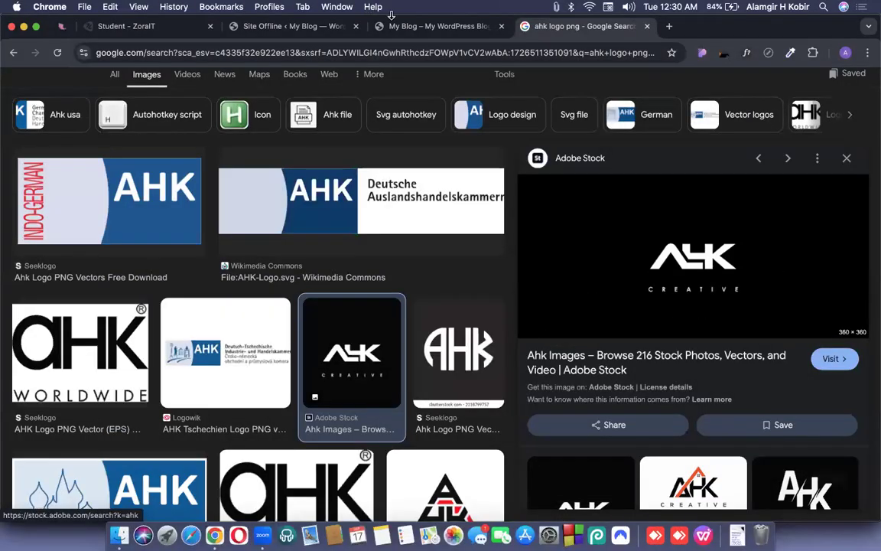
{"action": "left_click", "coordinate": [289, 28]}
{"action": "left_click_drag", "start_coordinate": [823, 472], "coordinate": [558, 294]}
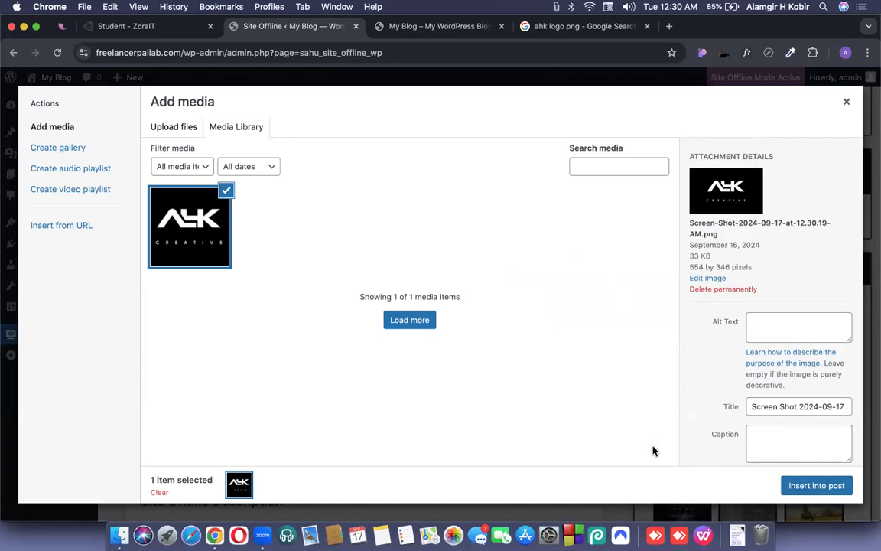
Set the uploaded image as the Site Offline logo and retype the headline starting 'We are c'.
{"action": "left_click", "coordinate": [811, 487]}
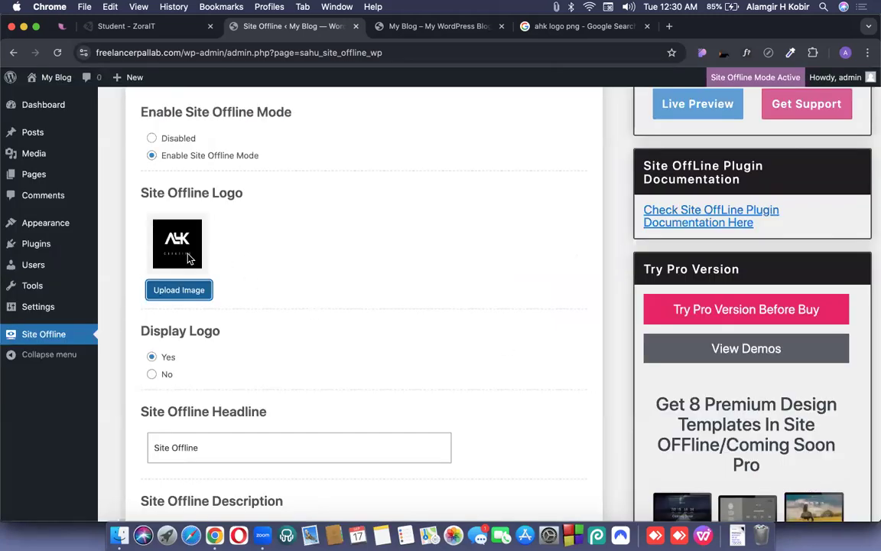
{"action": "scroll", "coordinate": [269, 290], "scroll_direction": "down", "scroll_amount": 4}
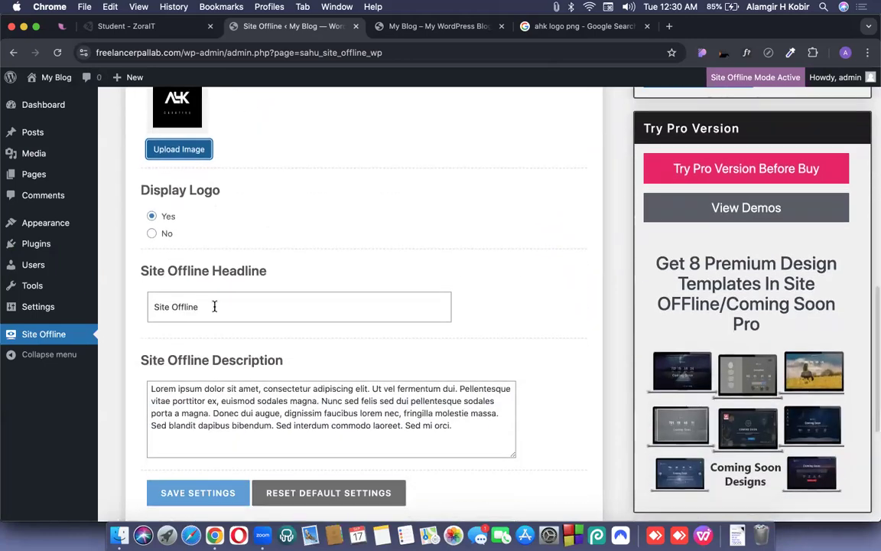
{"action": "left_click_drag", "start_coordinate": [214, 307], "coordinate": [145, 310]}
{"action": "type", "text": "We are coming soon..."}
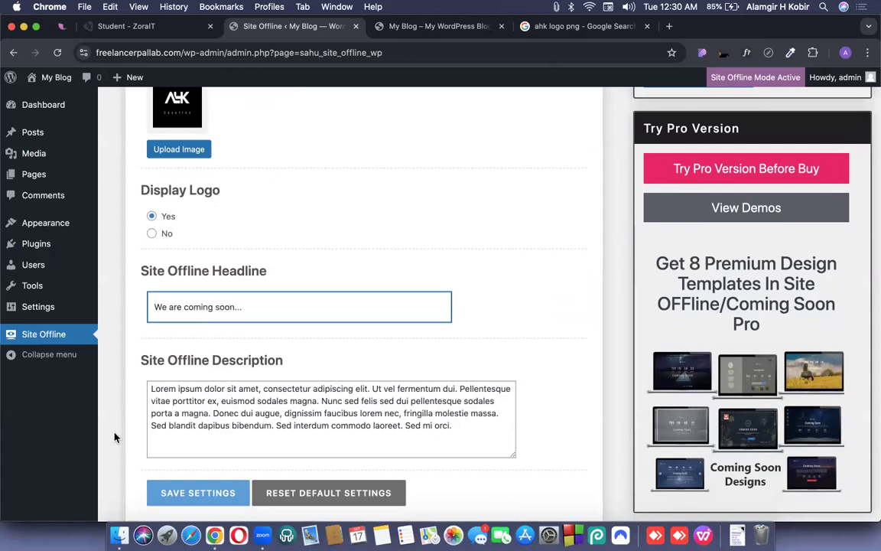
Replace the description's opening with 'Some text here ...' and save the settings.
{"action": "left_click_drag", "start_coordinate": [218, 401], "coordinate": [151, 390]}
{"action": "key", "text": "BackSpace"}
{"action": "key", "text": "ctrl+Up"}
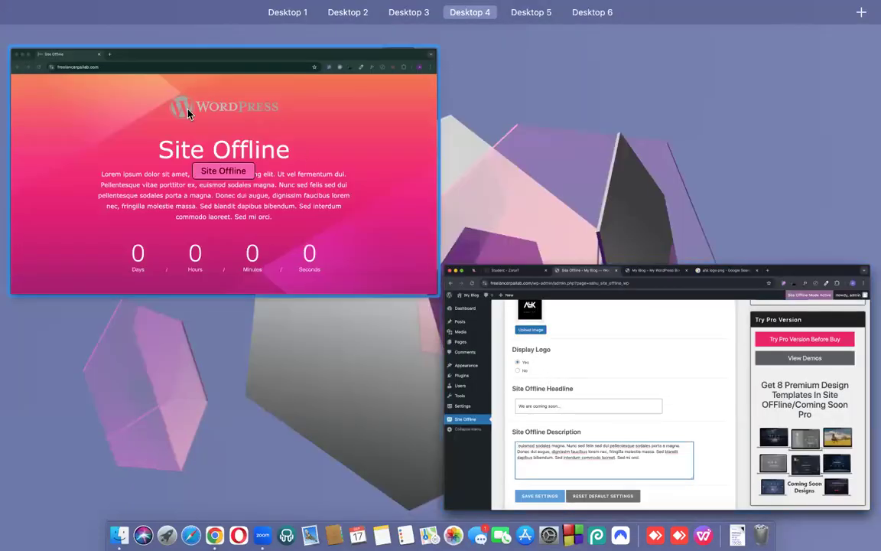
{"action": "left_click", "coordinate": [556, 297]}
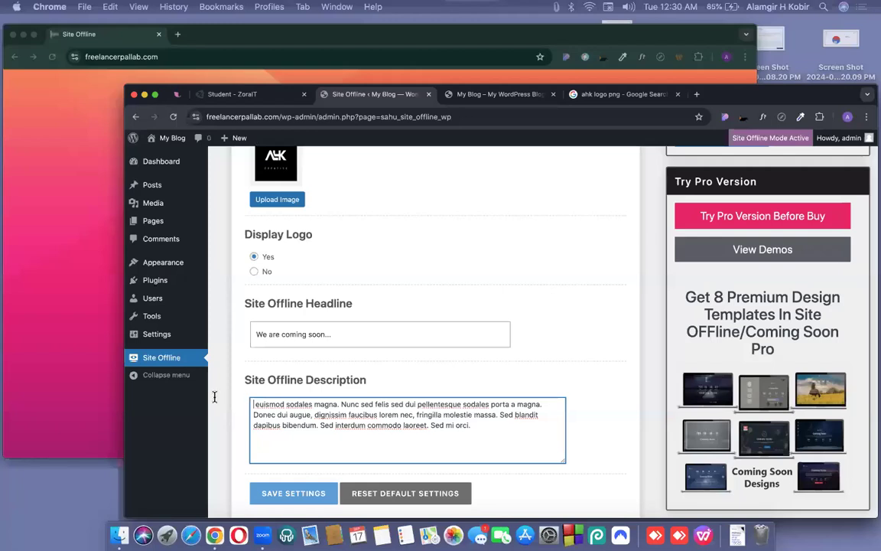
{"action": "type", "text": "Some text "}
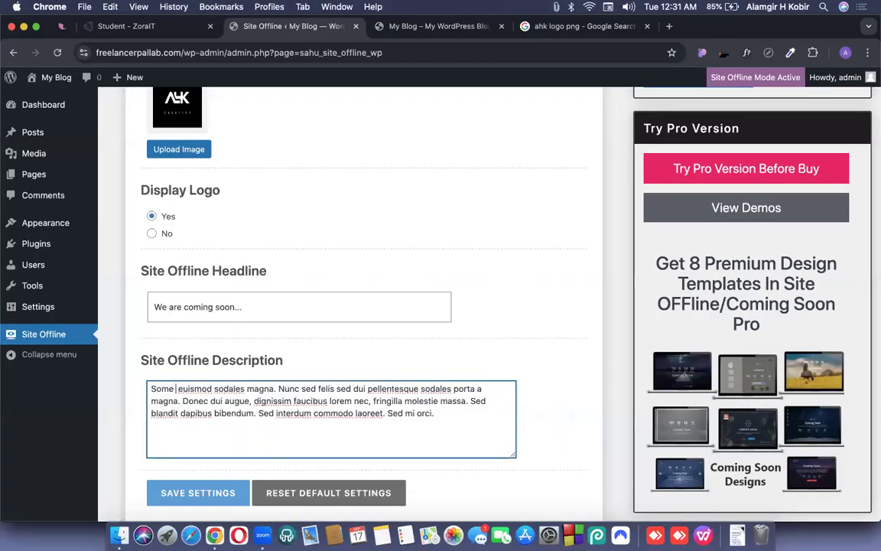
{"action": "type", "text": "here "}
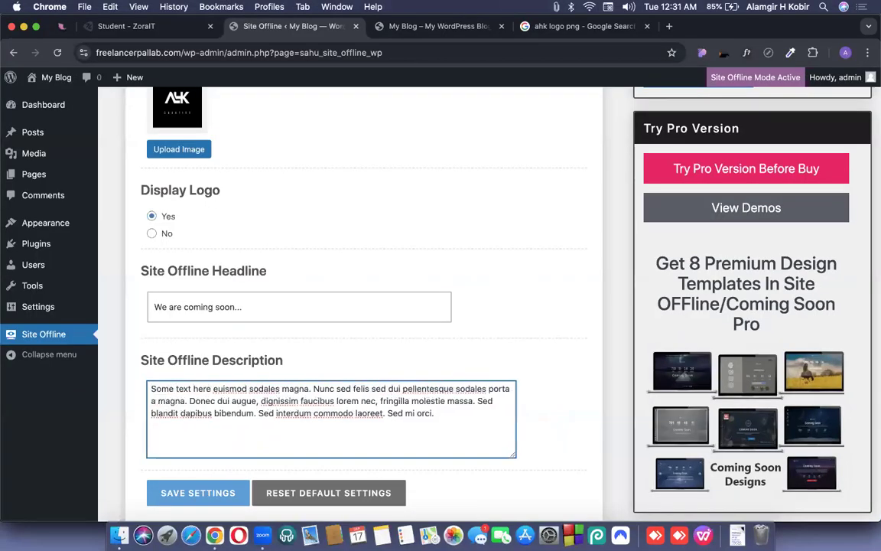
{"action": "type", "text": "..."}
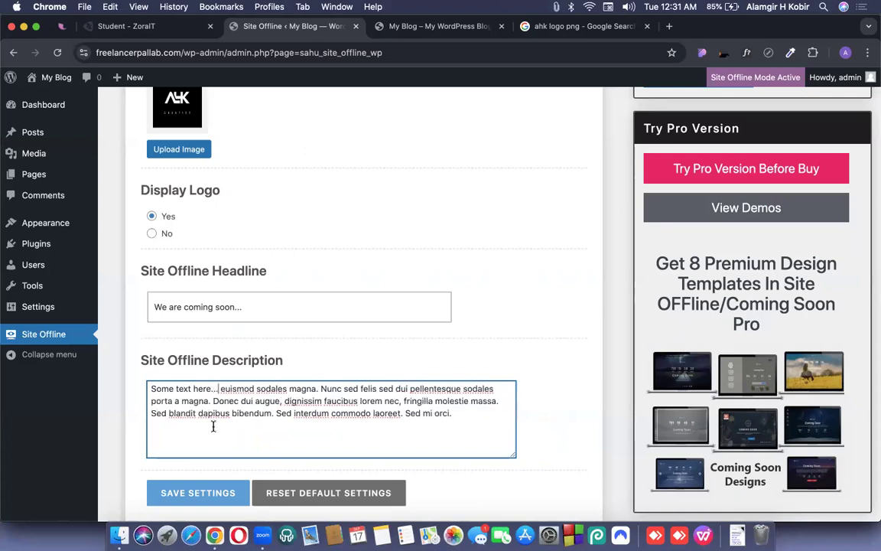
{"action": "left_click", "coordinate": [203, 492]}
{"action": "key", "text": "ctrl+Up"}
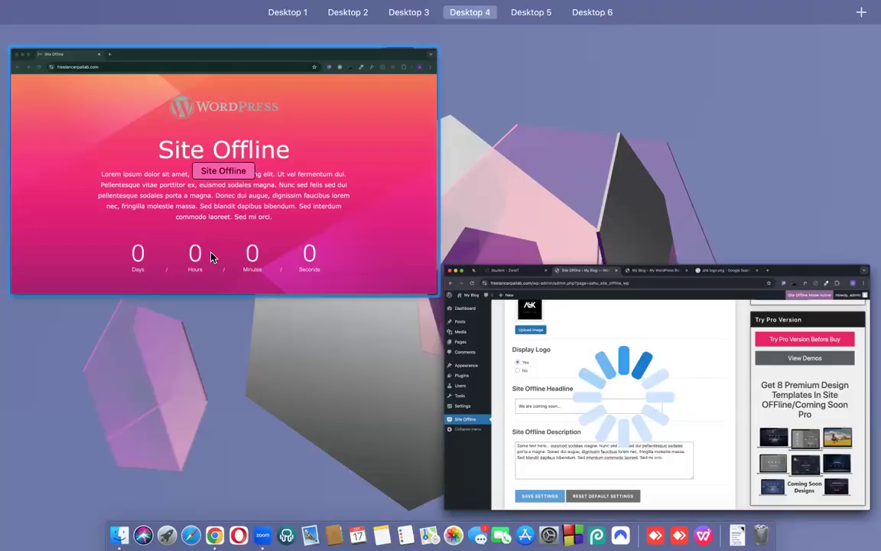
Reload the live offline page and verify the AHK logo and 'We are coming soon...' text.
{"action": "left_click", "coordinate": [190, 226]}
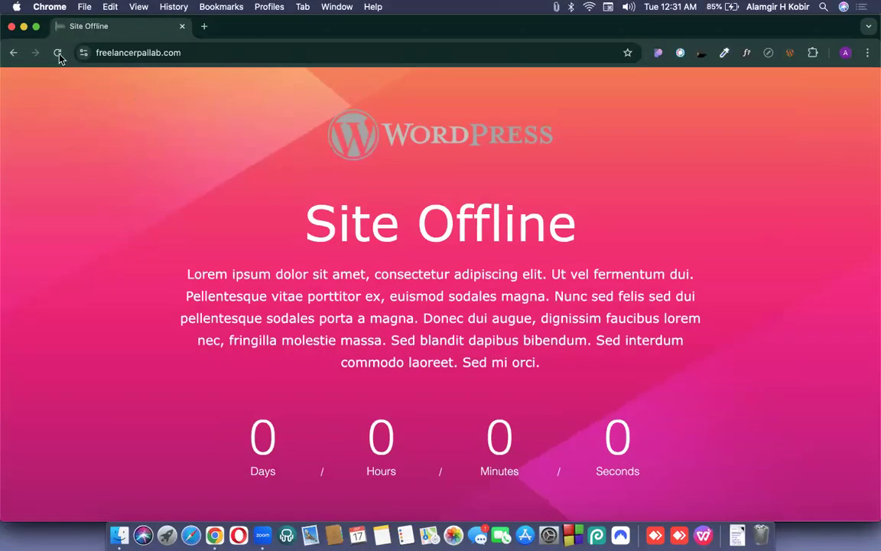
{"action": "left_click", "coordinate": [56, 52]}
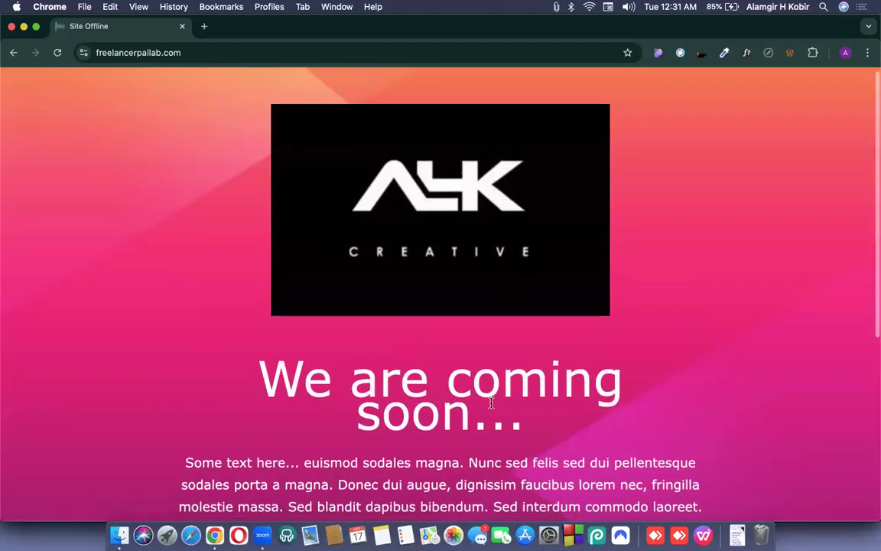
{"action": "scroll", "coordinate": [491, 403], "scroll_direction": "down", "scroll_amount": 5}
{"action": "scroll", "coordinate": [491, 403], "scroll_direction": "up", "scroll_amount": 5}
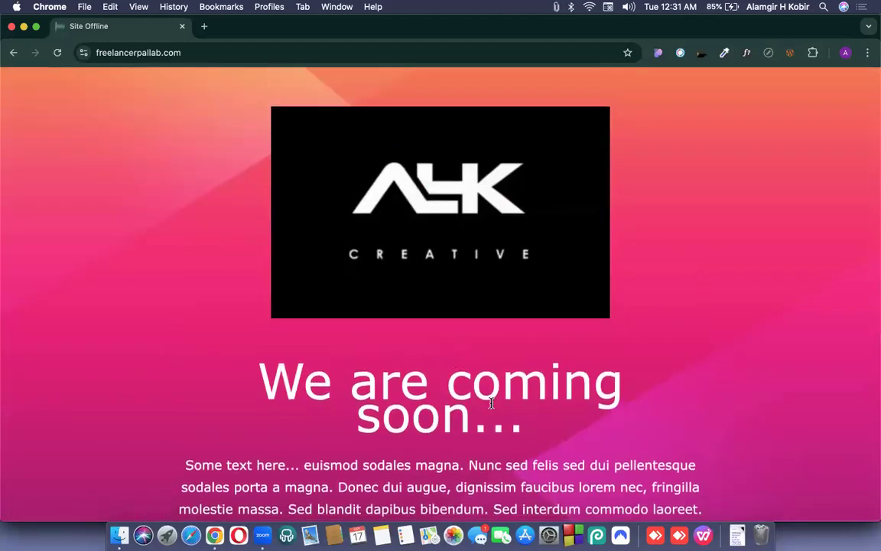
{"action": "scroll", "coordinate": [470, 336], "scroll_direction": "down", "scroll_amount": 8}
{"action": "scroll", "coordinate": [470, 335], "scroll_direction": "up", "scroll_amount": 8}
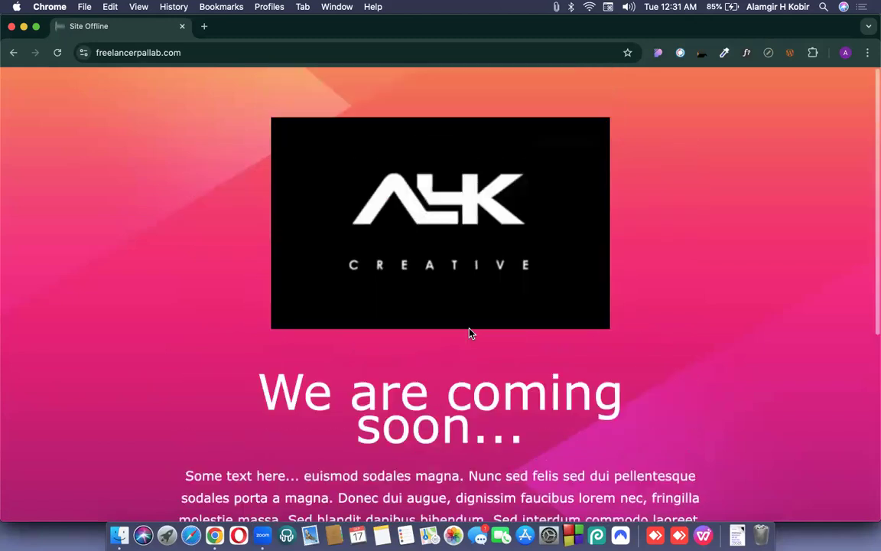
Return to the WordPress admin window with the Site Offline settings.
{"action": "key", "text": "ctrl+Up"}
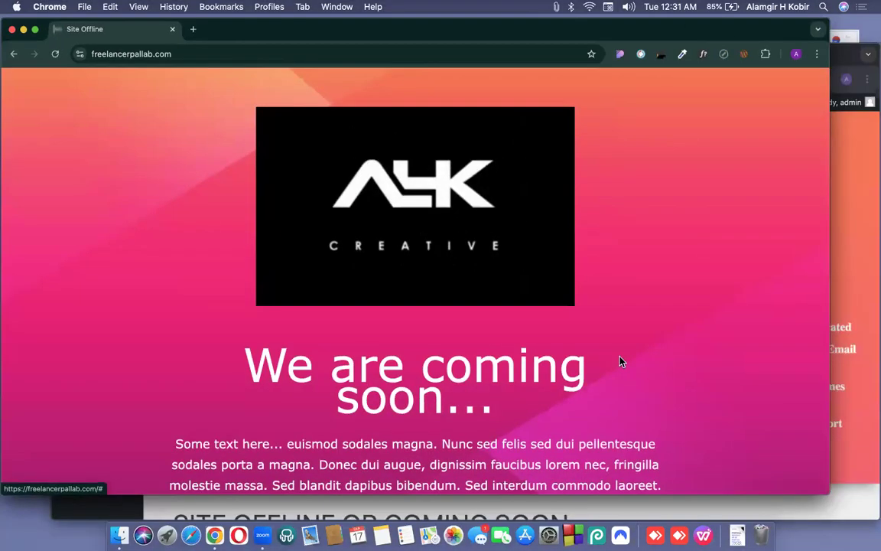
{"action": "left_click", "coordinate": [486, 304]}
{"action": "scroll", "coordinate": [486, 304], "scroll_direction": "down", "scroll_amount": 4}
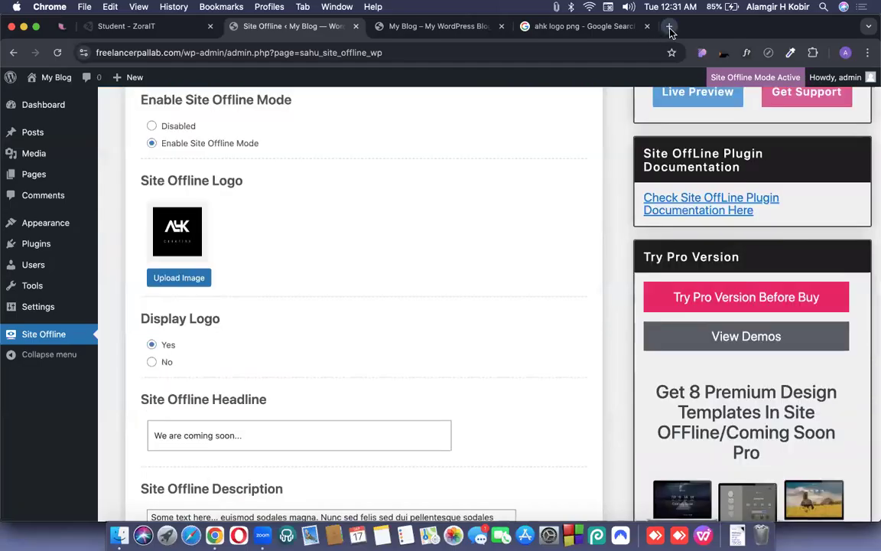
Open remove.bg in a new tab and screenshot the AHK Creative logo from image results.
{"action": "left_click", "coordinate": [669, 28]}
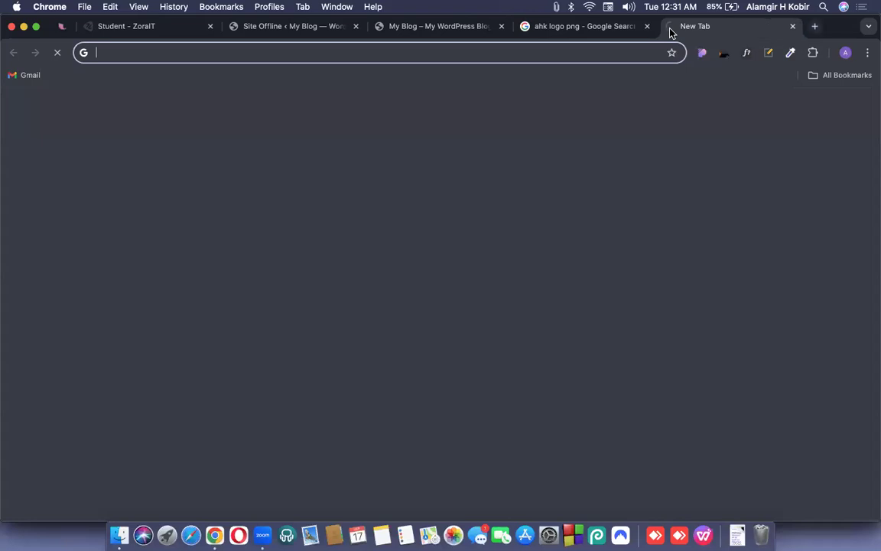
{"action": "type", "text": "remove.bg"}
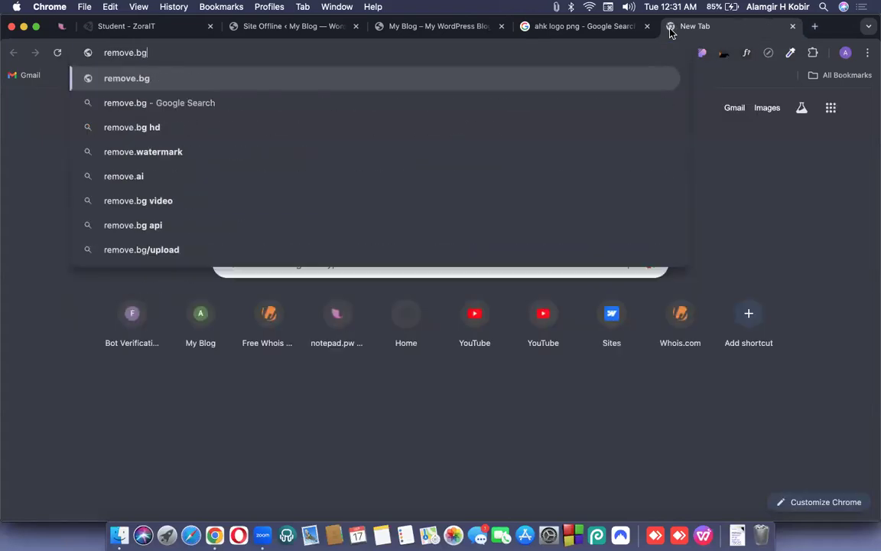
{"action": "key", "text": "Return"}
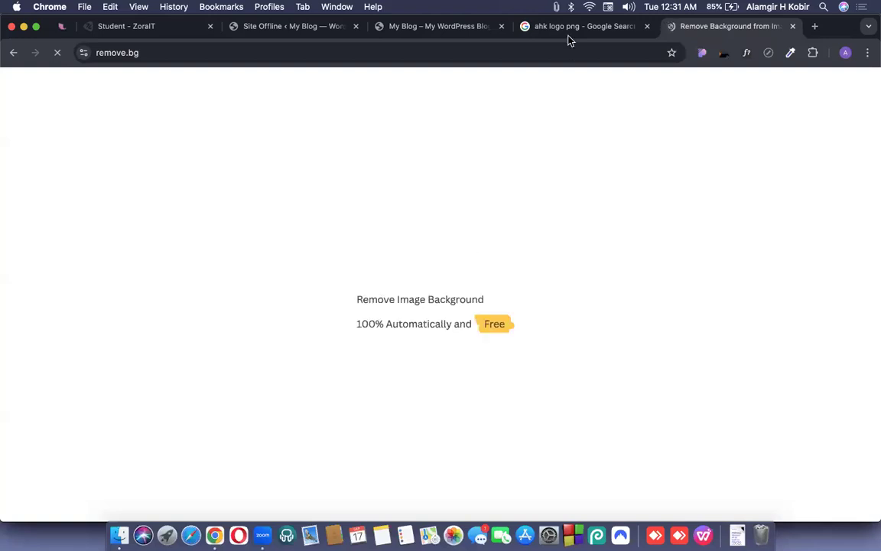
{"action": "left_click", "coordinate": [560, 30]}
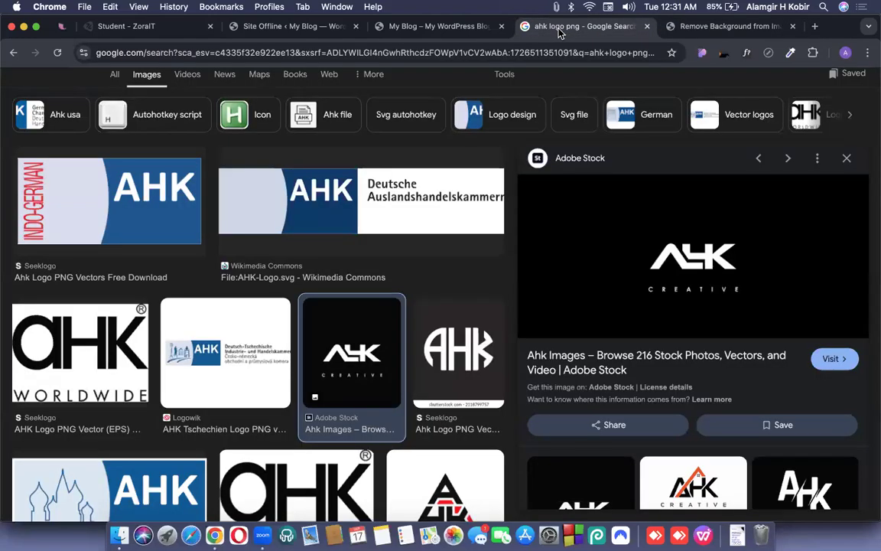
{"action": "key", "text": "super+shift+5"}
{"action": "key", "text": "Return"}
Drop the logo screenshot into remove.bg and download the background-free PNG.
{"action": "key", "text": "ctrl+Tab"}
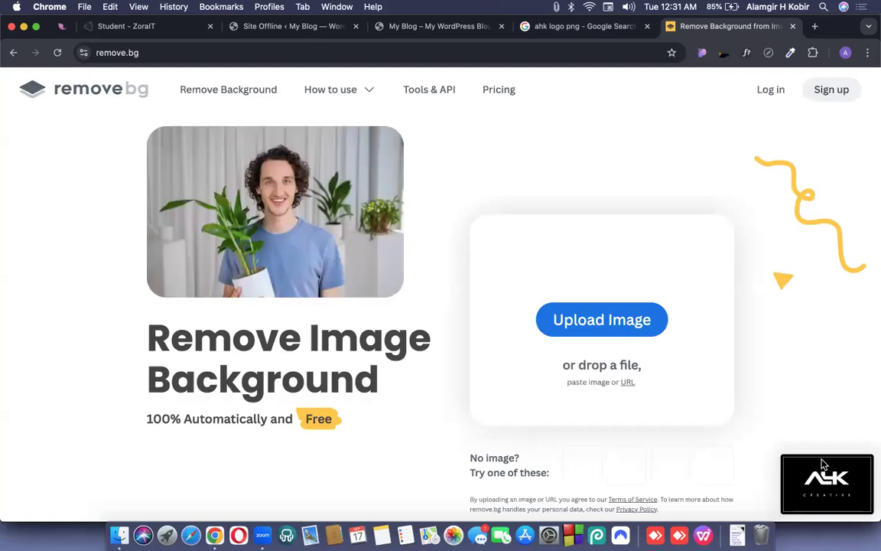
{"action": "left_click_drag", "start_coordinate": [823, 464], "coordinate": [579, 307]}
{"action": "left_click", "coordinate": [830, 483]}
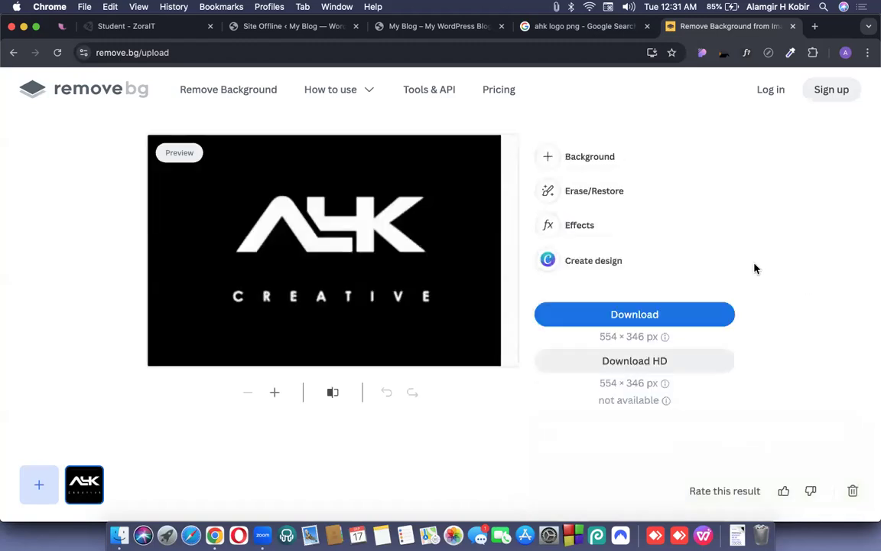
{"action": "left_click", "coordinate": [632, 322]}
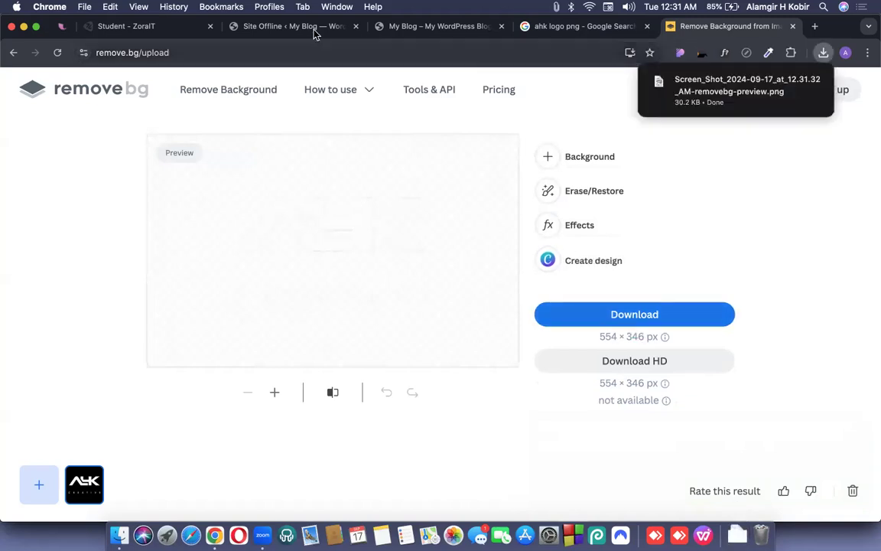
{"action": "left_click", "coordinate": [289, 26]}
Upload the downloaded removebg-preview PNG and insert it as the Site Offline logo.
{"action": "left_click", "coordinate": [153, 280]}
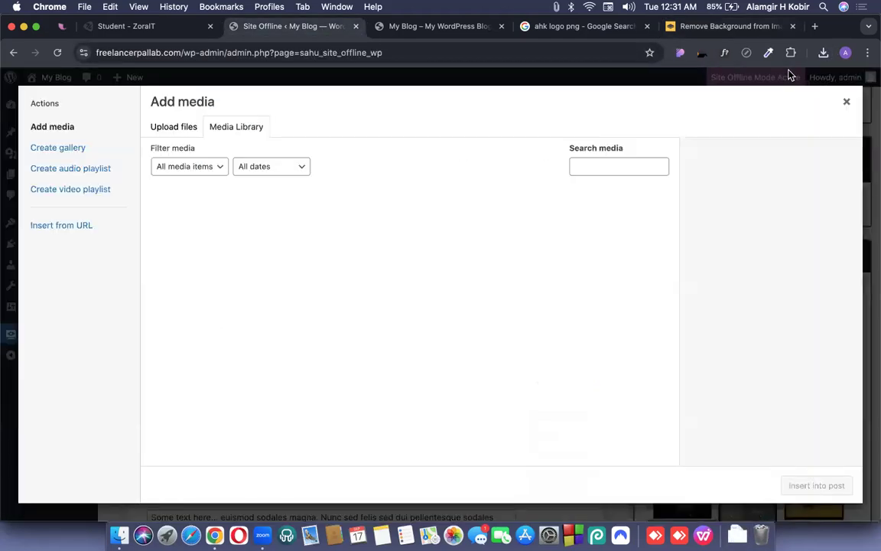
{"action": "left_click", "coordinate": [823, 52]}
{"action": "left_click_drag", "start_coordinate": [661, 103], "coordinate": [513, 231]}
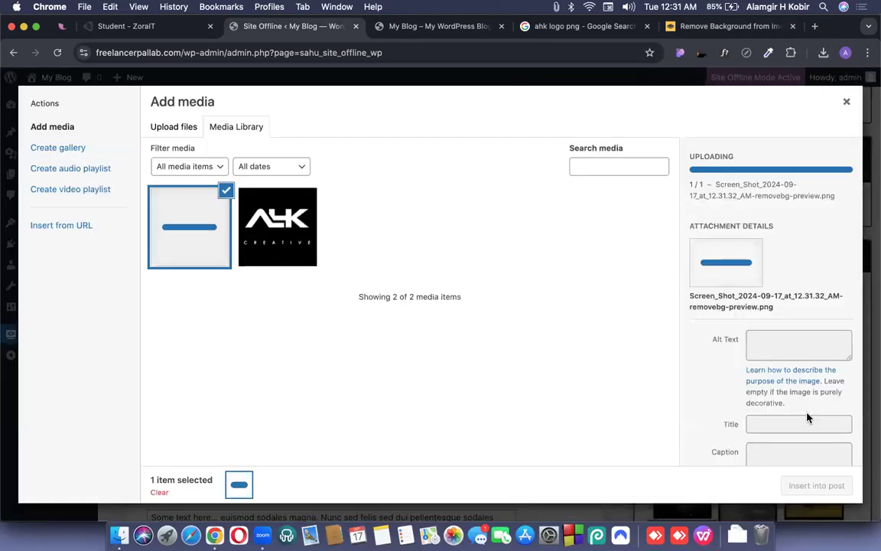
{"action": "left_click", "coordinate": [830, 488]}
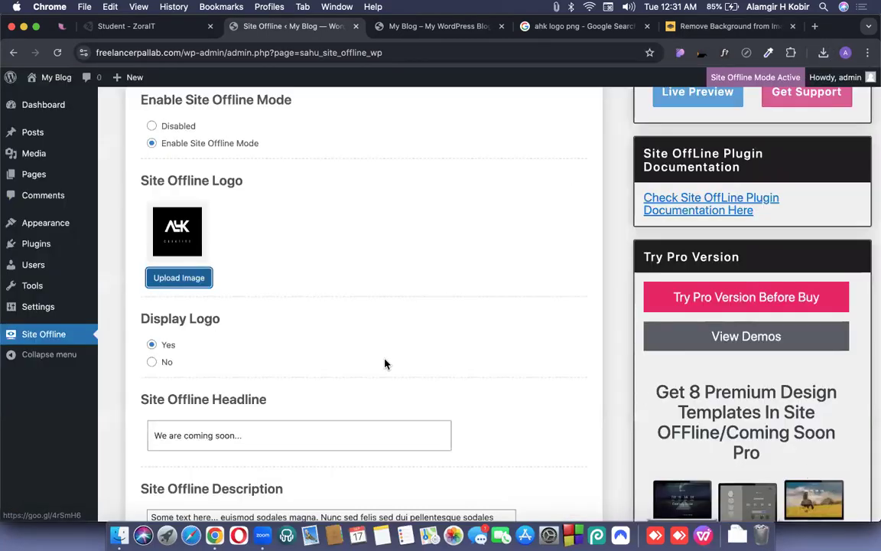
Save the Site Offline settings and reload the live page to check the new logo.
{"action": "scroll", "coordinate": [229, 437], "scroll_direction": "down", "scroll_amount": 5}
{"action": "left_click", "coordinate": [206, 456]}
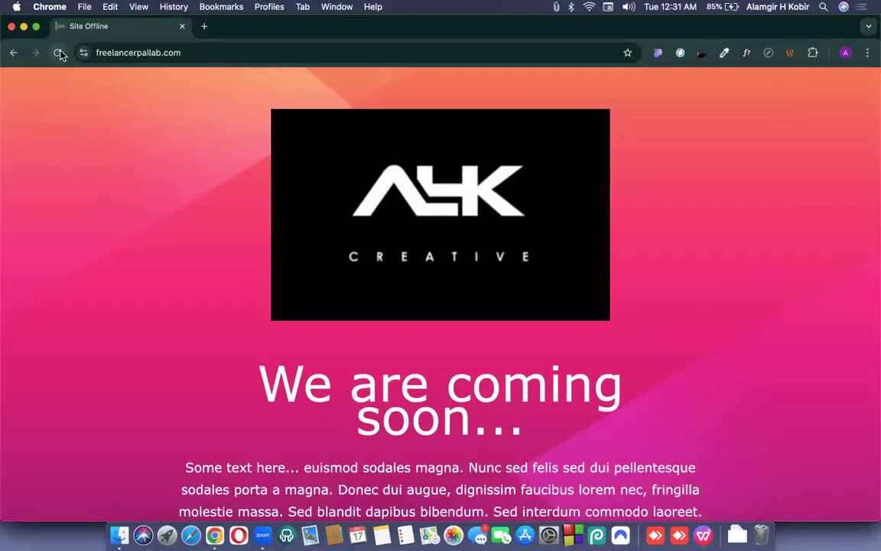
{"action": "left_click", "coordinate": [60, 53]}
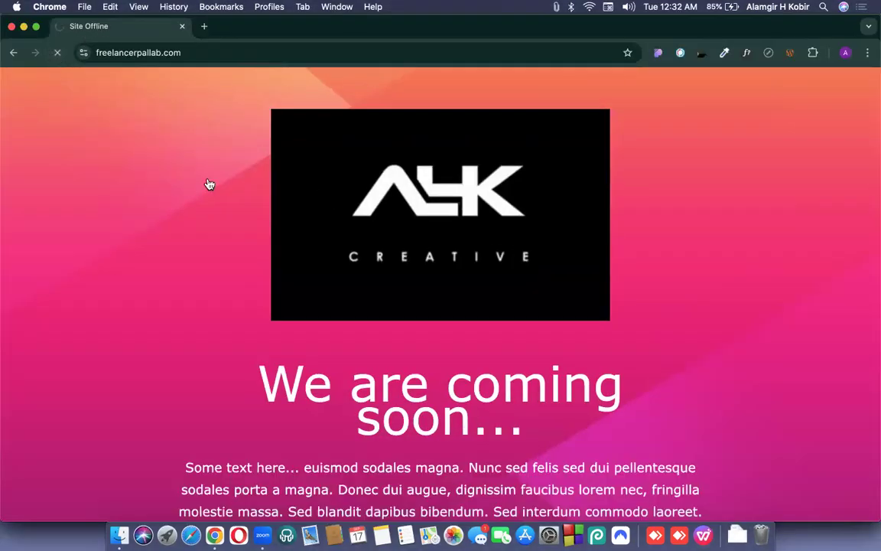
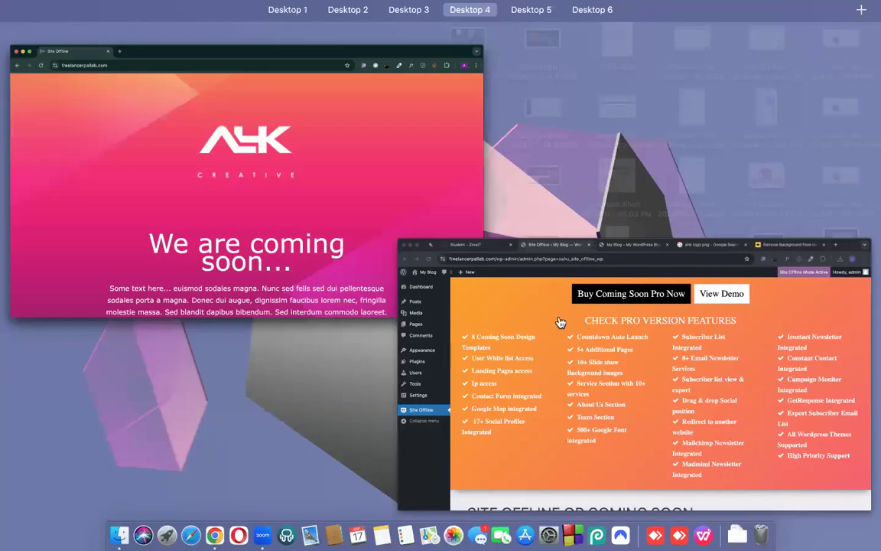
Pick the transparent AHK logo from the media library as the Site Offline logo.
{"action": "left_click", "coordinate": [557, 266]}
{"action": "scroll", "coordinate": [306, 314], "scroll_direction": "down", "scroll_amount": 4}
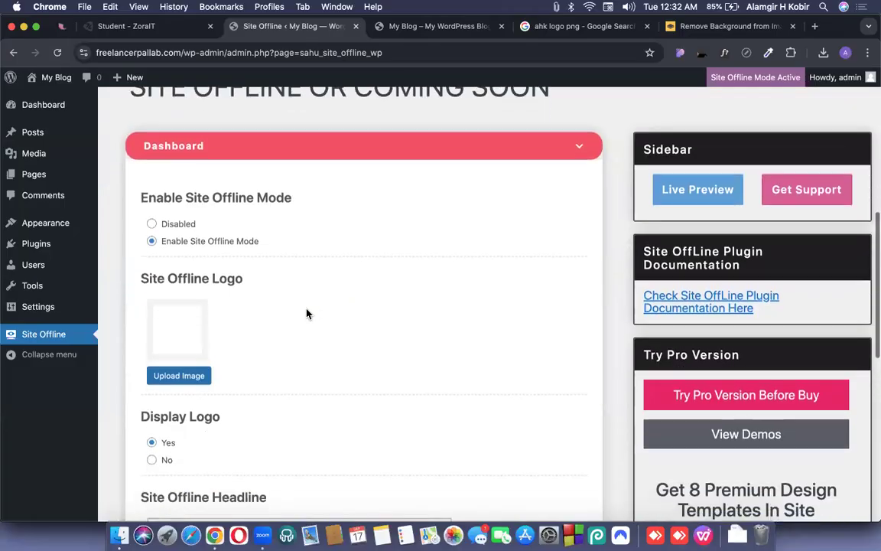
{"action": "scroll", "coordinate": [205, 314], "scroll_direction": "down", "scroll_amount": 3}
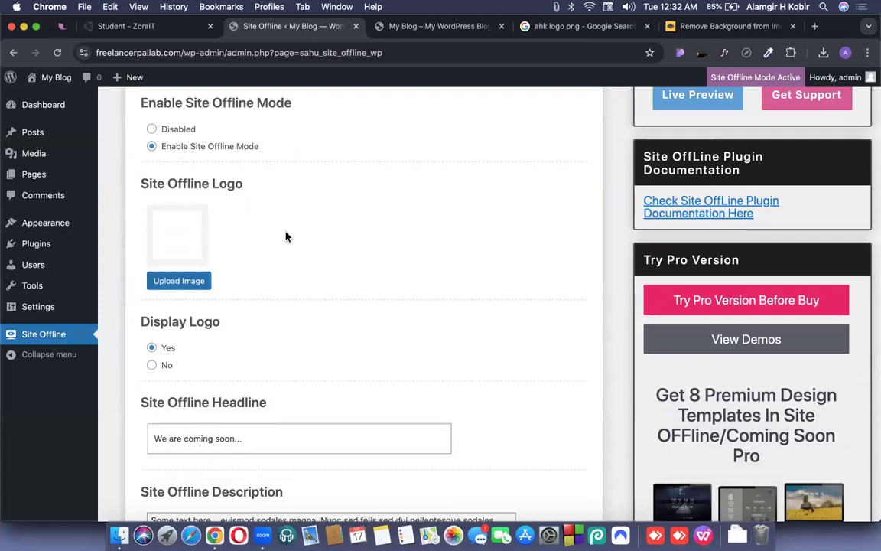
{"action": "left_click", "coordinate": [177, 284]}
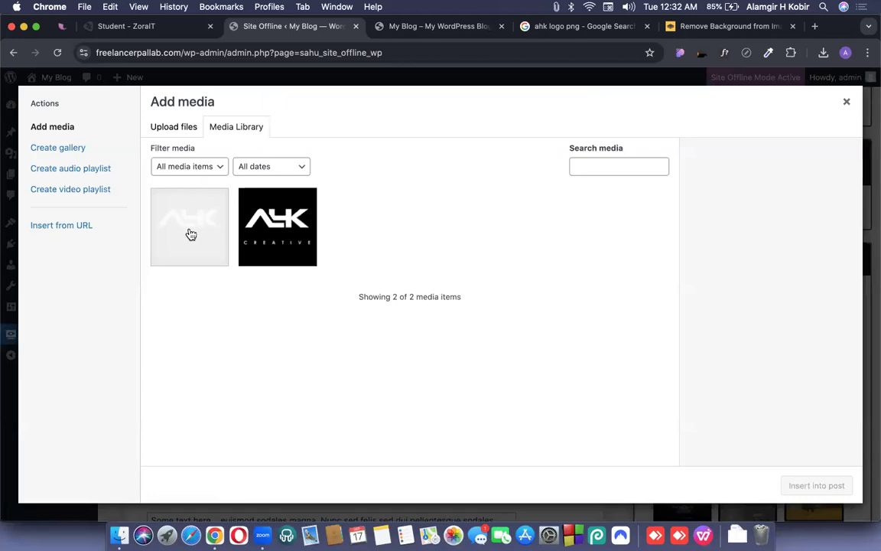
{"action": "left_click", "coordinate": [191, 234]}
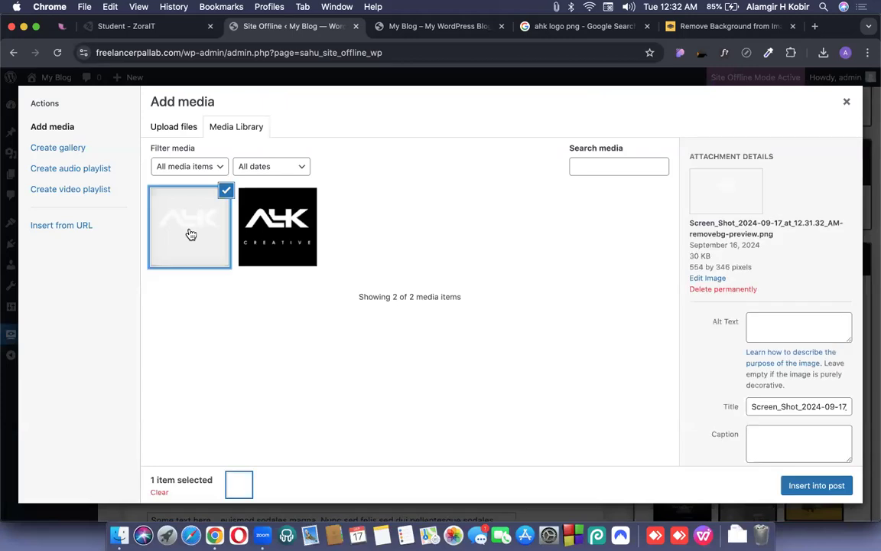
Scale the AHK logo image down to 260 × 162 pixels.
{"action": "left_click", "coordinate": [705, 278]}
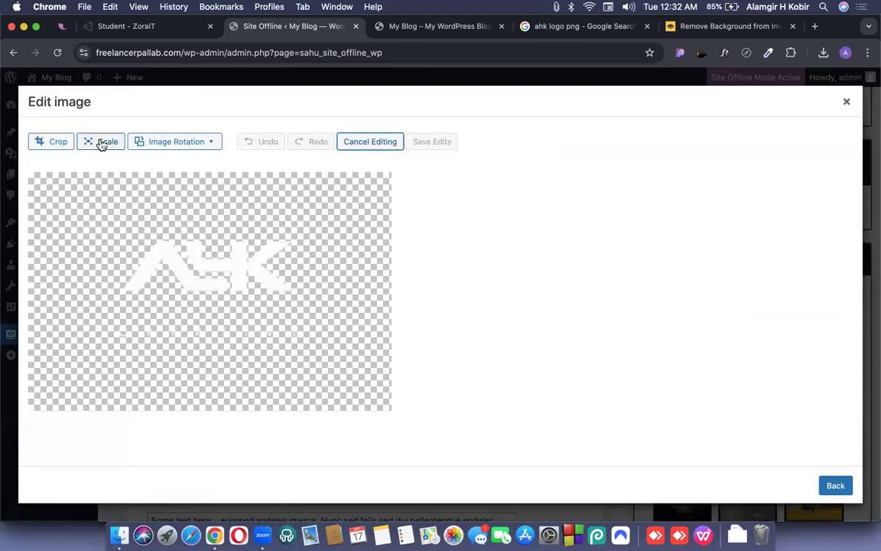
{"action": "left_click", "coordinate": [102, 144]}
{"action": "double_click", "coordinate": [419, 231]}
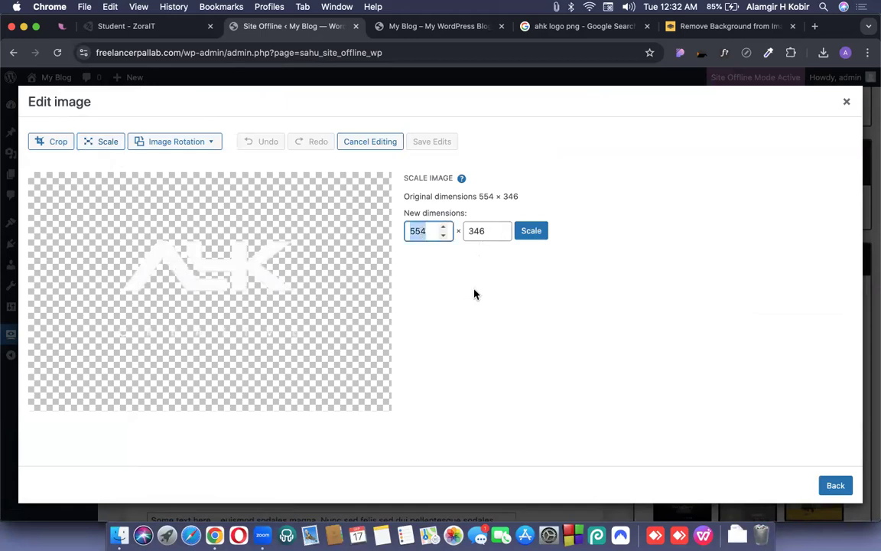
{"action": "type", "text": "260"}
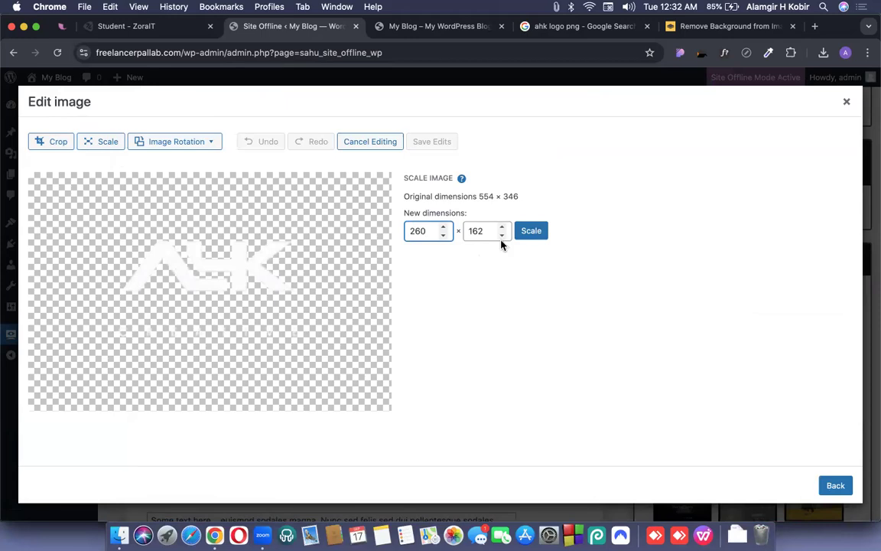
{"action": "left_click", "coordinate": [531, 232]}
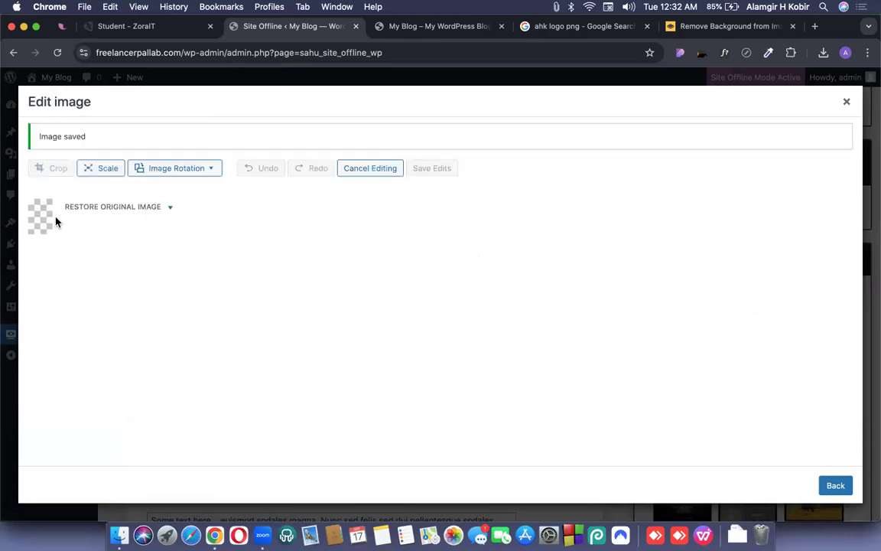
Insert the resized logo and save the Site Offline settings.
{"action": "left_click", "coordinate": [836, 486]}
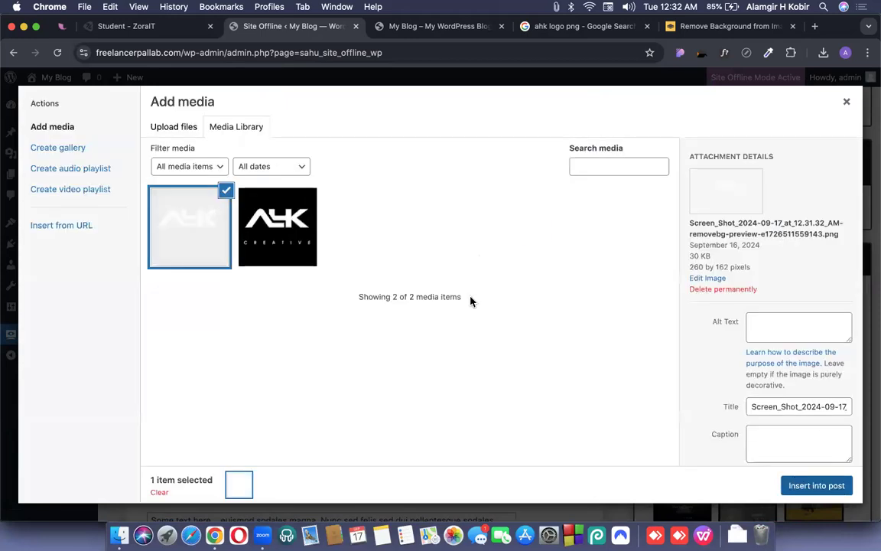
{"action": "left_click", "coordinate": [835, 489]}
{"action": "scroll", "coordinate": [267, 301], "scroll_direction": "down", "scroll_amount": 3}
{"action": "scroll", "coordinate": [267, 301], "scroll_direction": "down", "scroll_amount": 5}
{"action": "left_click", "coordinate": [177, 229]}
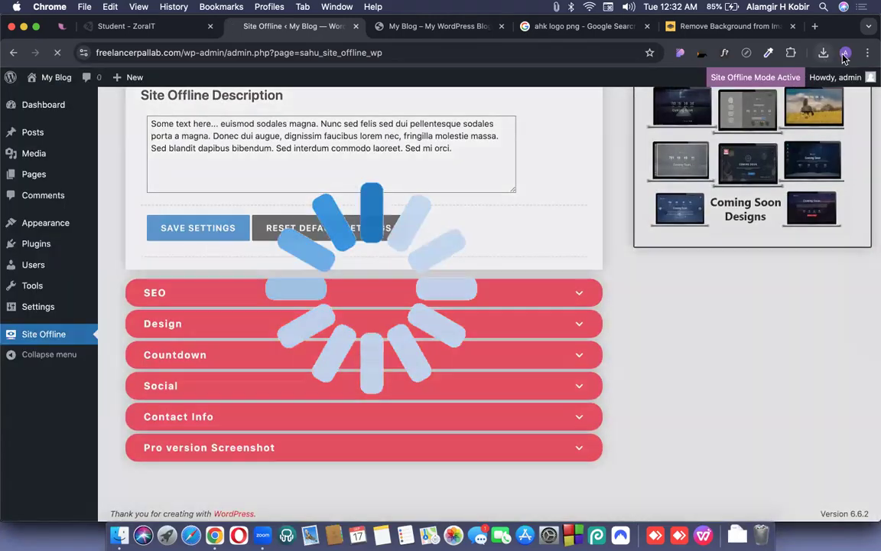
Preview the live 'We are coming soon…' page on freelancerpallab.com, then return to the admin.
{"action": "left_click", "coordinate": [846, 52]}
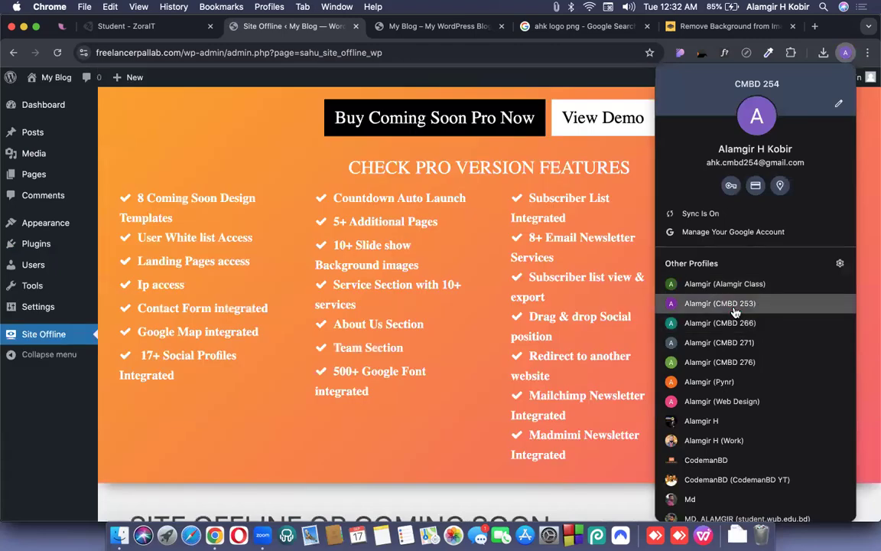
{"action": "left_click", "coordinate": [696, 299]}
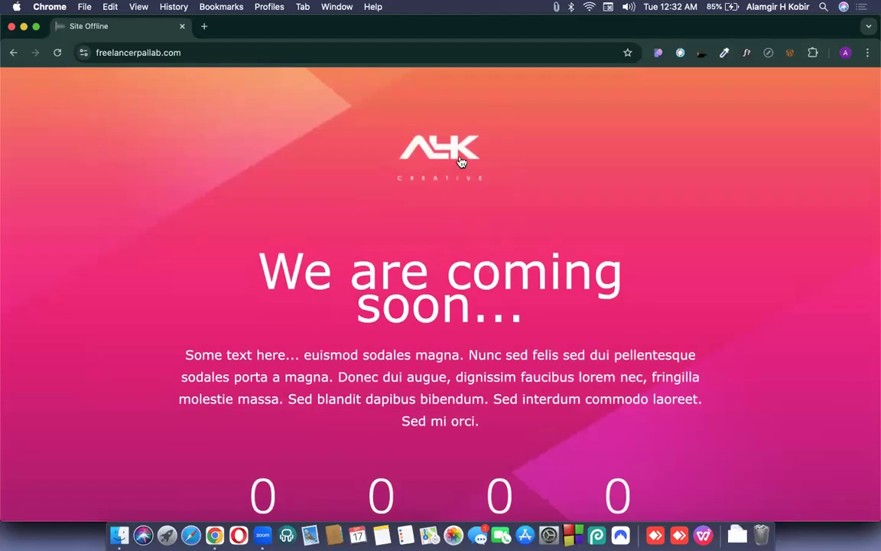
{"action": "key", "text": "super+w"}
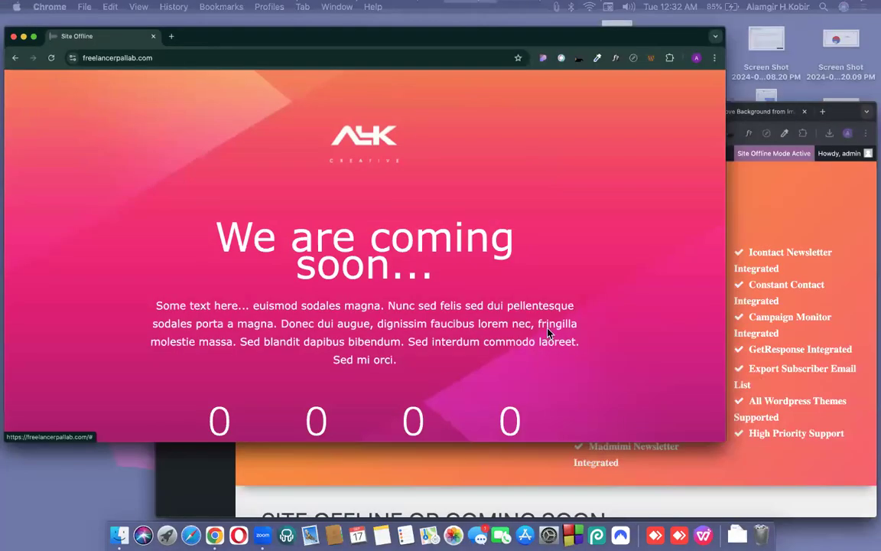
Crop empty space from all sides of the transparent AHK logo.
{"action": "scroll", "coordinate": [177, 449], "scroll_direction": "down", "scroll_amount": 5}
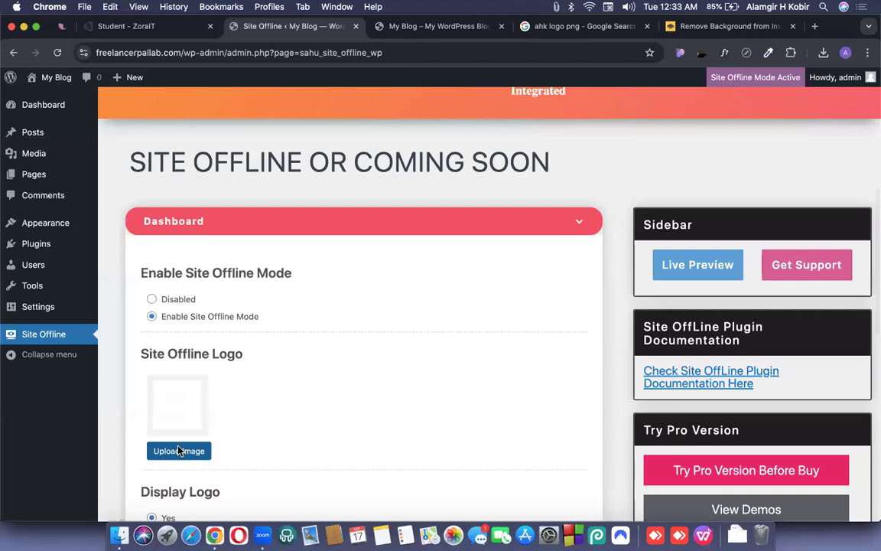
{"action": "left_click", "coordinate": [176, 450]}
{"action": "left_click", "coordinate": [193, 235]}
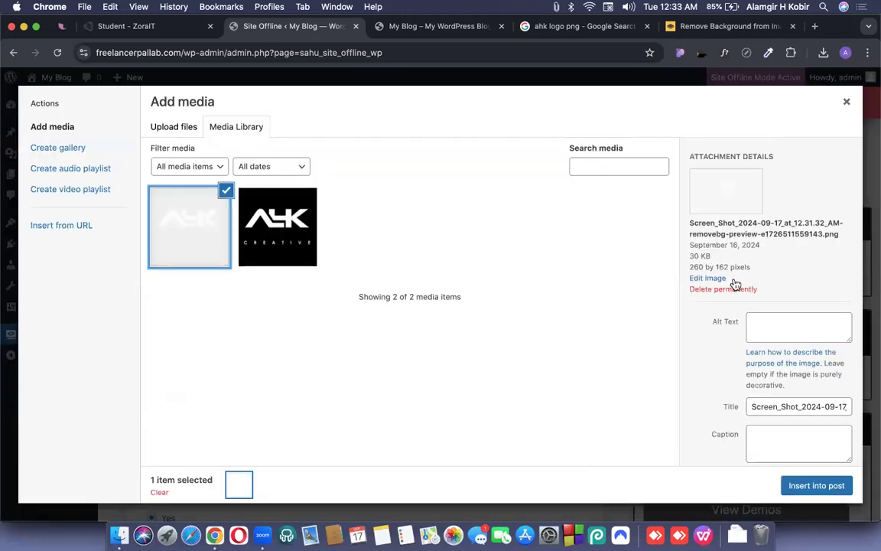
{"action": "left_click", "coordinate": [705, 278]}
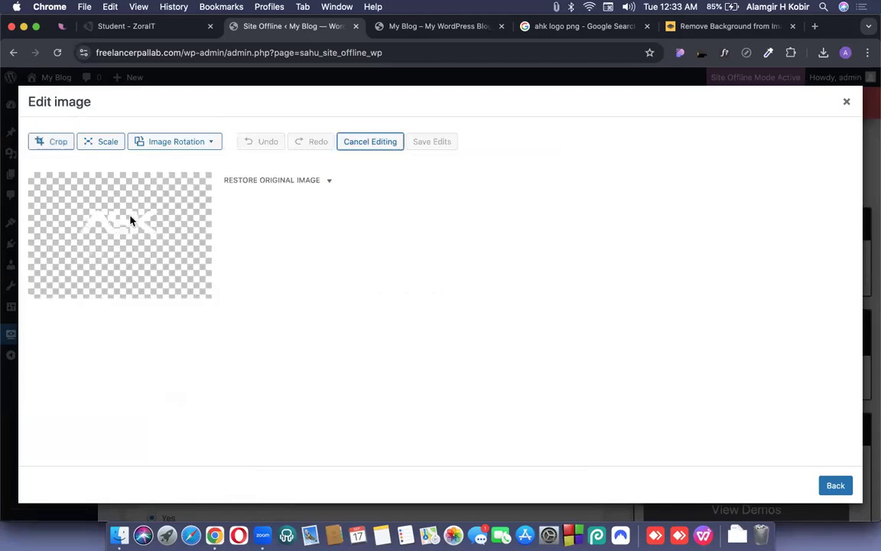
{"action": "left_click", "coordinate": [48, 142]}
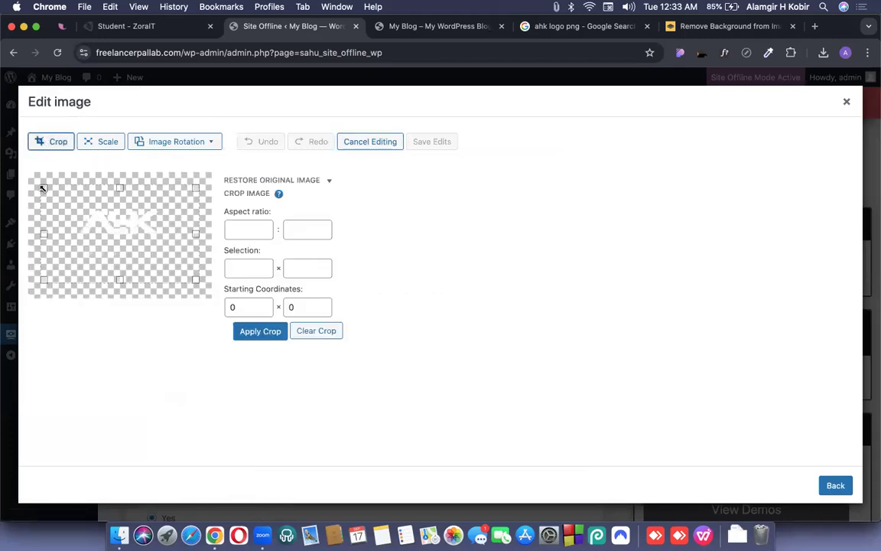
{"action": "left_click_drag", "start_coordinate": [43, 187], "coordinate": [69, 199]}
{"action": "left_click_drag", "start_coordinate": [195, 279], "coordinate": [168, 262]}
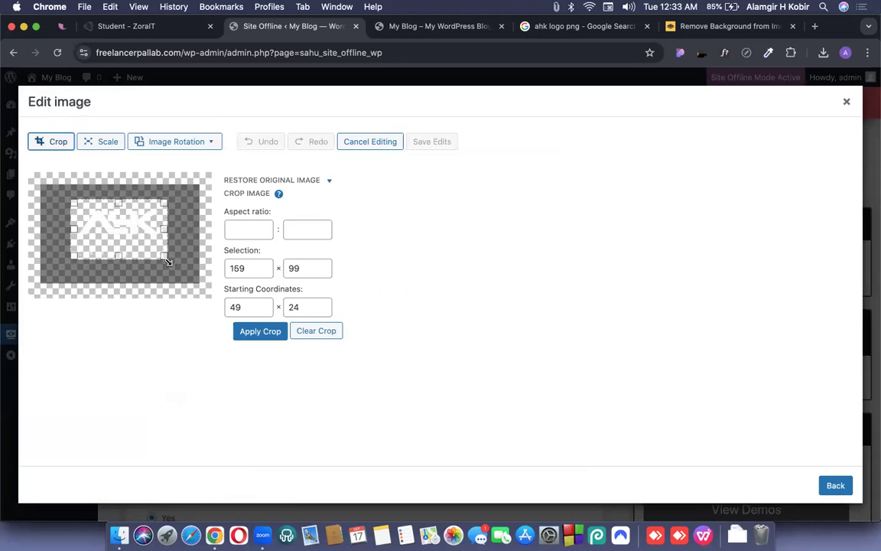
{"action": "left_click", "coordinate": [260, 333]}
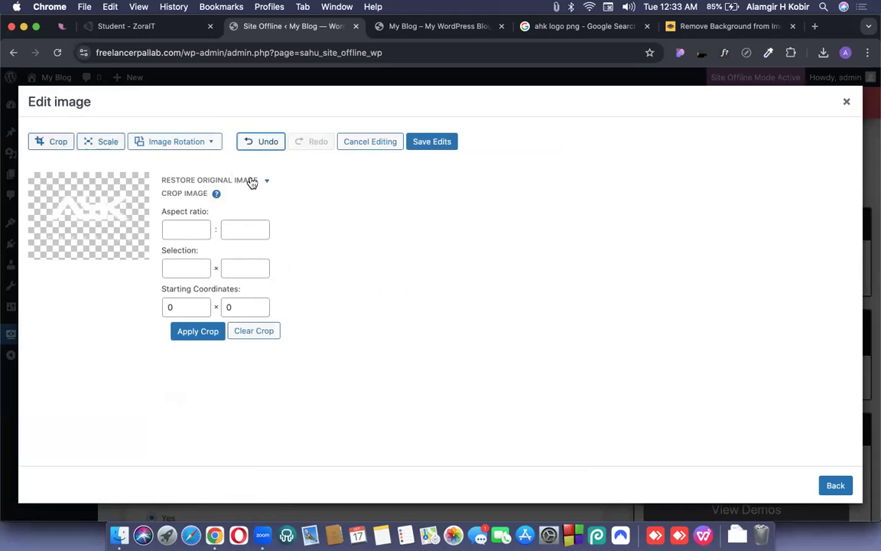
Insert the cropped logo and save the Site Offline settings.
{"action": "left_click", "coordinate": [840, 486]}
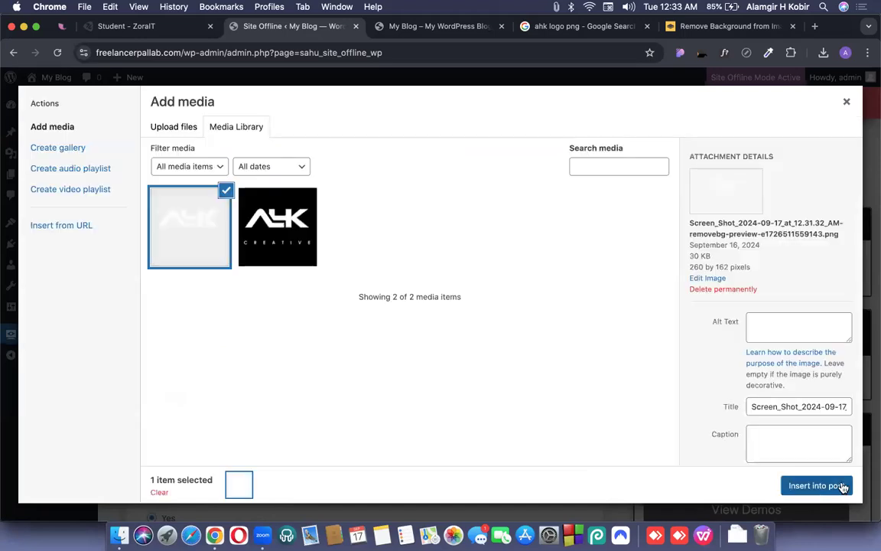
{"action": "left_click", "coordinate": [816, 486]}
{"action": "scroll", "coordinate": [252, 290], "scroll_direction": "down", "scroll_amount": 5}
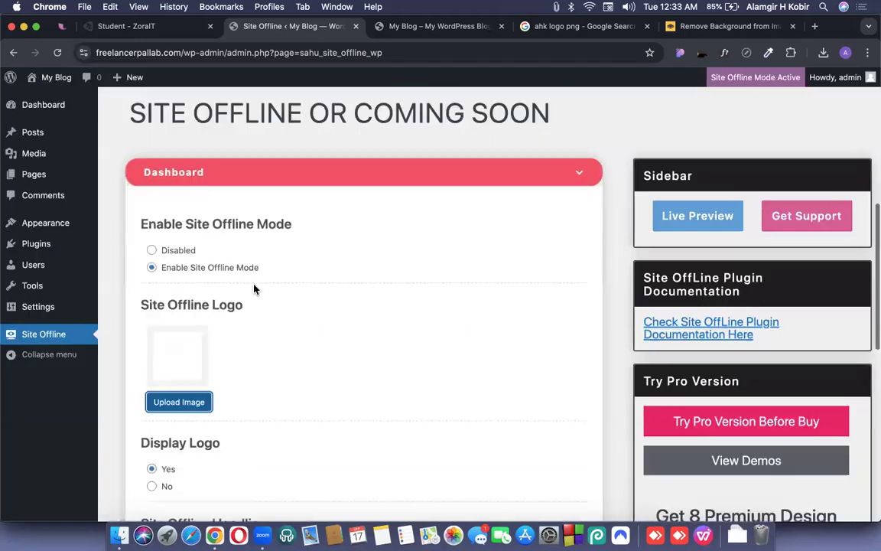
{"action": "left_click", "coordinate": [192, 422]}
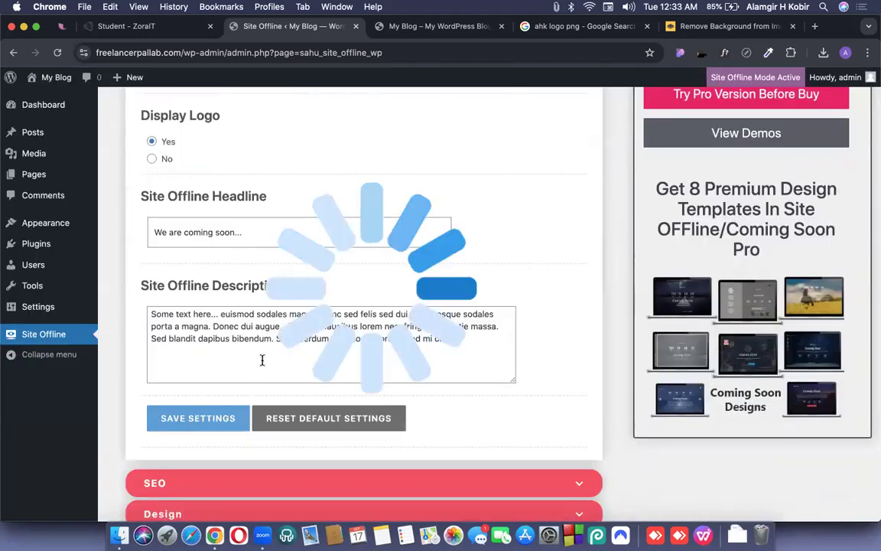
Reload the live coming-soon page to check the logo, then return to settings.
{"action": "key", "text": "ctrl+Up"}
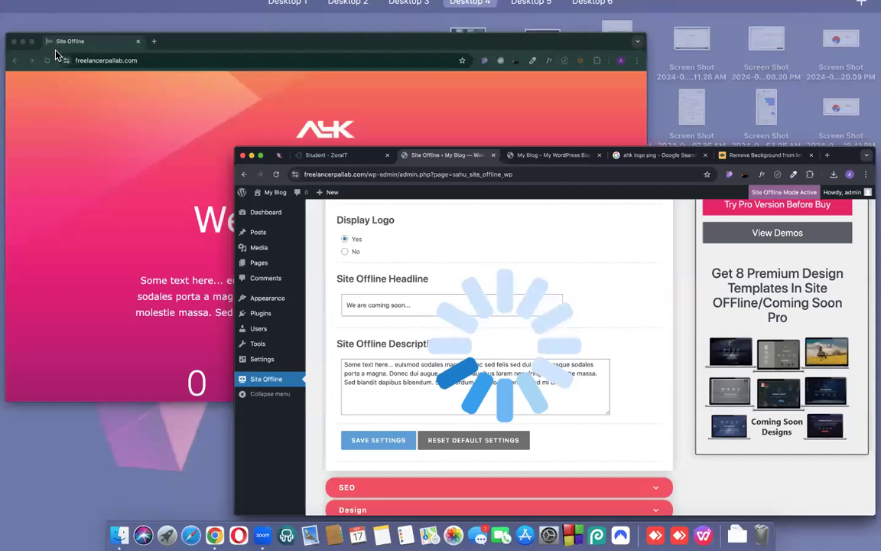
{"action": "left_click", "coordinate": [55, 53]}
{"action": "left_click", "coordinate": [55, 50]}
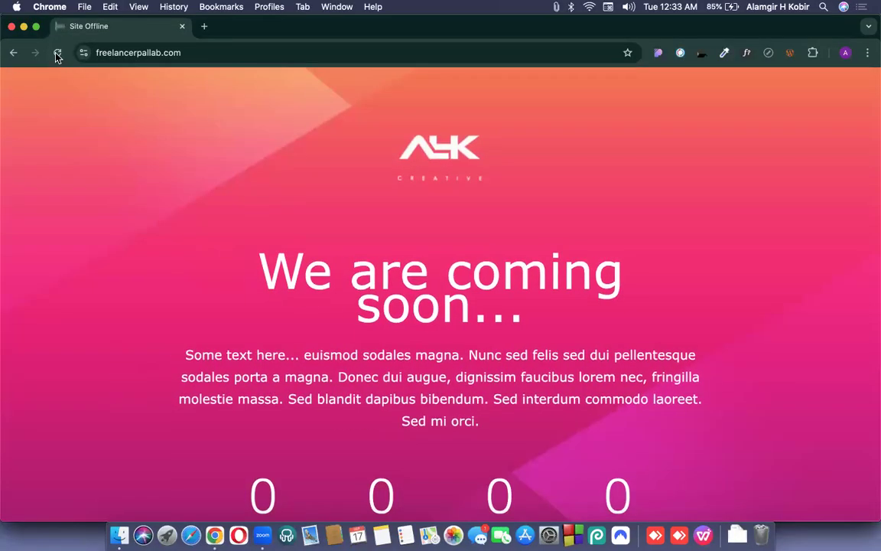
{"action": "left_click", "coordinate": [56, 52]}
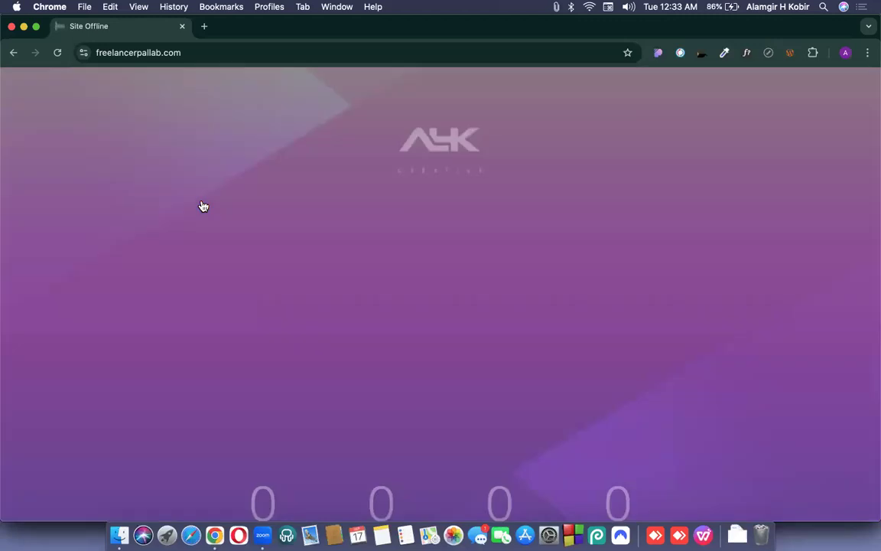
{"action": "key", "text": "super+grave"}
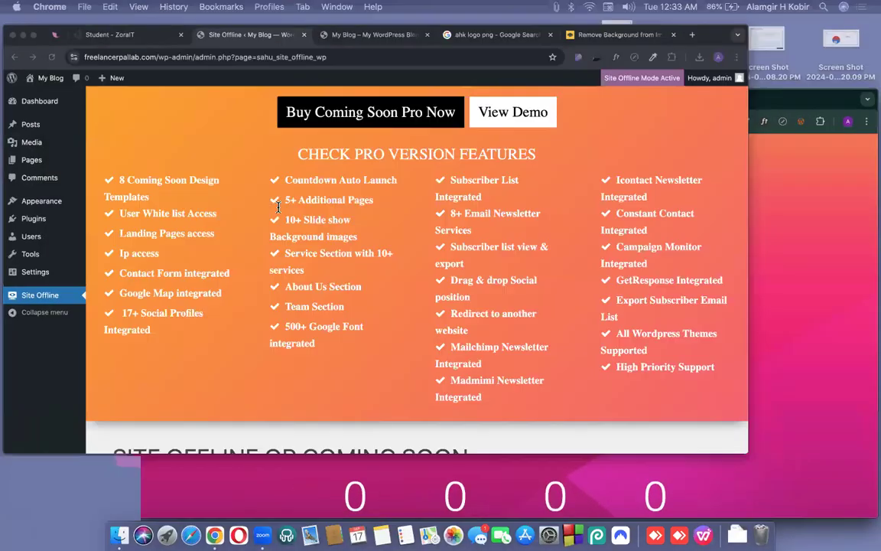
{"action": "scroll", "coordinate": [291, 276], "scroll_direction": "down", "scroll_amount": 10}
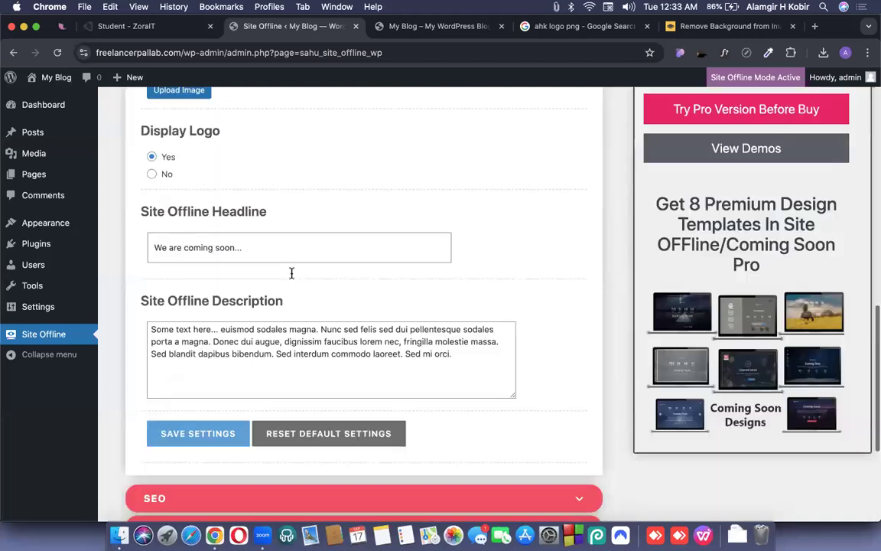
Expand the SEO section showing favicon, SEO Title 'Site Offline' and empty SEO Description.
{"action": "scroll", "coordinate": [287, 245], "scroll_direction": "up", "scroll_amount": 3}
{"action": "scroll", "coordinate": [269, 401], "scroll_direction": "down", "scroll_amount": 1}
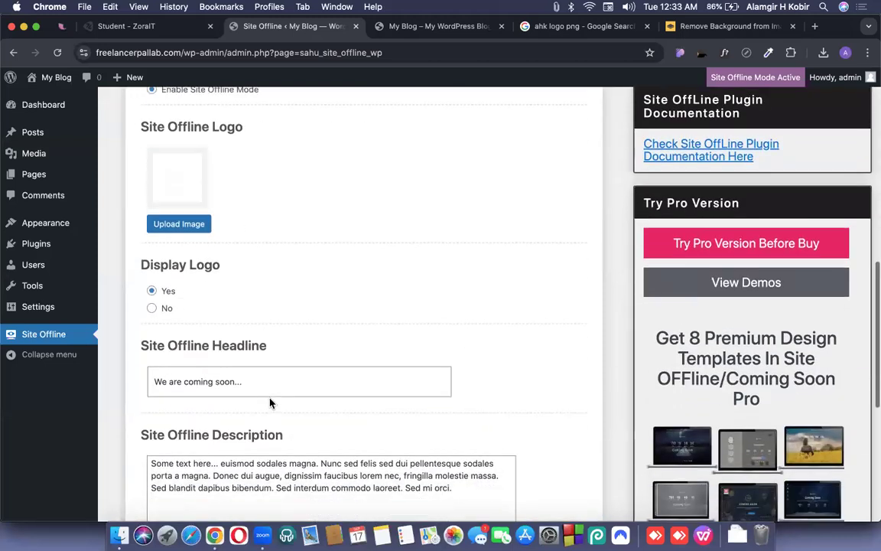
{"action": "scroll", "coordinate": [252, 386], "scroll_direction": "up", "scroll_amount": 2}
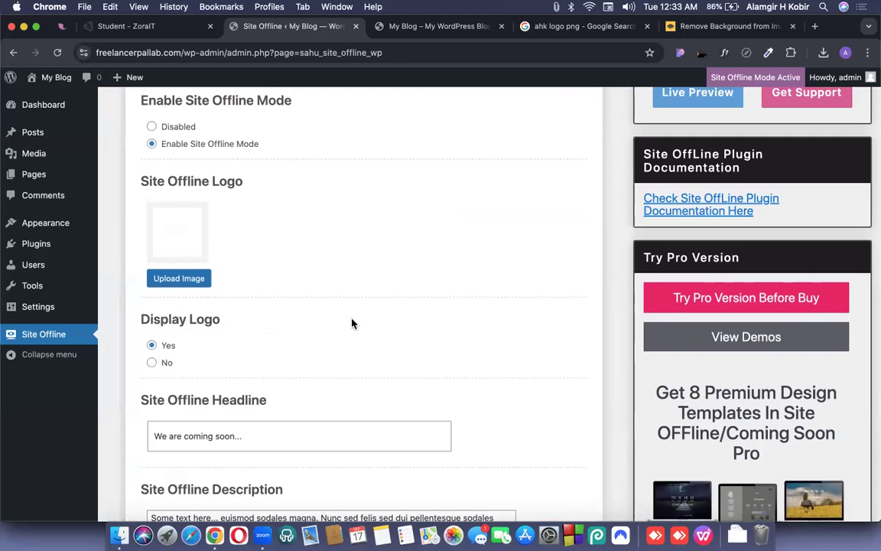
{"action": "scroll", "coordinate": [351, 321], "scroll_direction": "down", "scroll_amount": 10}
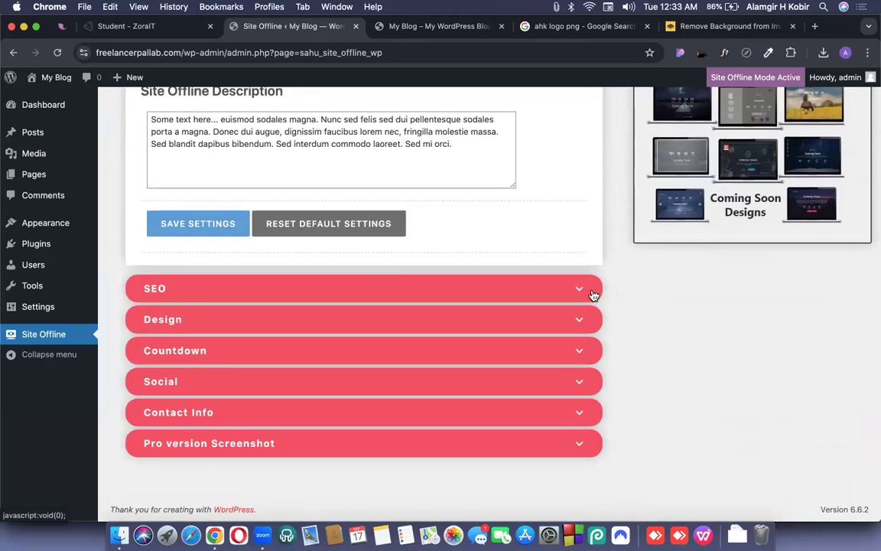
{"action": "left_click", "coordinate": [593, 295]}
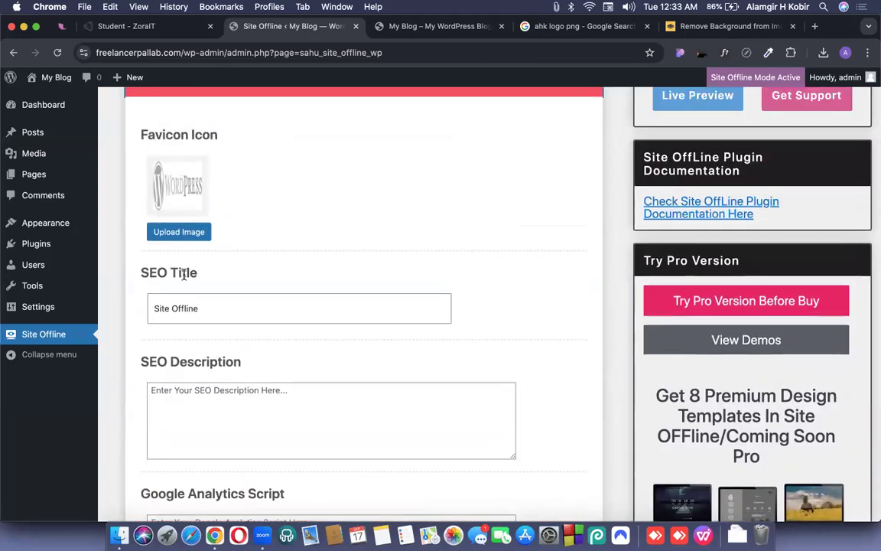
{"action": "scroll", "coordinate": [184, 276], "scroll_direction": "down", "scroll_amount": 4}
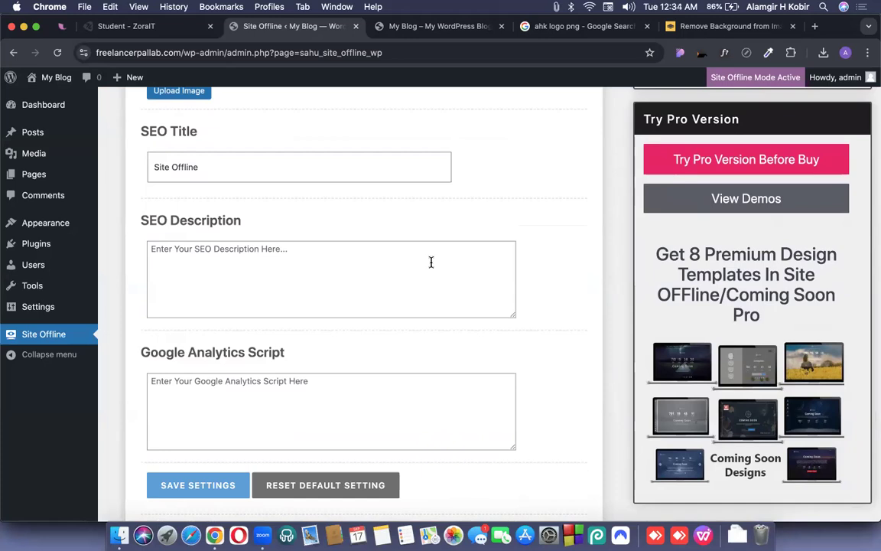
{"action": "scroll", "coordinate": [385, 231], "scroll_direction": "up", "scroll_amount": 5}
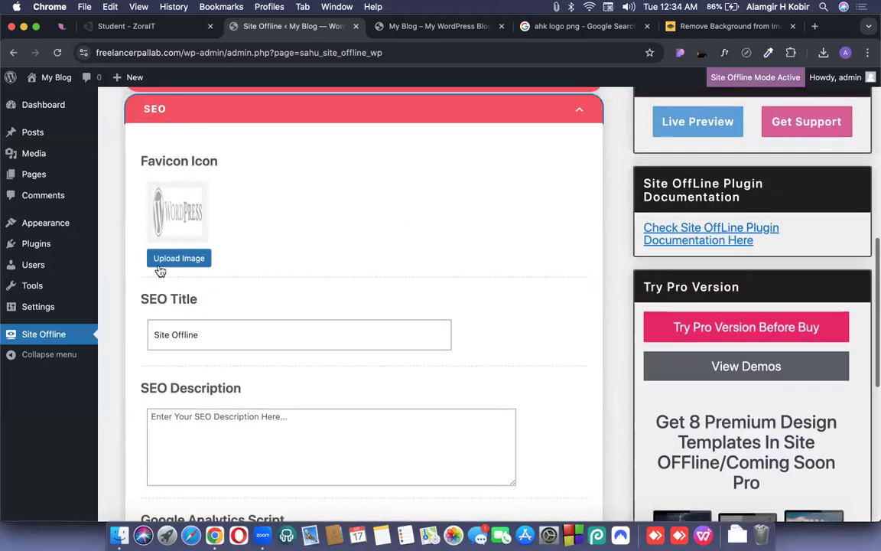
Glance at the live coming-soon site, then return to the Site Offline settings.
{"action": "key", "text": "ctrl+Up"}
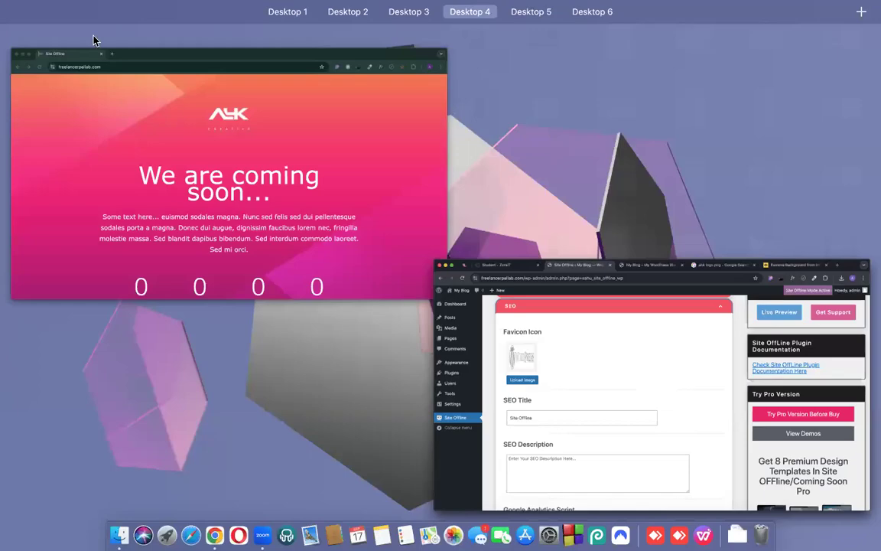
{"action": "left_click", "coordinate": [84, 31]}
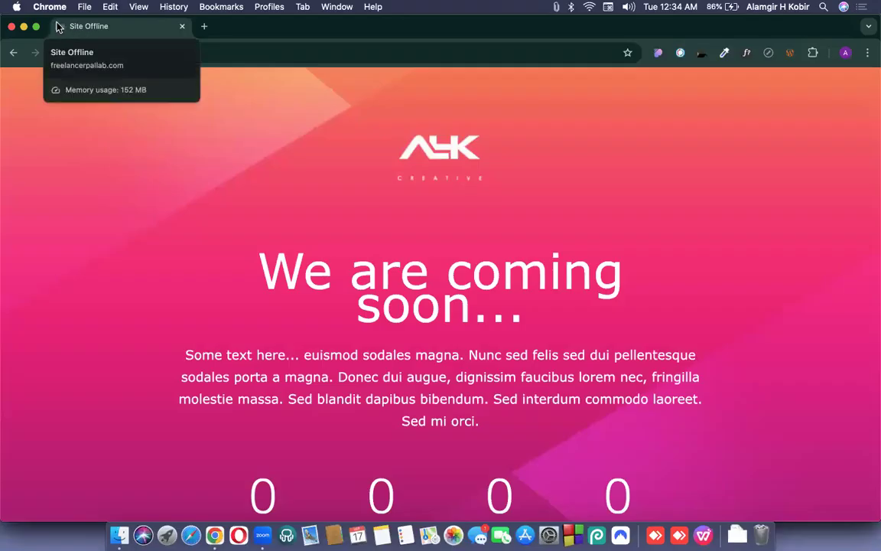
{"action": "key", "text": "ctrl+super+f"}
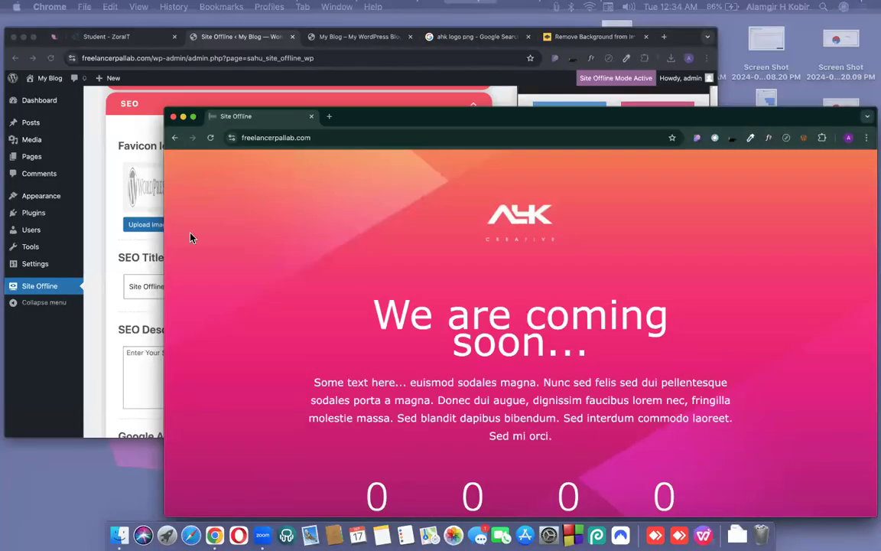
{"action": "key", "text": "ctrl+Right"}
Set the AHK Creative logo as favicon and start retyping the SEO title.
{"action": "left_click", "coordinate": [177, 258]}
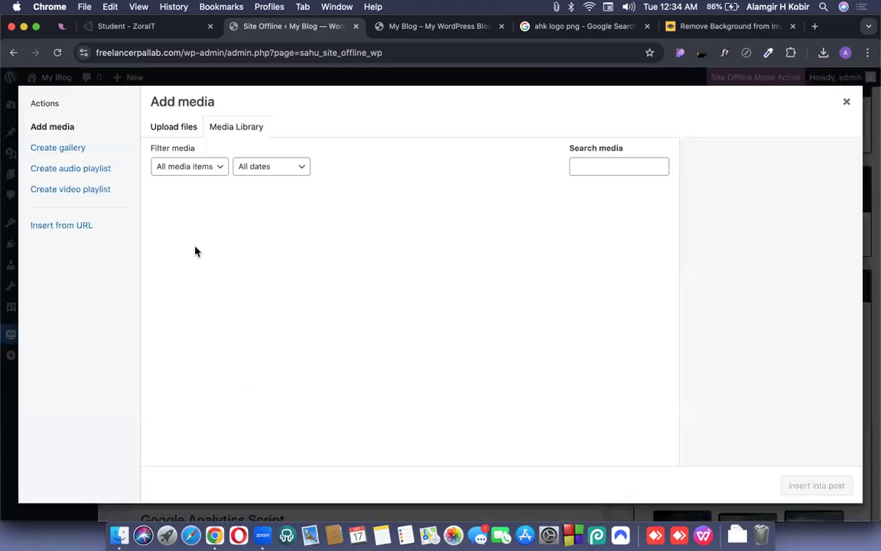
{"action": "left_click", "coordinate": [259, 249]}
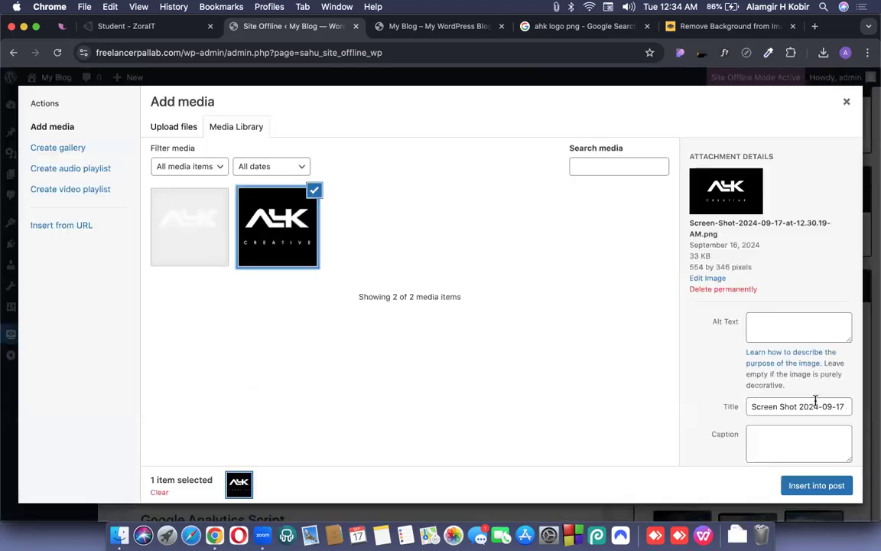
{"action": "left_click", "coordinate": [819, 486]}
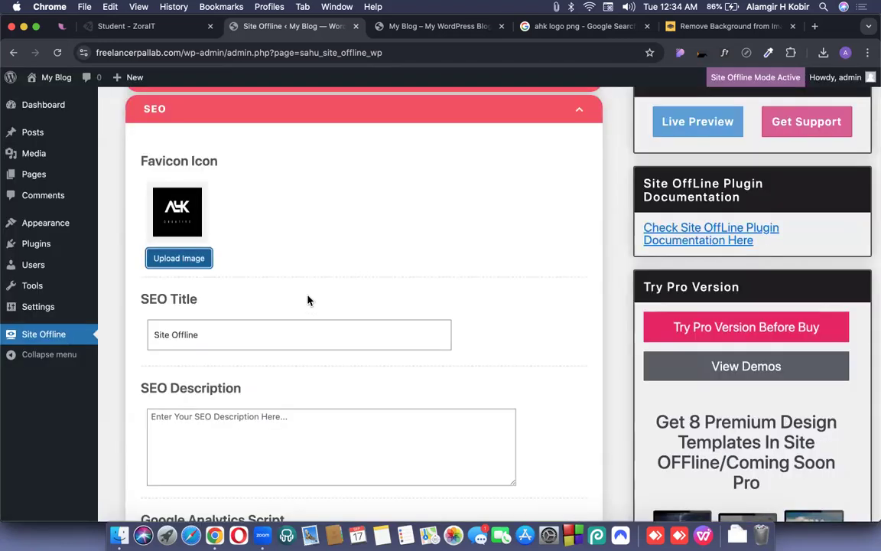
{"action": "triple_click", "coordinate": [220, 344]}
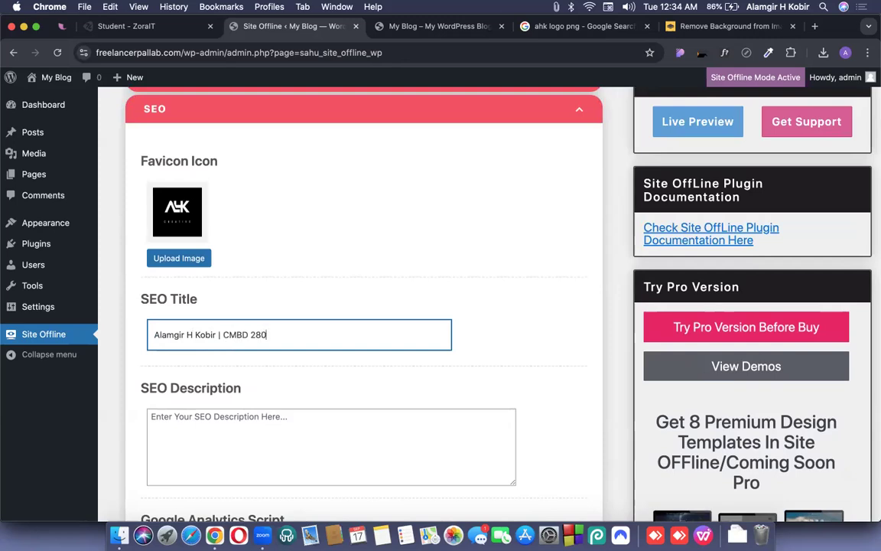
Save the Site Offline settings with the new SEO title.
{"action": "scroll", "coordinate": [364, 306], "scroll_direction": "down", "scroll_amount": 5}
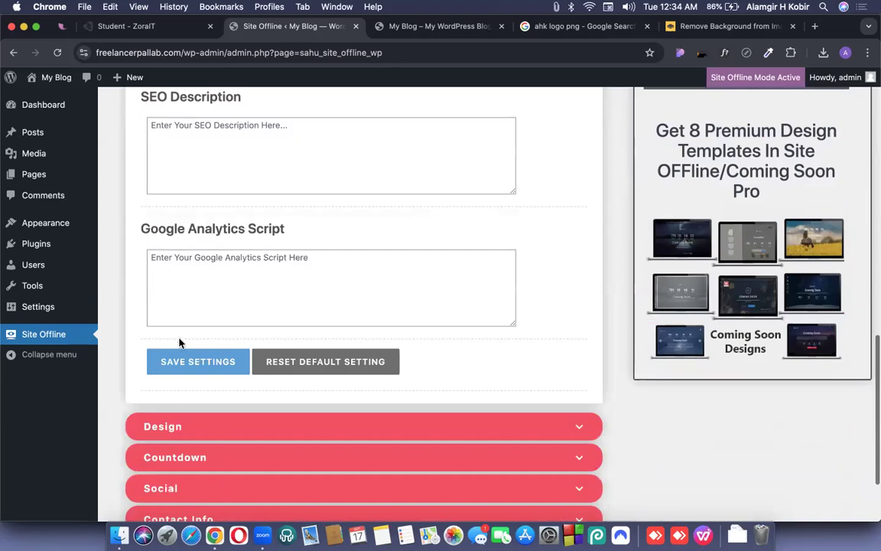
{"action": "left_click", "coordinate": [181, 364]}
{"action": "scroll", "coordinate": [290, 317], "scroll_direction": "up", "scroll_amount": 3}
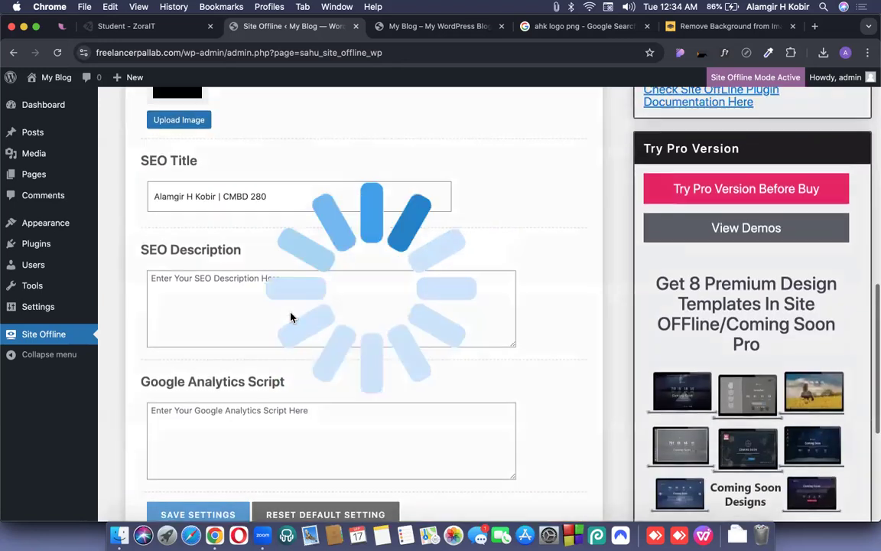
Check the new title and AHK favicon on the live page's tab, then return.
{"action": "key", "text": "ctrl+Up"}
{"action": "left_click", "coordinate": [80, 82]}
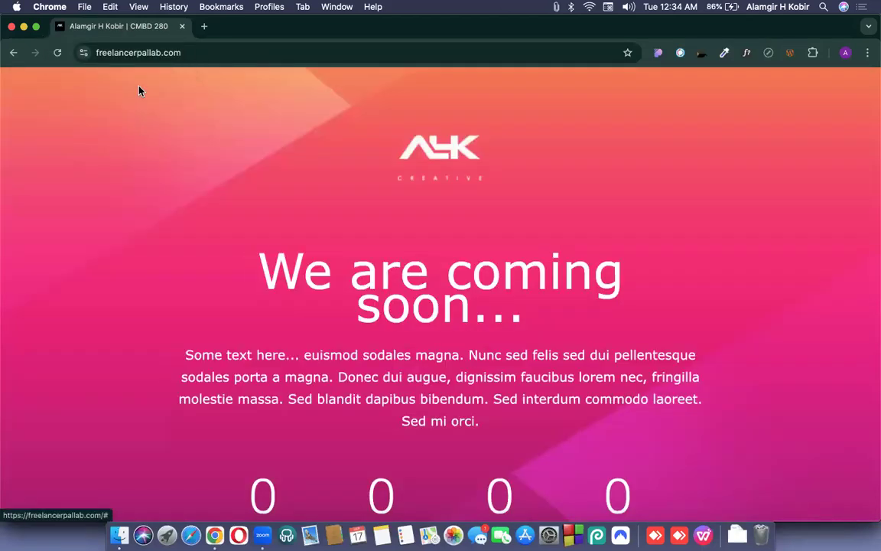
{"action": "key", "text": "ctrl+Up"}
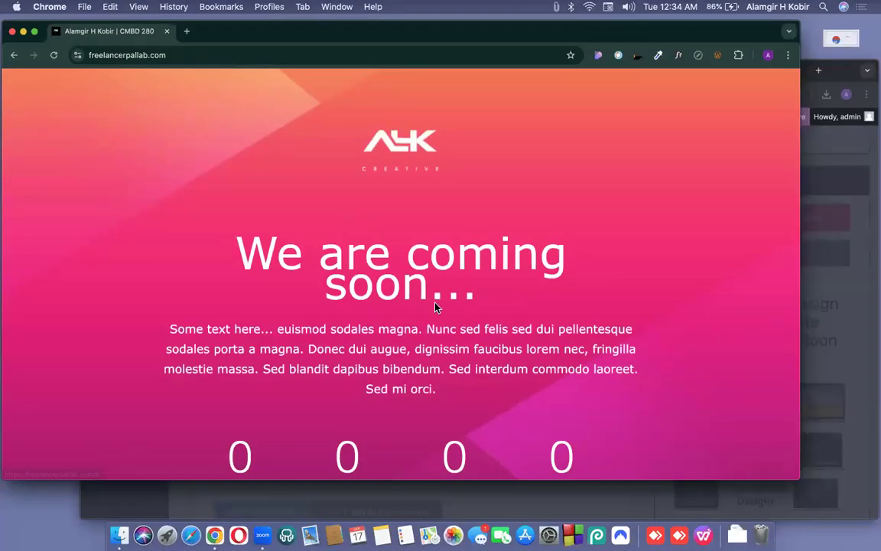
{"action": "left_click", "coordinate": [442, 309]}
Dismiss the saved notice and expand the Design settings section.
{"action": "left_click", "coordinate": [433, 319]}
{"action": "scroll", "coordinate": [419, 314], "scroll_direction": "down", "scroll_amount": 4}
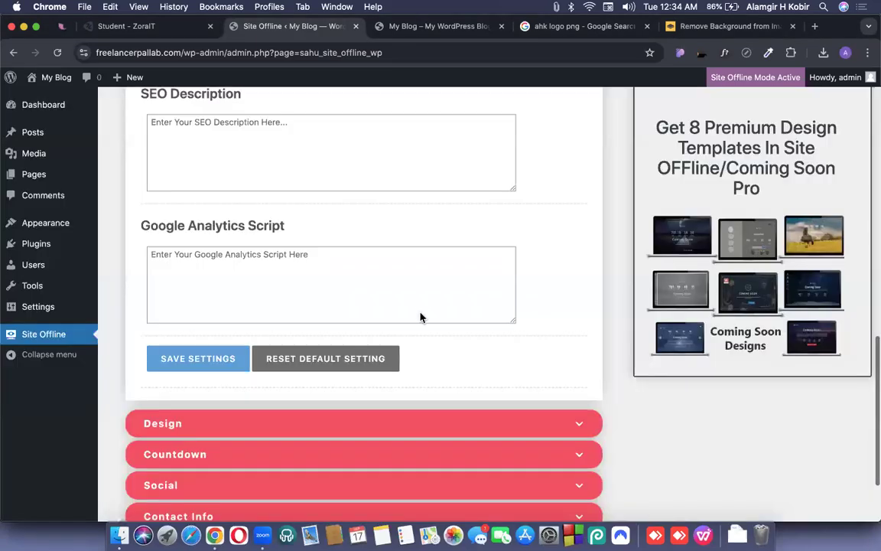
{"action": "scroll", "coordinate": [574, 329], "scroll_direction": "down", "scroll_amount": 2}
{"action": "left_click", "coordinate": [554, 301]}
{"action": "scroll", "coordinate": [456, 226], "scroll_direction": "down", "scroll_amount": 7}
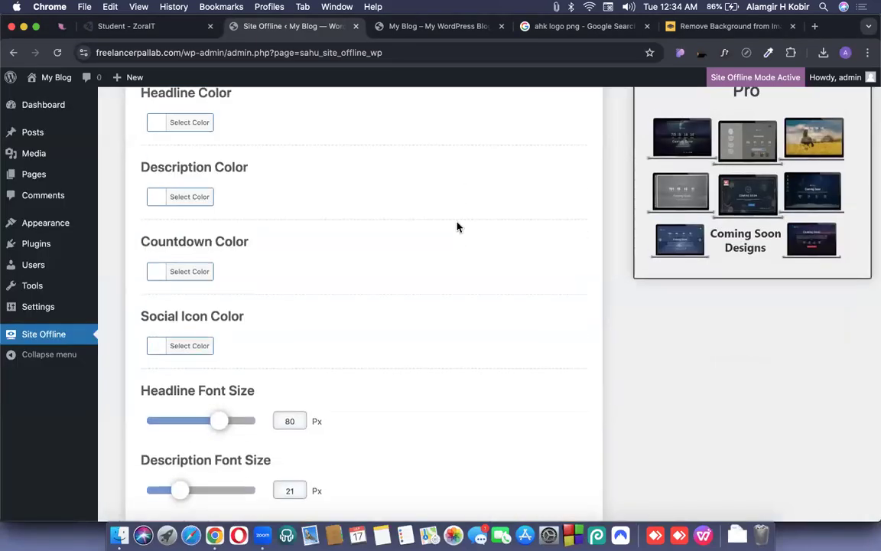
{"action": "scroll", "coordinate": [456, 226], "scroll_direction": "up", "scroll_amount": 5}
{"action": "scroll", "coordinate": [457, 227], "scroll_direction": "up", "scroll_amount": 1}
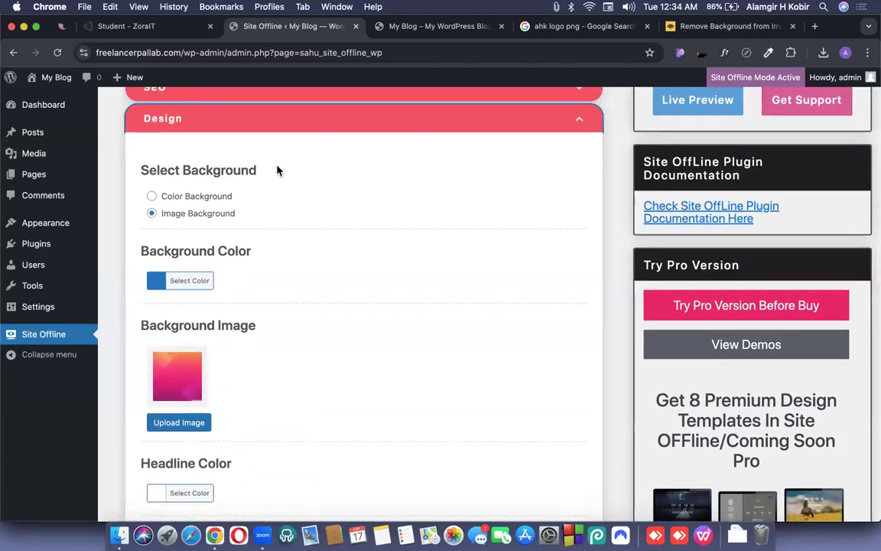
Set a solid purple #a521d1 page background colour and save.
{"action": "left_click", "coordinate": [152, 197]}
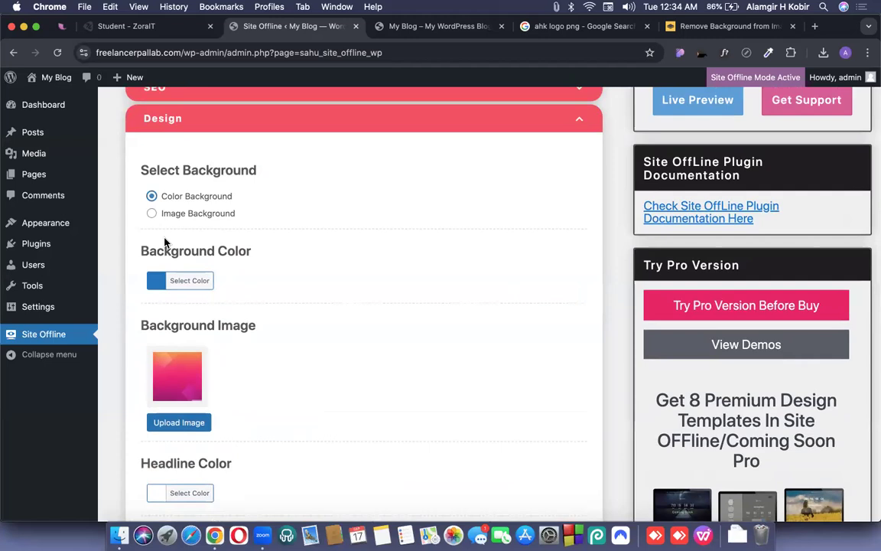
{"action": "left_click", "coordinate": [195, 281]}
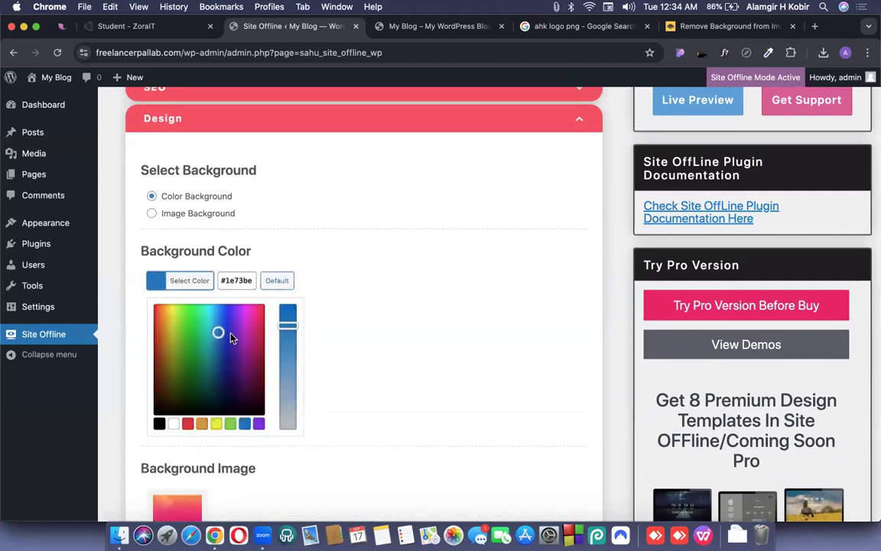
{"action": "left_click", "coordinate": [247, 324]}
{"action": "left_click_drag", "start_coordinate": [246, 324], "coordinate": [161, 314]}
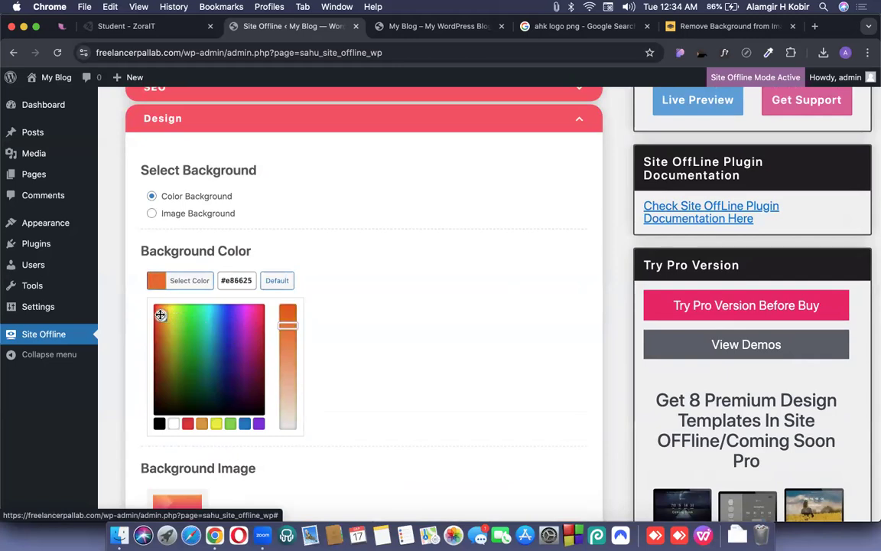
{"action": "left_click", "coordinate": [389, 293]}
{"action": "scroll", "coordinate": [246, 360], "scroll_direction": "down", "scroll_amount": 15}
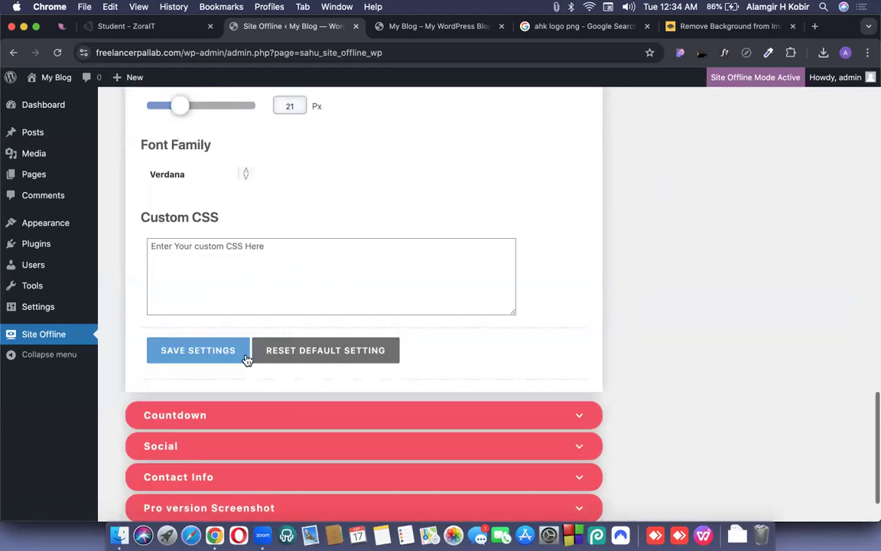
{"action": "left_click", "coordinate": [199, 350]}
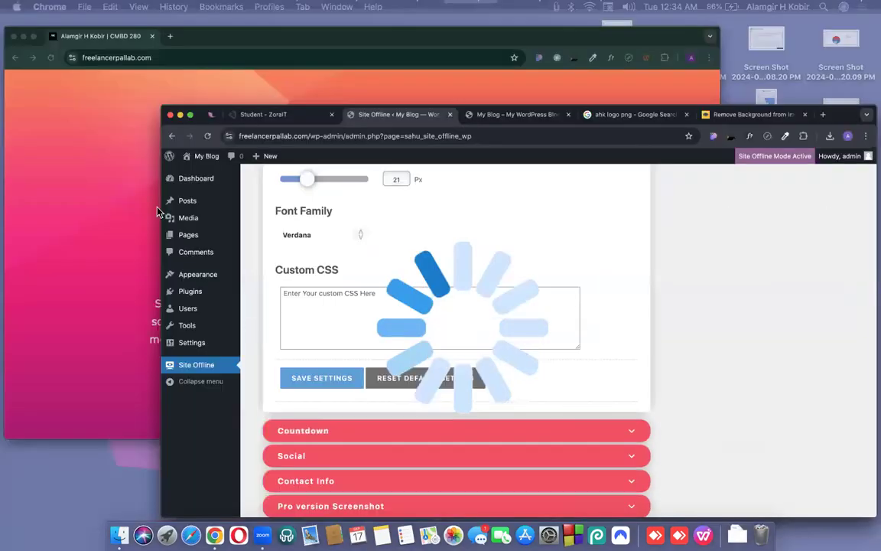
Preview the purple background on the live site, then return to settings.
{"action": "key", "text": "ctrl+Up"}
{"action": "left_click", "coordinate": [97, 211]}
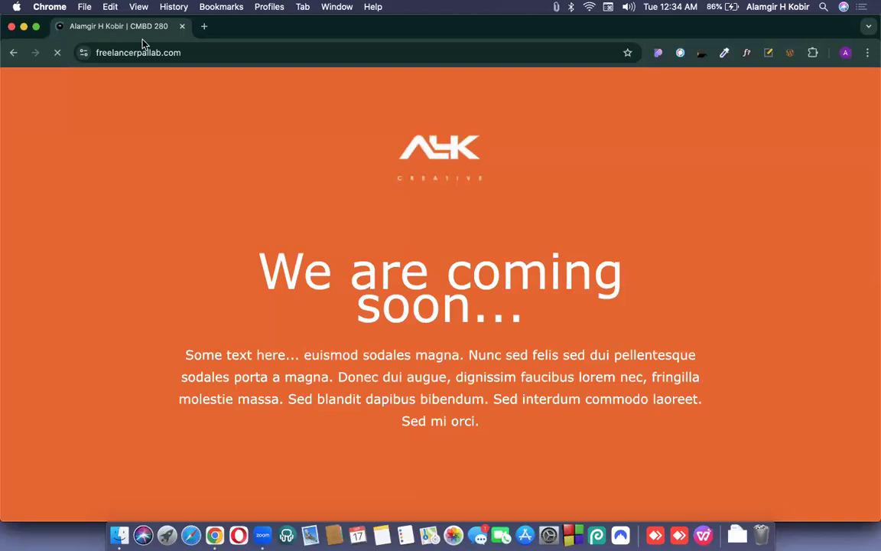
{"action": "scroll", "coordinate": [663, 260], "scroll_direction": "down", "scroll_amount": 5}
{"action": "scroll", "coordinate": [663, 260], "scroll_direction": "up", "scroll_amount": 5}
{"action": "key", "text": "ctrl+super+f"}
{"action": "key", "text": "ctrl+Up"}
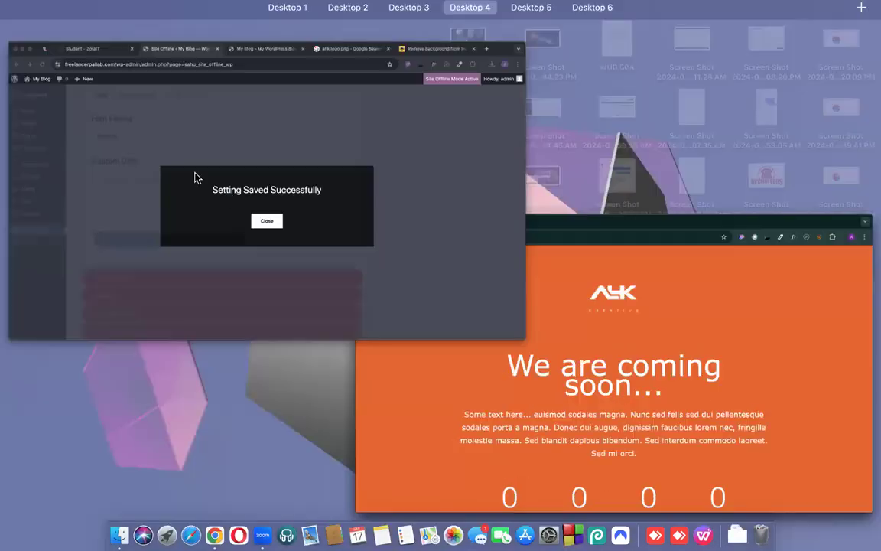
{"action": "left_click", "coordinate": [441, 320]}
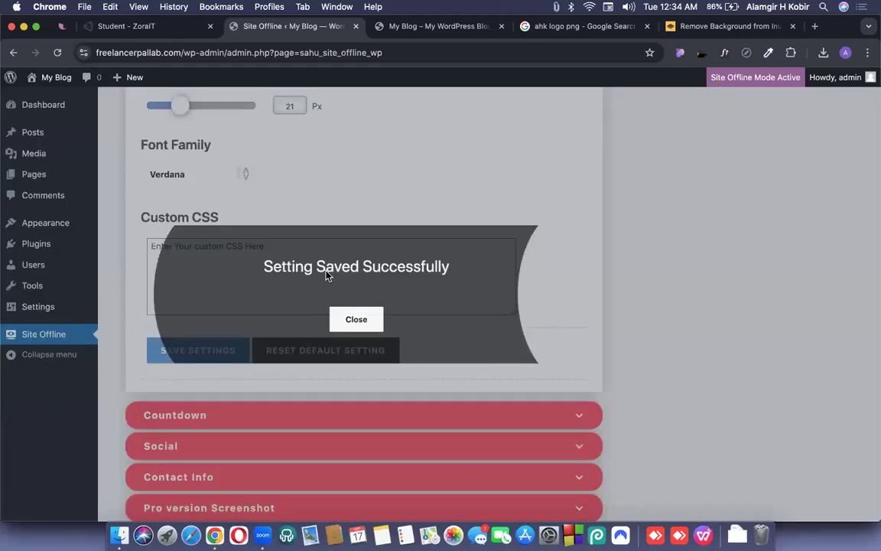
Switch the background back to Image Background and open the media library.
{"action": "scroll", "coordinate": [326, 275], "scroll_direction": "up", "scroll_amount": 5}
{"action": "scroll", "coordinate": [327, 275], "scroll_direction": "up", "scroll_amount": 5}
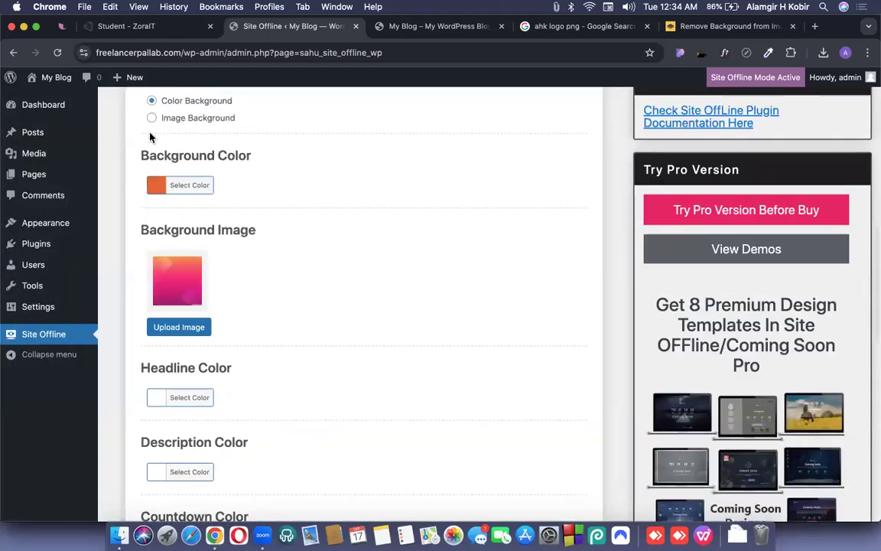
{"action": "scroll", "coordinate": [153, 137], "scroll_direction": "up", "scroll_amount": 1}
{"action": "left_click", "coordinate": [152, 139]}
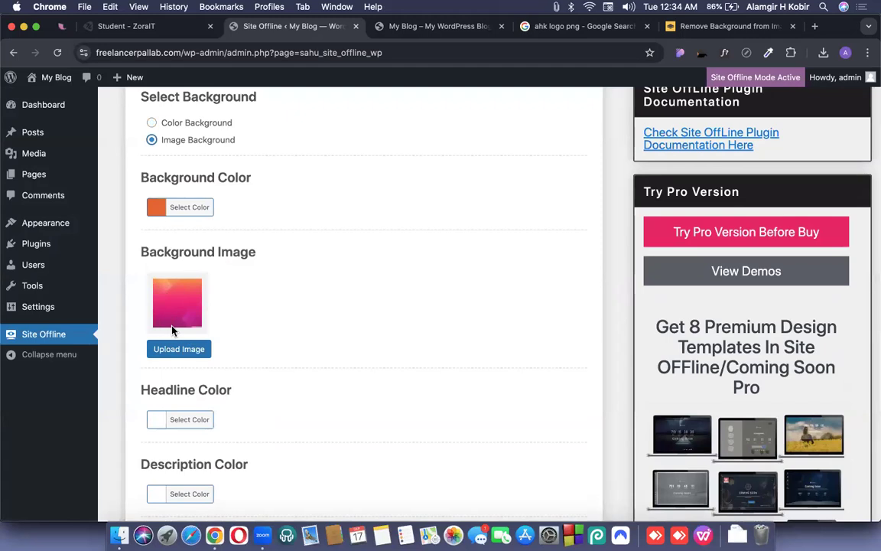
{"action": "left_click", "coordinate": [181, 352]}
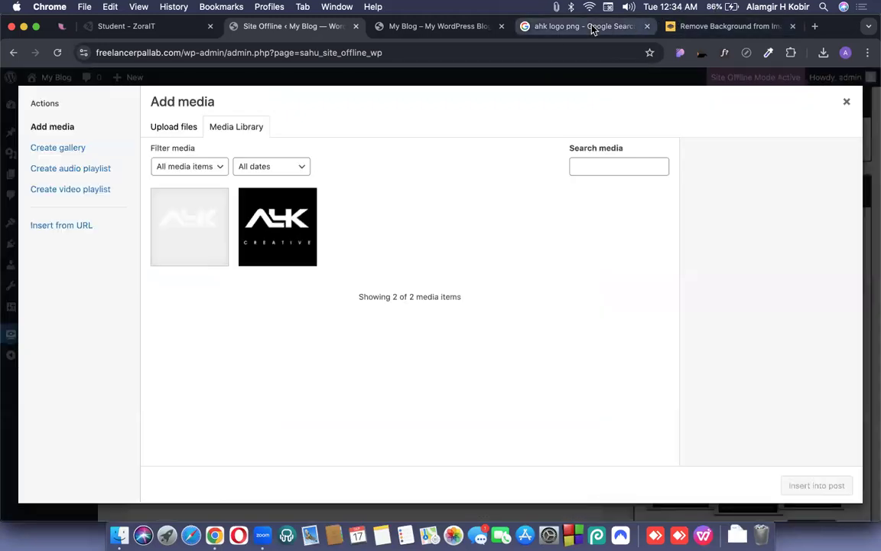
{"action": "left_click", "coordinate": [589, 26]}
Search Google Images for 'dark gradient background'.
{"action": "left_click", "coordinate": [342, 50]}
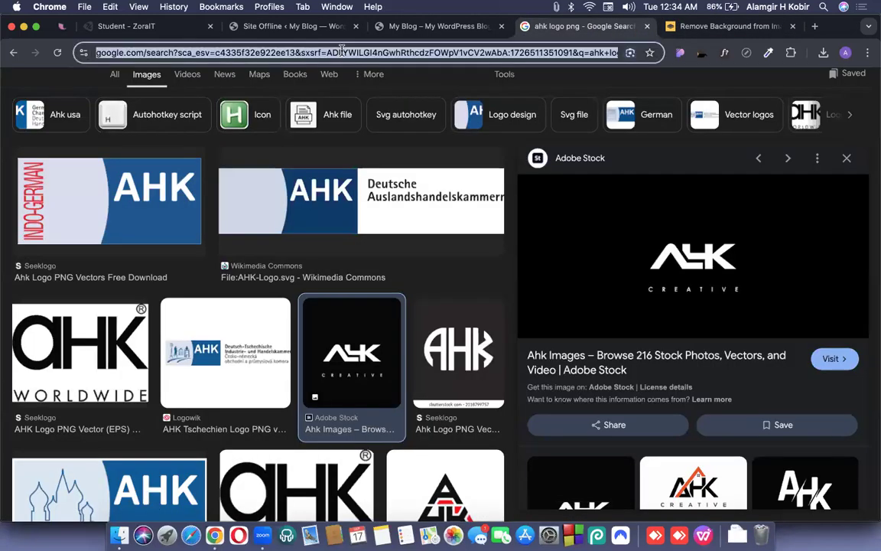
{"action": "type", "text": "Dark g"}
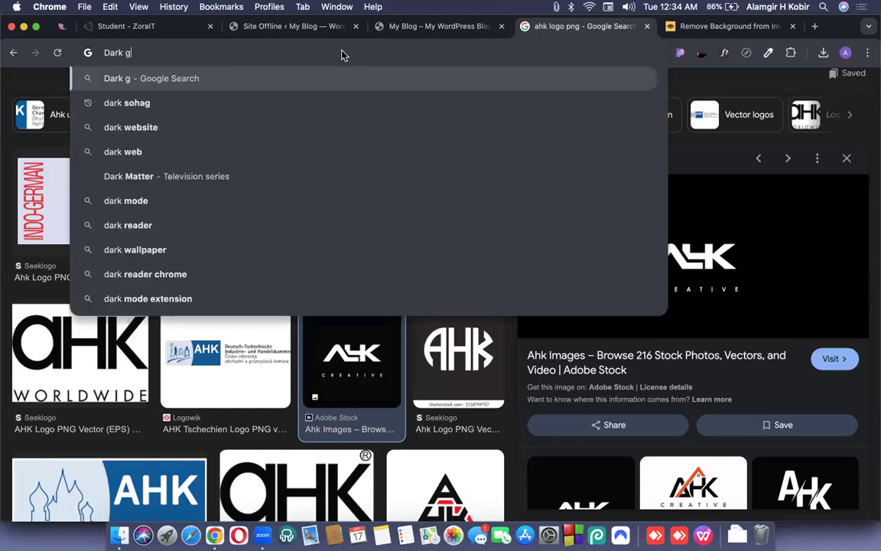
{"action": "type", "text": "radian"}
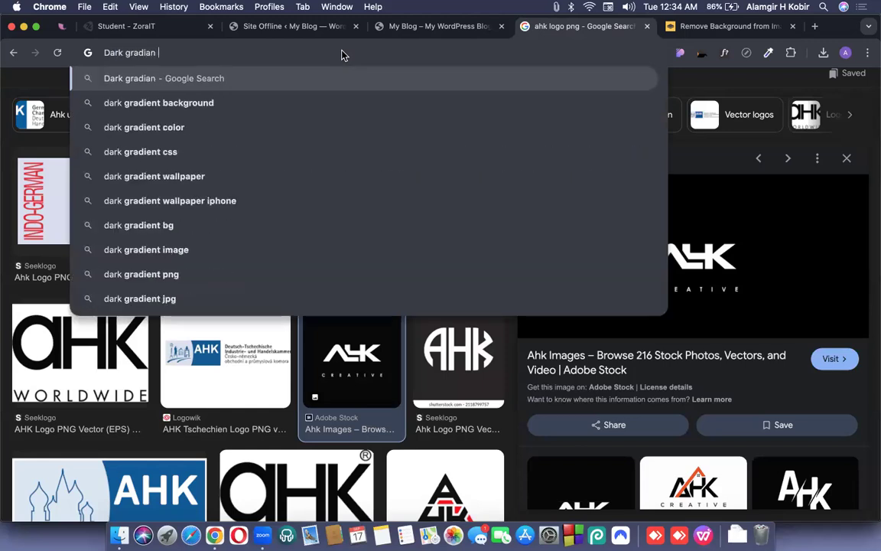
{"action": "key", "text": "Down"}
{"action": "key", "text": "Down"}
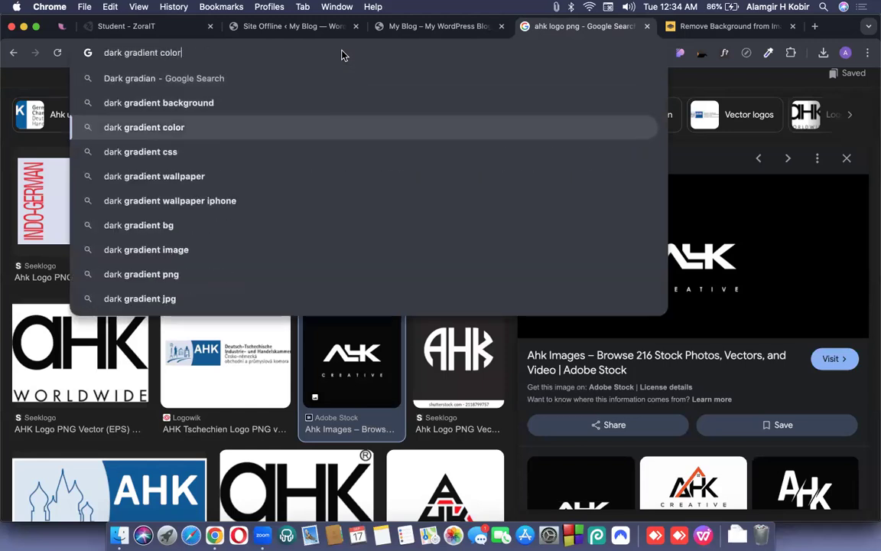
{"action": "key", "text": "Up"}
{"action": "key", "text": "Return"}
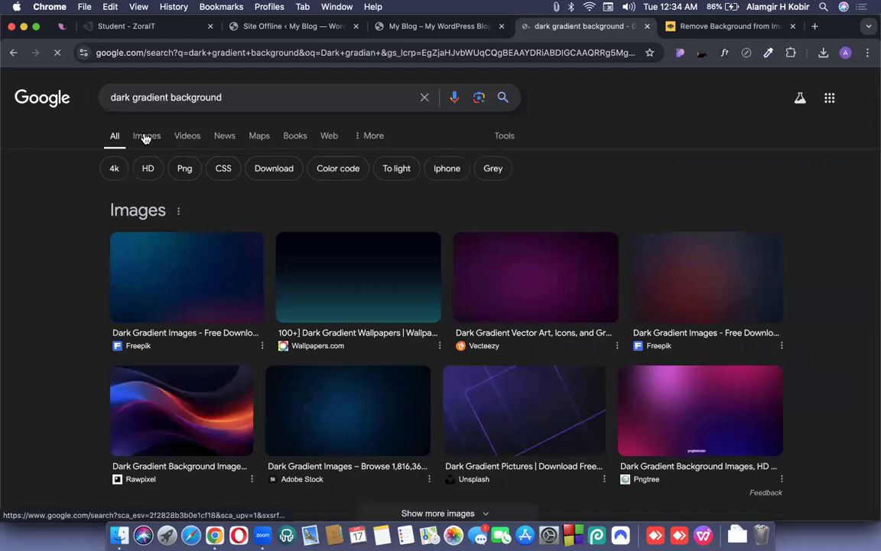
{"action": "left_click", "coordinate": [133, 130]}
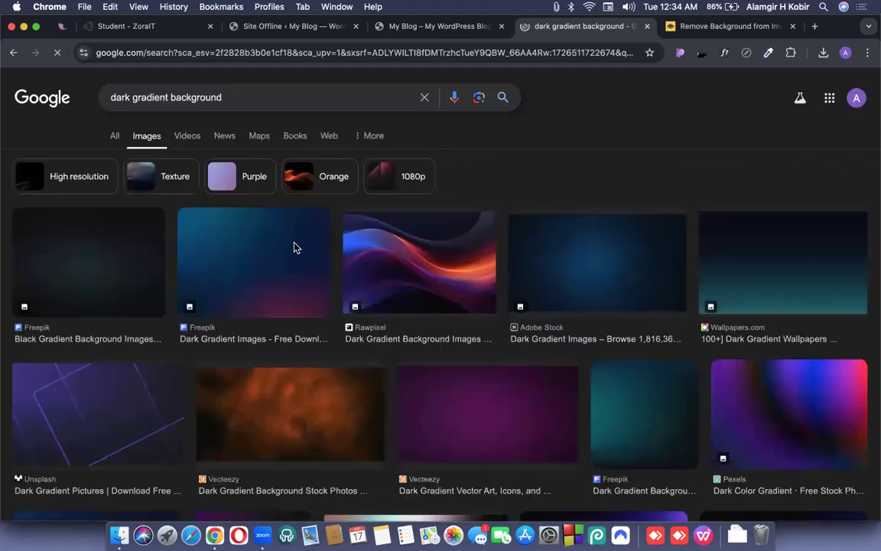
Save the Freepik dark purple gradient image to Downloads as an .avif file.
{"action": "scroll", "coordinate": [295, 247], "scroll_direction": "down", "scroll_amount": 1}
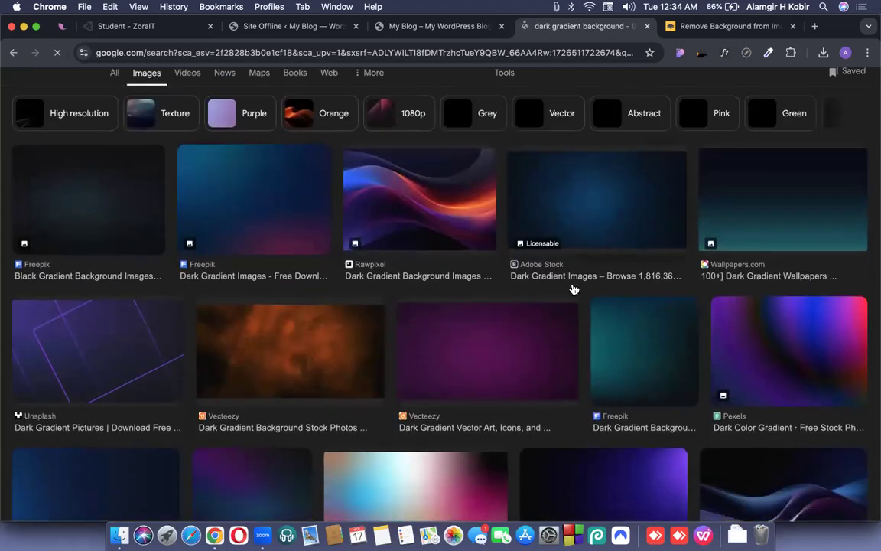
{"action": "scroll", "coordinate": [574, 289], "scroll_direction": "down", "scroll_amount": 2}
{"action": "scroll", "coordinate": [574, 289], "scroll_direction": "down", "scroll_amount": 3}
{"action": "scroll", "coordinate": [611, 302], "scroll_direction": "down", "scroll_amount": 1}
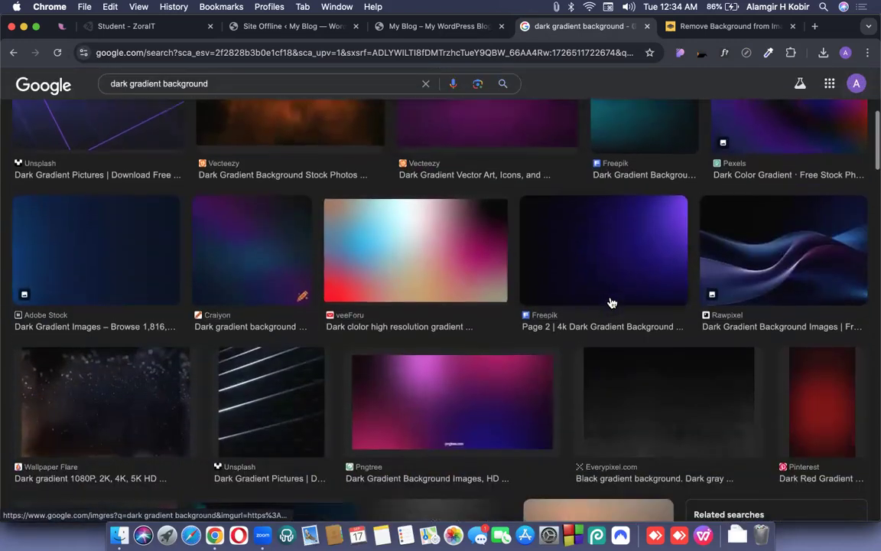
{"action": "scroll", "coordinate": [612, 303], "scroll_direction": "down", "scroll_amount": 3}
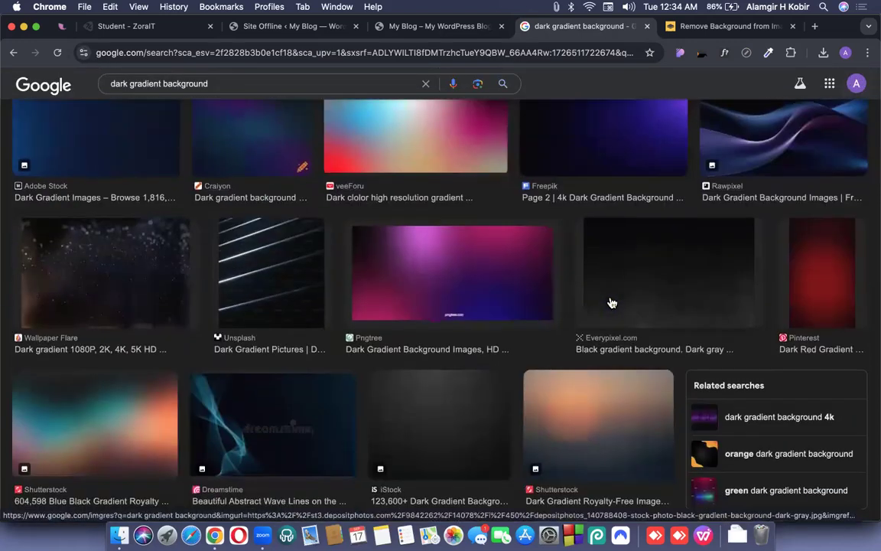
{"action": "scroll", "coordinate": [612, 303], "scroll_direction": "down", "scroll_amount": 3}
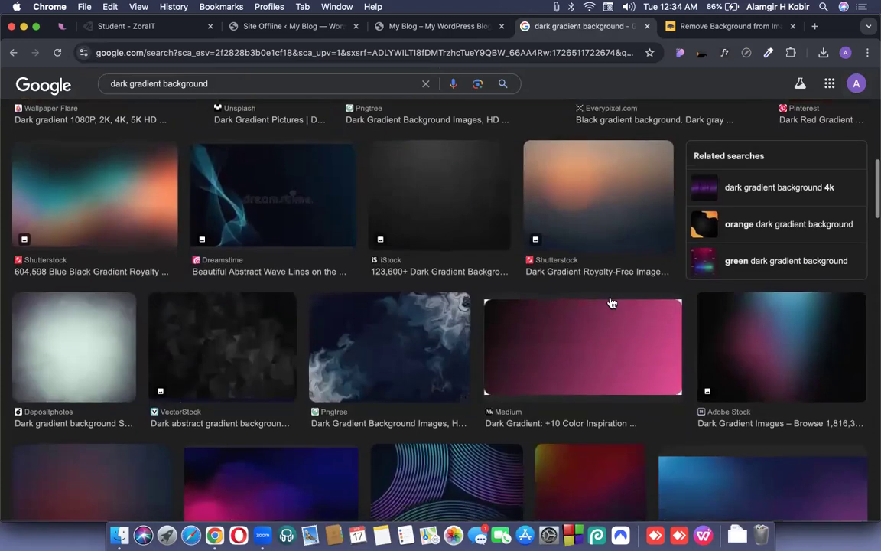
{"action": "scroll", "coordinate": [612, 303], "scroll_direction": "down", "scroll_amount": 1}
{"action": "scroll", "coordinate": [612, 302], "scroll_direction": "down", "scroll_amount": 1}
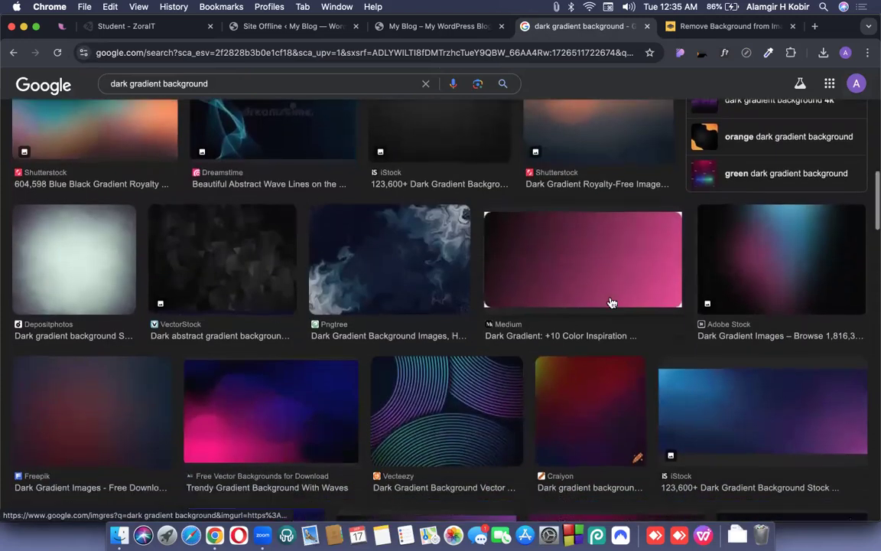
{"action": "scroll", "coordinate": [612, 303], "scroll_direction": "down", "scroll_amount": 3}
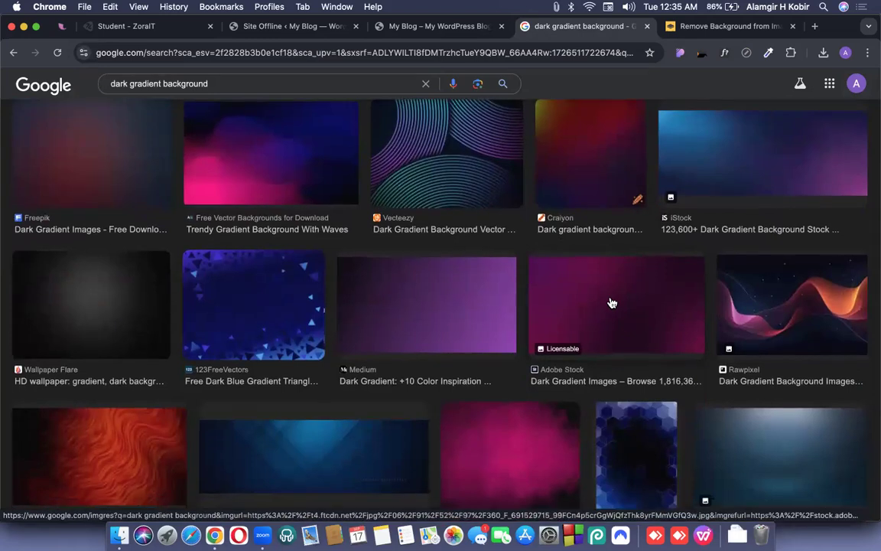
{"action": "scroll", "coordinate": [611, 302], "scroll_direction": "down", "scroll_amount": 1}
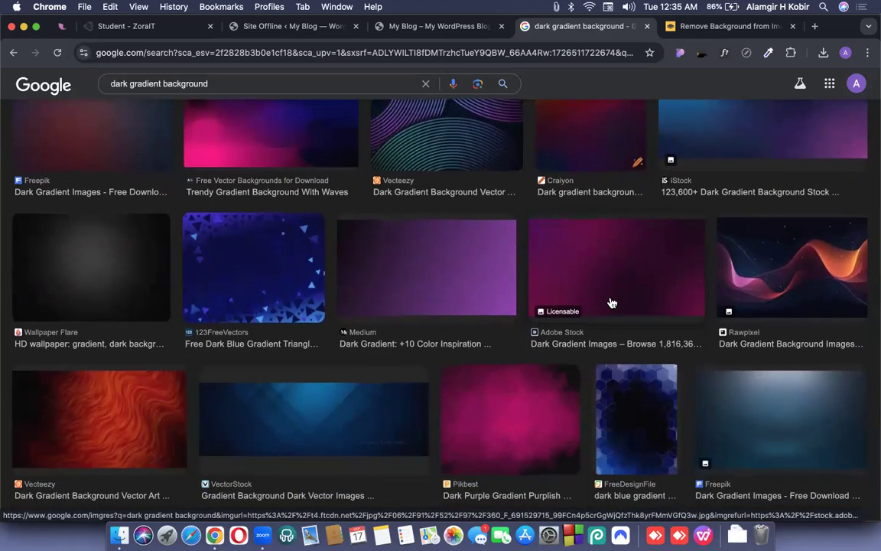
{"action": "scroll", "coordinate": [611, 303], "scroll_direction": "up", "scroll_amount": 10}
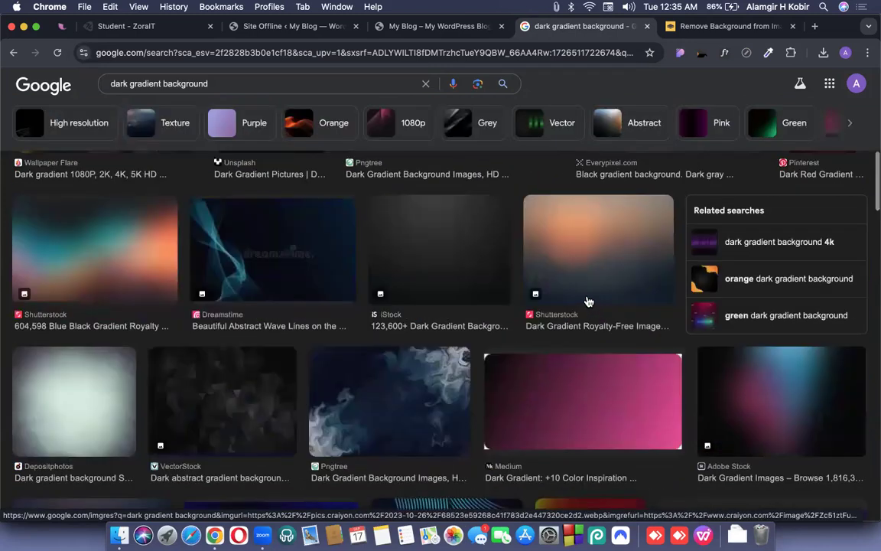
{"action": "scroll", "coordinate": [589, 300], "scroll_direction": "down", "scroll_amount": 5}
{"action": "scroll", "coordinate": [588, 300], "scroll_direction": "up", "scroll_amount": 3}
{"action": "scroll", "coordinate": [612, 367], "scroll_direction": "down", "scroll_amount": 2}
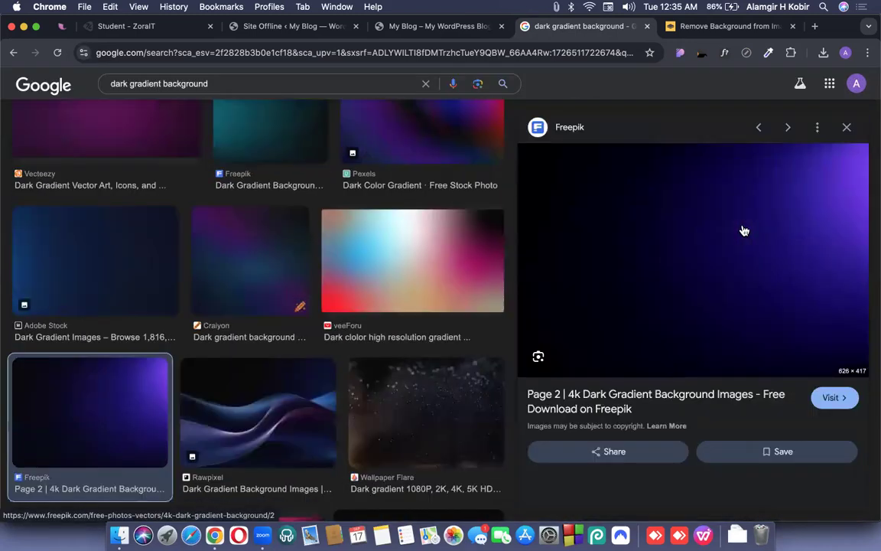
{"action": "right_click", "coordinate": [710, 227]}
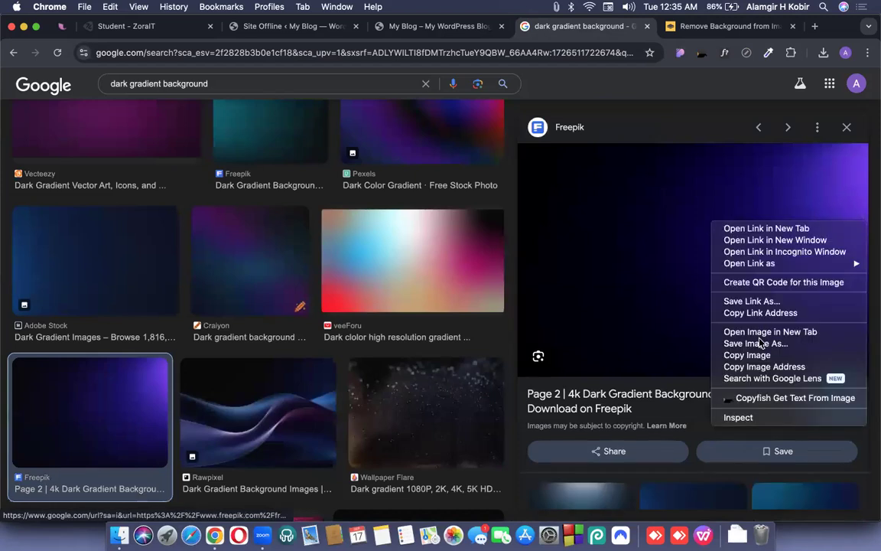
{"action": "left_click", "coordinate": [759, 345]}
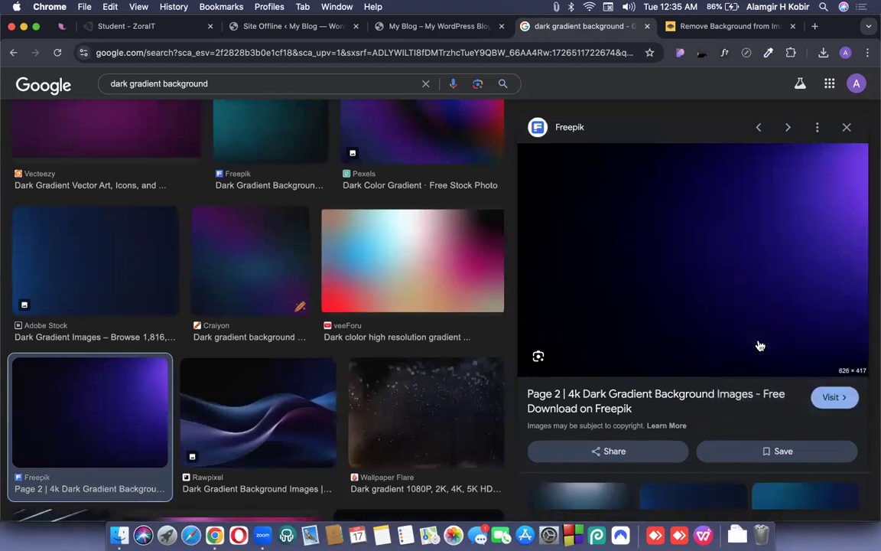
{"action": "key", "text": "Return"}
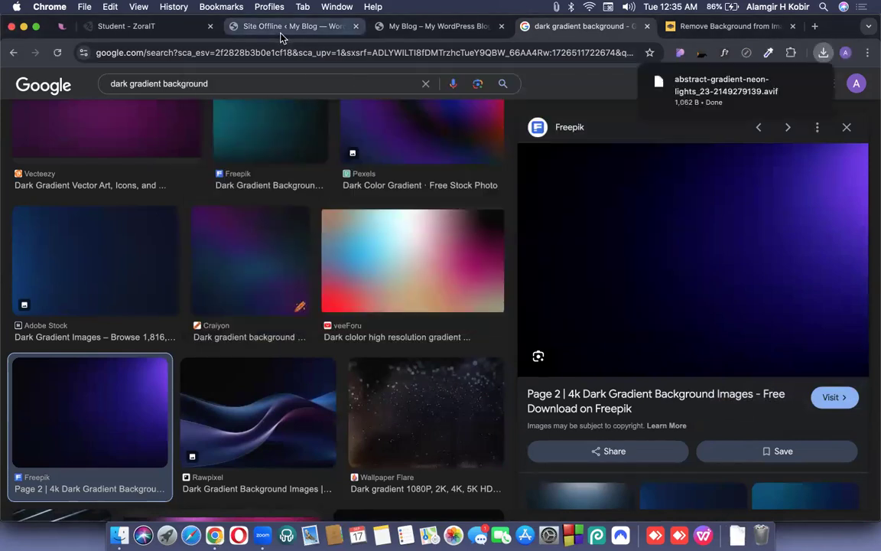
{"action": "left_click", "coordinate": [281, 32]}
Try uploading the downloaded .avif gradient into Add media, which rejects it.
{"action": "left_click", "coordinate": [823, 52]}
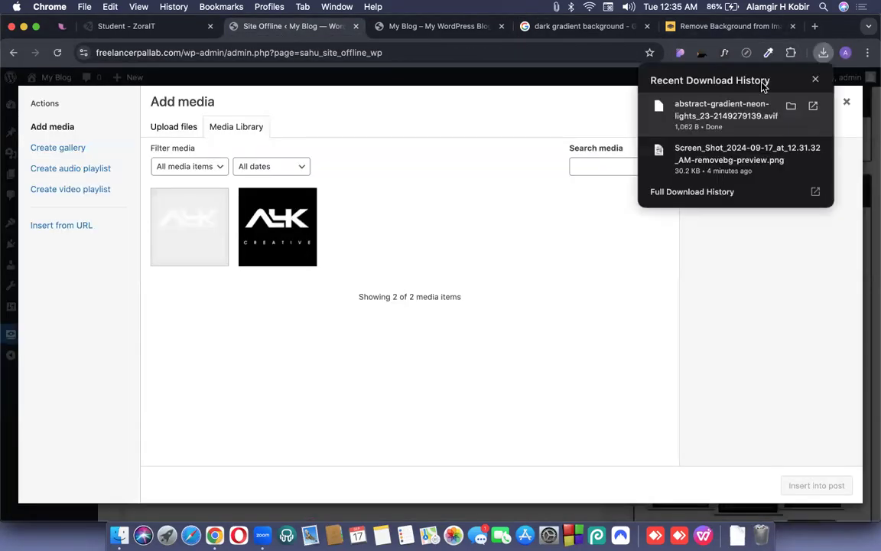
{"action": "left_click_drag", "start_coordinate": [722, 109], "coordinate": [458, 293]}
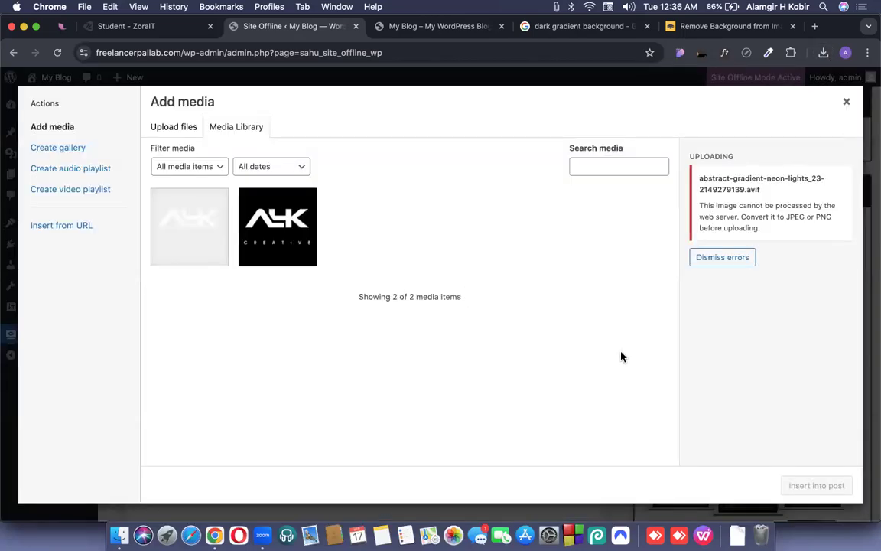
{"action": "left_click", "coordinate": [728, 27]}
Open the gradient preview image from the search results in a new tab.
{"action": "left_click", "coordinate": [549, 27]}
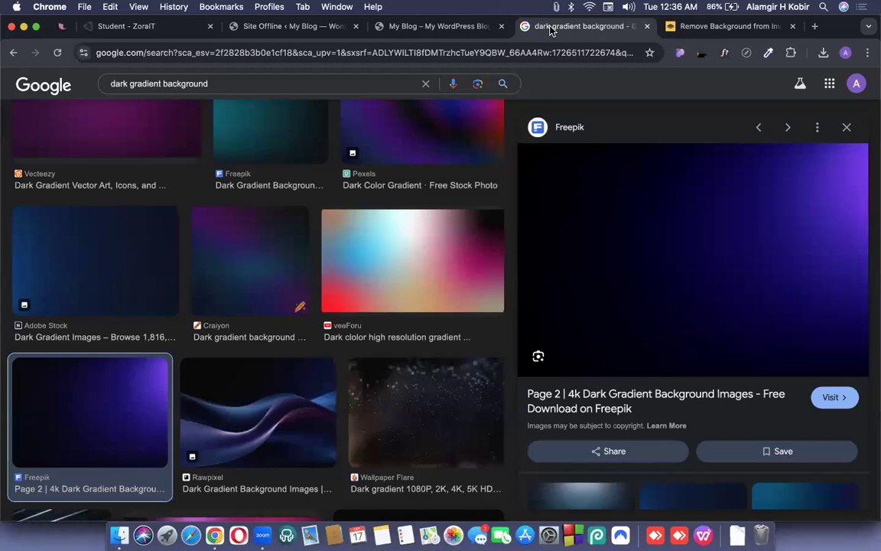
{"action": "right_click", "coordinate": [630, 232]}
{"action": "left_click", "coordinate": [689, 340]}
Capture a region screenshot fitted to the full purple gradient image.
{"action": "left_click", "coordinate": [626, 29]}
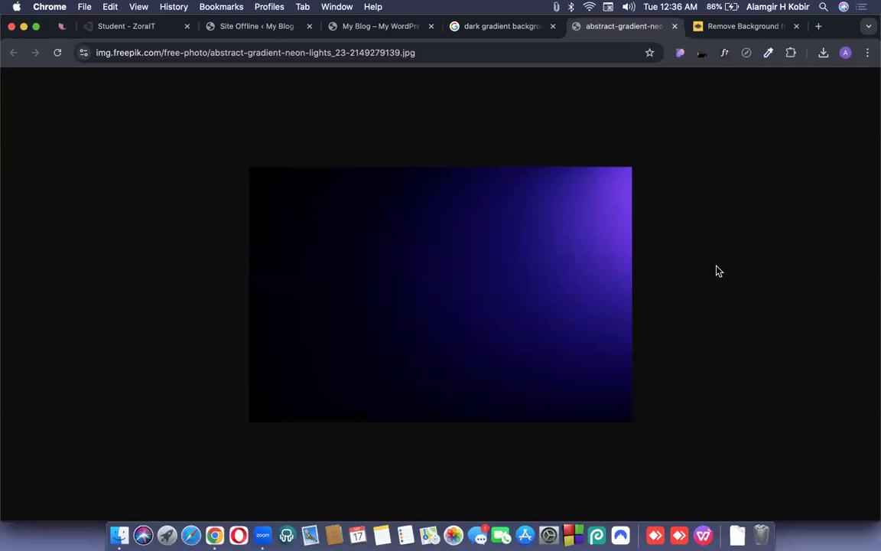
{"action": "key", "text": "super+shift+5"}
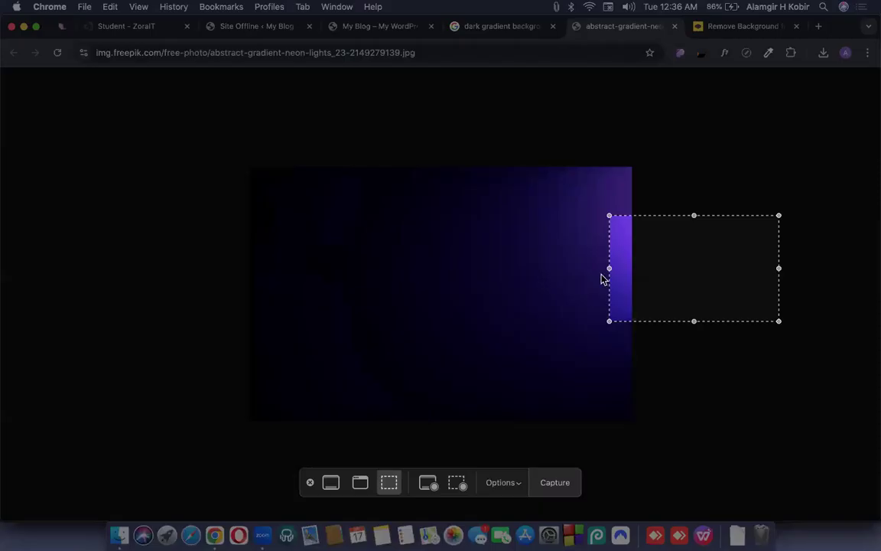
{"action": "left_click_drag", "start_coordinate": [407, 269], "coordinate": [310, 228]}
{"action": "key", "text": "XF86MonBrightnessUp"}
{"action": "left_click_drag", "start_coordinate": [420, 279], "coordinate": [631, 418]}
{"action": "left_click_drag", "start_coordinate": [582, 368], "coordinate": [582, 366]}
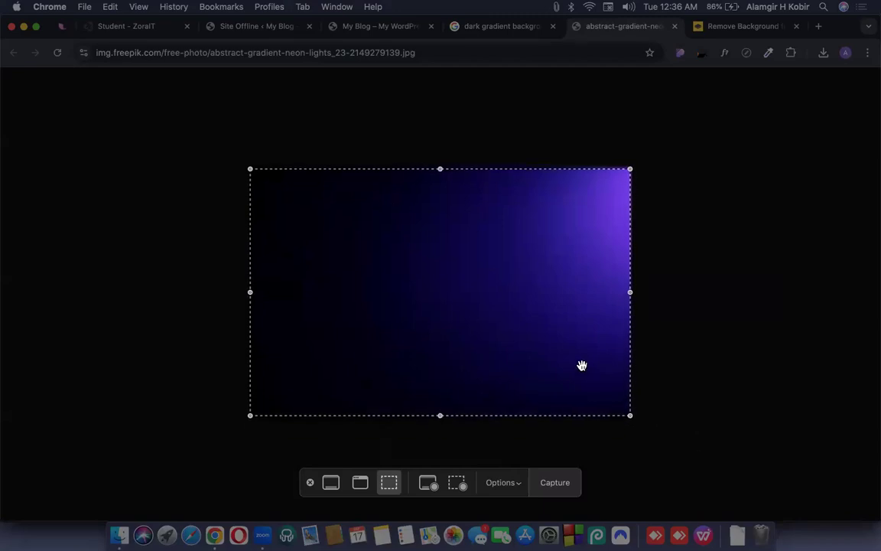
{"action": "key", "text": "Return"}
{"action": "key", "text": "XF86MonBrightnessUp"}
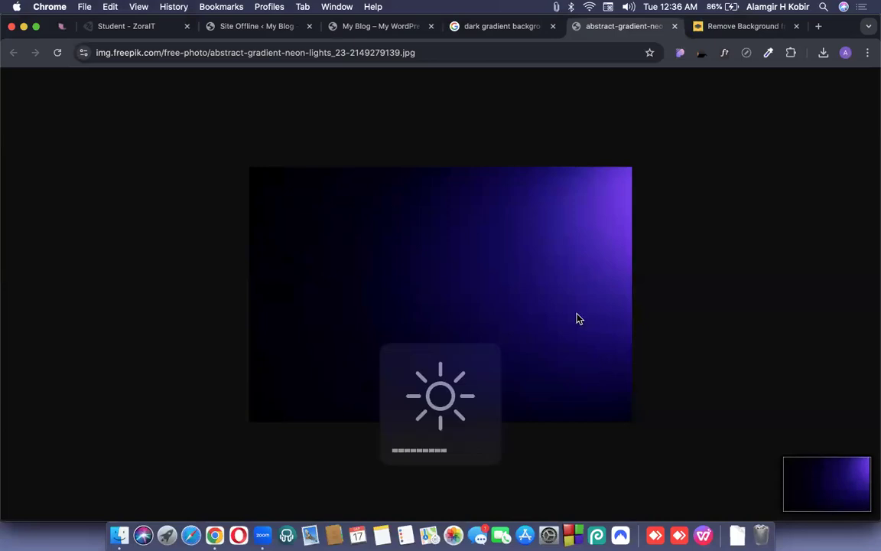
Check the WordPress upload dialog, then start entering a new address in the gradient tab.
{"action": "left_click", "coordinate": [253, 26]}
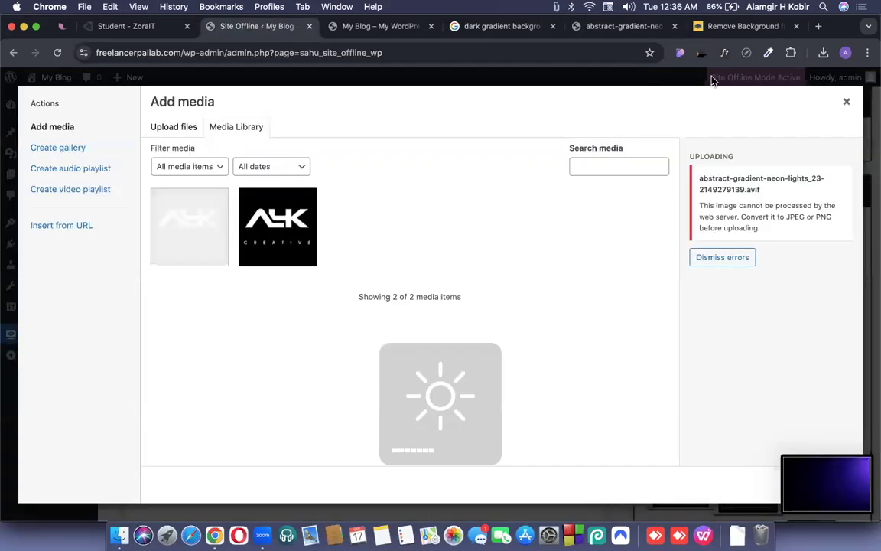
{"action": "left_click", "coordinate": [616, 26]}
{"action": "left_click", "coordinate": [433, 51]}
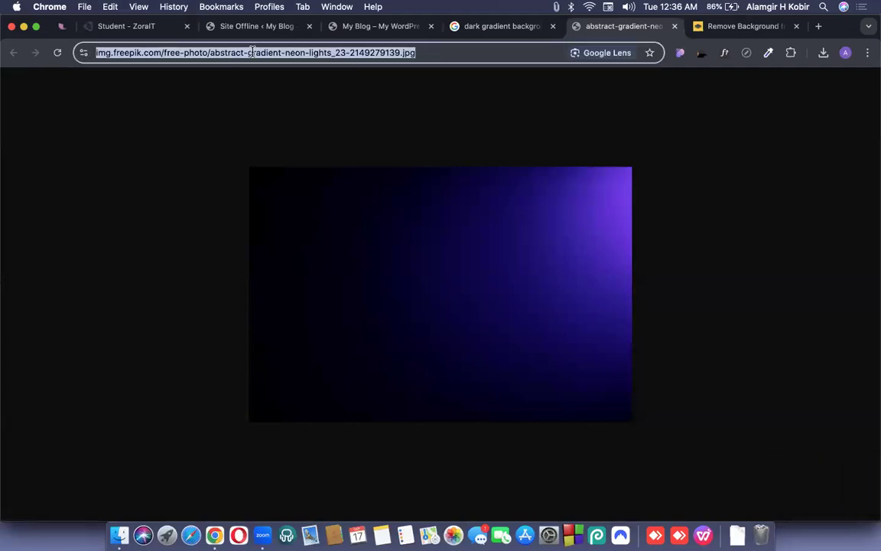
Search Google for Unsplash and open the Unsplash website.
{"action": "type", "text": "unsplash"}
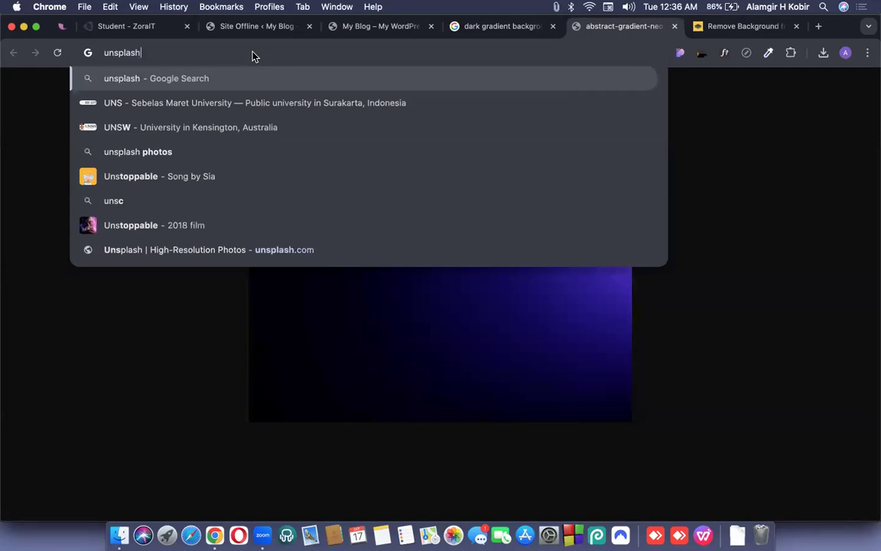
{"action": "key", "text": "Return"}
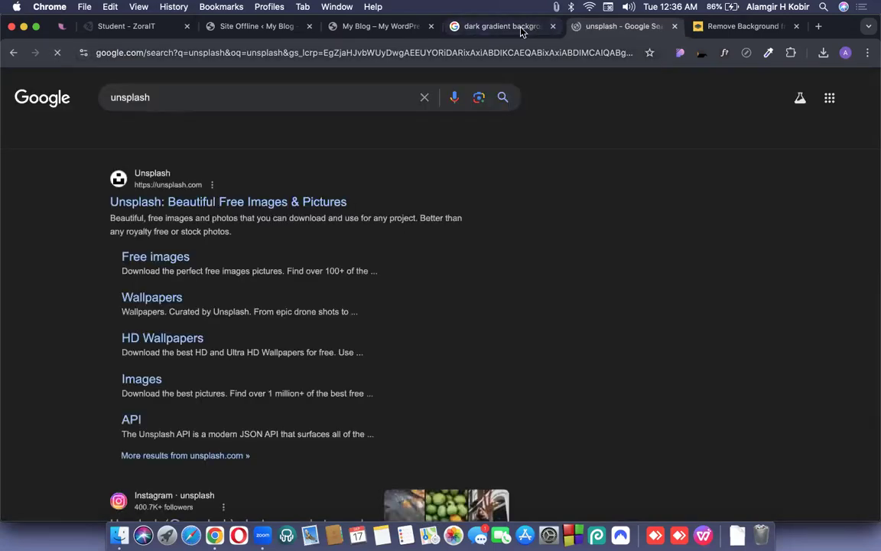
{"action": "left_click", "coordinate": [231, 201]}
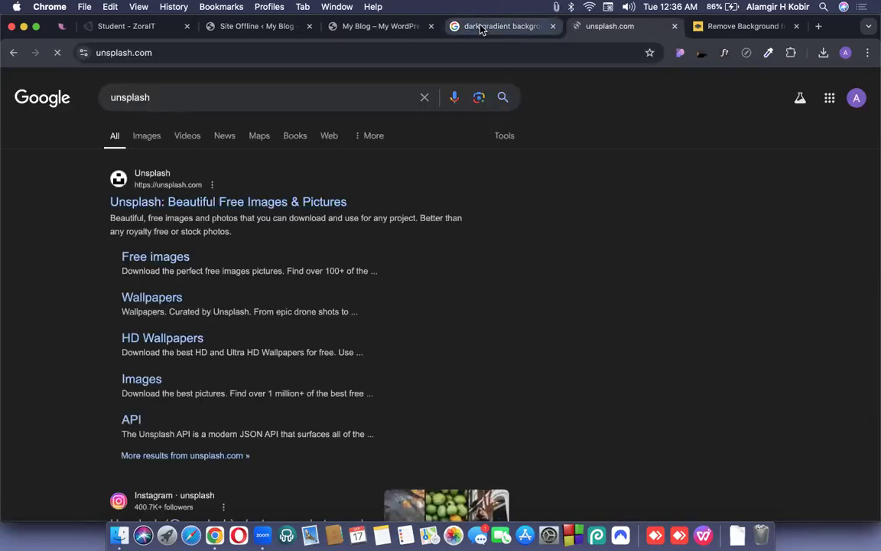
Search Google for Pixabay and open the Pixabay site in another tab.
{"action": "left_click", "coordinate": [497, 26]}
{"action": "left_click", "coordinate": [451, 52]}
{"action": "type", "text": "pic"}
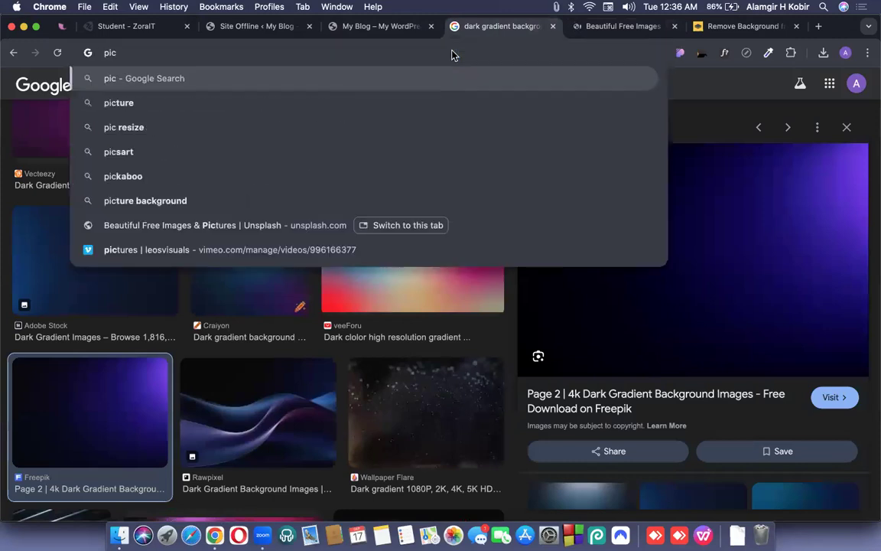
{"action": "key", "text": "BackSpace"}
{"action": "type", "text": "xa"}
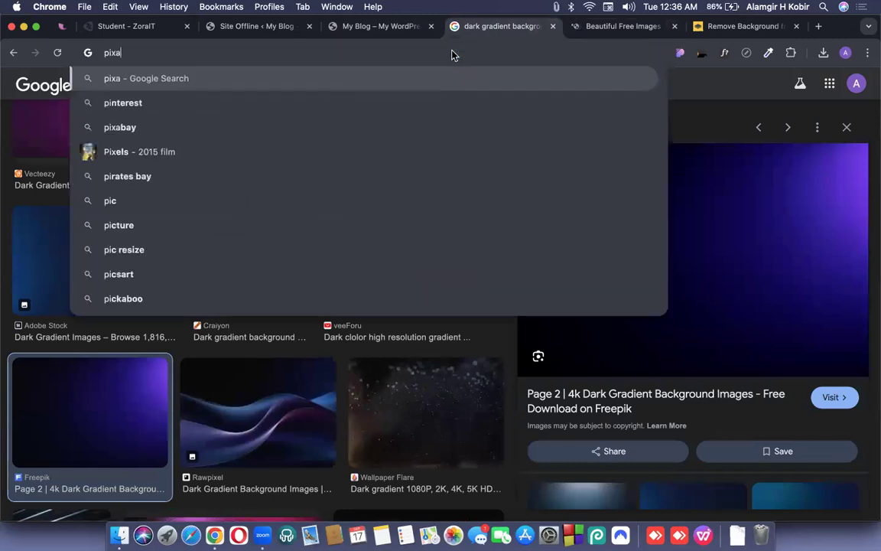
{"action": "type", "text": "bay"}
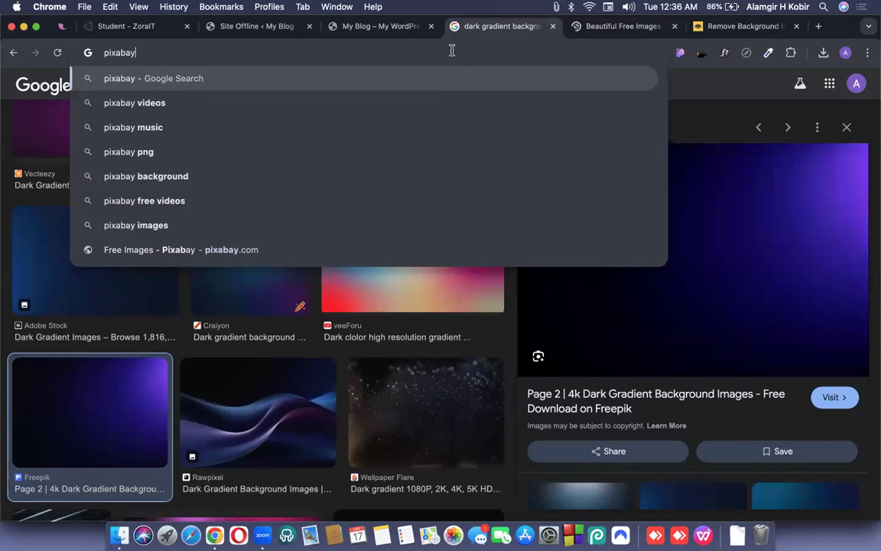
{"action": "key", "text": "Return"}
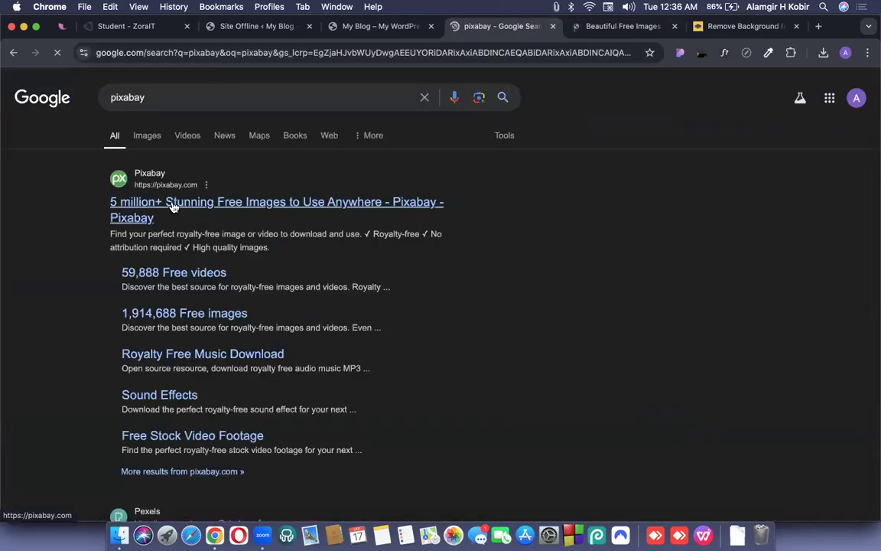
{"action": "left_click_drag", "start_coordinate": [623, 27], "coordinate": [497, 29]}
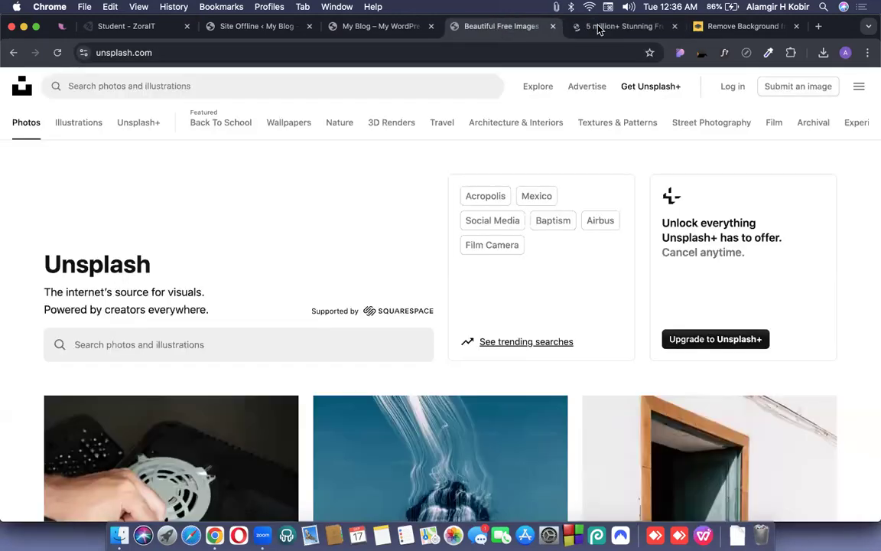
{"action": "key", "text": "ctrl+Tab"}
Search Unsplash for 'website background' photos.
{"action": "left_click", "coordinate": [522, 29]}
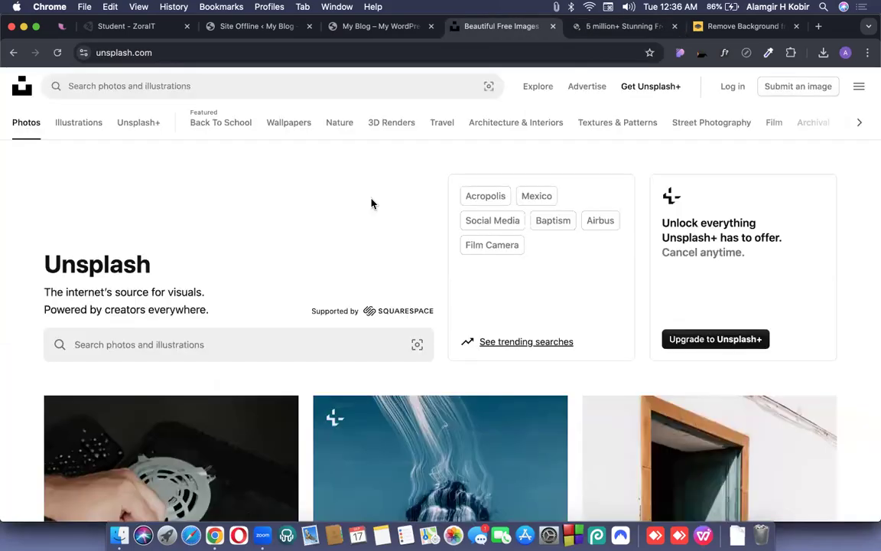
{"action": "left_click", "coordinate": [239, 93]}
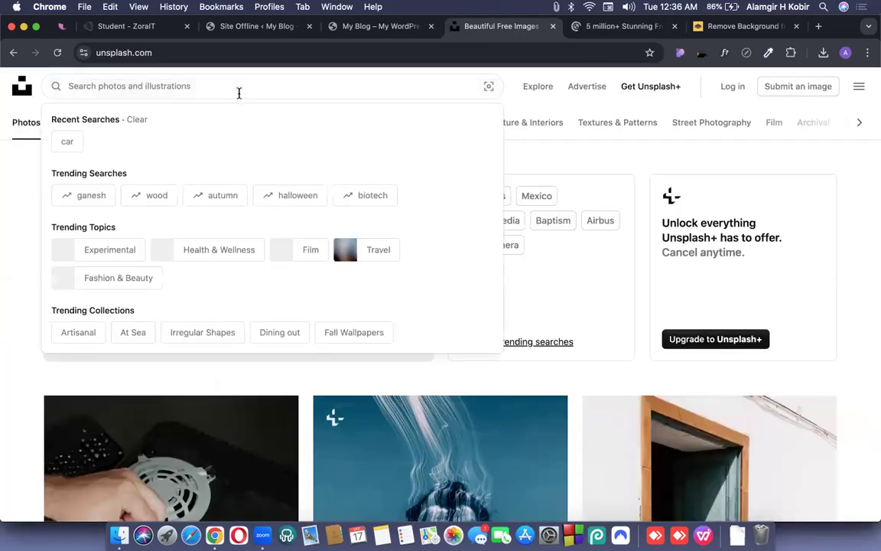
{"action": "type", "text": "back"}
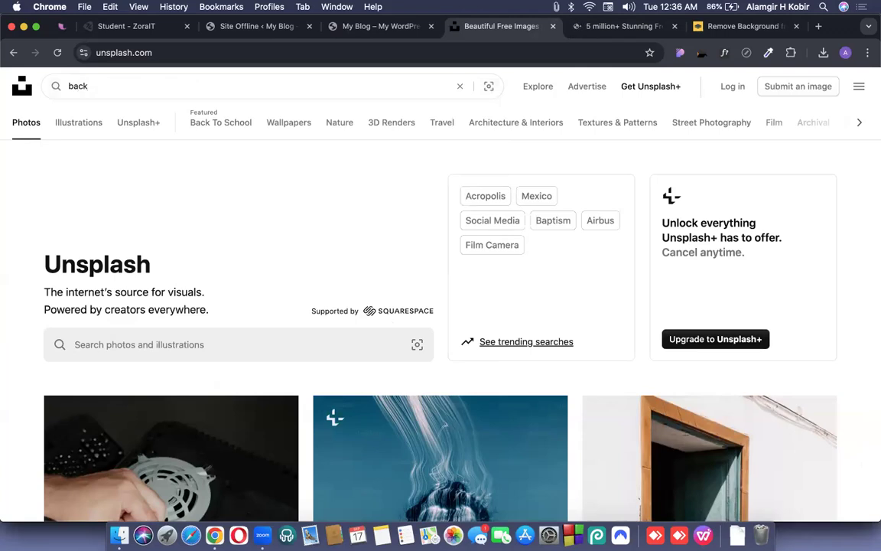
{"action": "key", "text": "super+a"}
{"action": "type", "text": "webs"}
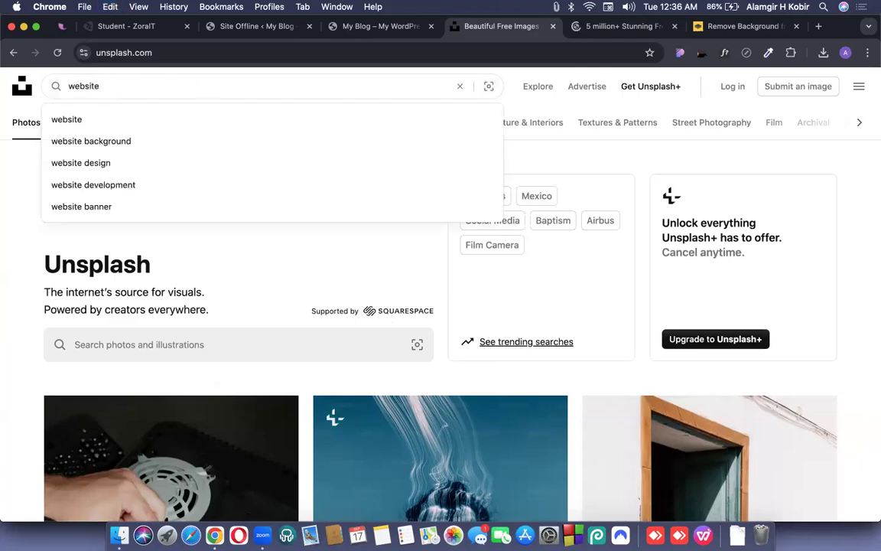
{"action": "type", "text": "ite background"}
{"action": "key", "text": "Return"}
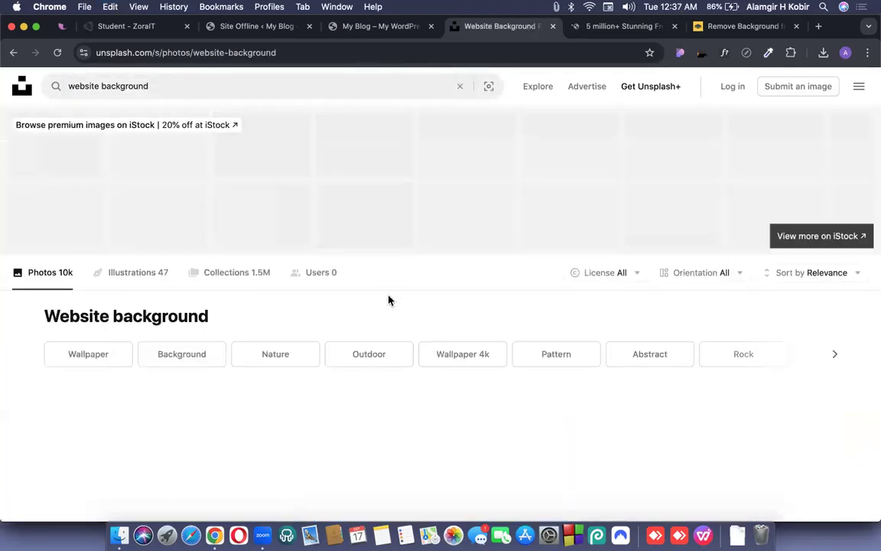
Scroll through the website background photo results, then bring up the Pixabay home page.
{"action": "scroll", "coordinate": [420, 291], "scroll_direction": "down", "scroll_amount": 5}
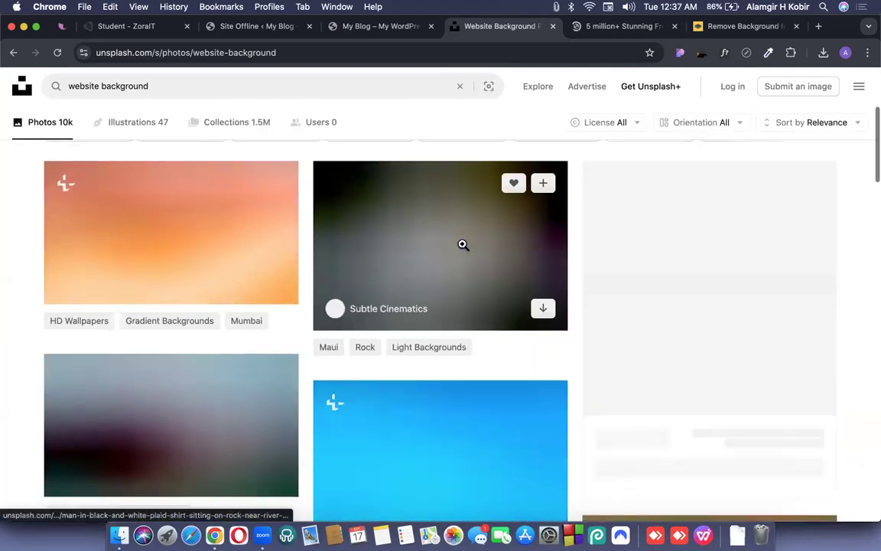
{"action": "scroll", "coordinate": [463, 244], "scroll_direction": "down", "scroll_amount": 1}
{"action": "scroll", "coordinate": [361, 352], "scroll_direction": "down", "scroll_amount": 1}
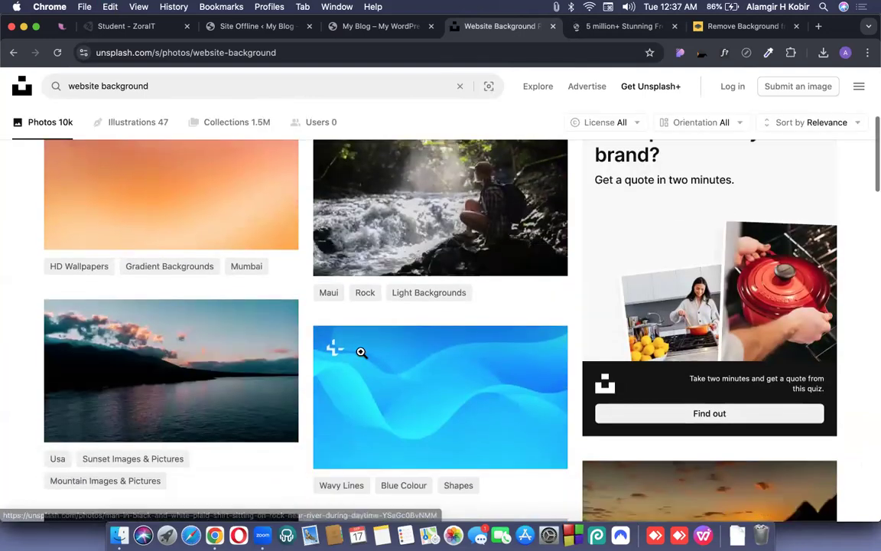
{"action": "scroll", "coordinate": [361, 352], "scroll_direction": "down", "scroll_amount": 7}
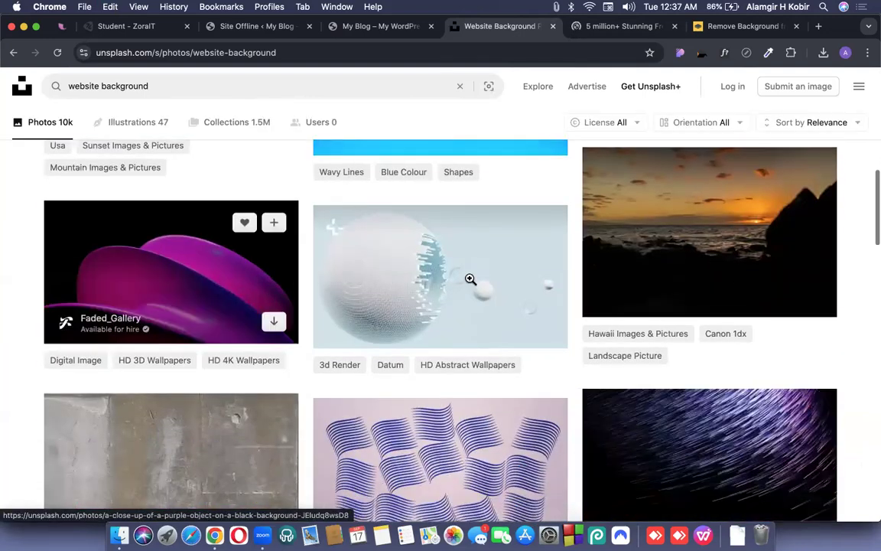
{"action": "scroll", "coordinate": [725, 229], "scroll_direction": "down", "scroll_amount": 2}
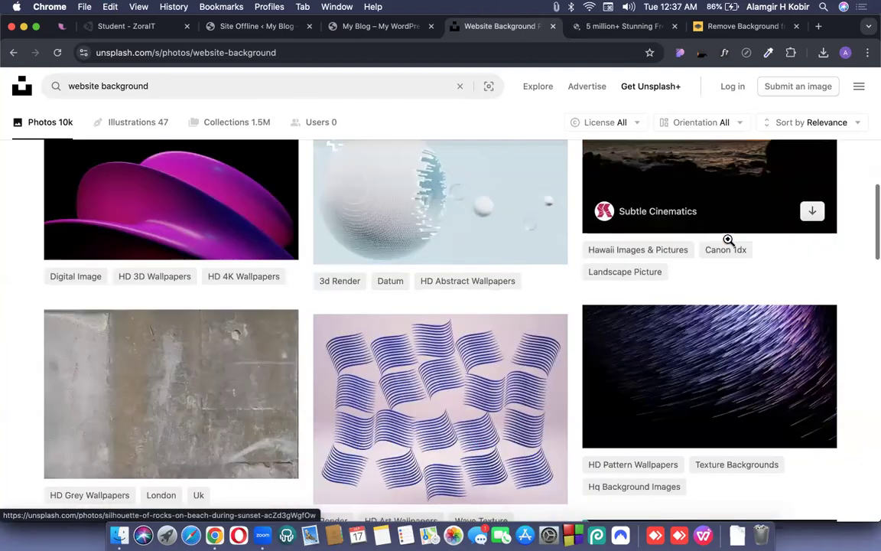
{"action": "scroll", "coordinate": [728, 240], "scroll_direction": "down", "scroll_amount": 8}
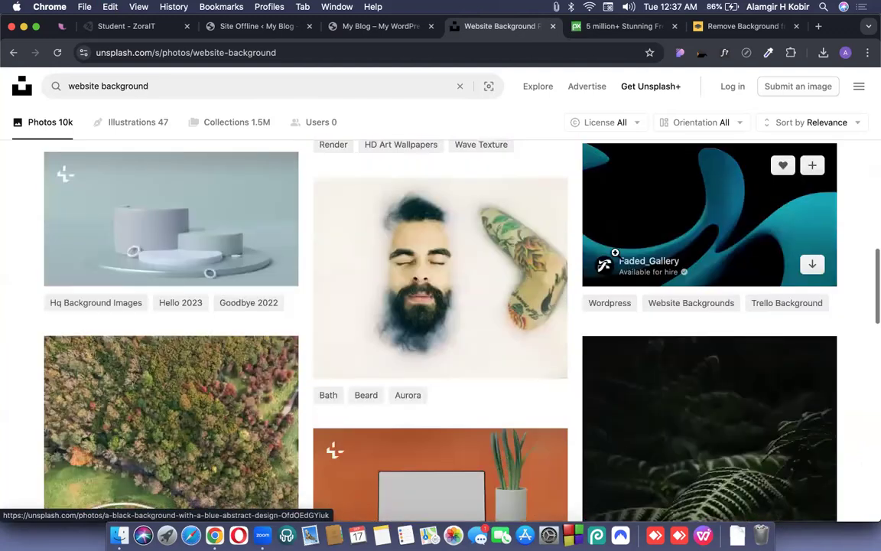
{"action": "scroll", "coordinate": [729, 218], "scroll_direction": "down", "scroll_amount": 2}
{"action": "left_click", "coordinate": [590, 28]}
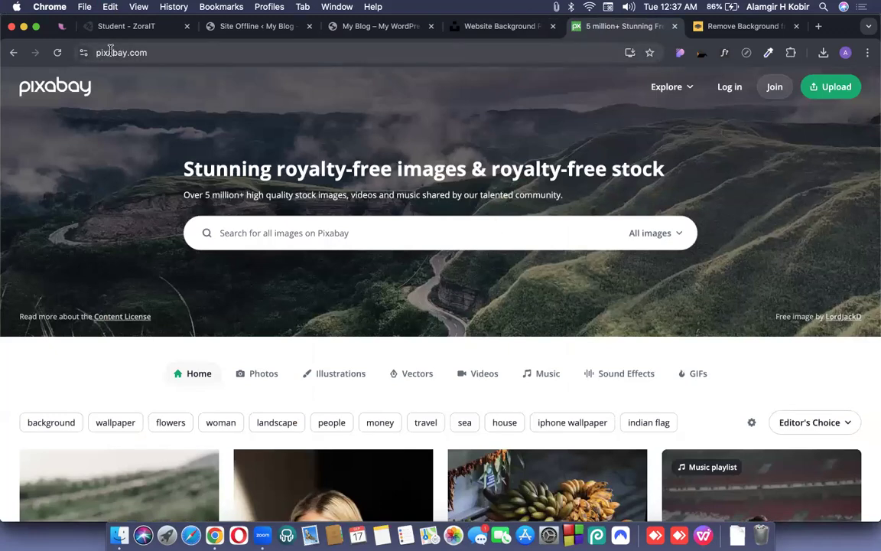
Open the ChatGPT chat app in a new tab via a Google search.
{"action": "key", "text": "super+t"}
{"action": "type", "text": "cha"}
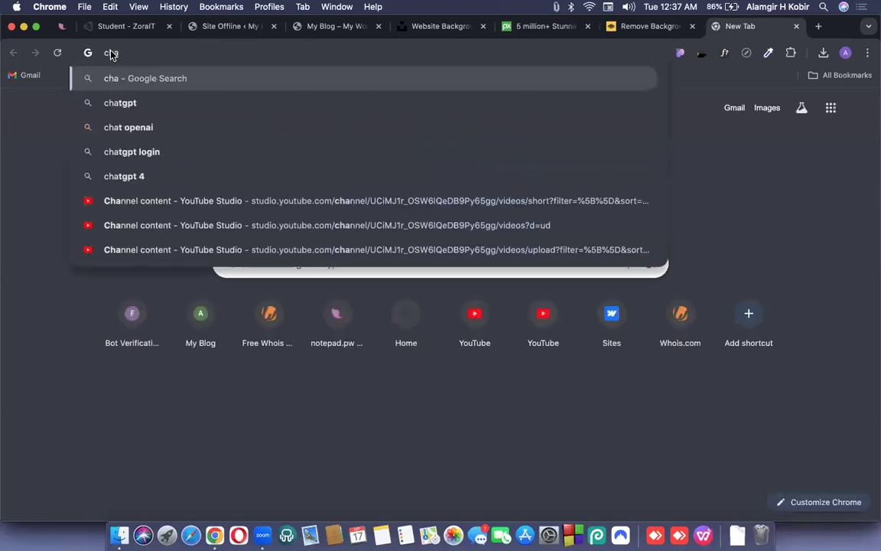
{"action": "key", "text": "Down"}
{"action": "key", "text": "Return"}
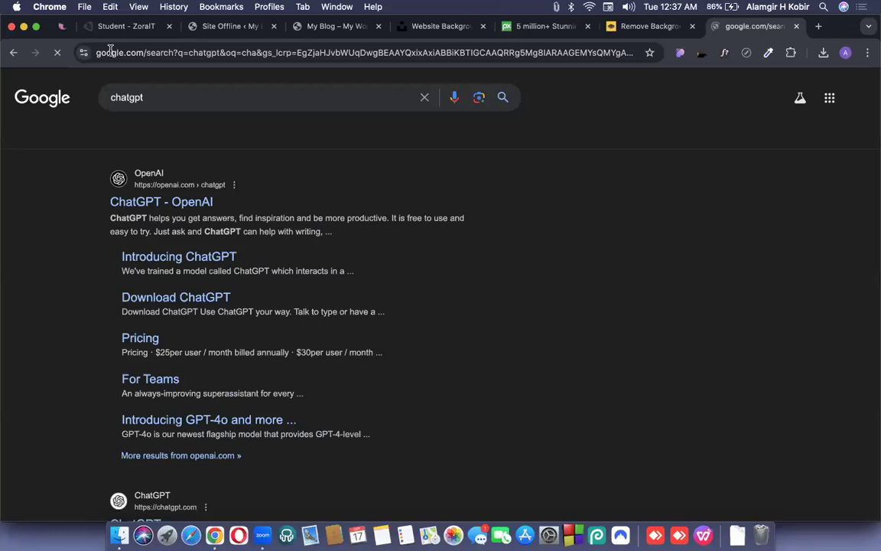
{"action": "left_click", "coordinate": [152, 200]}
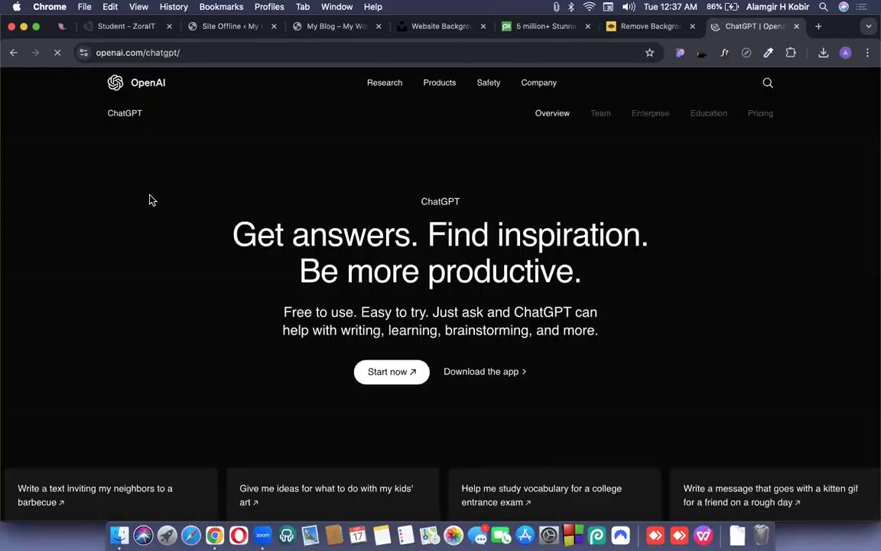
{"action": "left_click", "coordinate": [398, 375]}
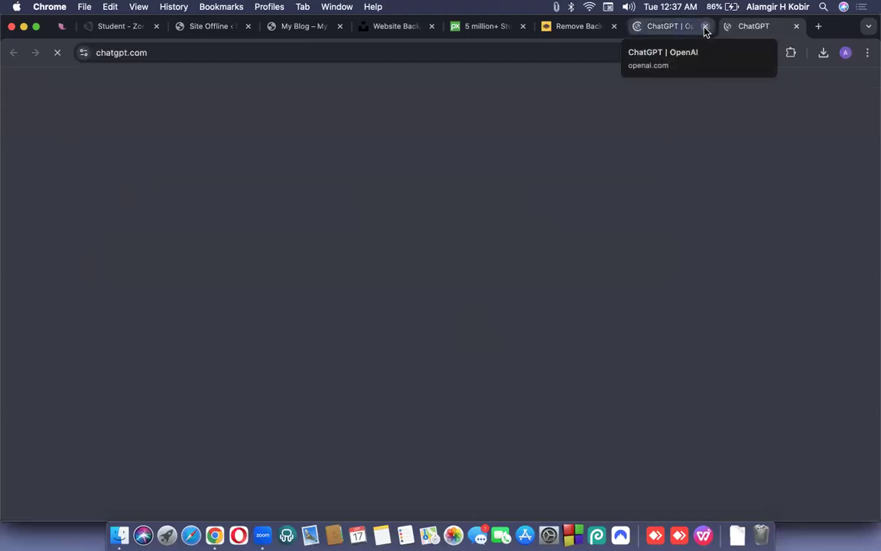
{"action": "left_click", "coordinate": [705, 27]}
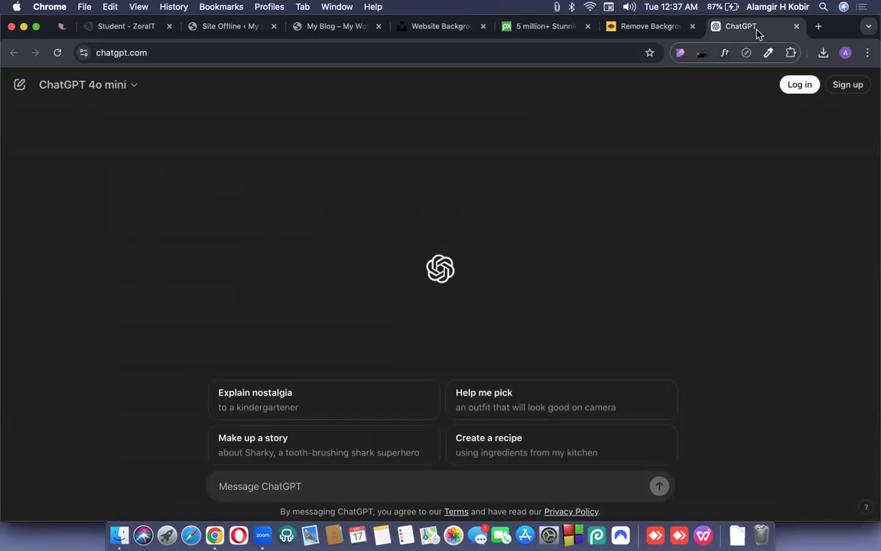
Ask ChatGPT 'give me 5 best website like pixabay'.
{"action": "type", "text": "I"}
{"action": "key", "text": "BackSpace"}
{"action": "type", "text": "give me"}
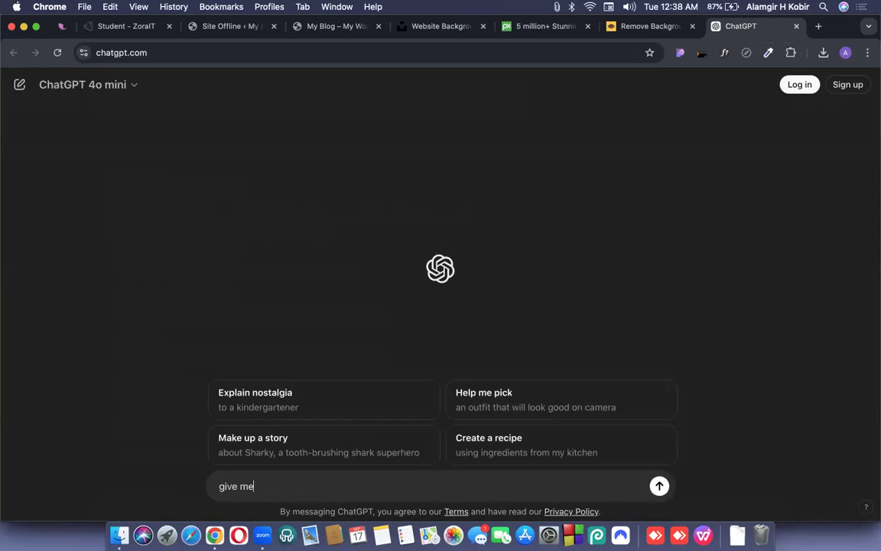
{"action": "type", "text": " 5 best website like pixabay.com"}
{"action": "key", "text": "Return"}
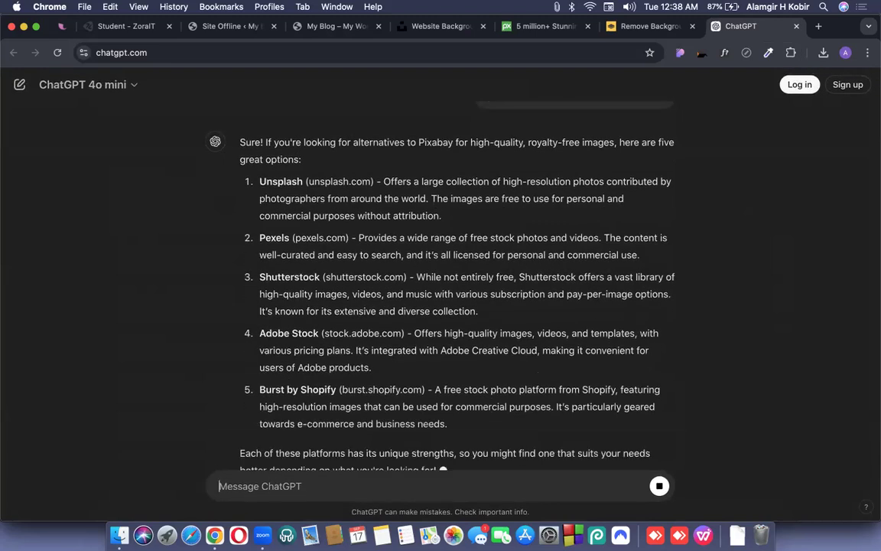
Send the follow-up 'give me free one', then return to the My Blog site.
{"action": "type", "text": "give me fr"}
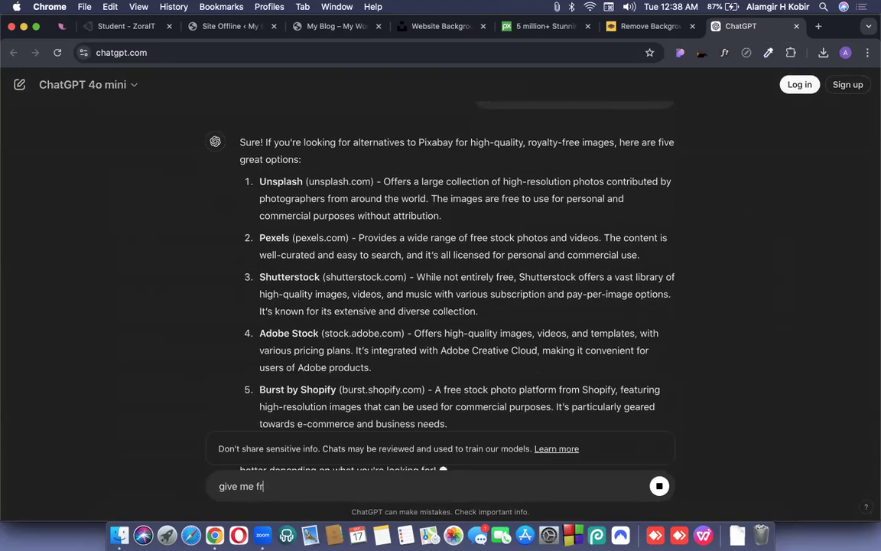
{"action": "type", "text": "ee one"}
{"action": "key", "text": "shift+Return"}
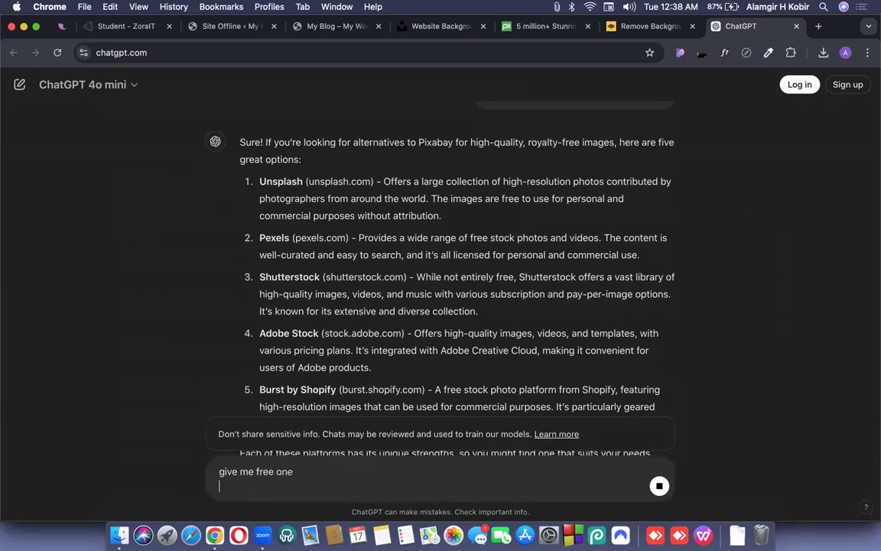
{"action": "left_click", "coordinate": [660, 488]}
{"action": "key", "text": "Return"}
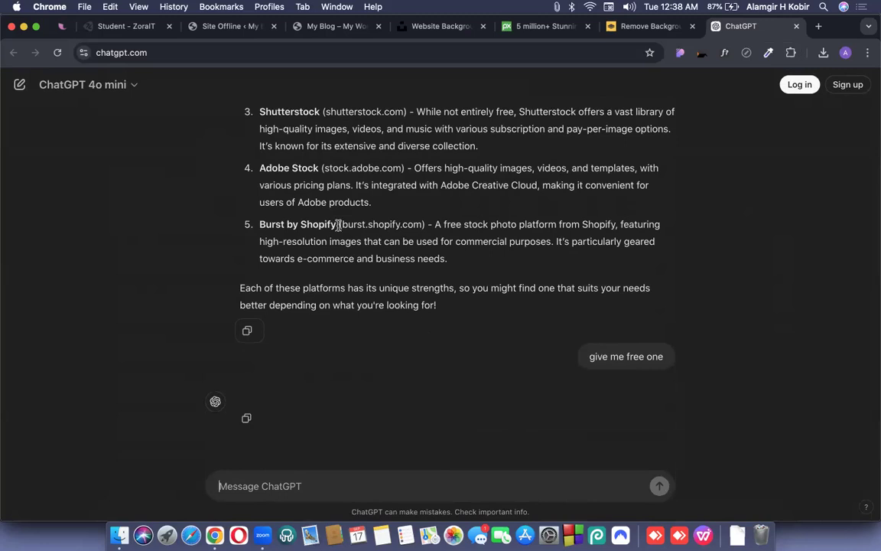
{"action": "left_click", "coordinate": [294, 26]}
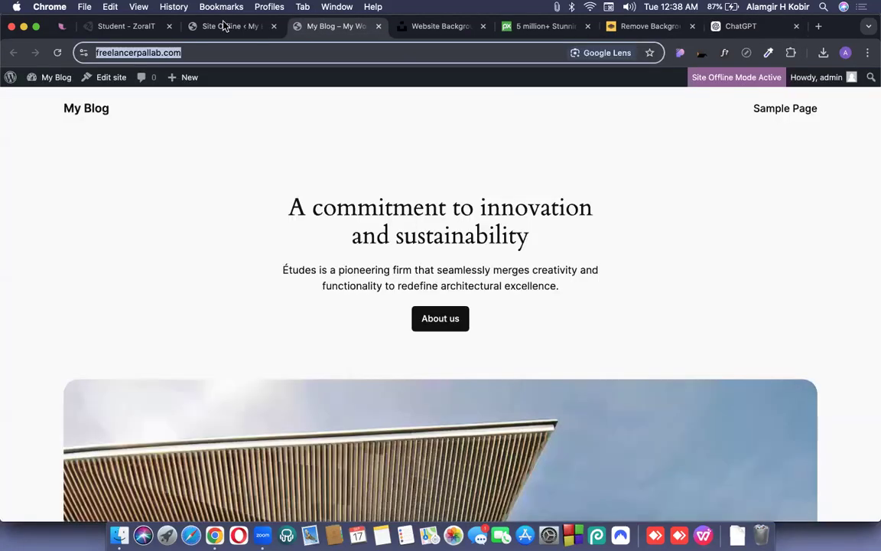
Upload the dark purple gradient screenshot and insert it as the Site Offline Background Image.
{"action": "left_click", "coordinate": [224, 26]}
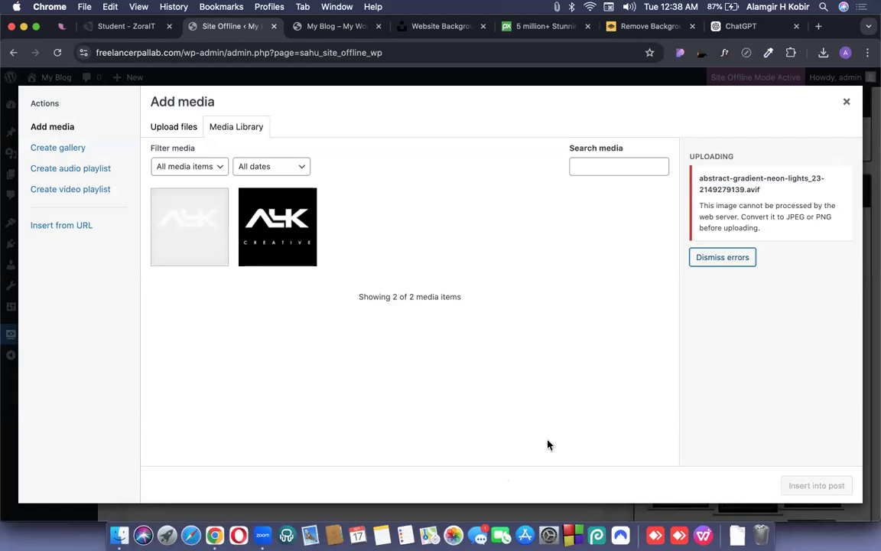
{"action": "key", "text": "super+Tab"}
{"action": "left_click_drag", "start_coordinate": [306, 121], "coordinate": [537, 247]}
{"action": "left_click_drag", "start_coordinate": [838, 487], "coordinate": [845, 447]}
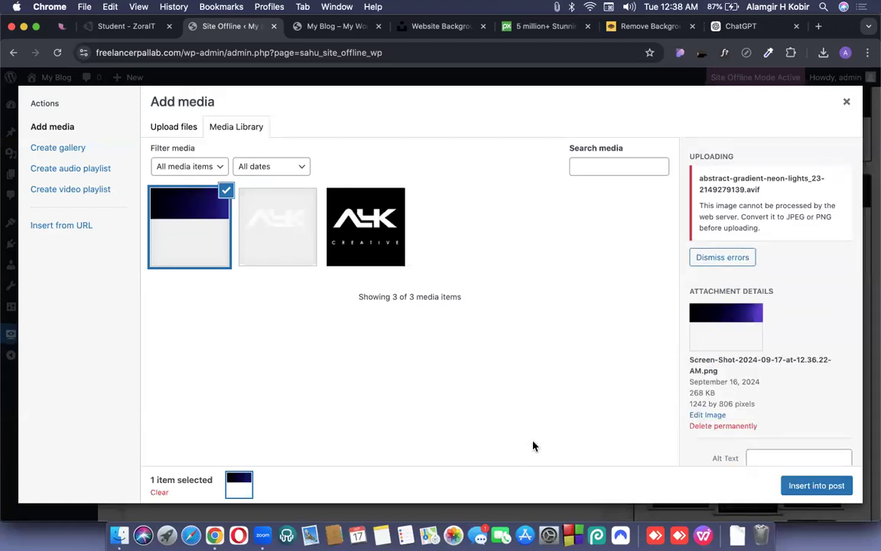
{"action": "left_click", "coordinate": [815, 494]}
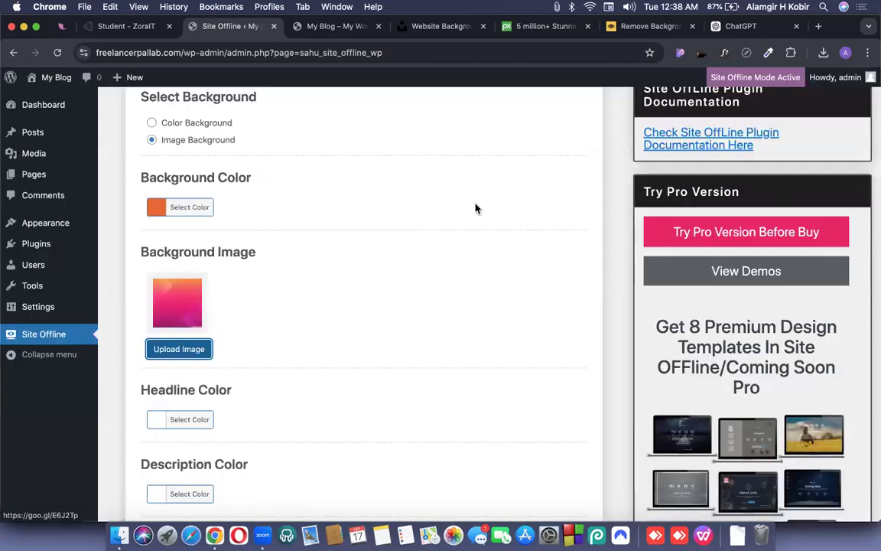
{"action": "scroll", "coordinate": [349, 308], "scroll_direction": "down", "scroll_amount": 1}
{"action": "scroll", "coordinate": [349, 308], "scroll_direction": "down", "scroll_amount": 3}
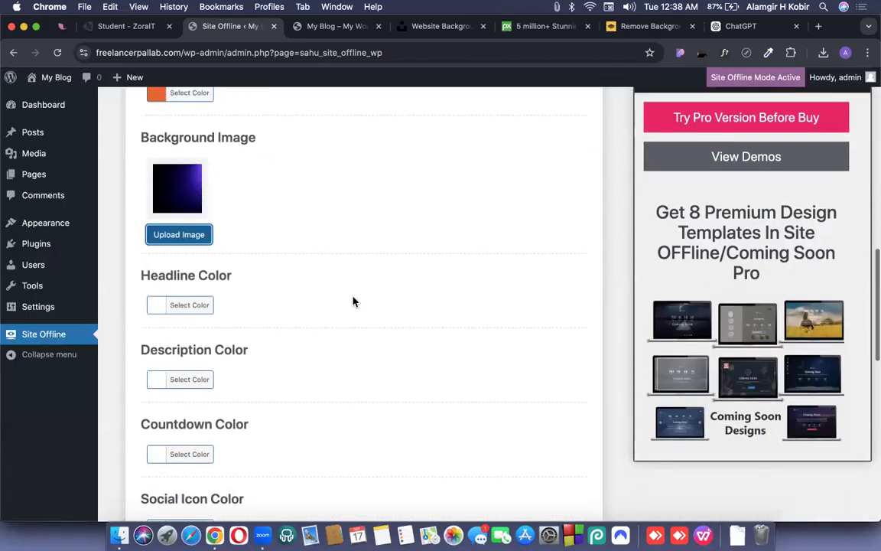
{"action": "scroll", "coordinate": [353, 302], "scroll_direction": "down", "scroll_amount": 10}
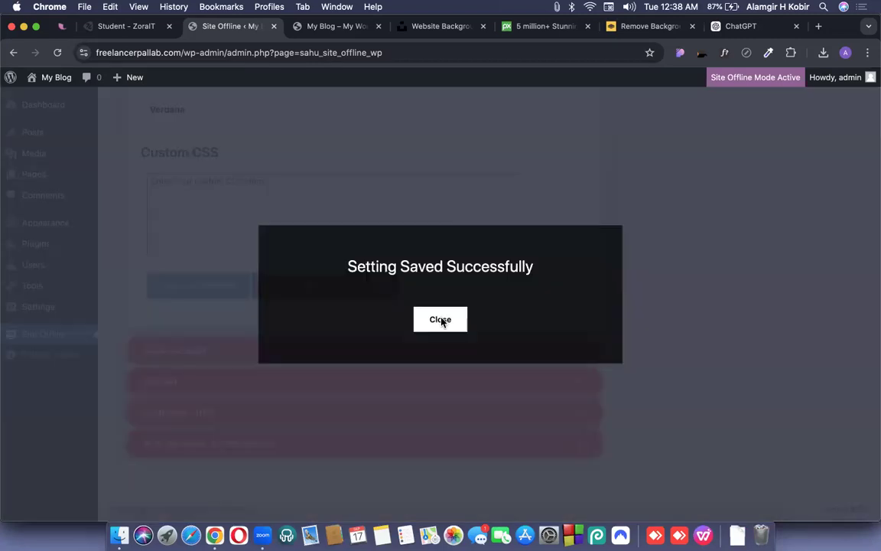
Save the background setting and reload the coming-soon page to preview the purple gradient.
{"action": "left_click", "coordinate": [441, 318]}
{"action": "key", "text": "ctrl+Up"}
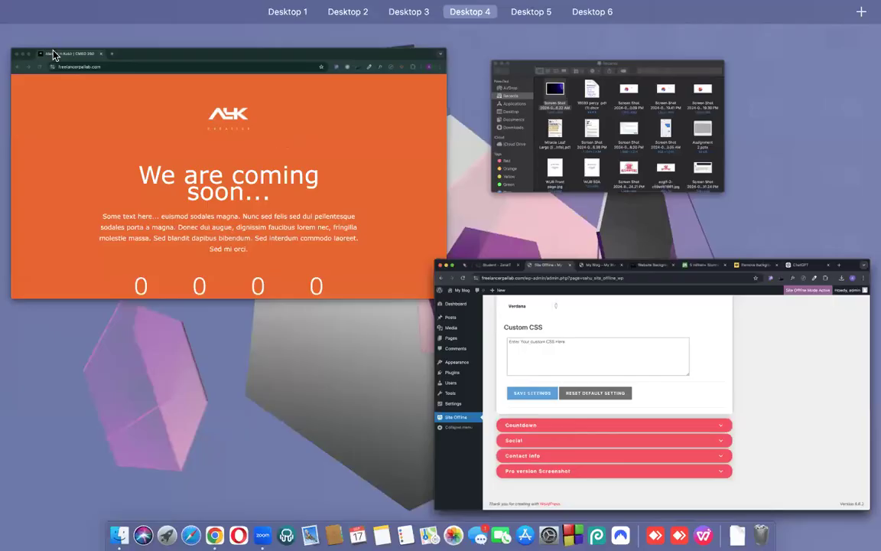
{"action": "left_click", "coordinate": [54, 54]}
{"action": "left_click", "coordinate": [56, 53]}
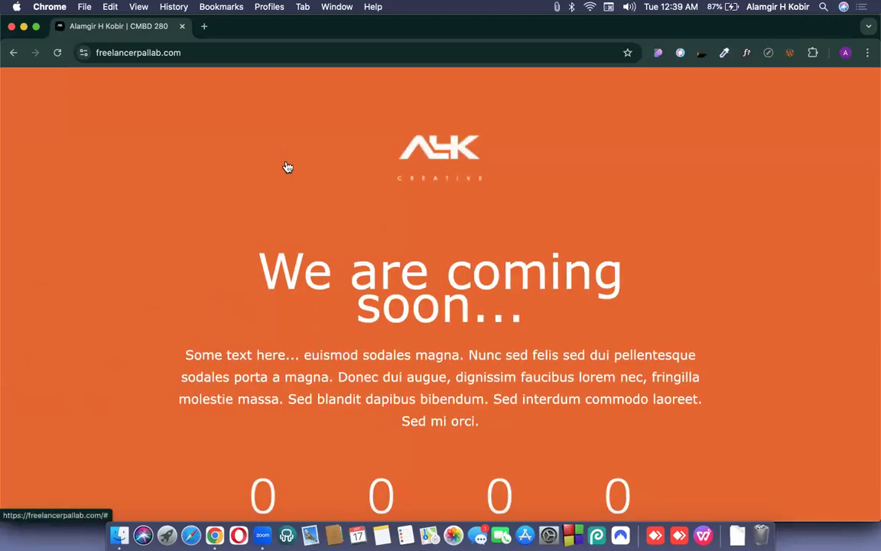
{"action": "scroll", "coordinate": [286, 161], "scroll_direction": "down", "scroll_amount": 3}
{"action": "scroll", "coordinate": [285, 161], "scroll_direction": "up", "scroll_amount": 3}
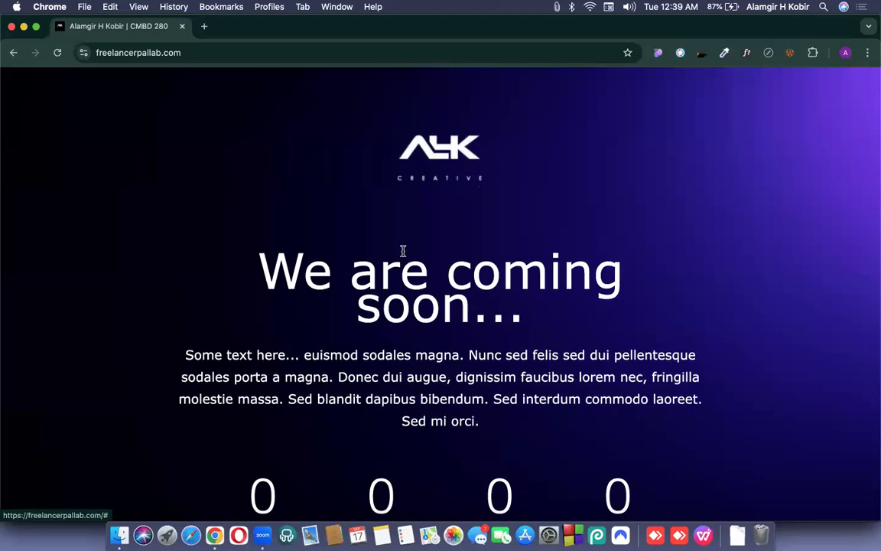
{"action": "scroll", "coordinate": [403, 255], "scroll_direction": "down", "scroll_amount": 5}
{"action": "scroll", "coordinate": [405, 257], "scroll_direction": "up", "scroll_amount": 5}
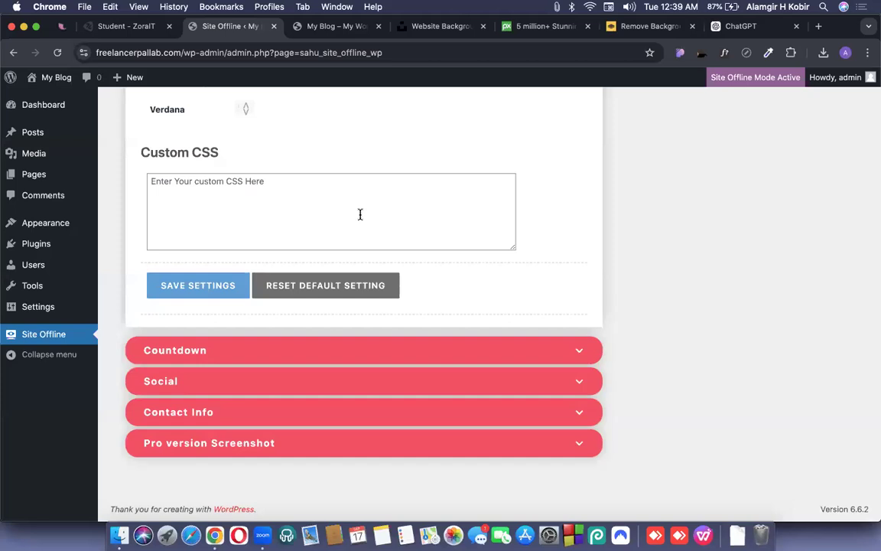
{"action": "scroll", "coordinate": [360, 214], "scroll_direction": "up", "scroll_amount": 10}
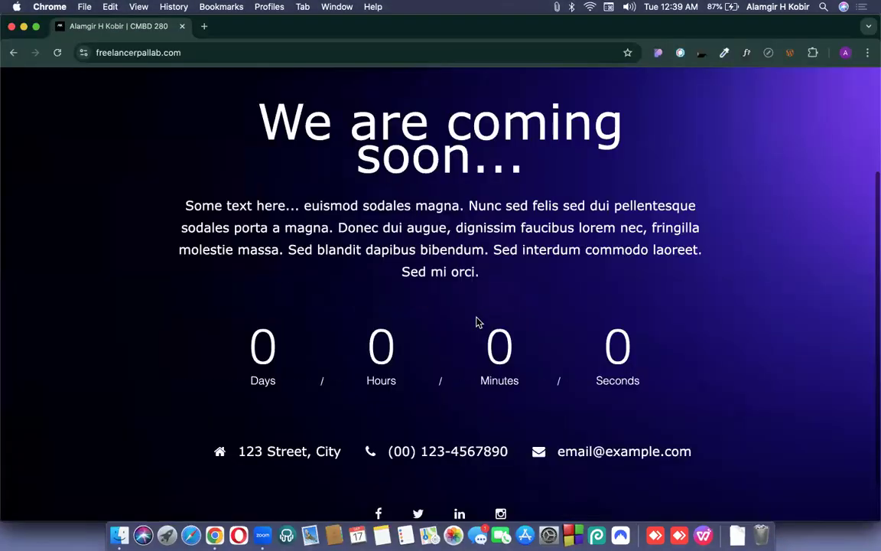
{"action": "key", "text": "ctrl+Up"}
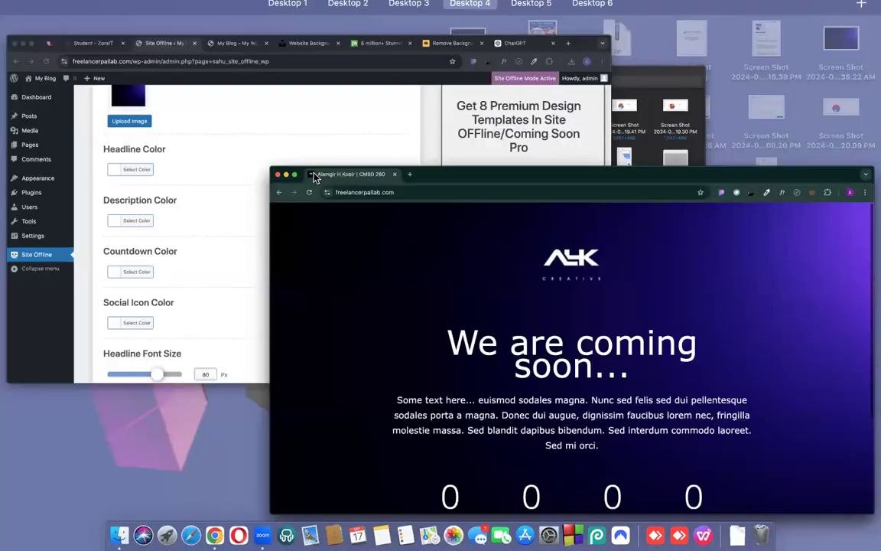
Set the headline colour to purple and the description colour to green.
{"action": "left_click", "coordinate": [198, 242]}
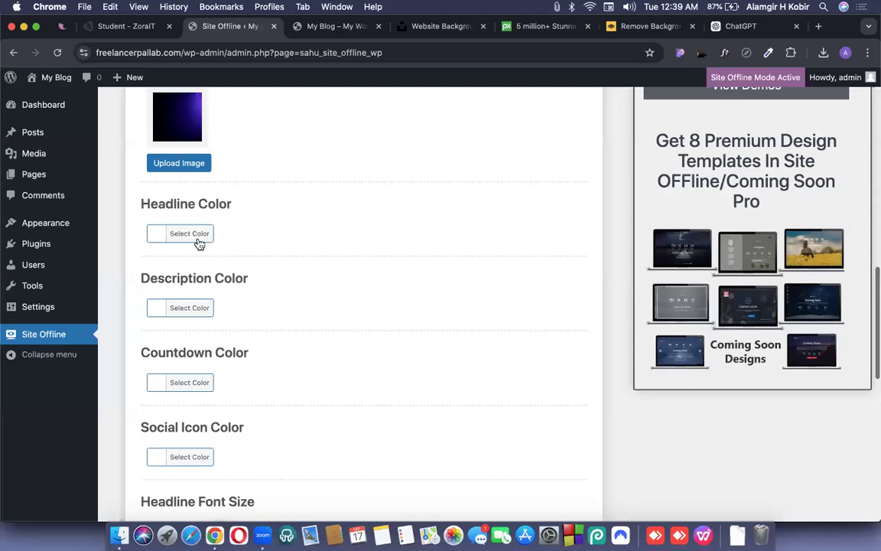
{"action": "left_click", "coordinate": [197, 236]}
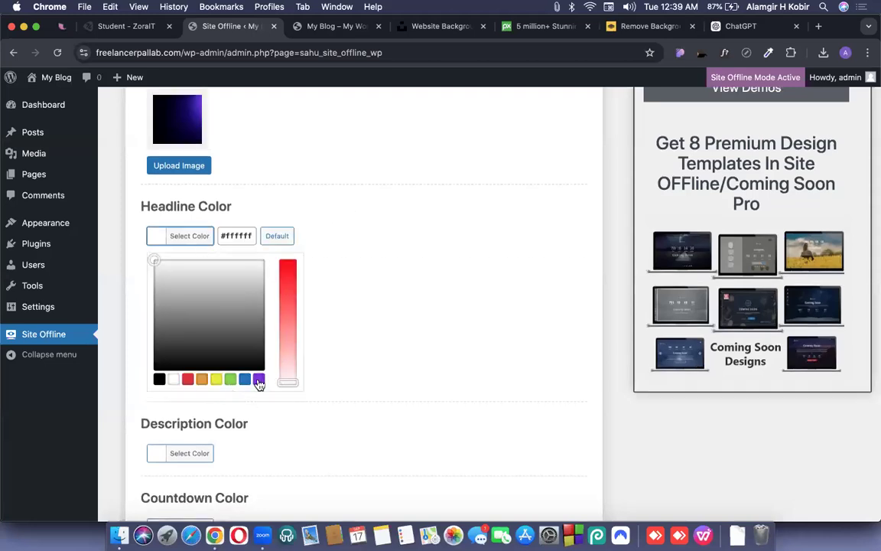
{"action": "left_click", "coordinate": [259, 379]}
{"action": "left_click", "coordinate": [358, 289]}
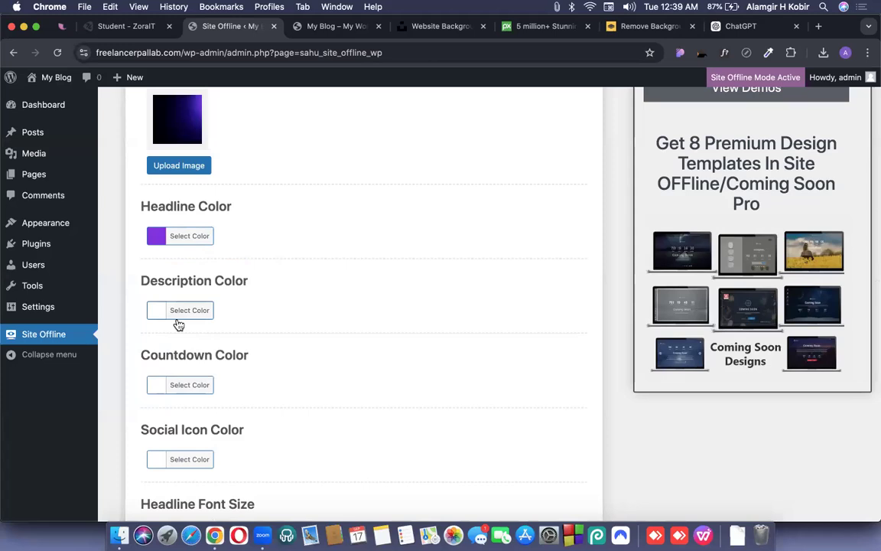
{"action": "left_click", "coordinate": [180, 314]}
{"action": "left_click", "coordinate": [230, 453]}
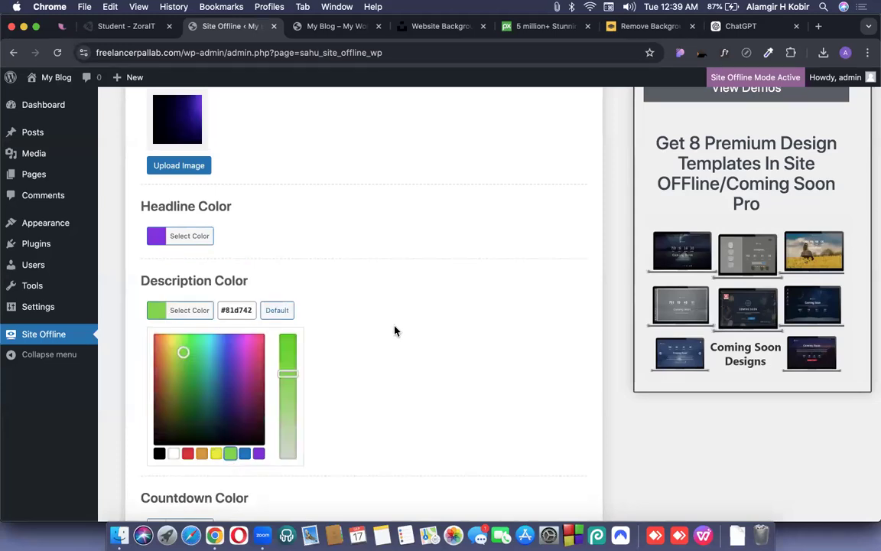
{"action": "left_click", "coordinate": [395, 330]}
Make the countdown yellow and the social icons red, then save the settings.
{"action": "scroll", "coordinate": [282, 345], "scroll_direction": "down", "scroll_amount": 2}
{"action": "left_click", "coordinate": [190, 333]}
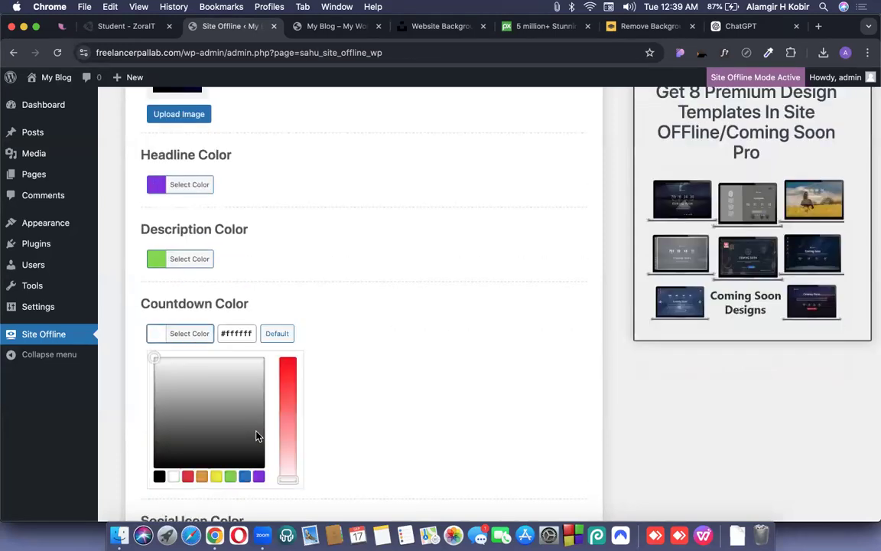
{"action": "scroll", "coordinate": [257, 436], "scroll_direction": "down", "scroll_amount": 2}
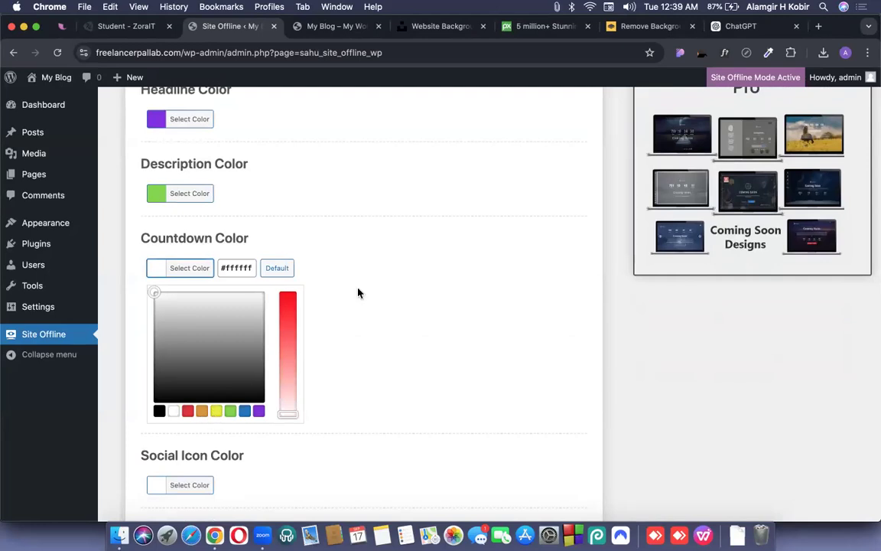
{"action": "left_click", "coordinate": [215, 410]}
{"action": "left_click", "coordinate": [358, 291]}
{"action": "left_click", "coordinate": [188, 345]}
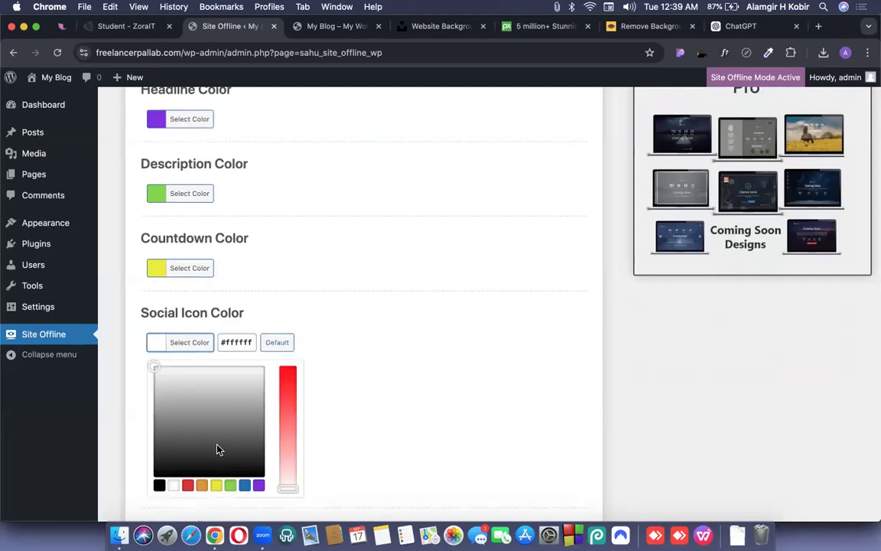
{"action": "scroll", "coordinate": [217, 450], "scroll_direction": "down", "scroll_amount": 2}
{"action": "left_click", "coordinate": [189, 454]}
{"action": "left_click", "coordinate": [429, 270]}
{"action": "scroll", "coordinate": [430, 271], "scroll_direction": "down", "scroll_amount": 1}
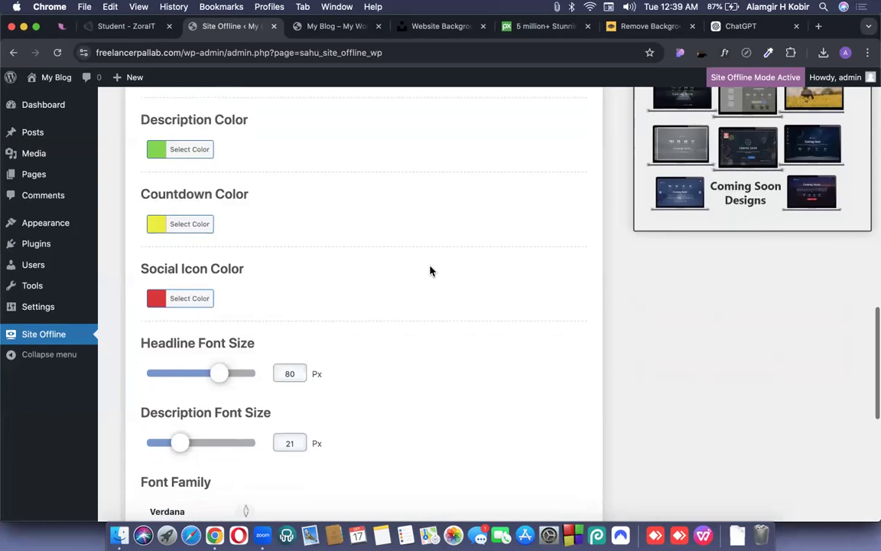
{"action": "scroll", "coordinate": [429, 270], "scroll_direction": "down", "scroll_amount": 9}
{"action": "left_click", "coordinate": [203, 398]}
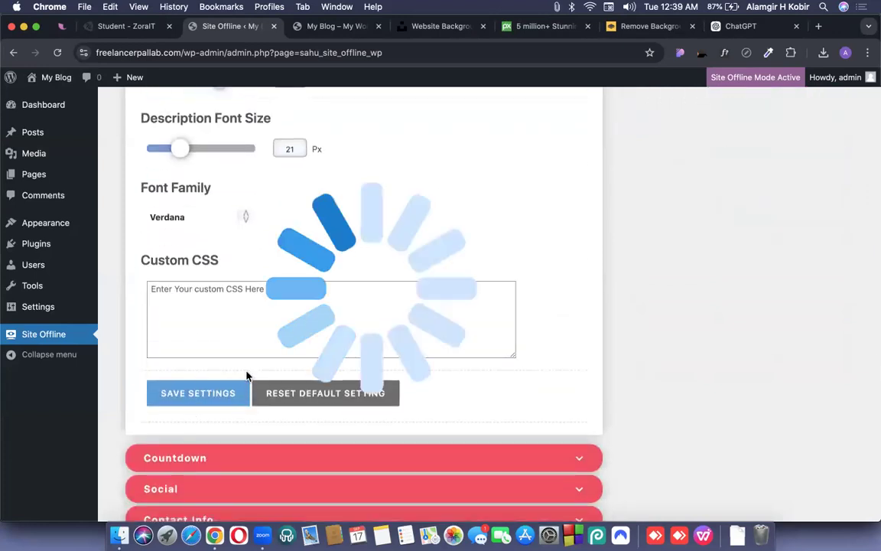
{"action": "key", "text": "ctrl+Up"}
Reload the coming-soon page to check the new colours.
{"action": "left_click", "coordinate": [55, 61]}
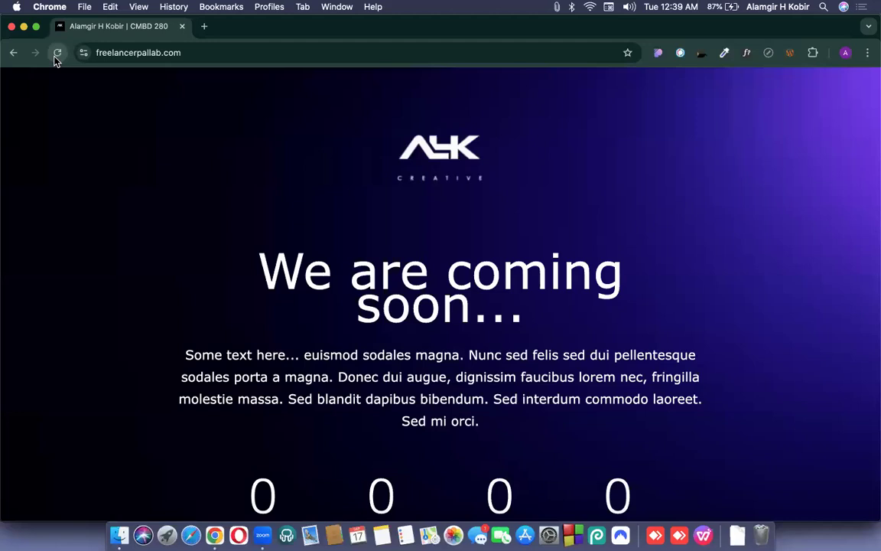
{"action": "key", "text": "super+r"}
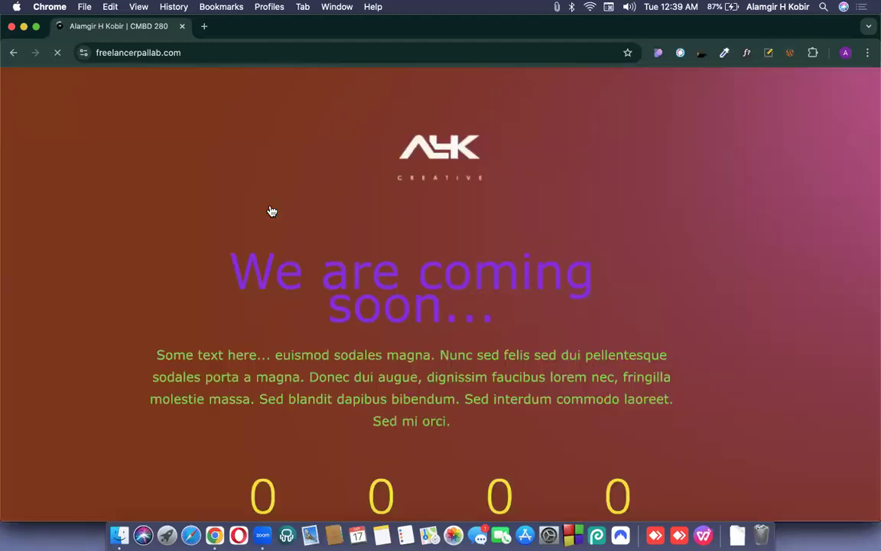
{"action": "scroll", "coordinate": [270, 204], "scroll_direction": "down", "scroll_amount": 2}
{"action": "scroll", "coordinate": [270, 204], "scroll_direction": "down", "scroll_amount": 3}
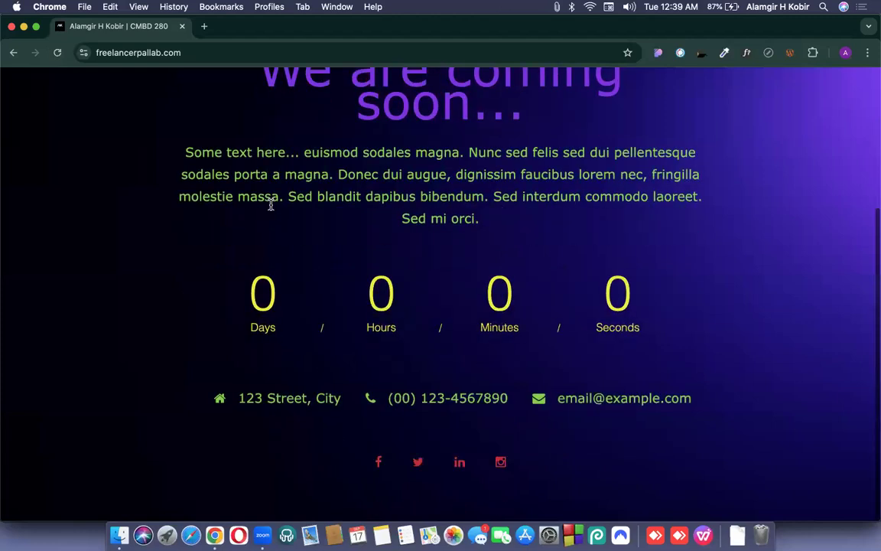
{"action": "scroll", "coordinate": [271, 208], "scroll_direction": "up", "scroll_amount": 5}
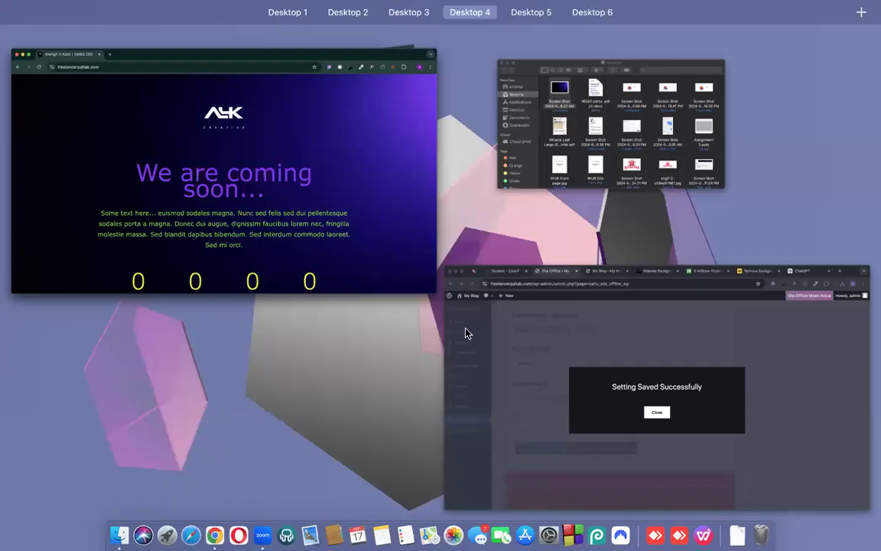
Lower the Headline Font Size slider from 80 to 60 px.
{"action": "left_click", "coordinate": [464, 331]}
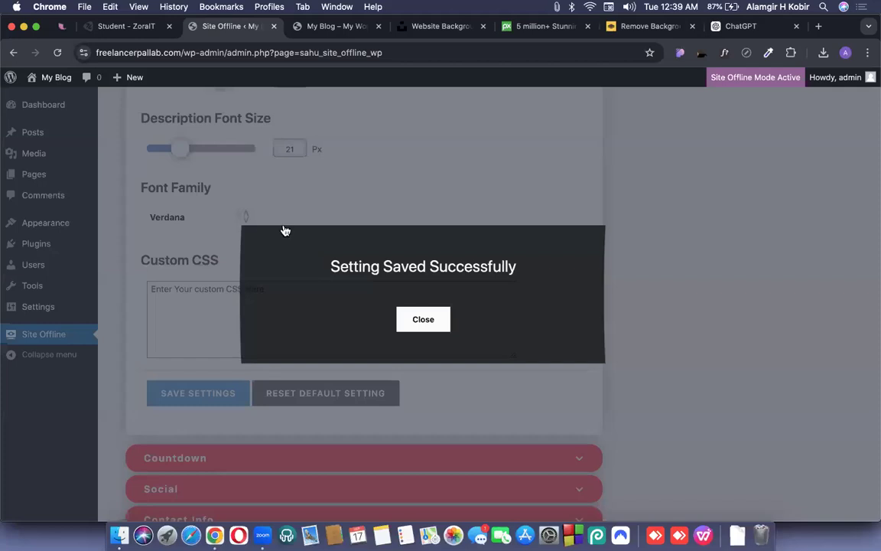
{"action": "key", "text": "super+grave"}
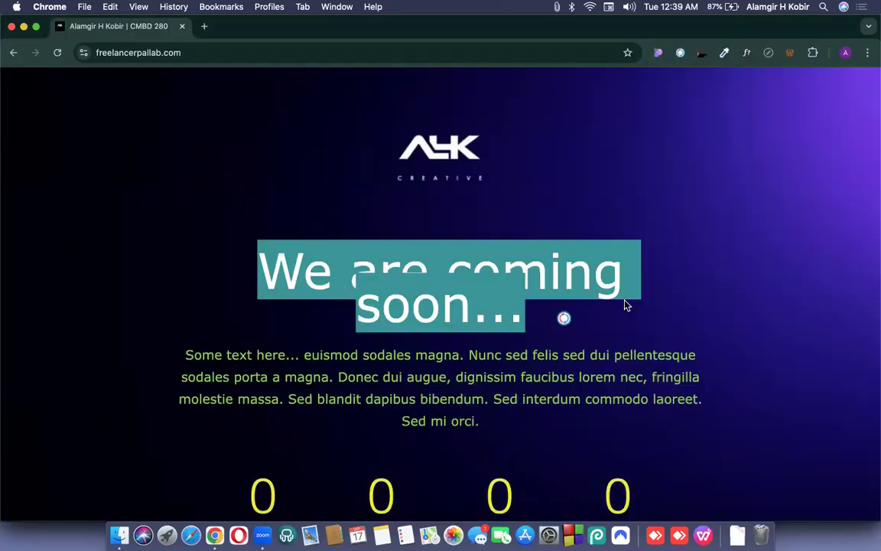
{"action": "key", "text": "ctrl+Up"}
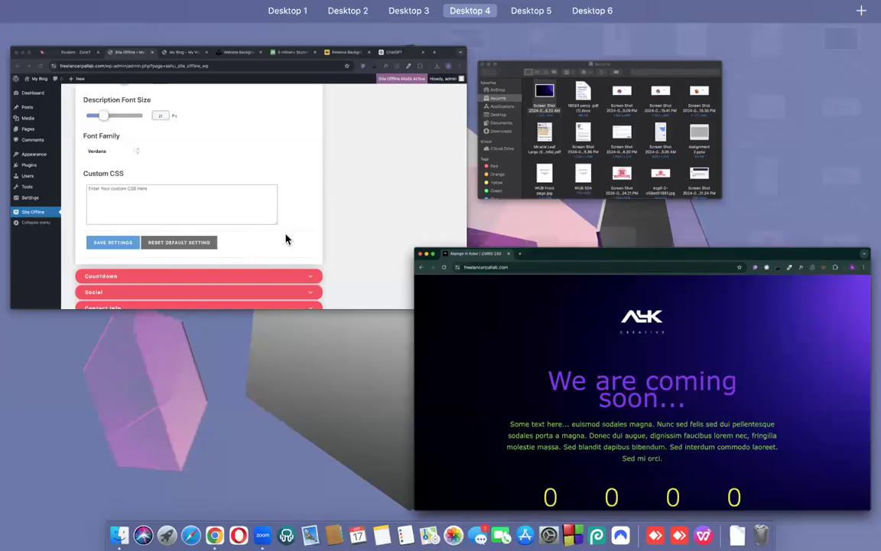
{"action": "left_click", "coordinate": [286, 239]}
{"action": "left_click_drag", "start_coordinate": [218, 260], "coordinate": [196, 261]}
{"action": "scroll", "coordinate": [196, 262], "scroll_direction": "down", "scroll_amount": 3}
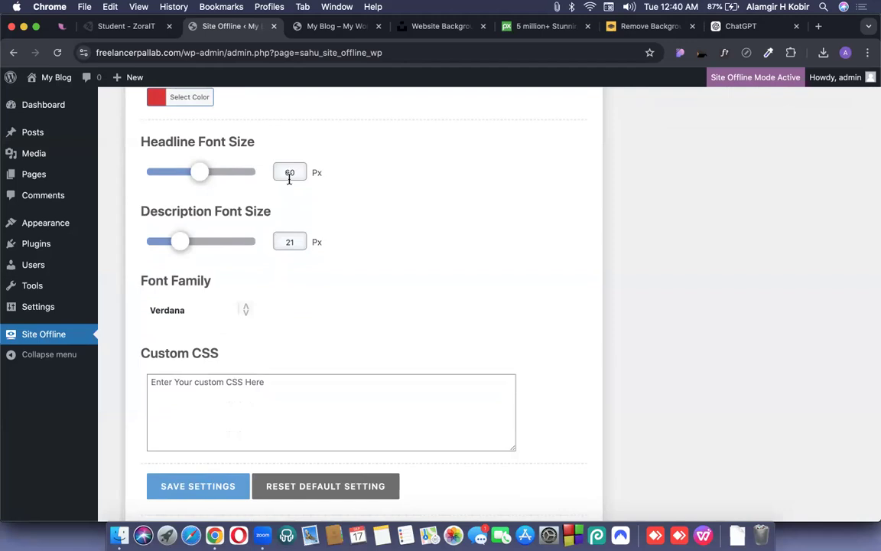
Use WhatFont to read the Unsplash heading's font, system-ui 700 at 28px, then exit WhatFont.
{"action": "left_click", "coordinate": [416, 27]}
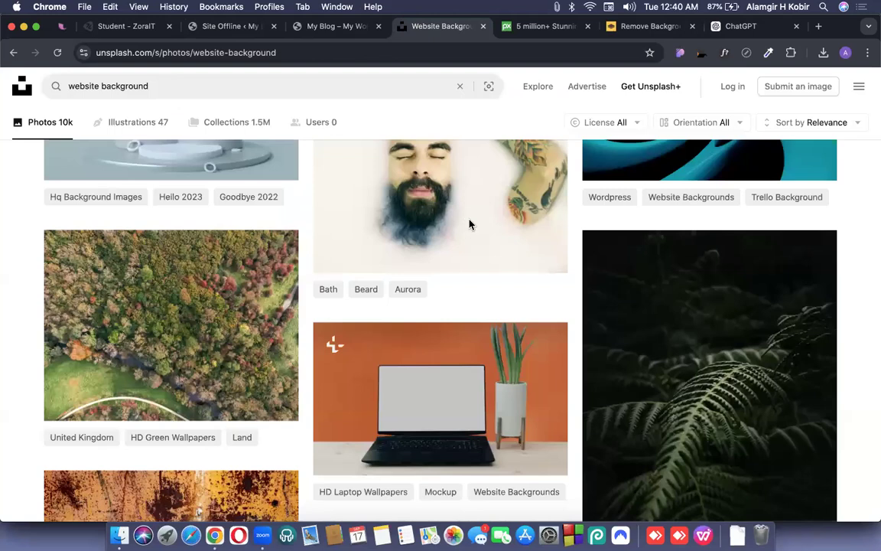
{"action": "scroll", "coordinate": [469, 224], "scroll_direction": "up", "scroll_amount": 15}
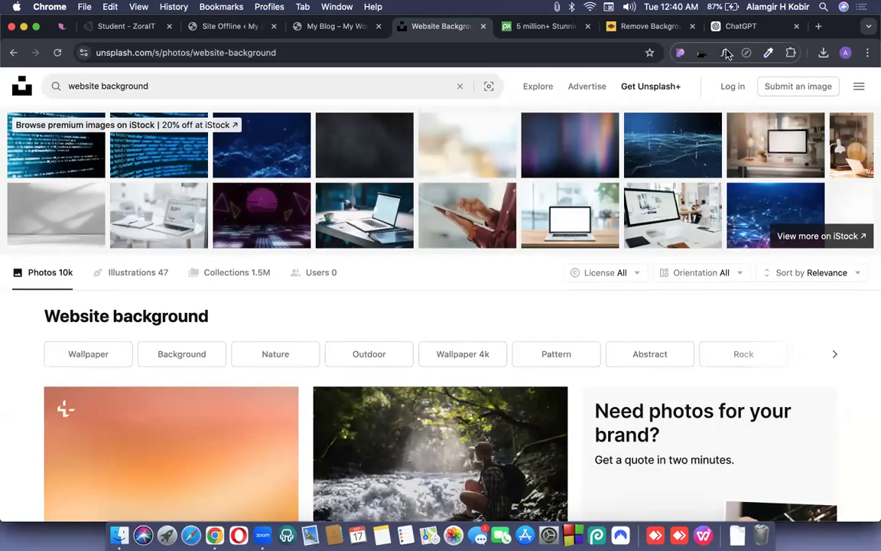
{"action": "left_click", "coordinate": [179, 313]}
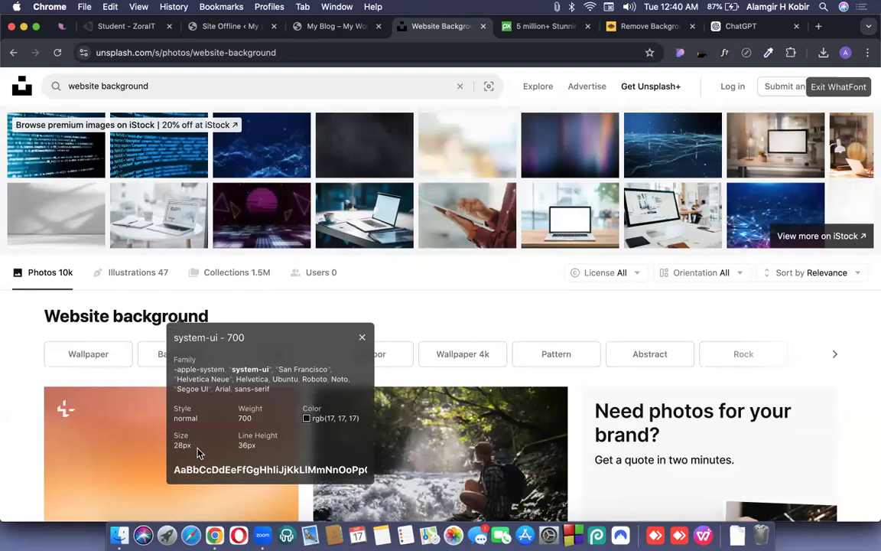
{"action": "double_click", "coordinate": [176, 445]}
{"action": "scroll", "coordinate": [177, 445], "scroll_direction": "up", "scroll_amount": 5}
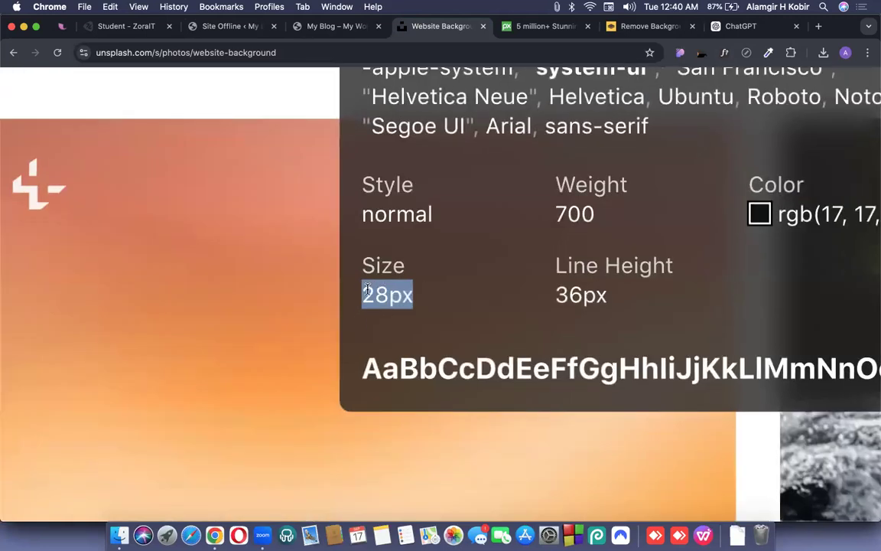
{"action": "scroll", "coordinate": [368, 291], "scroll_direction": "down", "scroll_amount": 5}
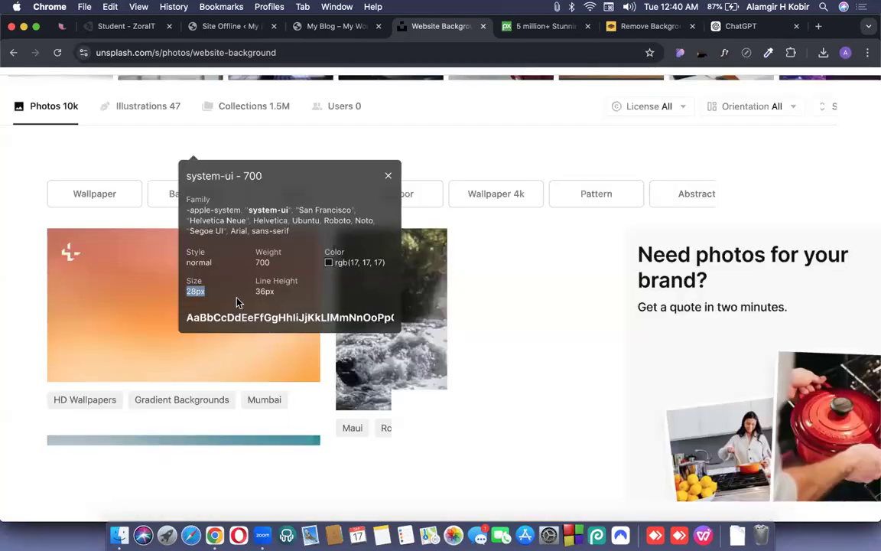
{"action": "scroll", "coordinate": [245, 285], "scroll_direction": "up", "scroll_amount": 3}
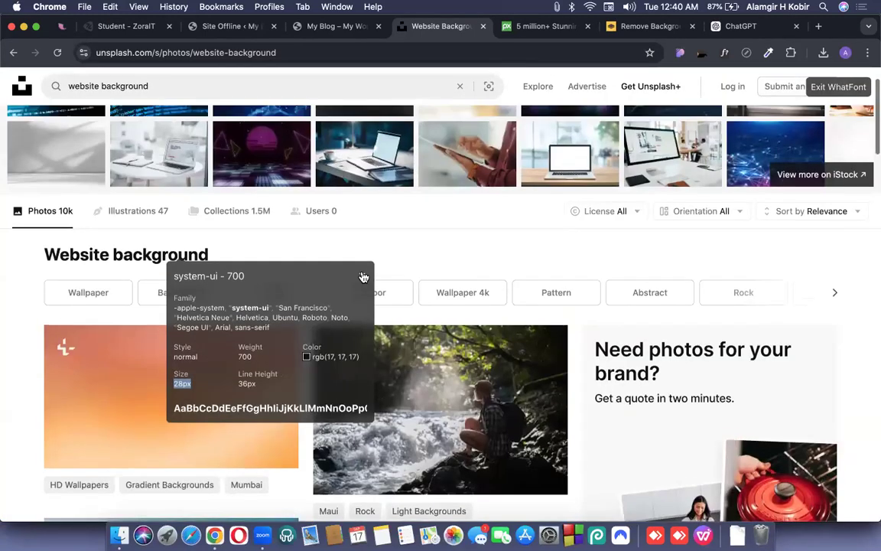
{"action": "left_click", "coordinate": [363, 277]}
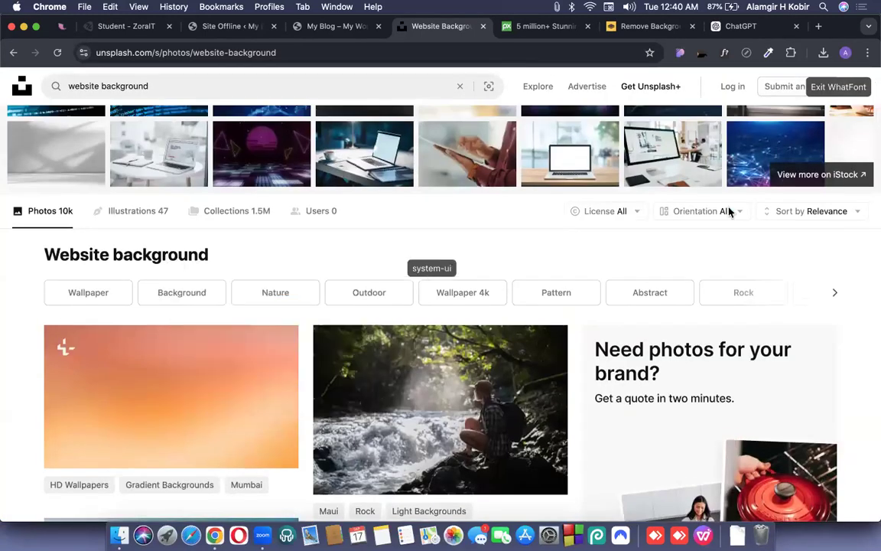
{"action": "left_click", "coordinate": [838, 87]}
{"action": "scroll", "coordinate": [411, 353], "scroll_direction": "up", "scroll_amount": 2}
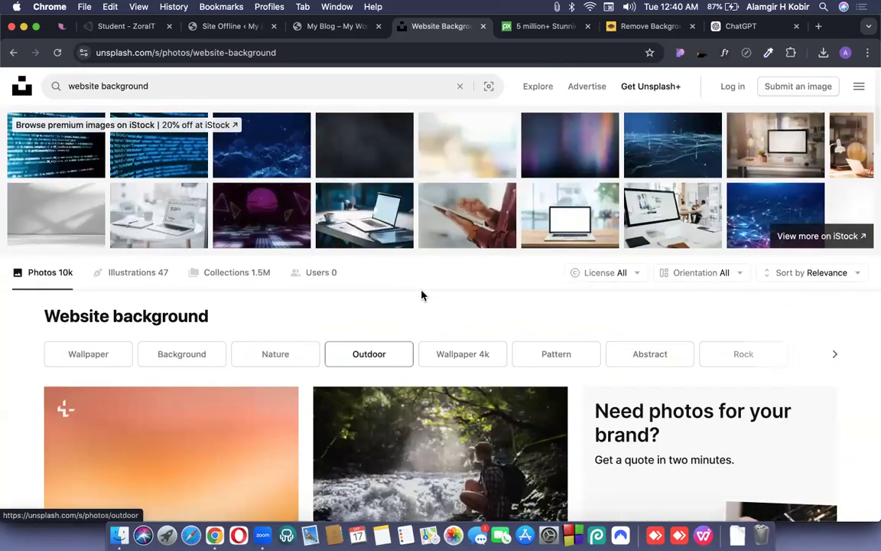
Raise the Description Font Size to 22 px and save the design settings.
{"action": "left_click", "coordinate": [222, 36]}
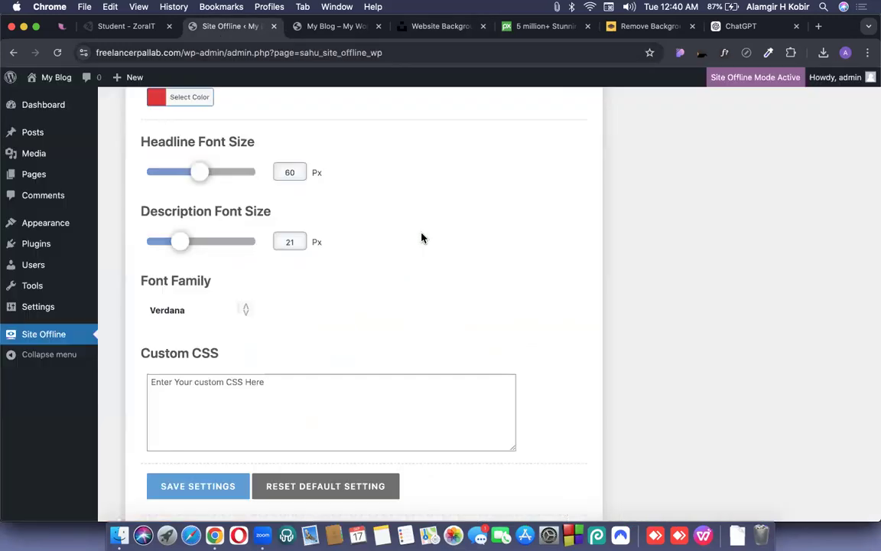
{"action": "scroll", "coordinate": [422, 238], "scroll_direction": "down", "scroll_amount": 1}
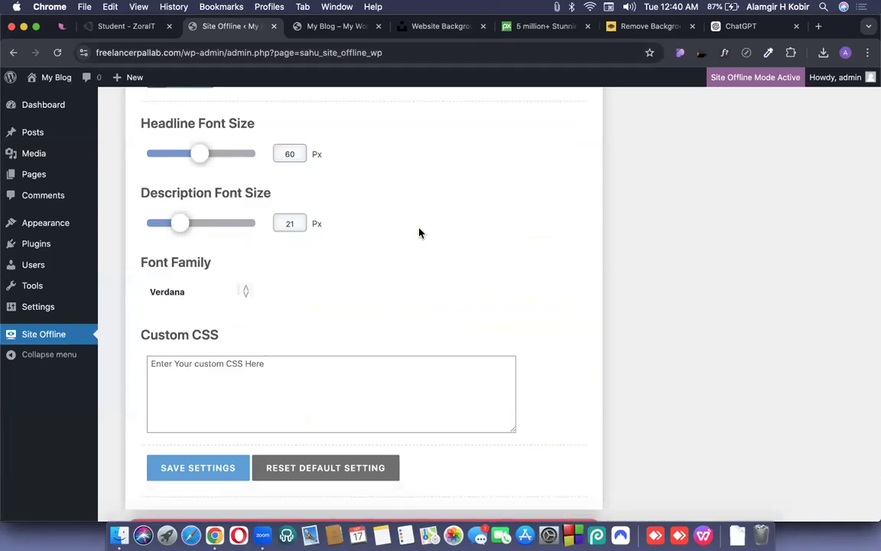
{"action": "left_click", "coordinate": [182, 224]}
{"action": "scroll", "coordinate": [375, 264], "scroll_direction": "down", "scroll_amount": 2}
{"action": "left_click", "coordinate": [226, 422]}
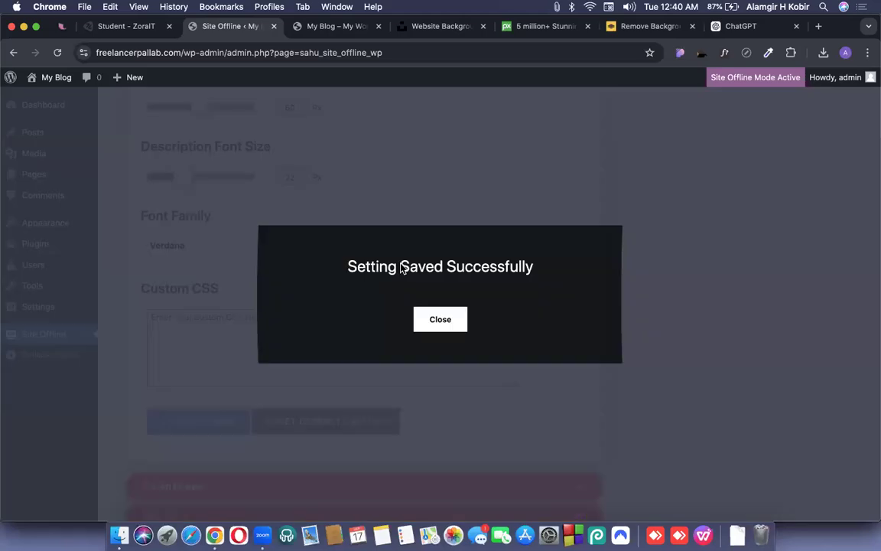
Reload the coming-soon page to preview the larger description text.
{"action": "key", "text": "ctrl+Up"}
{"action": "left_click", "coordinate": [54, 50]}
{"action": "left_click", "coordinate": [57, 52]}
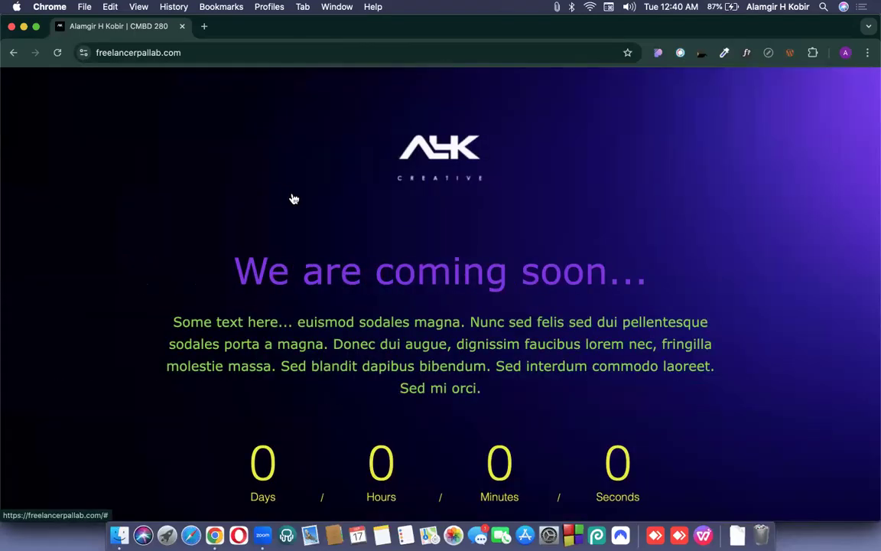
{"action": "scroll", "coordinate": [405, 289], "scroll_direction": "down", "scroll_amount": 5}
{"action": "scroll", "coordinate": [405, 291], "scroll_direction": "up", "scroll_amount": 5}
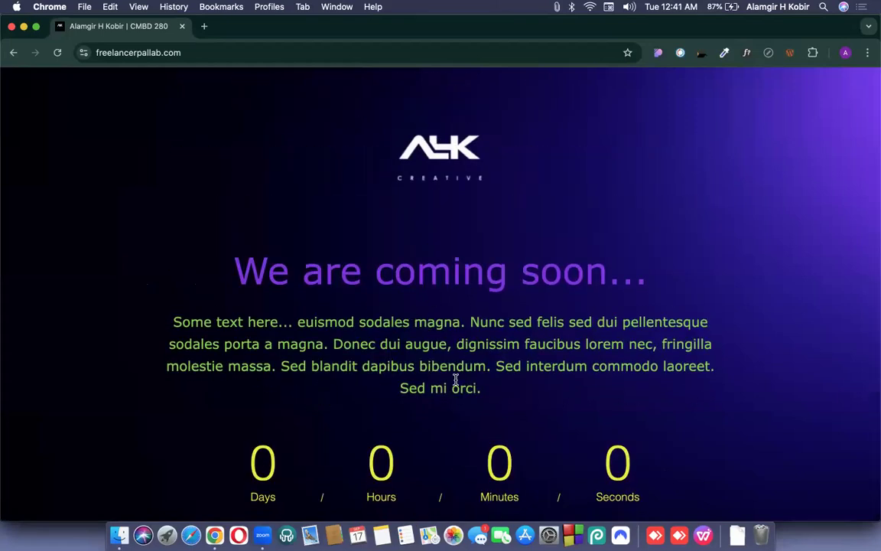
{"action": "scroll", "coordinate": [457, 383], "scroll_direction": "down", "scroll_amount": 5}
{"action": "scroll", "coordinate": [457, 384], "scroll_direction": "up", "scroll_amount": 5}
Change the Font Family from Verdana to Georgia and save.
{"action": "key", "text": "ctrl+Up"}
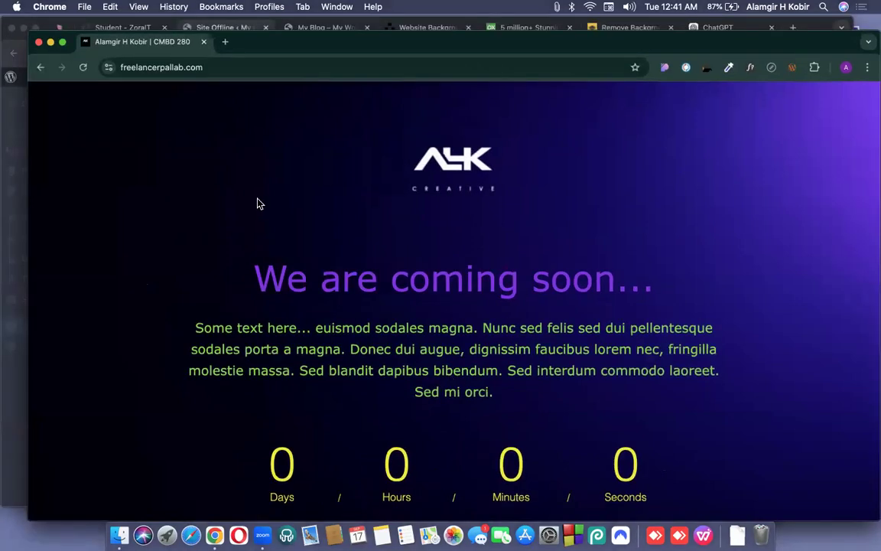
{"action": "left_click", "coordinate": [441, 304]}
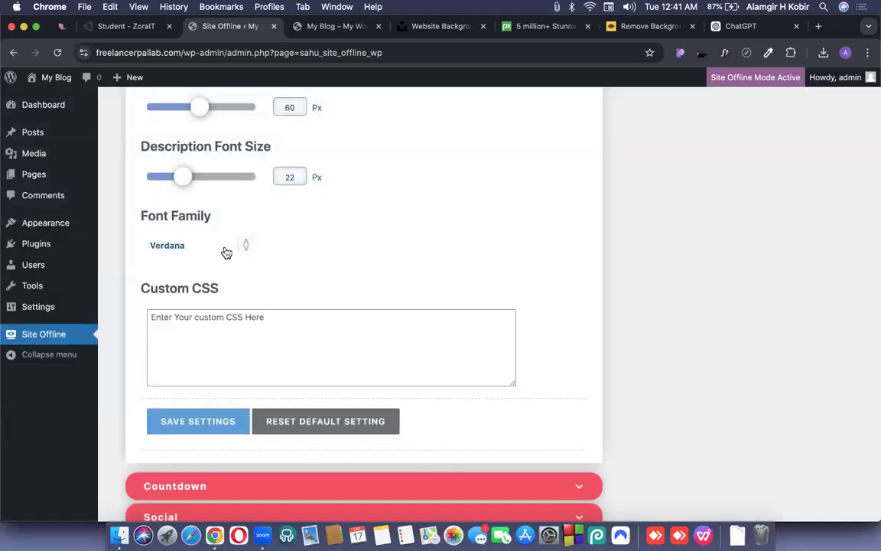
{"action": "left_click", "coordinate": [227, 252]}
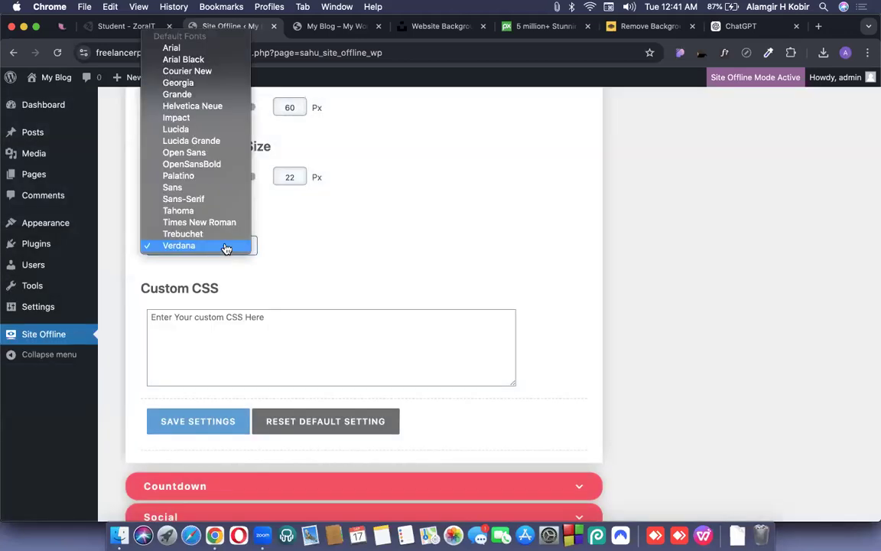
{"action": "left_click", "coordinate": [178, 82]}
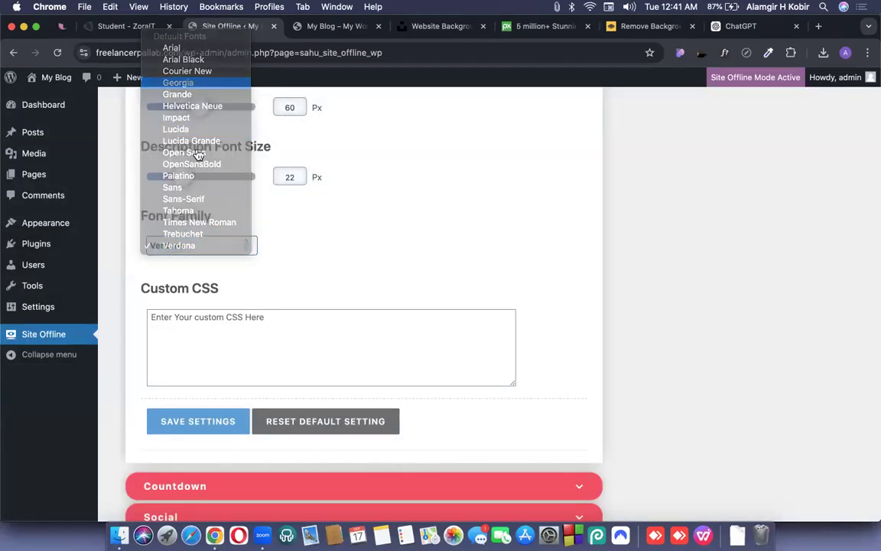
{"action": "left_click", "coordinate": [217, 427]}
Reload the coming-soon page to see the Georgia font, then dismiss the settings-saved message.
{"action": "key", "text": "ctrl+Up"}
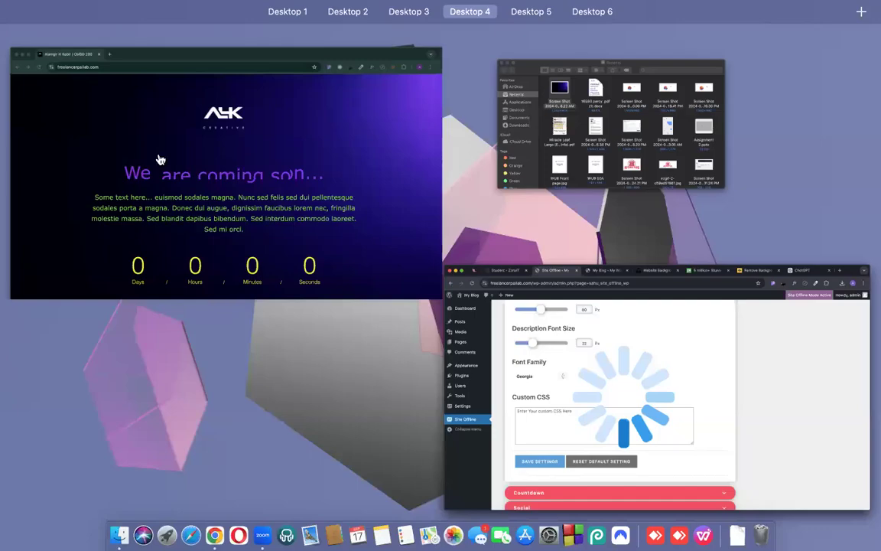
{"action": "left_click", "coordinate": [142, 141]}
{"action": "left_click", "coordinate": [58, 52]}
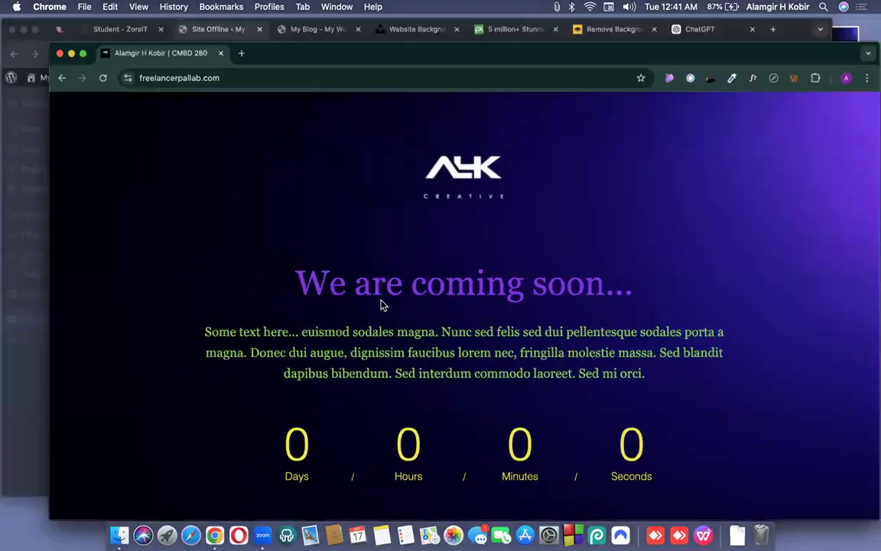
{"action": "key", "text": "super+grave"}
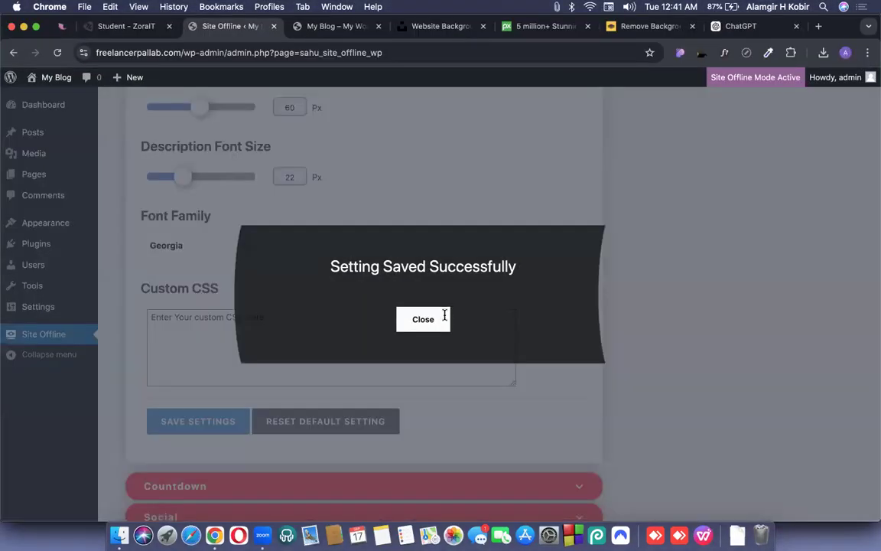
{"action": "left_click", "coordinate": [446, 319]}
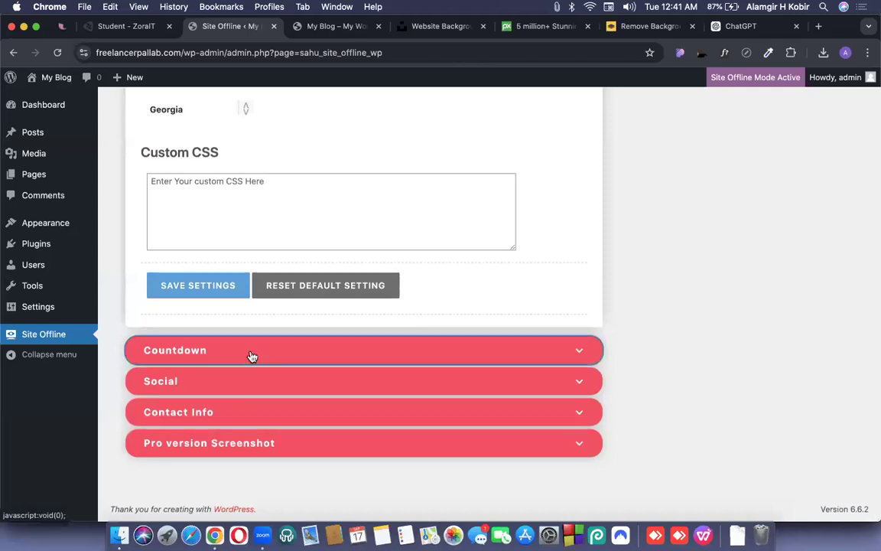
Expand the Countdown settings and check the coming-soon page before returning to WordPress.
{"action": "left_click", "coordinate": [253, 354]}
{"action": "scroll", "coordinate": [301, 320], "scroll_direction": "up", "scroll_amount": 3}
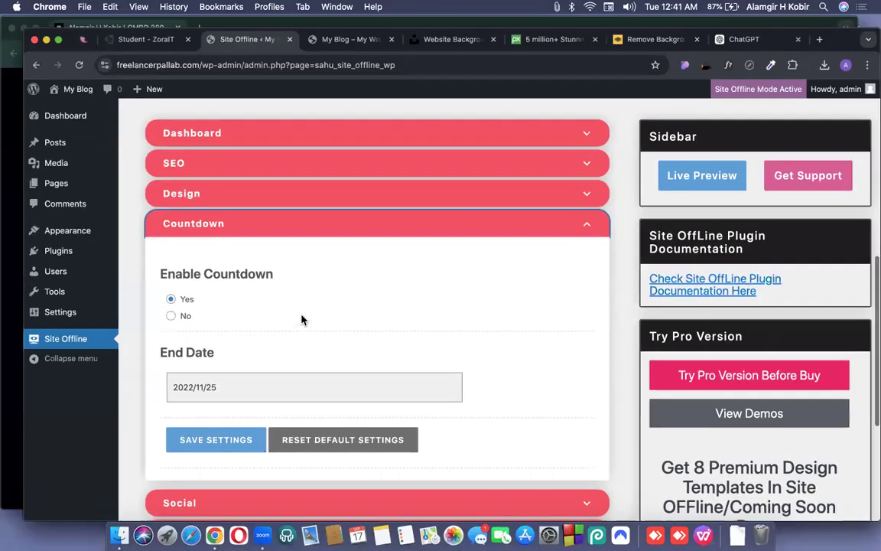
{"action": "key", "text": "super+grave"}
{"action": "key", "text": "super+a"}
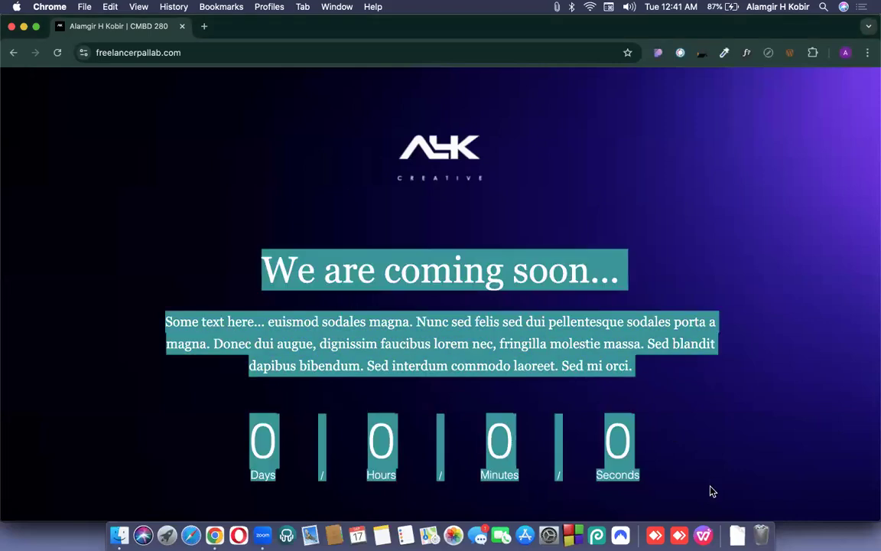
{"action": "left_click", "coordinate": [718, 418]}
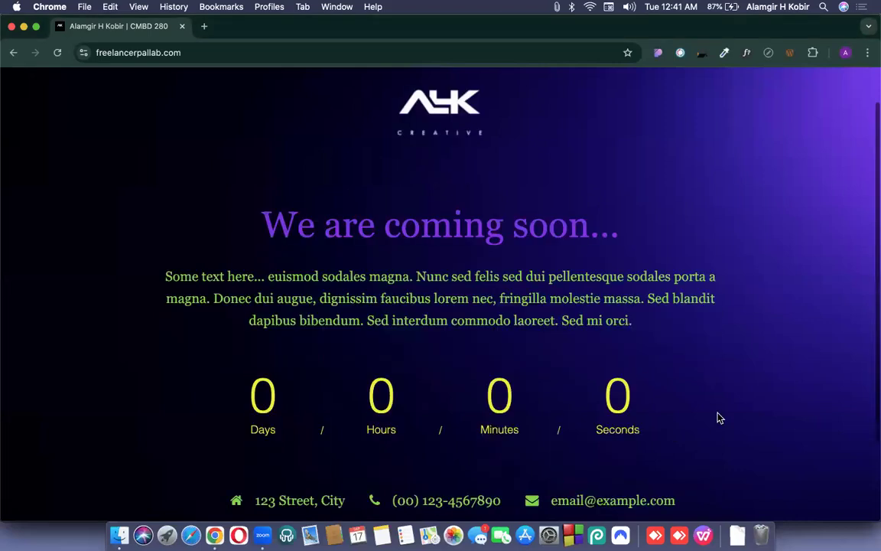
{"action": "key", "text": "ctrl+alt+BackSpace"}
{"action": "key", "text": "super+grave"}
{"action": "key", "text": "ctrl+alt+Return"}
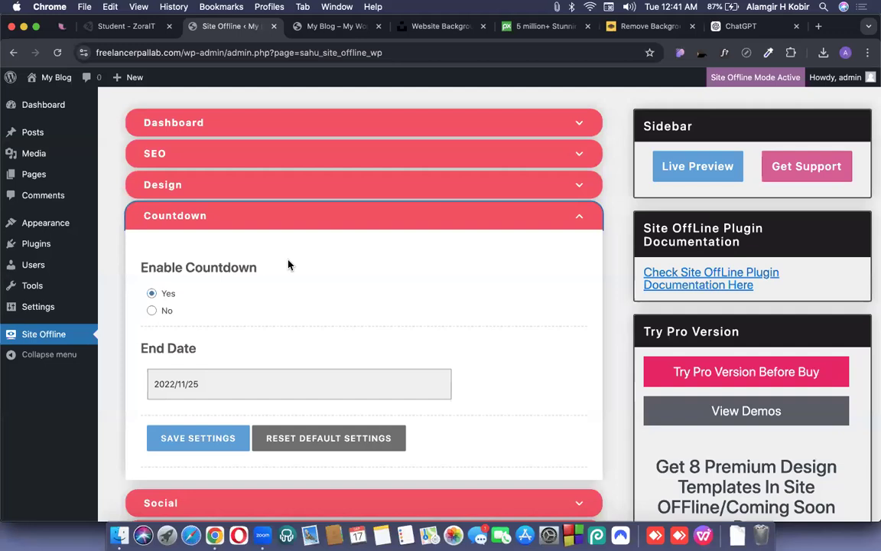
{"action": "scroll", "coordinate": [288, 264], "scroll_direction": "down", "scroll_amount": 2}
{"action": "scroll", "coordinate": [289, 264], "scroll_direction": "up", "scroll_amount": 2}
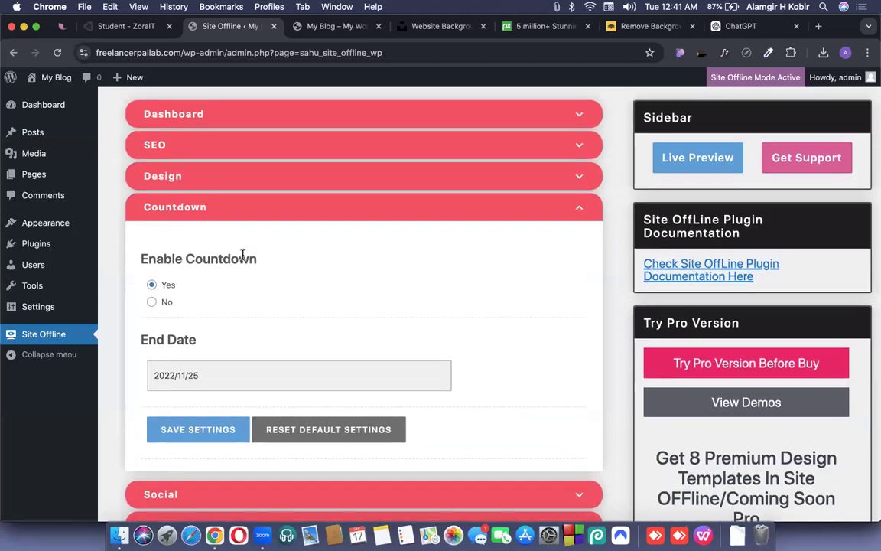
{"action": "scroll", "coordinate": [271, 283], "scroll_direction": "down", "scroll_amount": 2}
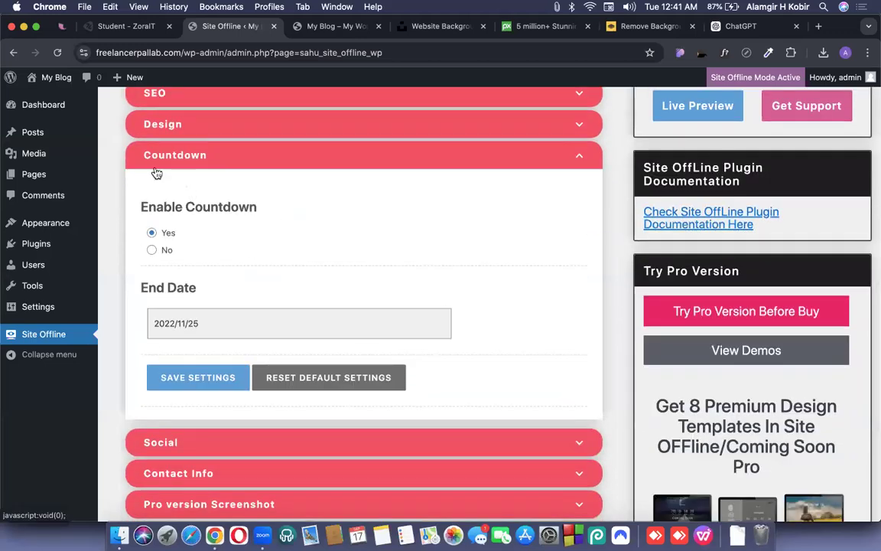
{"action": "key", "text": "ctrl+Up"}
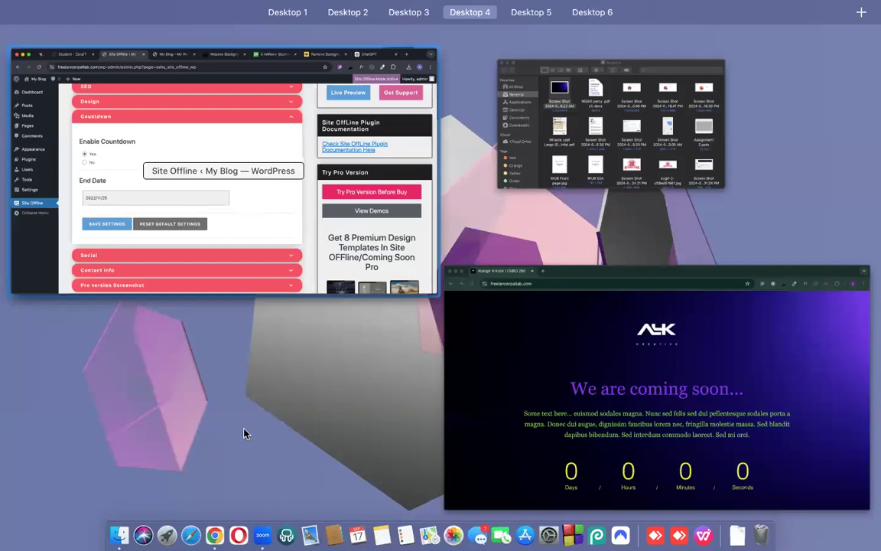
{"action": "left_click", "coordinate": [621, 410]}
{"action": "key", "text": "super+grave"}
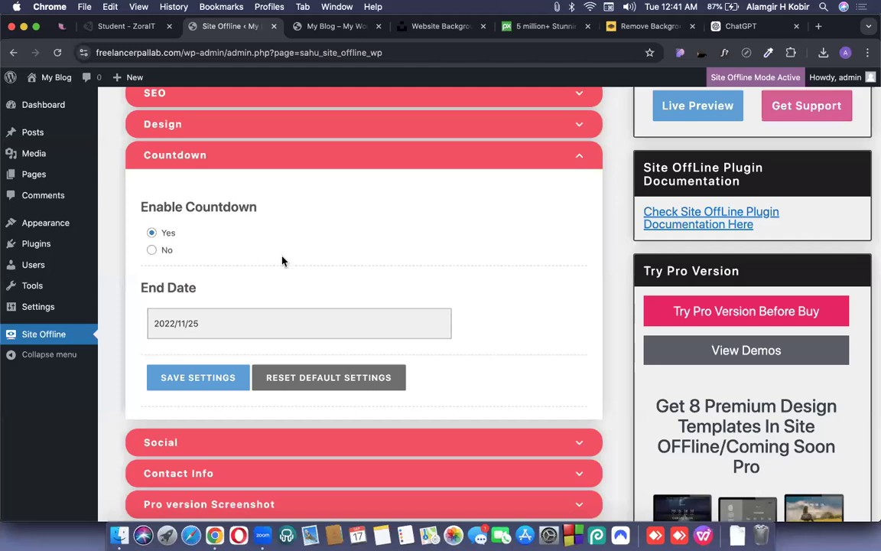
Set the countdown end date to 2024/10/01 and save the settings.
{"action": "left_click", "coordinate": [232, 316]}
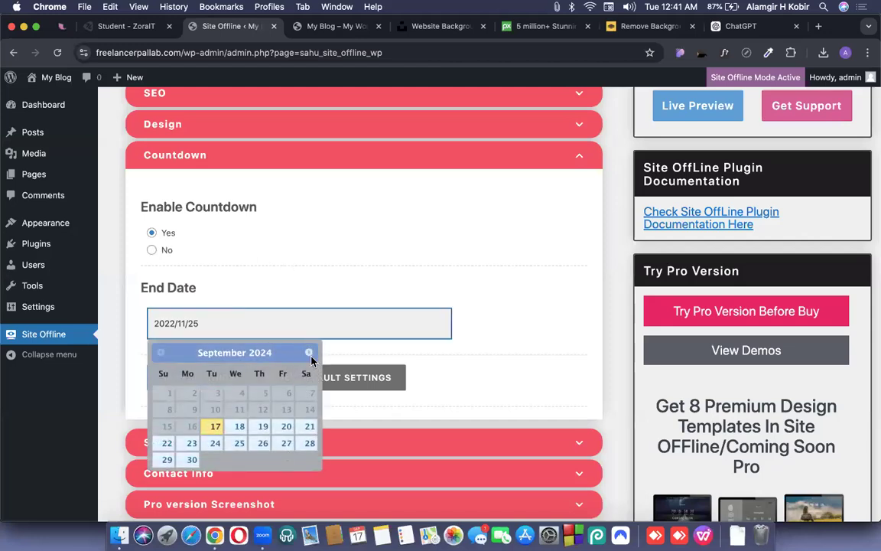
{"action": "left_click", "coordinate": [309, 353]}
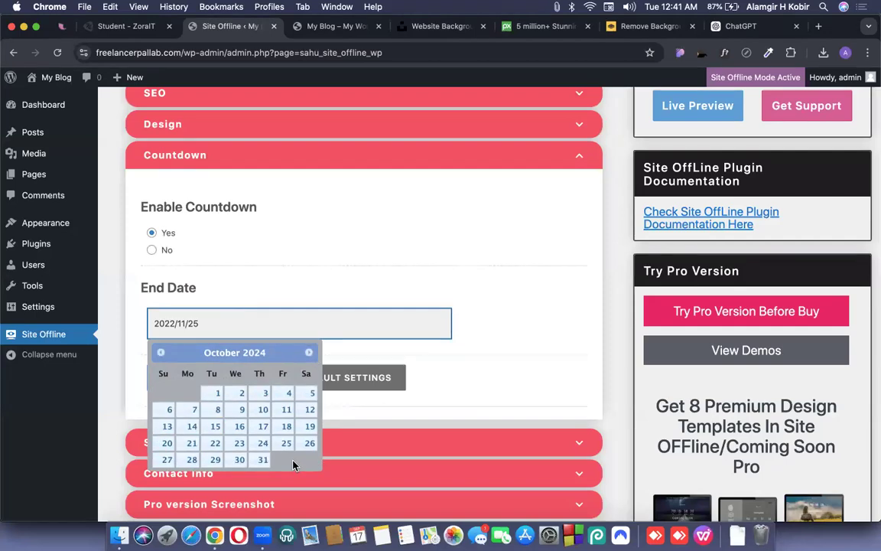
{"action": "left_click", "coordinate": [216, 395]}
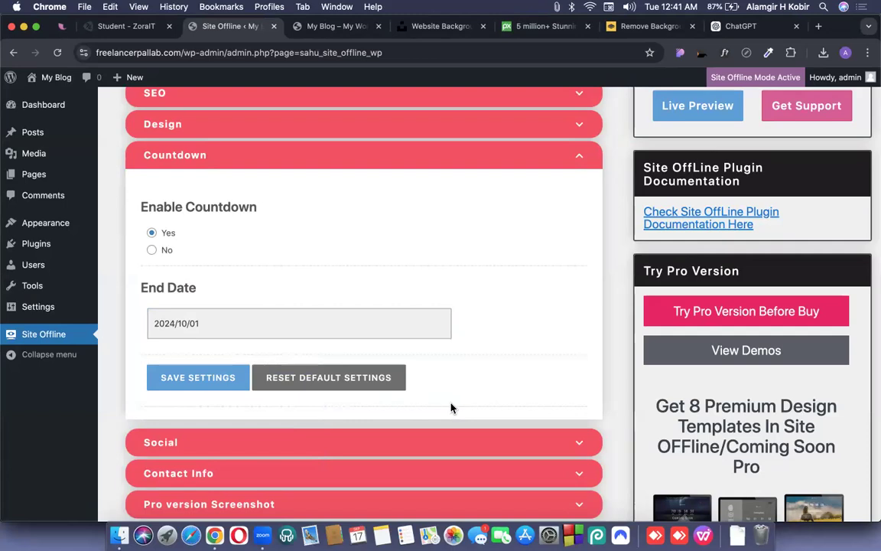
{"action": "left_click", "coordinate": [189, 378]}
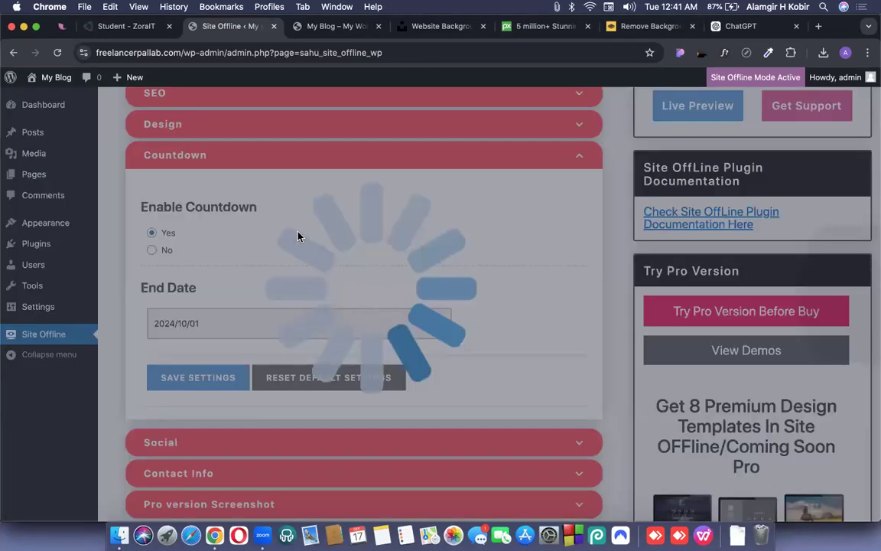
Bring the coming-soon page preview to the front.
{"action": "key", "text": "ctrl+Up"}
{"action": "left_click", "coordinate": [181, 165]}
{"action": "left_click", "coordinate": [55, 52]}
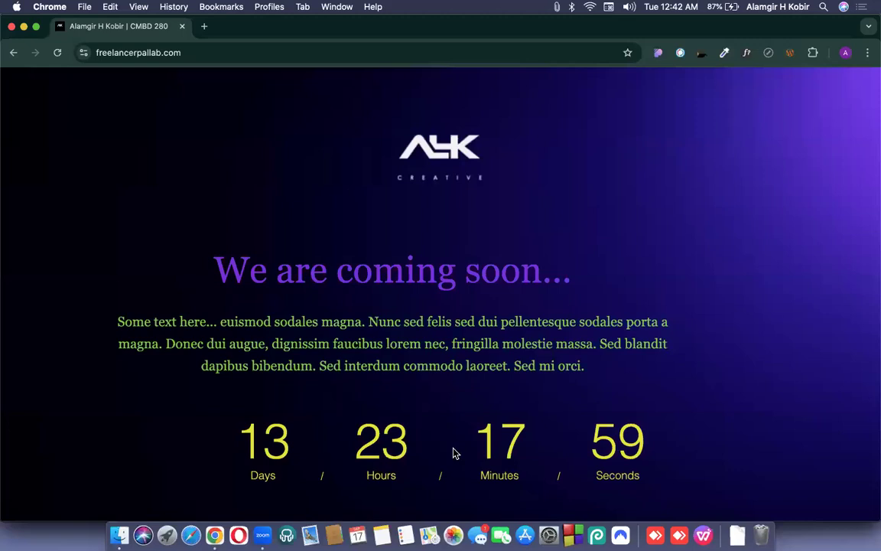
Check the live countdown on the preview, then return to WordPress and close the confirmation.
{"action": "scroll", "coordinate": [446, 346], "scroll_direction": "down", "scroll_amount": 4}
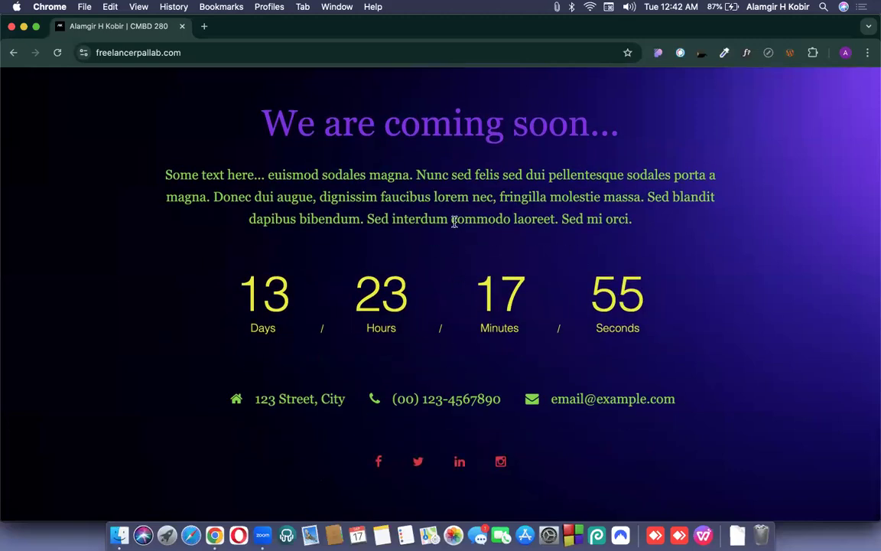
{"action": "scroll", "coordinate": [464, 289], "scroll_direction": "up", "scroll_amount": 2}
{"action": "scroll", "coordinate": [343, 197], "scroll_direction": "down", "scroll_amount": 2}
{"action": "left_click_drag", "start_coordinate": [214, 299], "coordinate": [675, 291]}
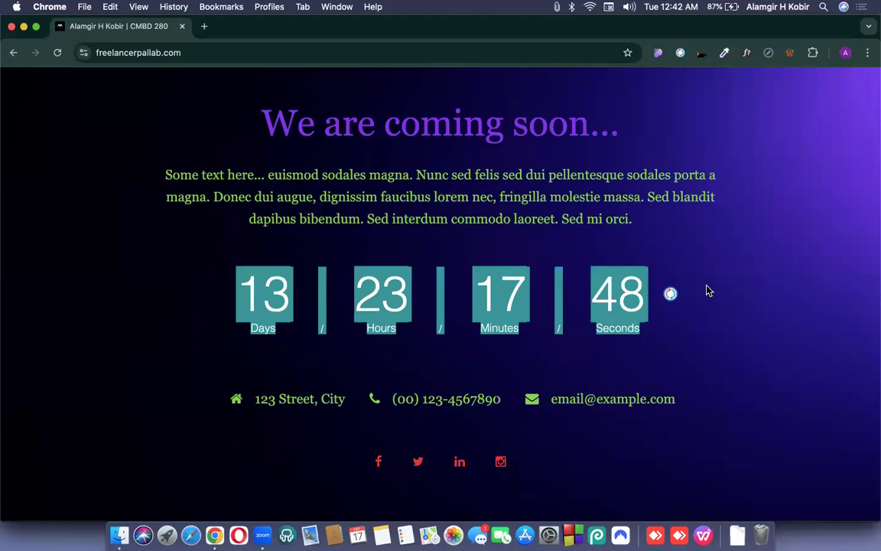
{"action": "left_click", "coordinate": [708, 289]}
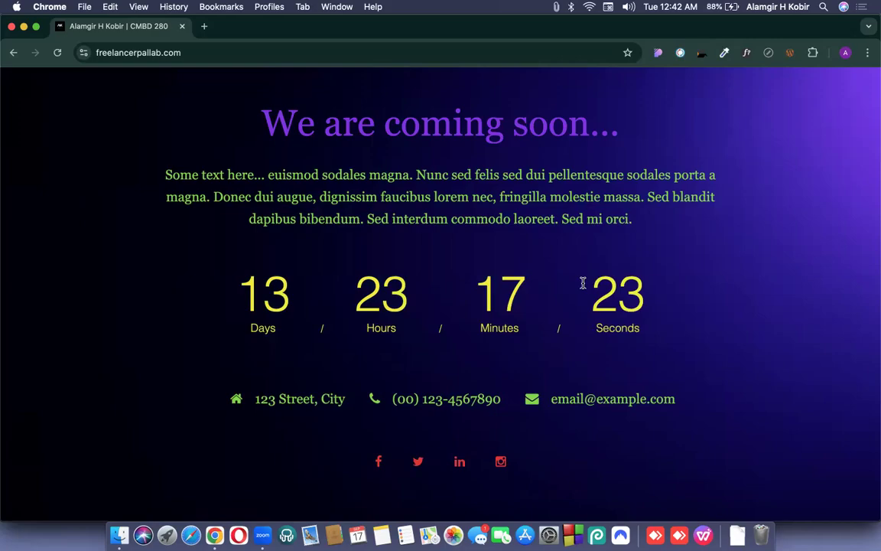
{"action": "key", "text": "ctrl+Up"}
{"action": "key", "text": "ctrl+Up"}
{"action": "left_click", "coordinate": [437, 325]}
Expand the Social links section and compare it with the coming-soon preview.
{"action": "scroll", "coordinate": [600, 260], "scroll_direction": "down", "scroll_amount": 5}
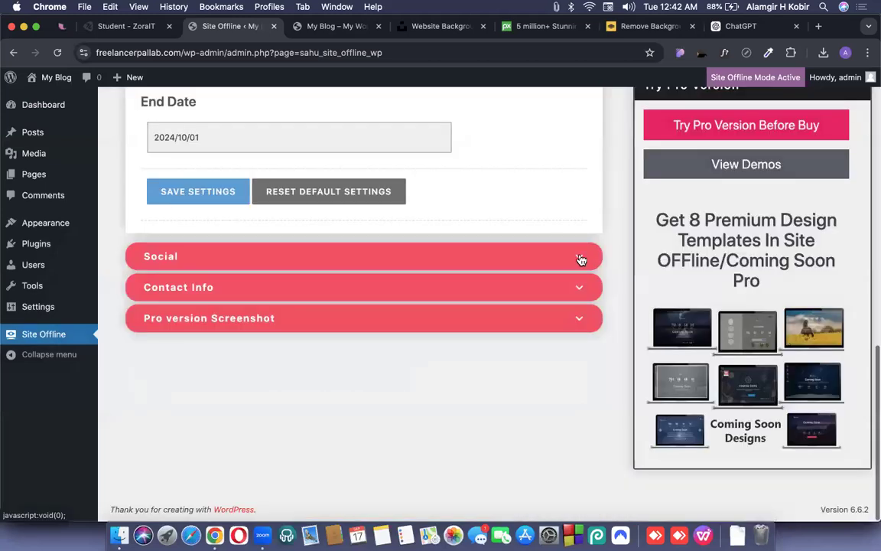
{"action": "left_click", "coordinate": [579, 260]}
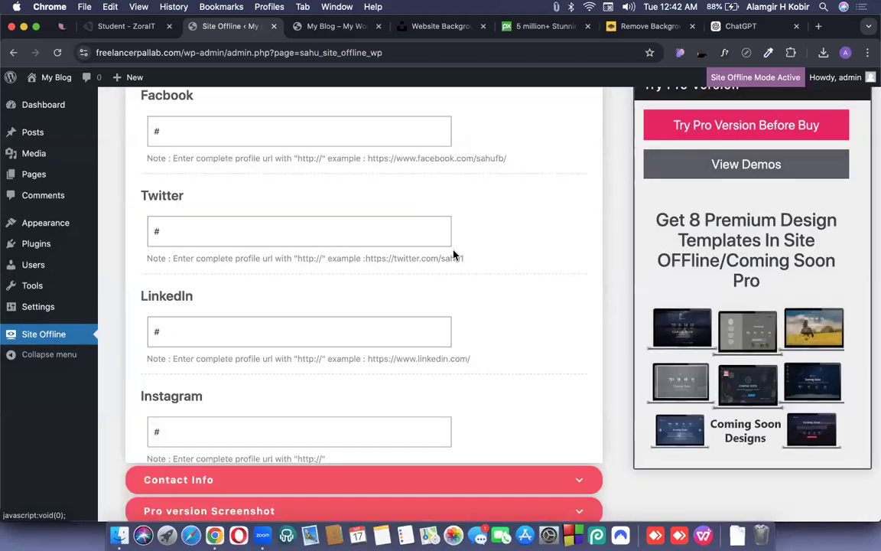
{"action": "scroll", "coordinate": [453, 254], "scroll_direction": "up", "scroll_amount": 2}
{"action": "double_click", "coordinate": [237, 237]}
{"action": "scroll", "coordinate": [230, 245], "scroll_direction": "down", "scroll_amount": 4}
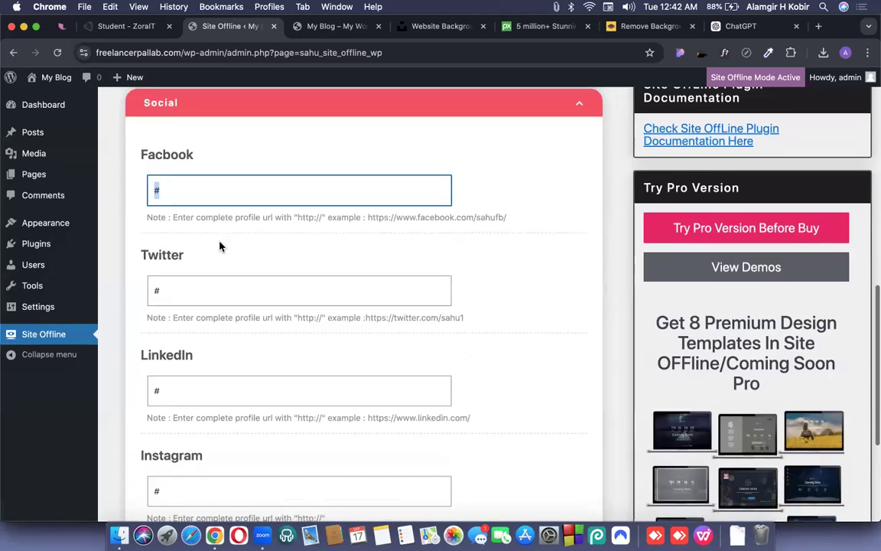
{"action": "key", "text": "ctrl+Up"}
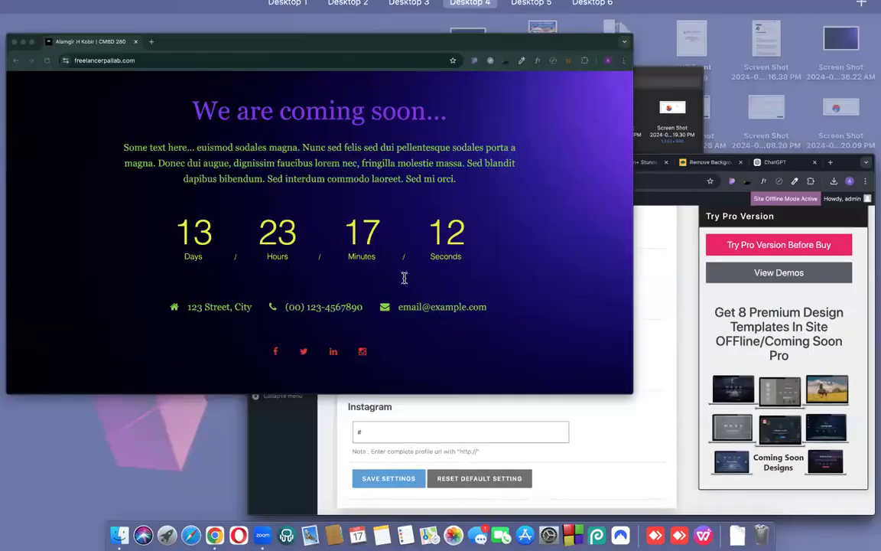
{"action": "left_click", "coordinate": [403, 275]}
{"action": "key", "text": "ctrl+Up"}
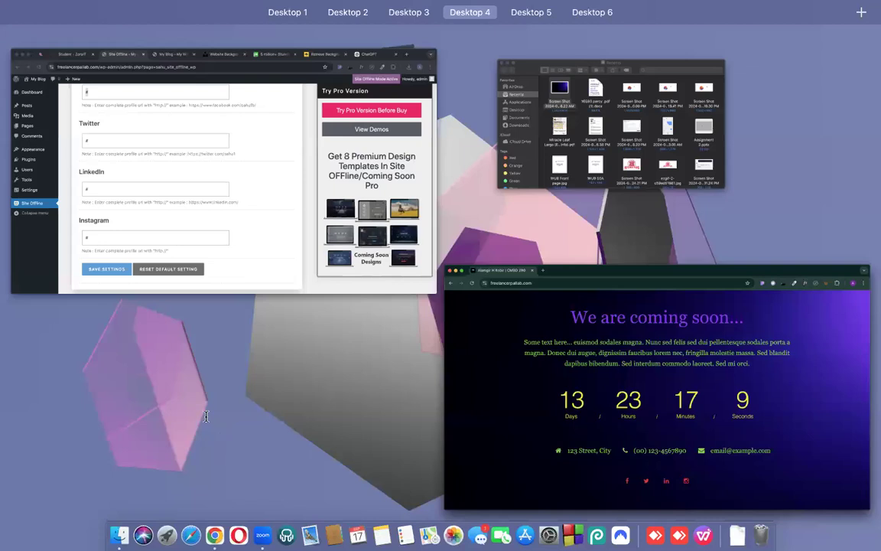
{"action": "left_click", "coordinate": [231, 275]}
Clear the Instagram link, save, and reload the preview to confirm its icon disappears.
{"action": "left_click_drag", "start_coordinate": [177, 399], "coordinate": [135, 407]}
{"action": "key", "text": "BackSpace"}
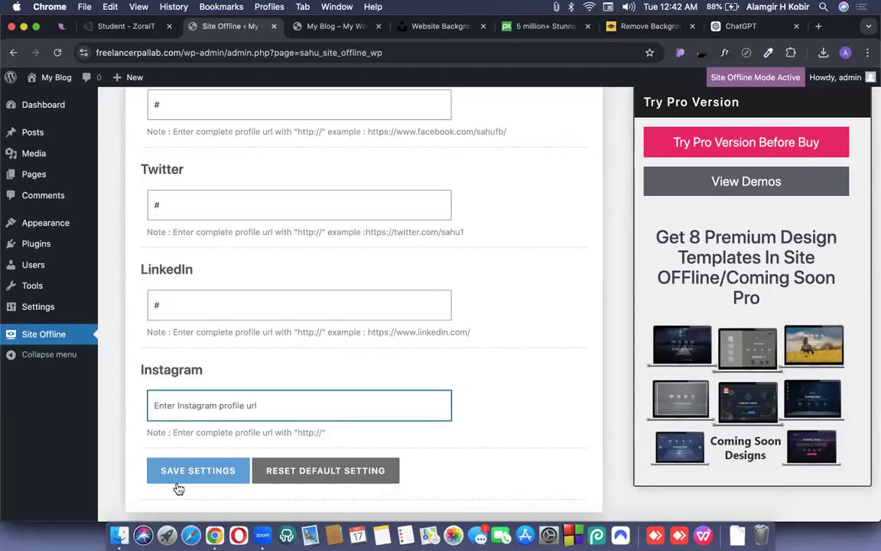
{"action": "left_click", "coordinate": [177, 479]}
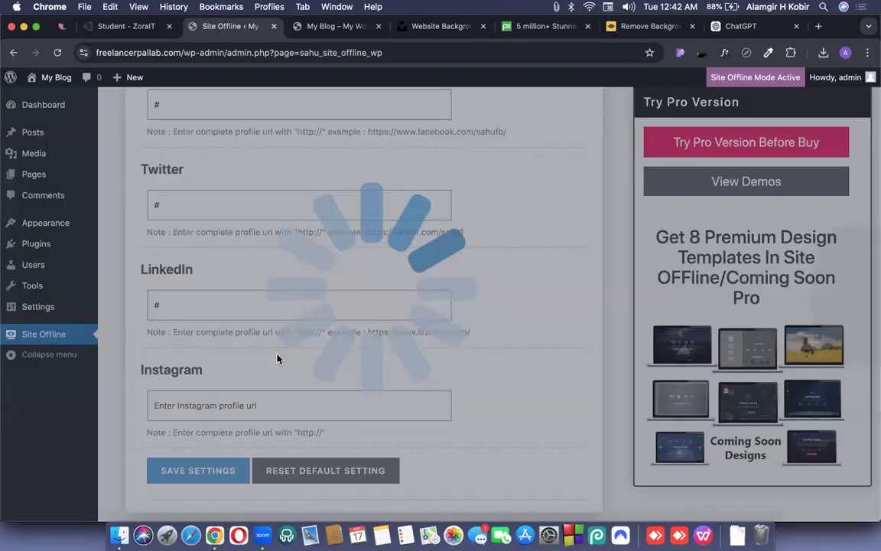
{"action": "key", "text": "ctrl+Up"}
{"action": "left_click", "coordinate": [58, 61]}
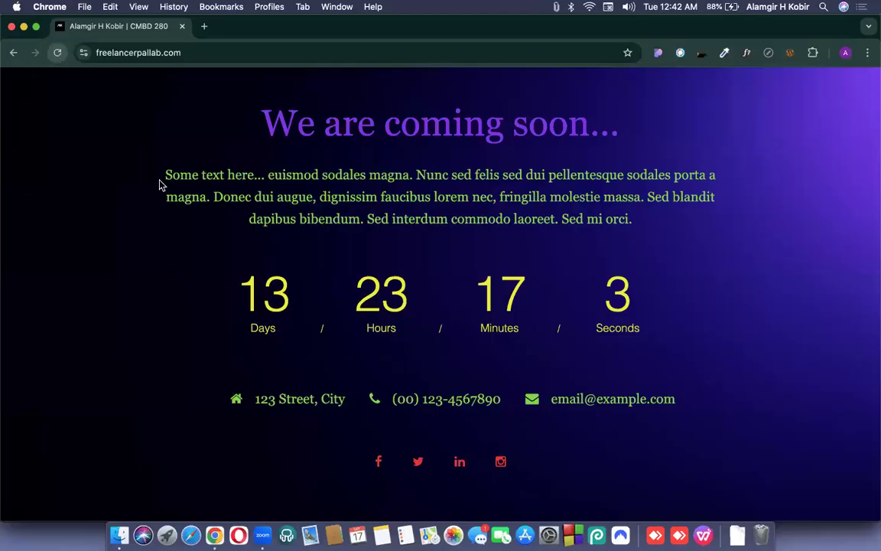
{"action": "key", "text": "super+r"}
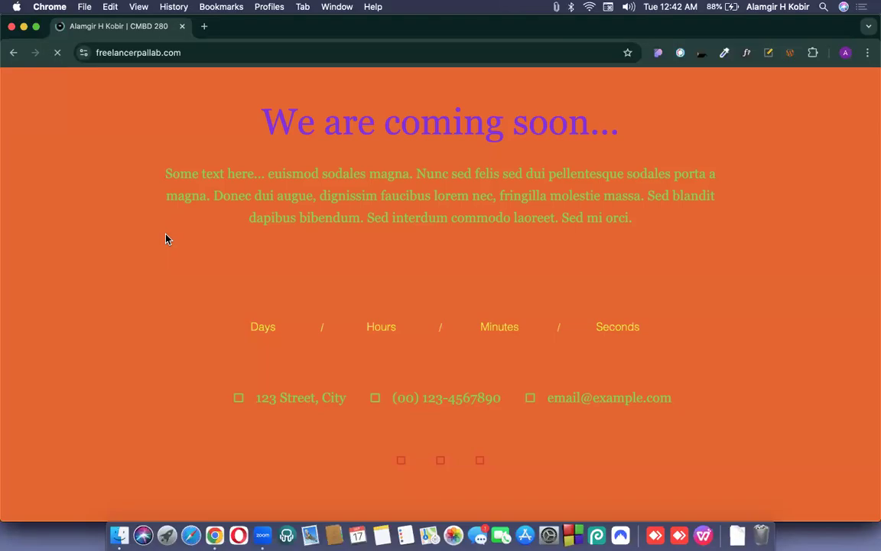
{"action": "key", "text": "ctrl+super+f"}
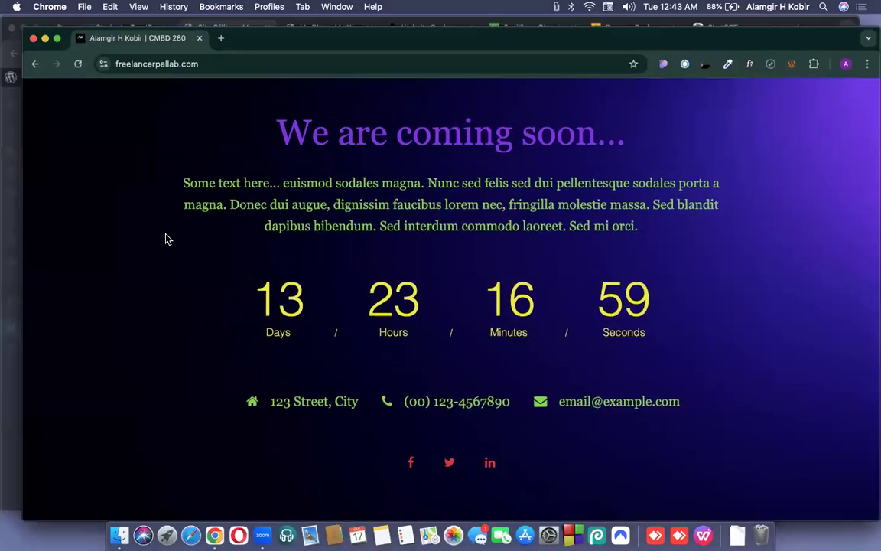
{"action": "key", "text": "ctrl+Up"}
{"action": "left_click", "coordinate": [440, 302]}
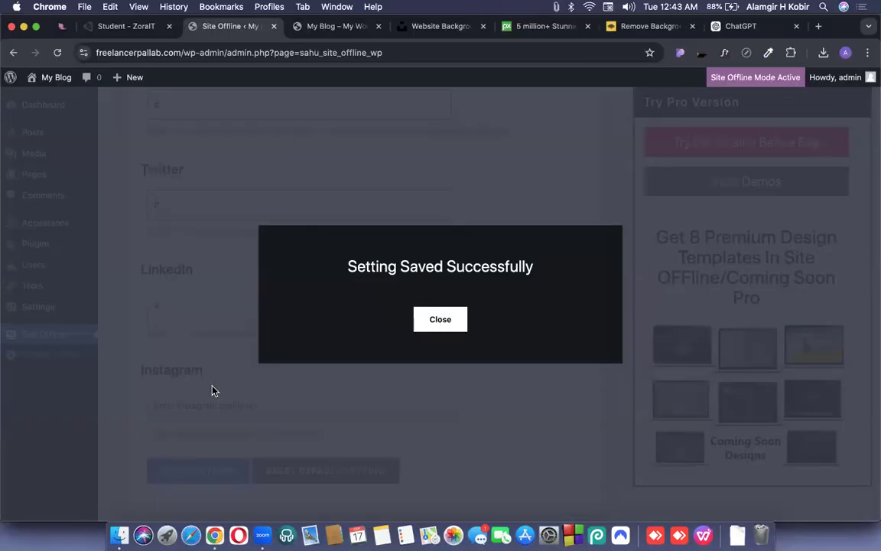
{"action": "left_click", "coordinate": [202, 394]}
Restore the Instagram link to '#' and save the settings again.
{"action": "left_click", "coordinate": [198, 399]}
{"action": "type", "text": "#"}
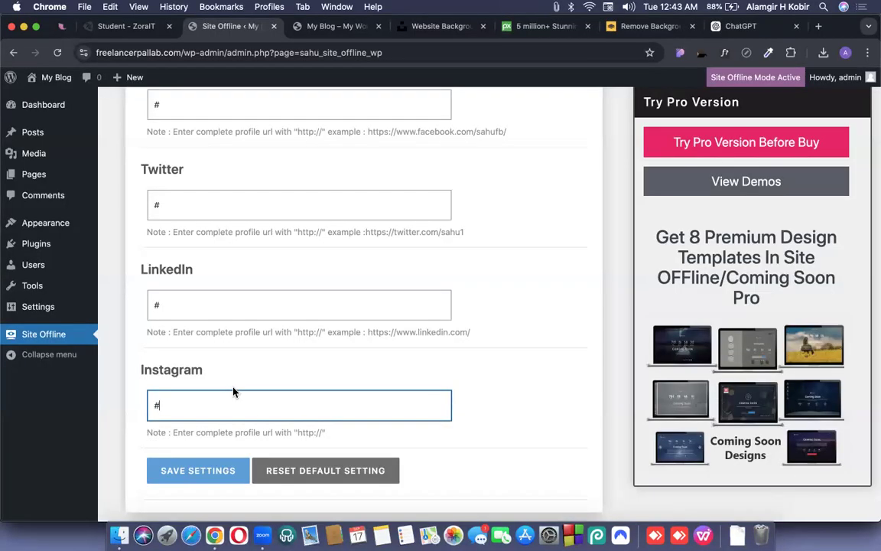
{"action": "scroll", "coordinate": [207, 401], "scroll_direction": "down", "scroll_amount": 2}
{"action": "left_click", "coordinate": [203, 397]}
{"action": "scroll", "coordinate": [253, 382], "scroll_direction": "down", "scroll_amount": 1}
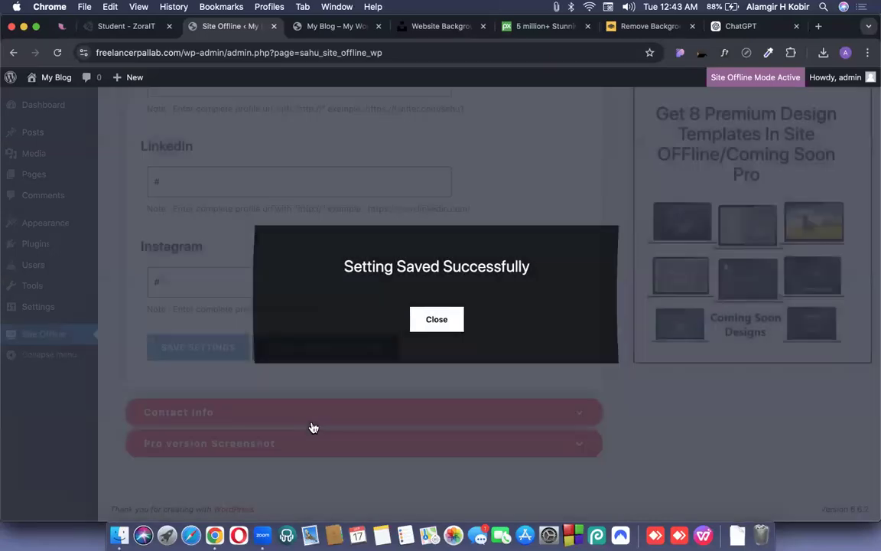
{"action": "left_click", "coordinate": [313, 428]}
Review the Contact Info address, phone number and e-mail, then reopen Social.
{"action": "left_click", "coordinate": [292, 421]}
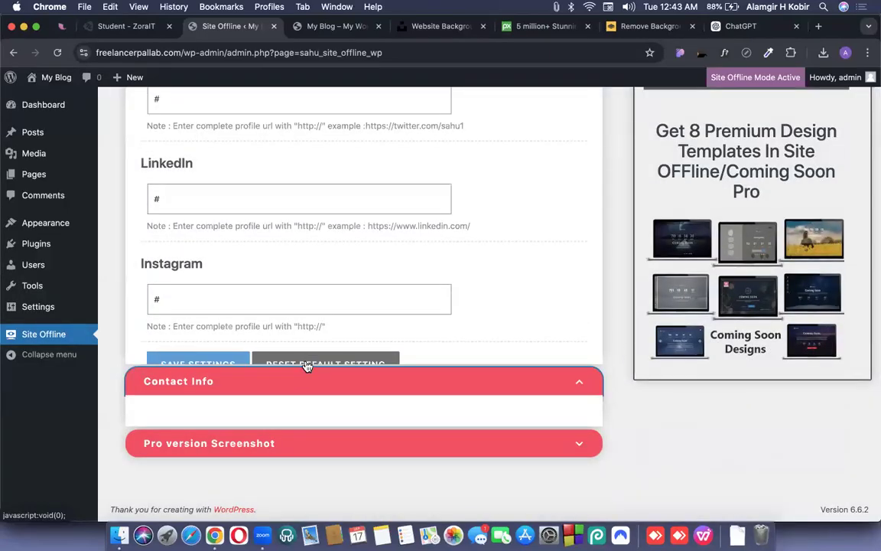
{"action": "scroll", "coordinate": [157, 236], "scroll_direction": "down", "scroll_amount": 1}
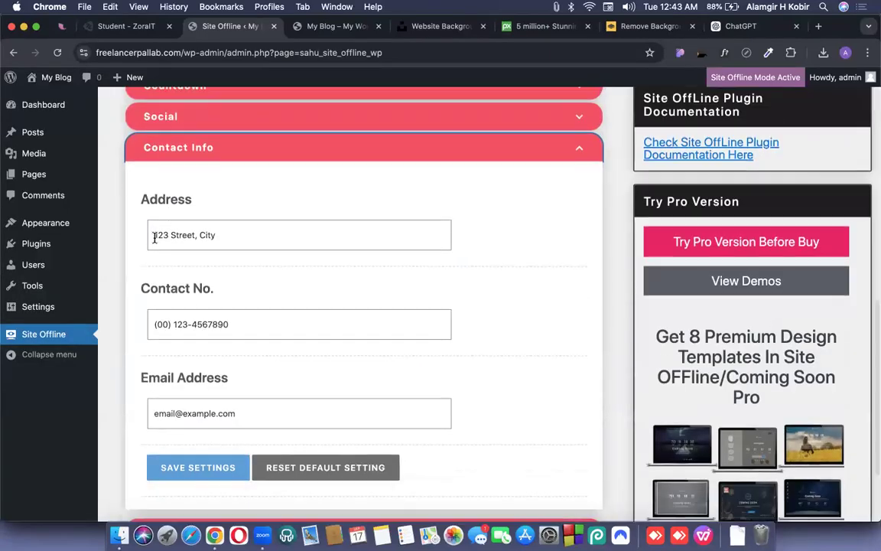
{"action": "triple_click", "coordinate": [204, 240]}
{"action": "triple_click", "coordinate": [198, 316]}
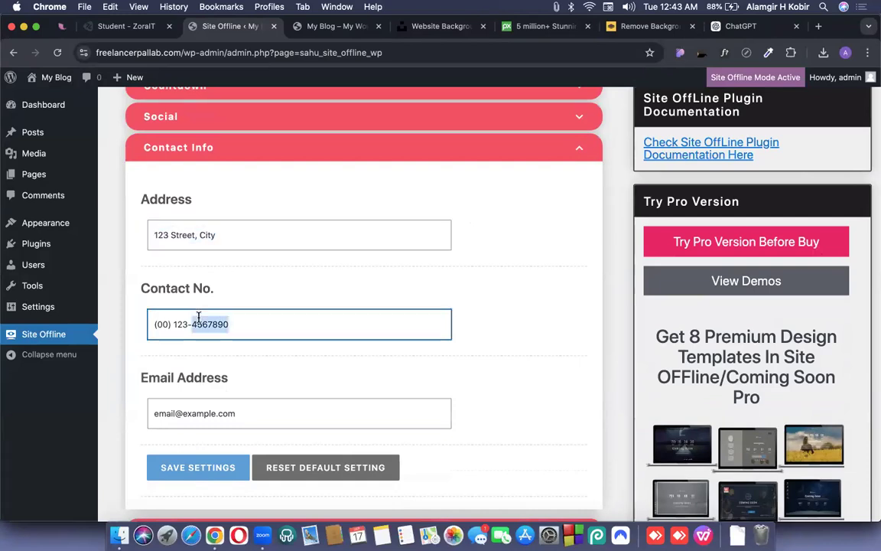
{"action": "triple_click", "coordinate": [232, 417]}
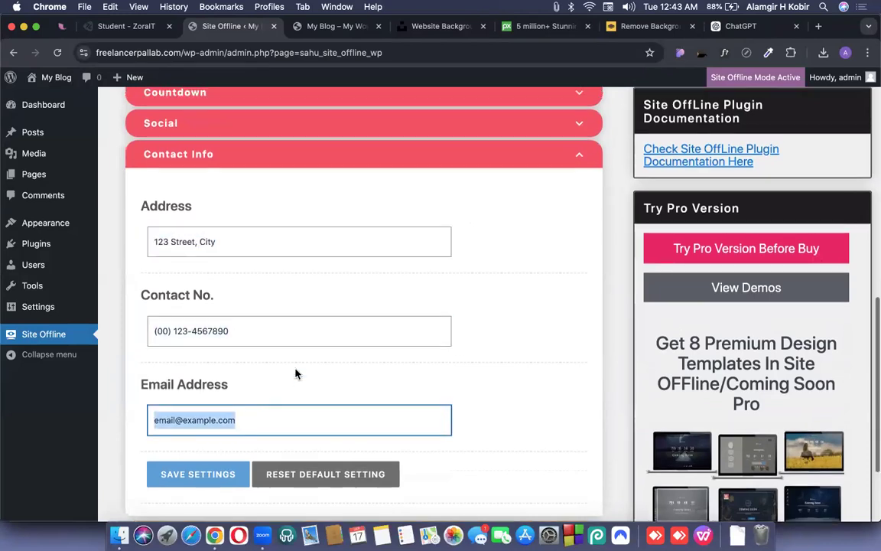
{"action": "scroll", "coordinate": [296, 372], "scroll_direction": "up", "scroll_amount": 1}
{"action": "left_click", "coordinate": [256, 158]}
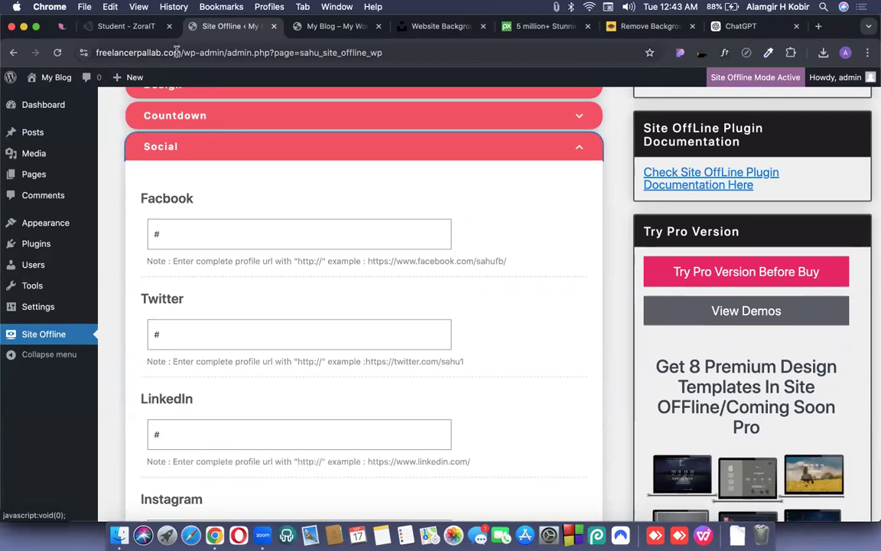